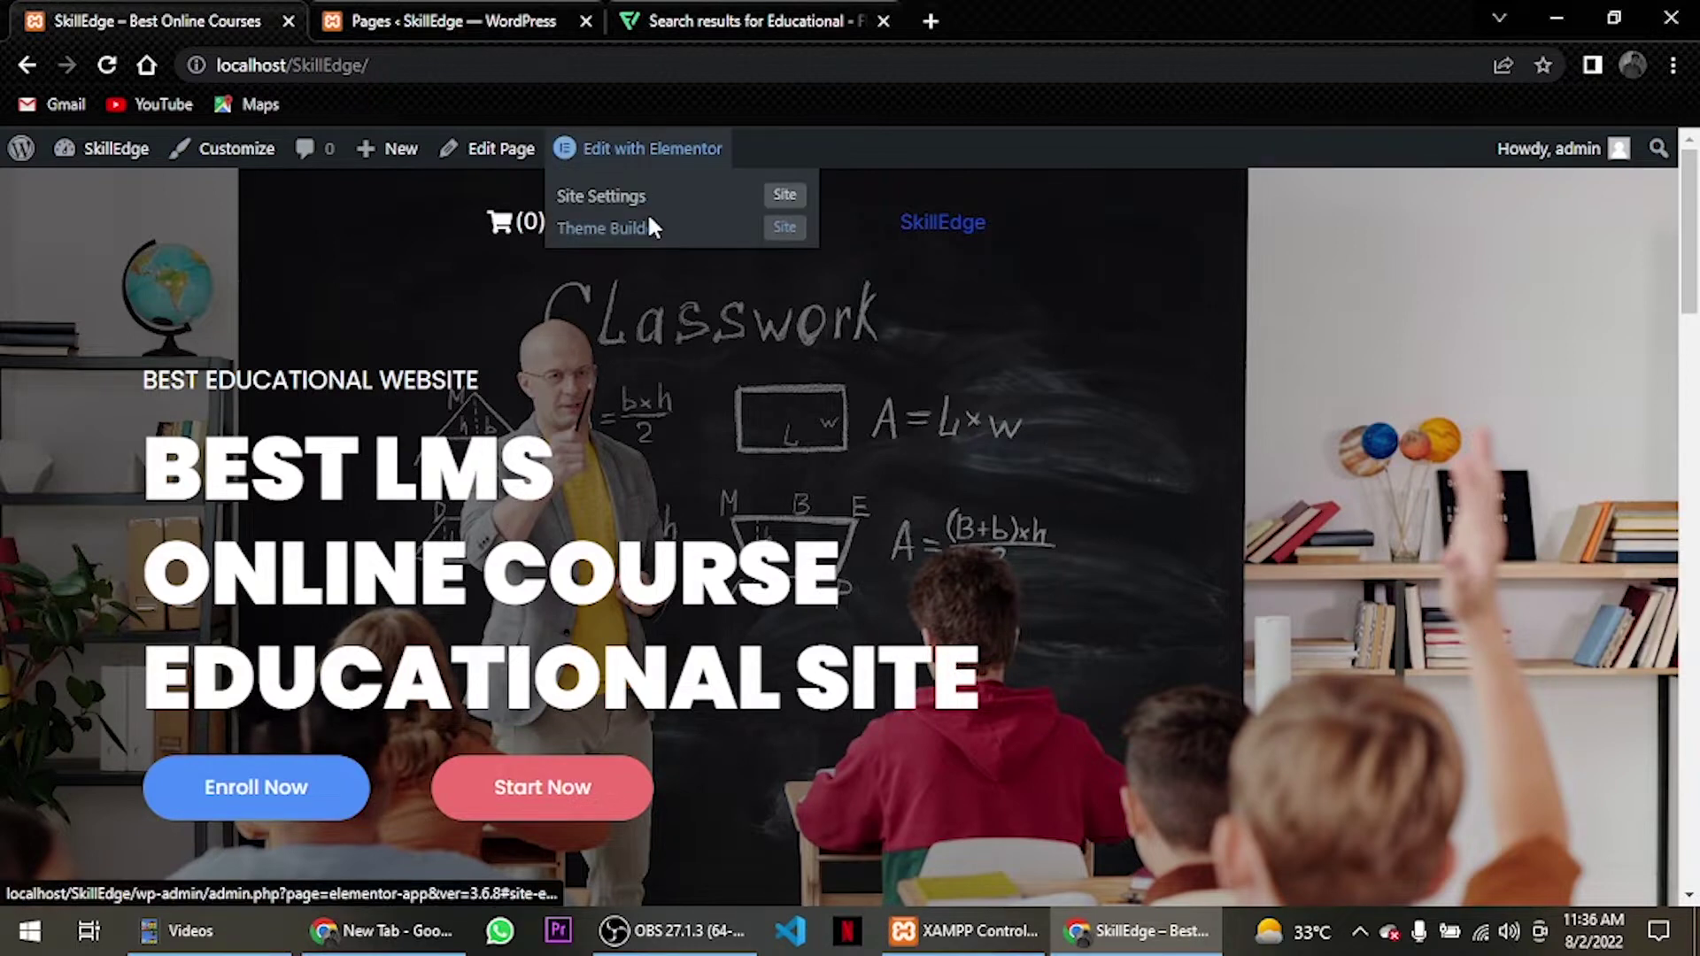
Open Appearance > Menus in the admin tab, then switch back to the SkillEdge homepage tab.
{"action": "left_click", "coordinate": [442, 24]}
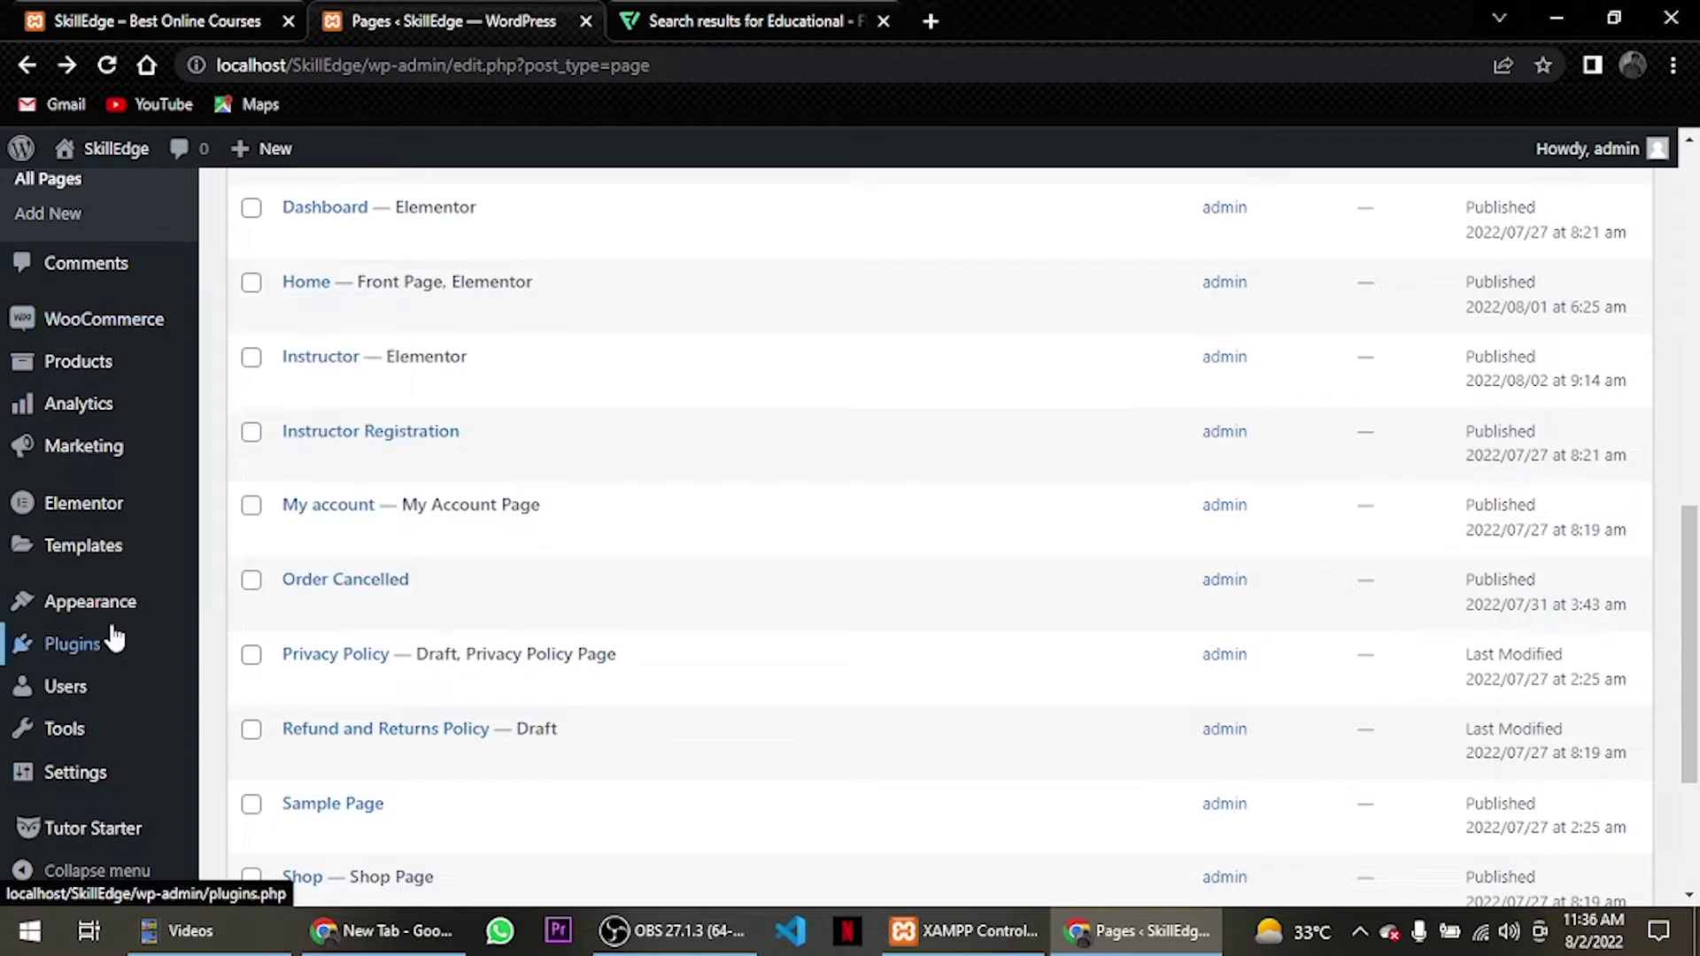
{"action": "mouse_move", "coordinate": [115, 624]}
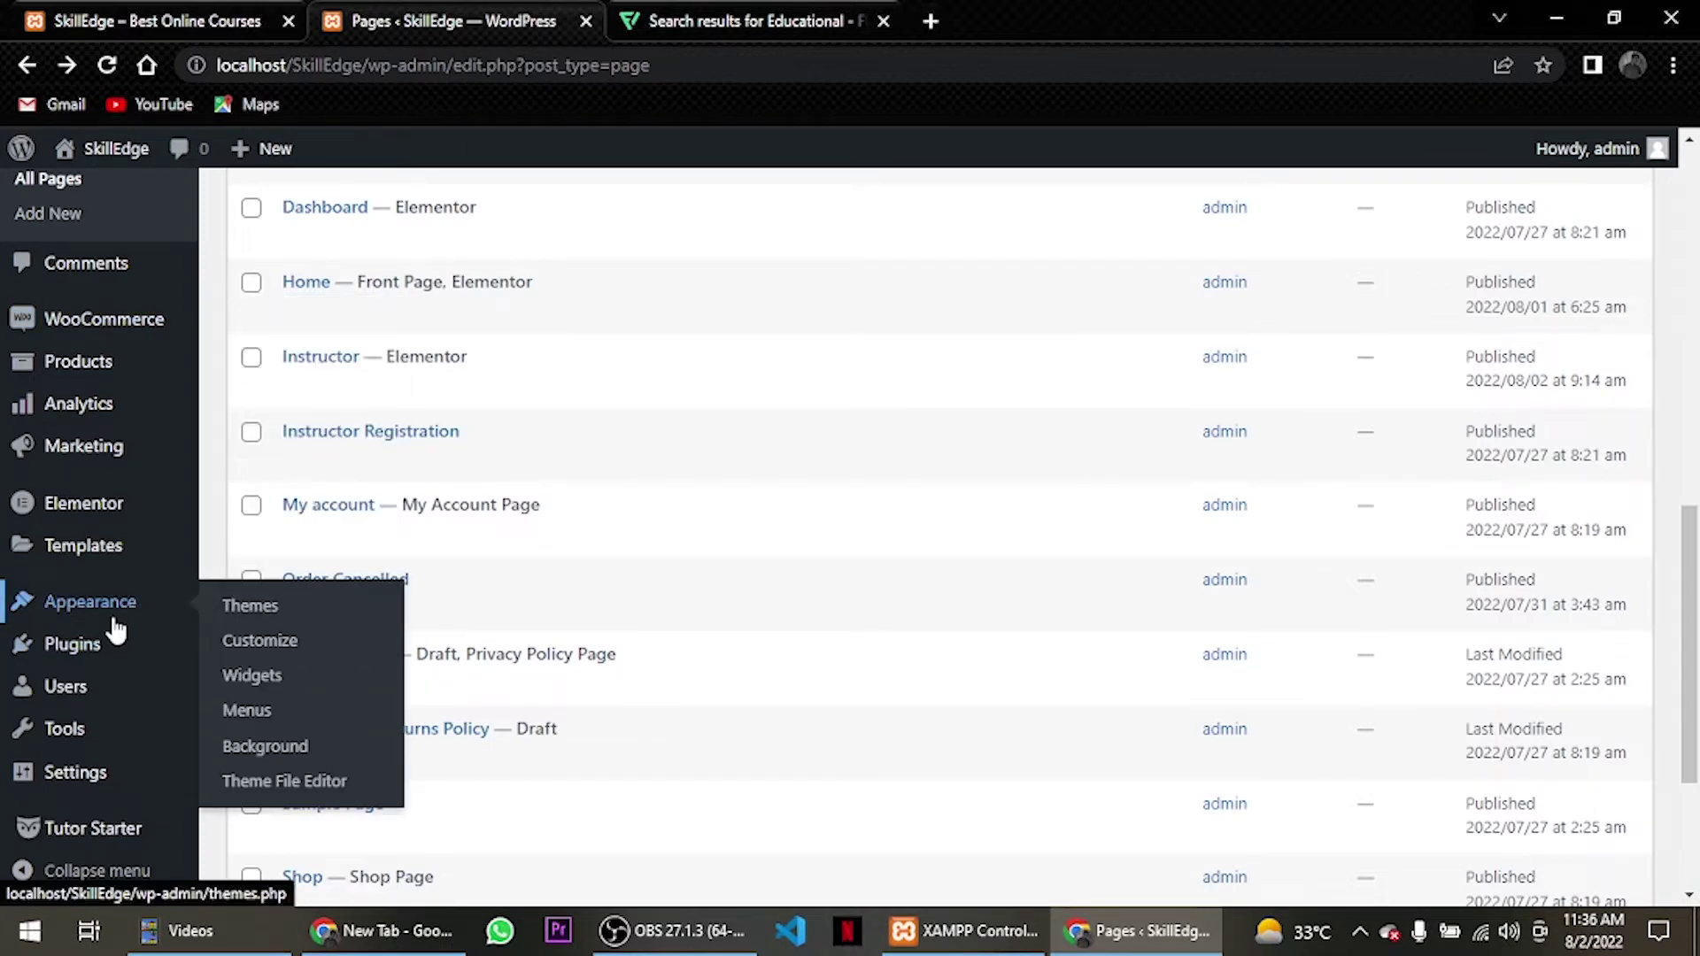
{"action": "left_click", "coordinate": [300, 719]}
{"action": "left_click", "coordinate": [146, 21]}
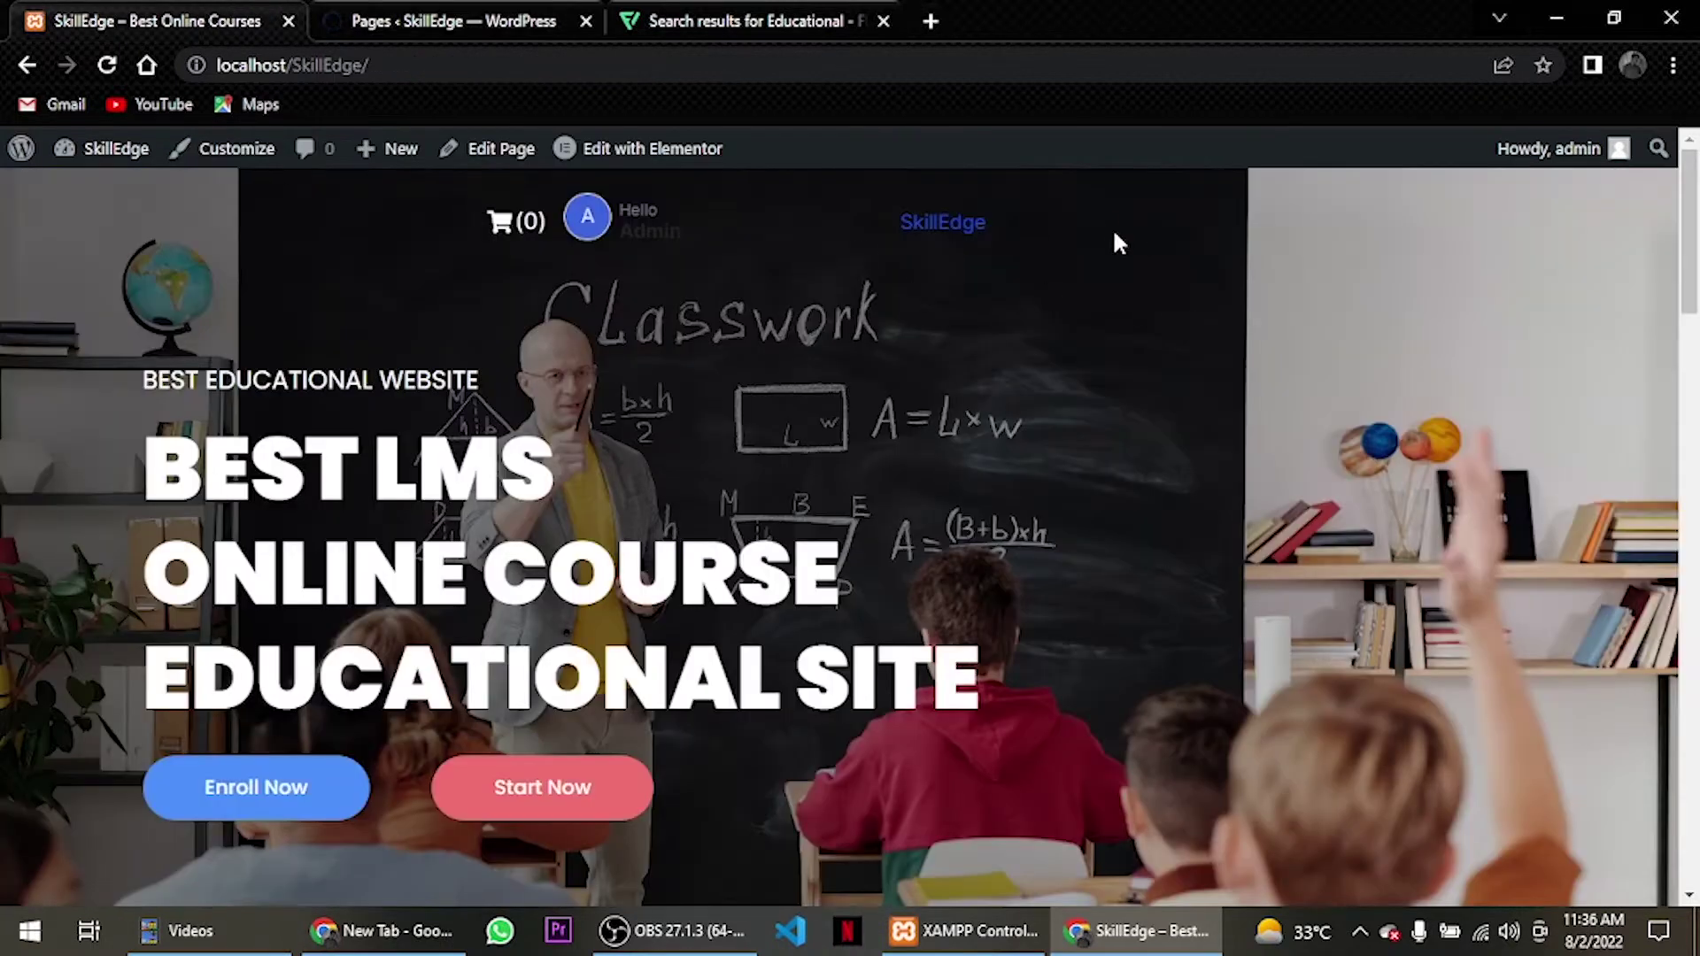
Create a menu named 'main menu' assigned to the Primary location.
{"action": "left_click", "coordinate": [454, 13]}
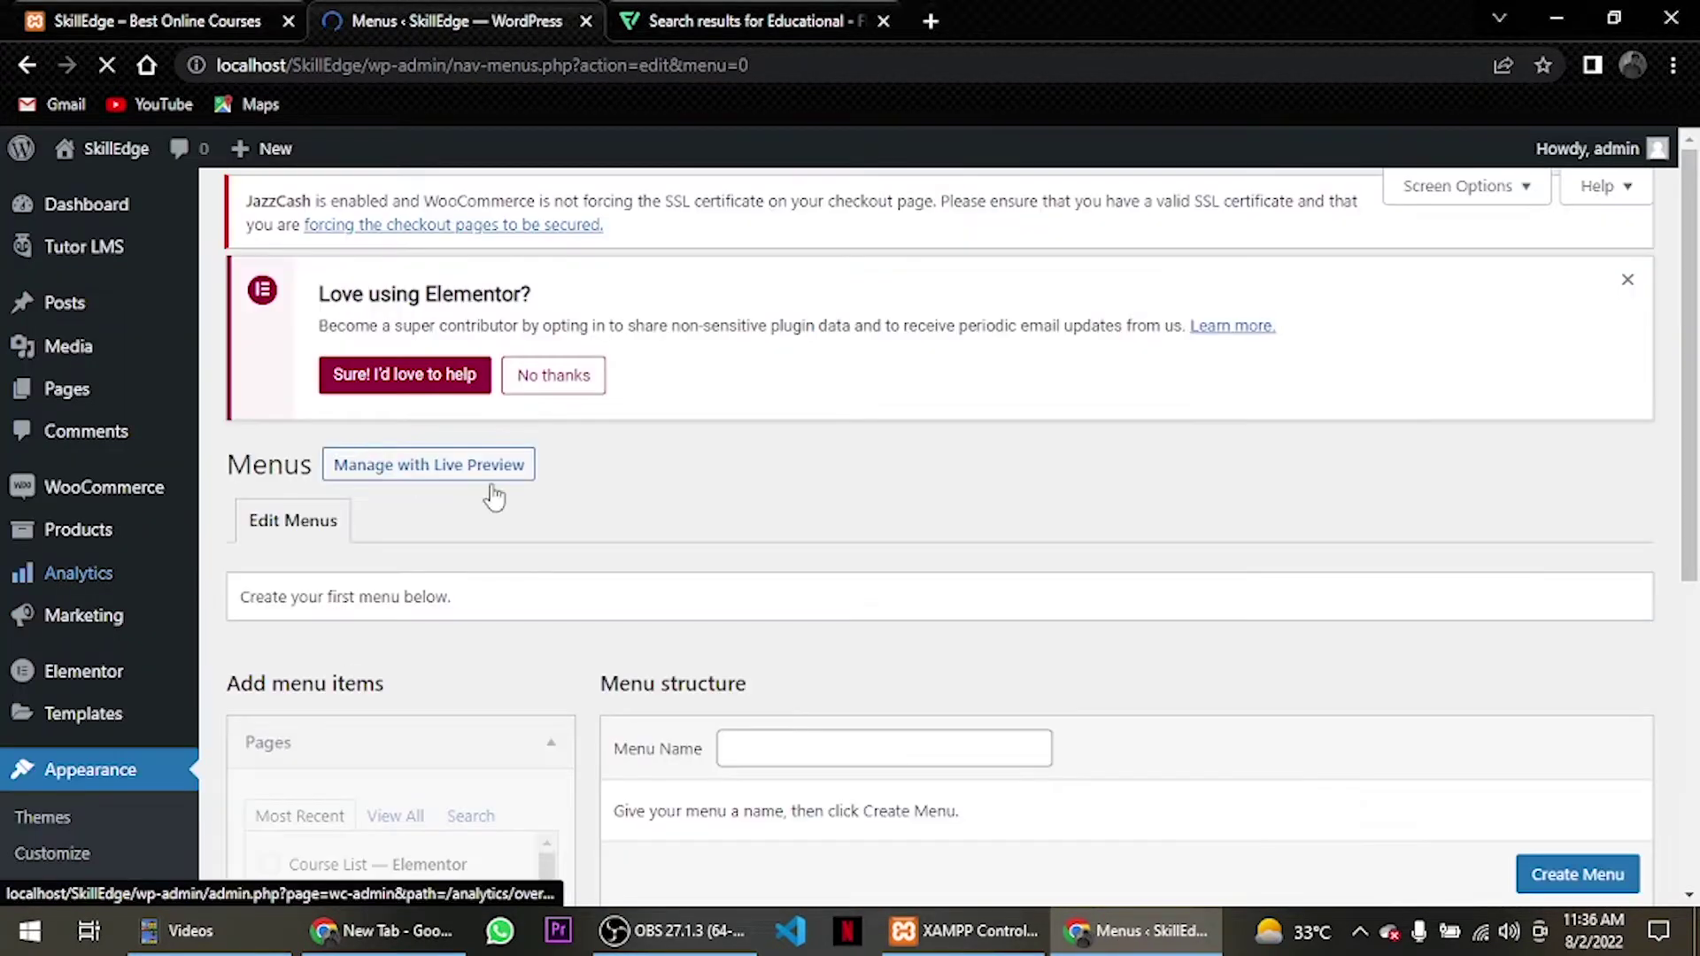
{"action": "scroll", "coordinate": [645, 496], "scroll_direction": "down", "scroll_amount": 4}
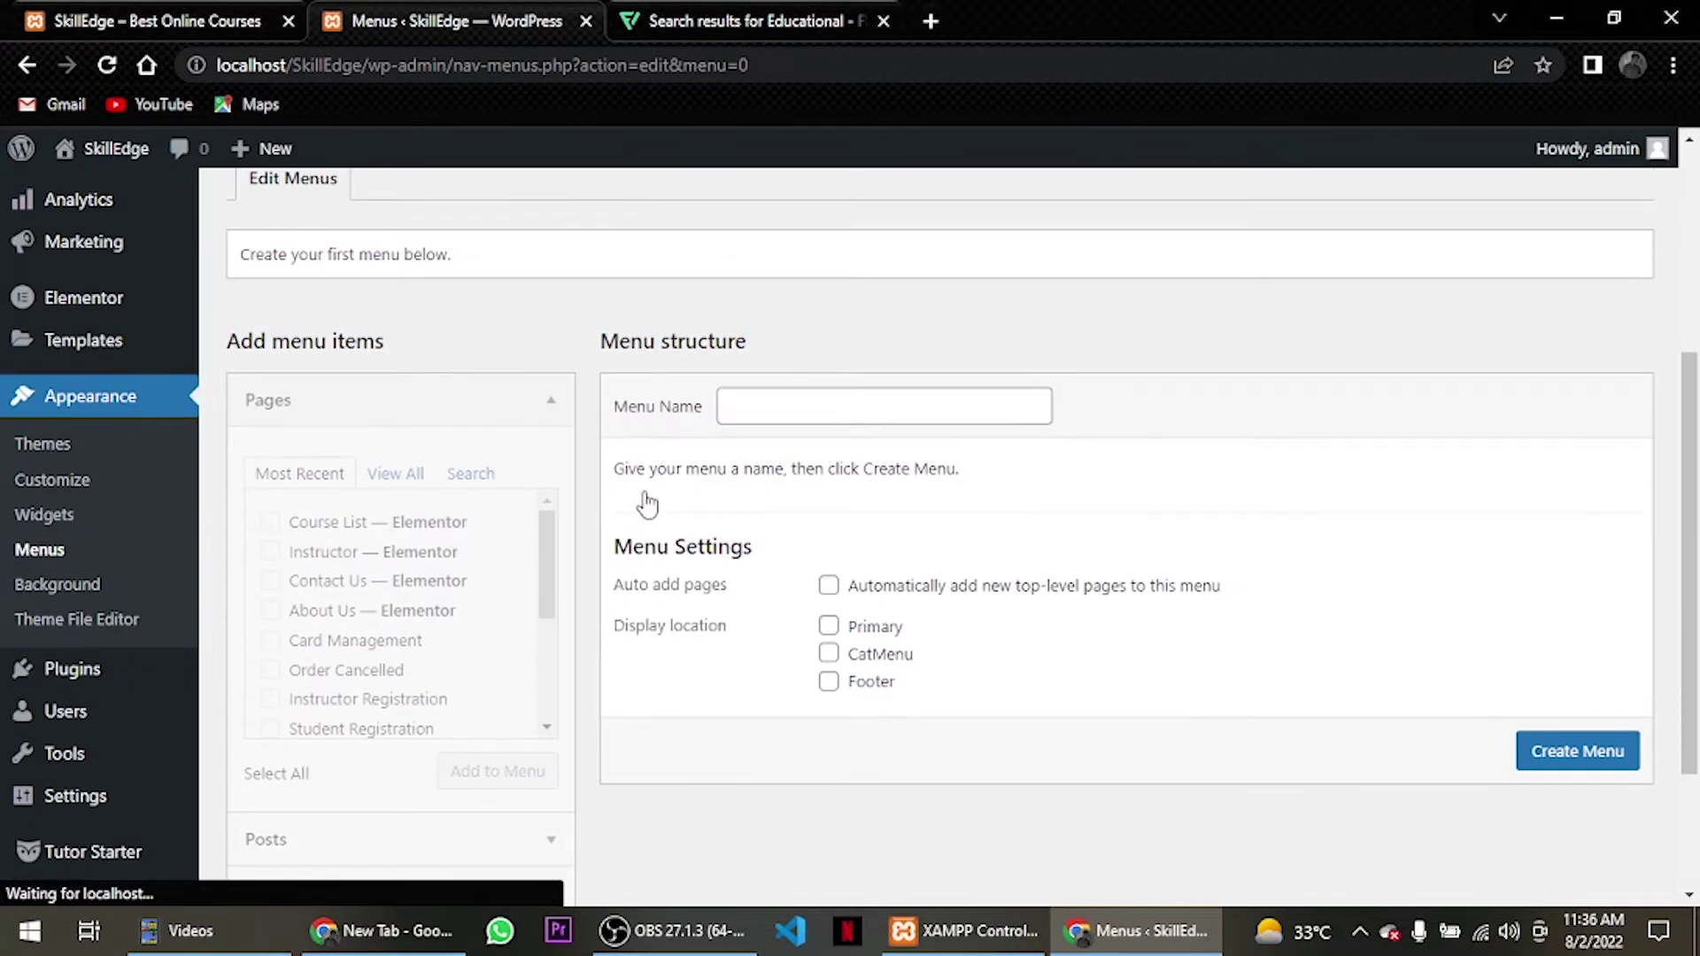
{"action": "left_click", "coordinate": [828, 411]}
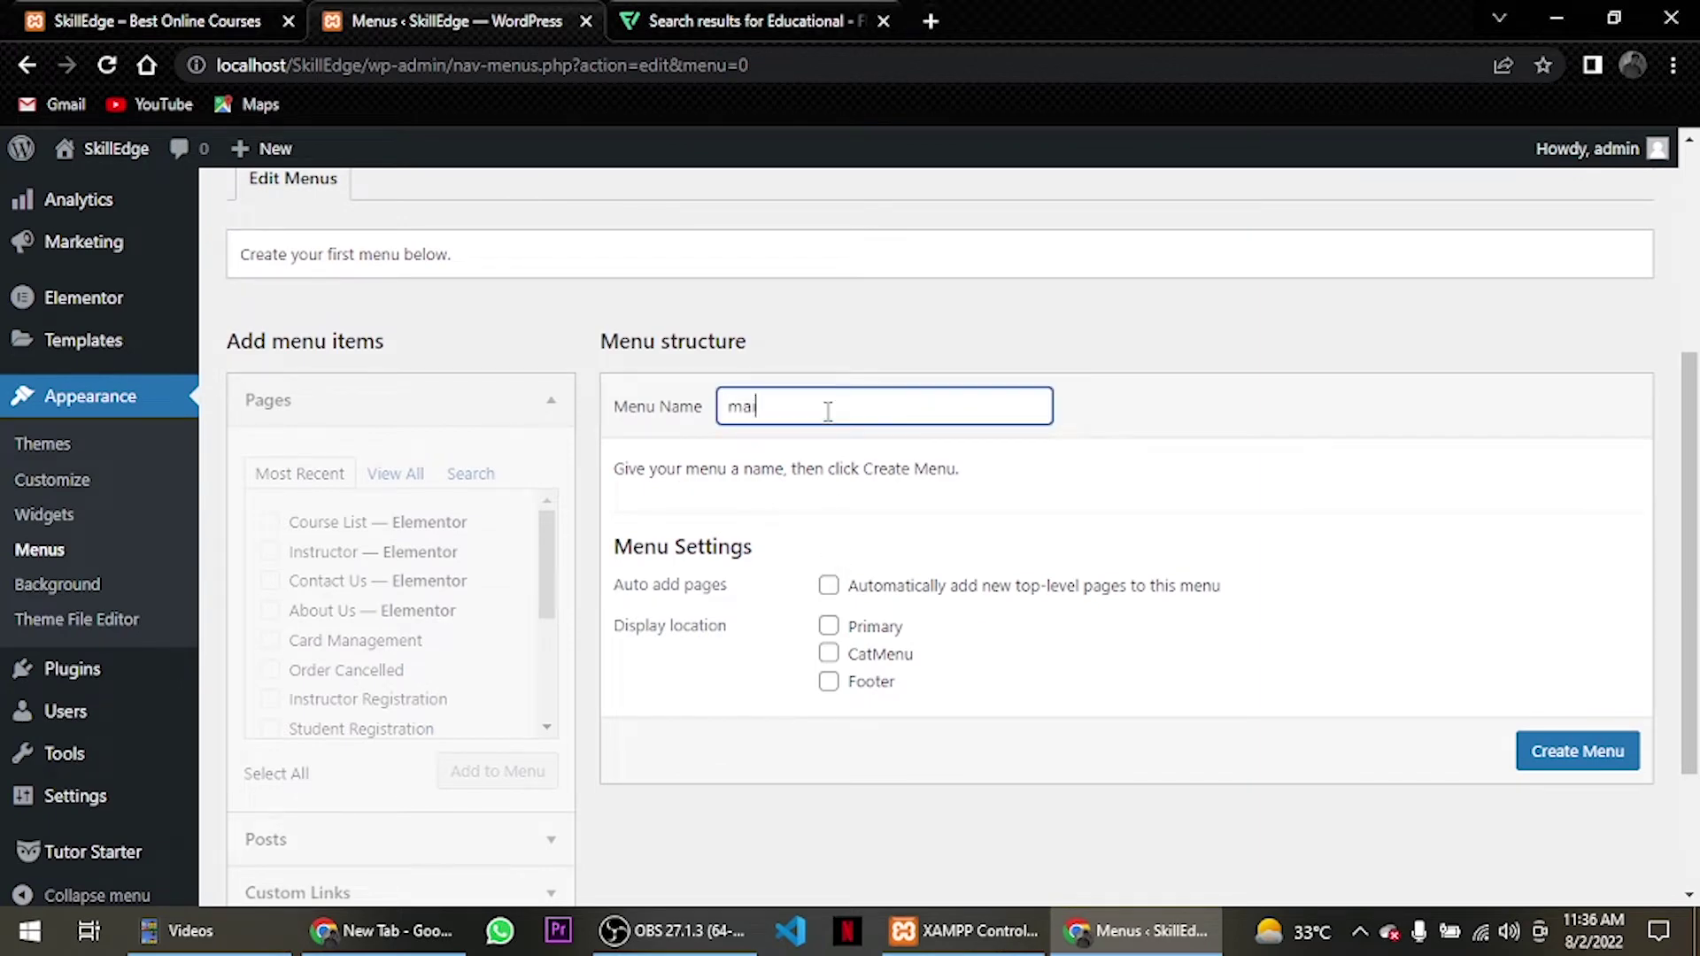
{"action": "left_click", "coordinate": [829, 627]}
{"action": "left_click", "coordinate": [1576, 751]}
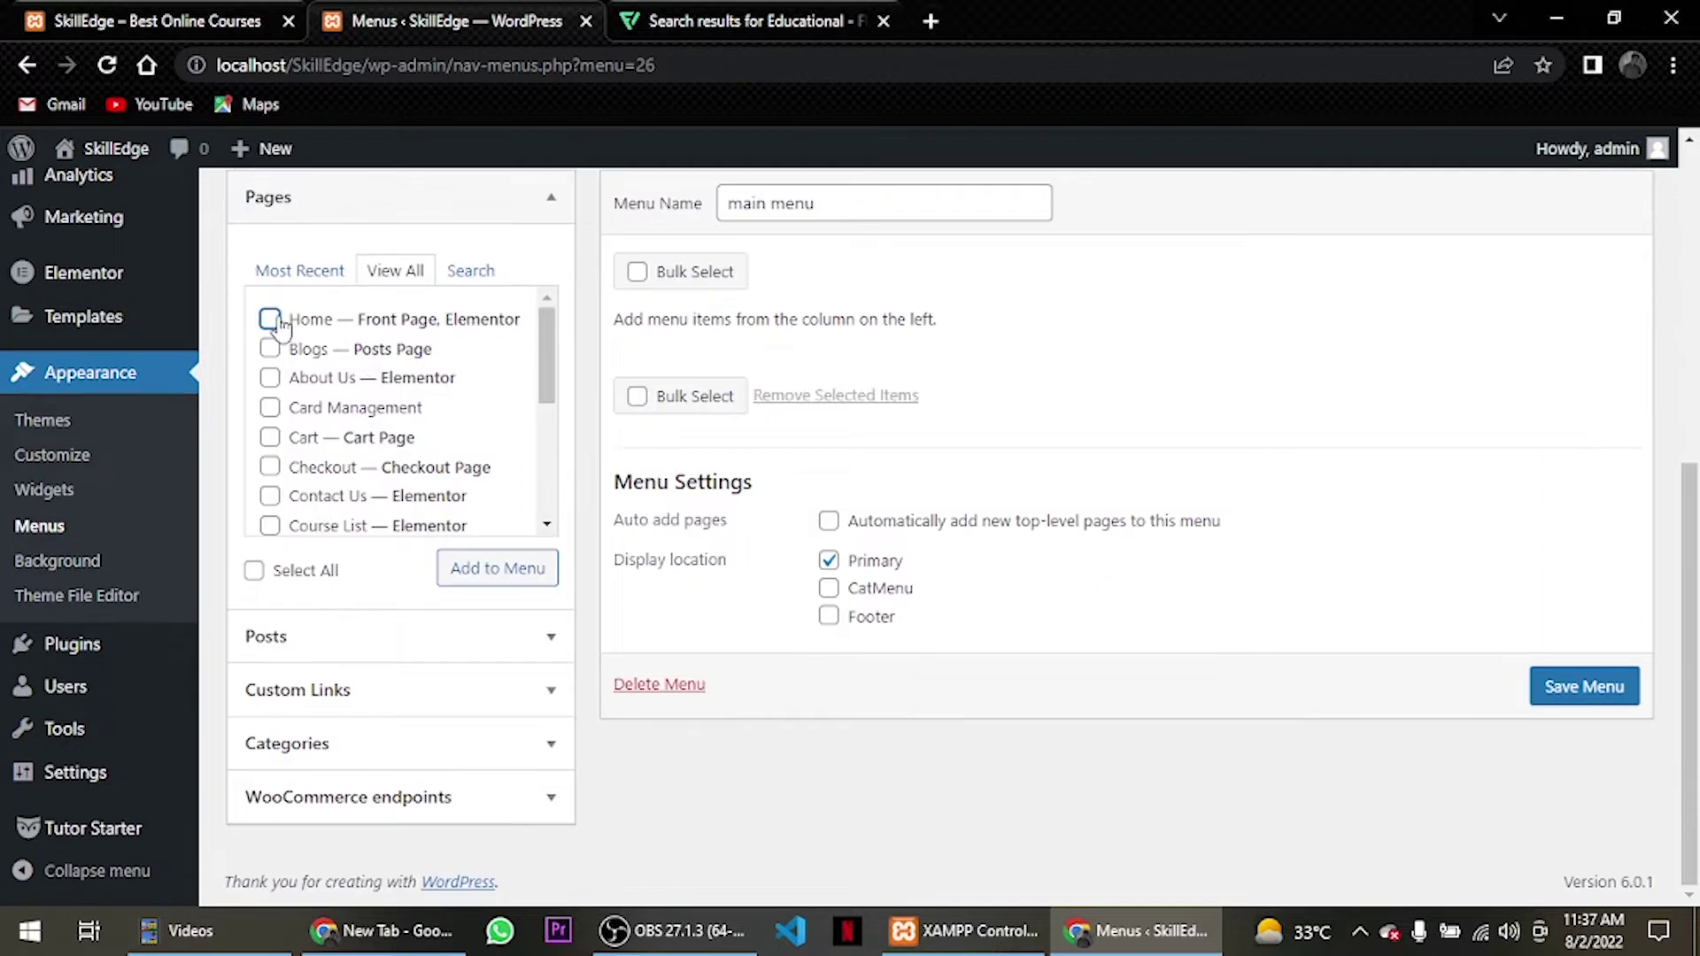
Add Home, Blogs, About Us, Contact Us, Course List, Instructor, Instructor Registration and My account to the menu.
{"action": "scroll", "coordinate": [358, 425], "scroll_direction": "down", "scroll_amount": 2}
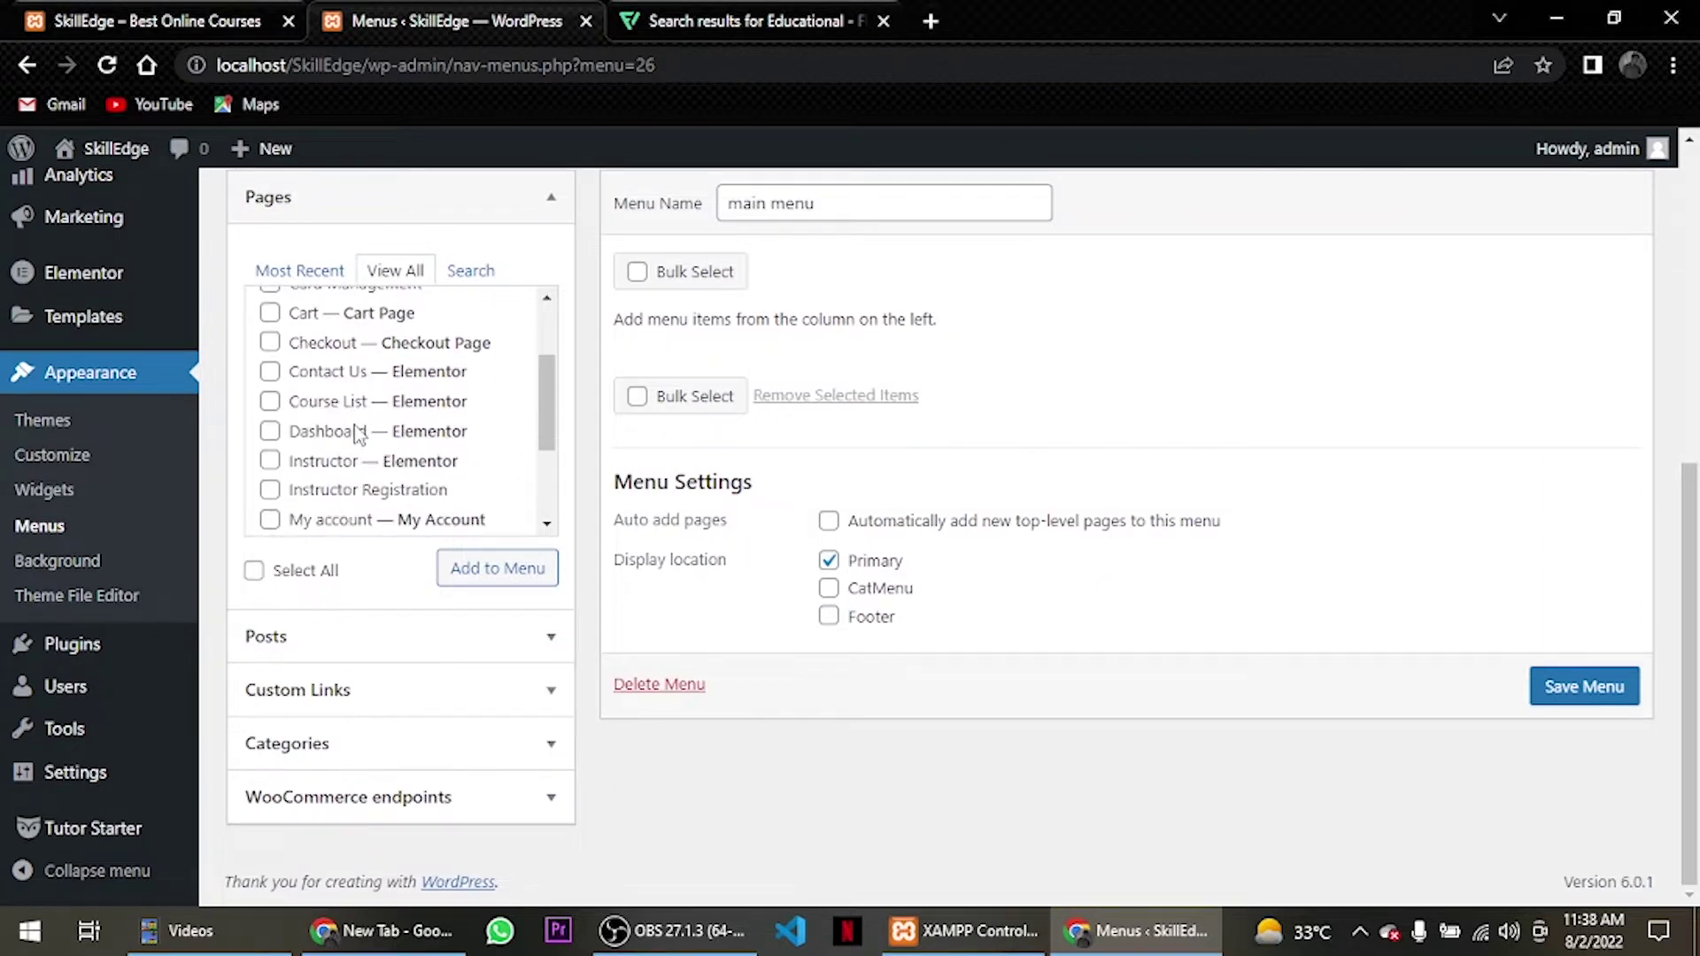
{"action": "scroll", "coordinate": [323, 405], "scroll_direction": "up", "scroll_amount": 2}
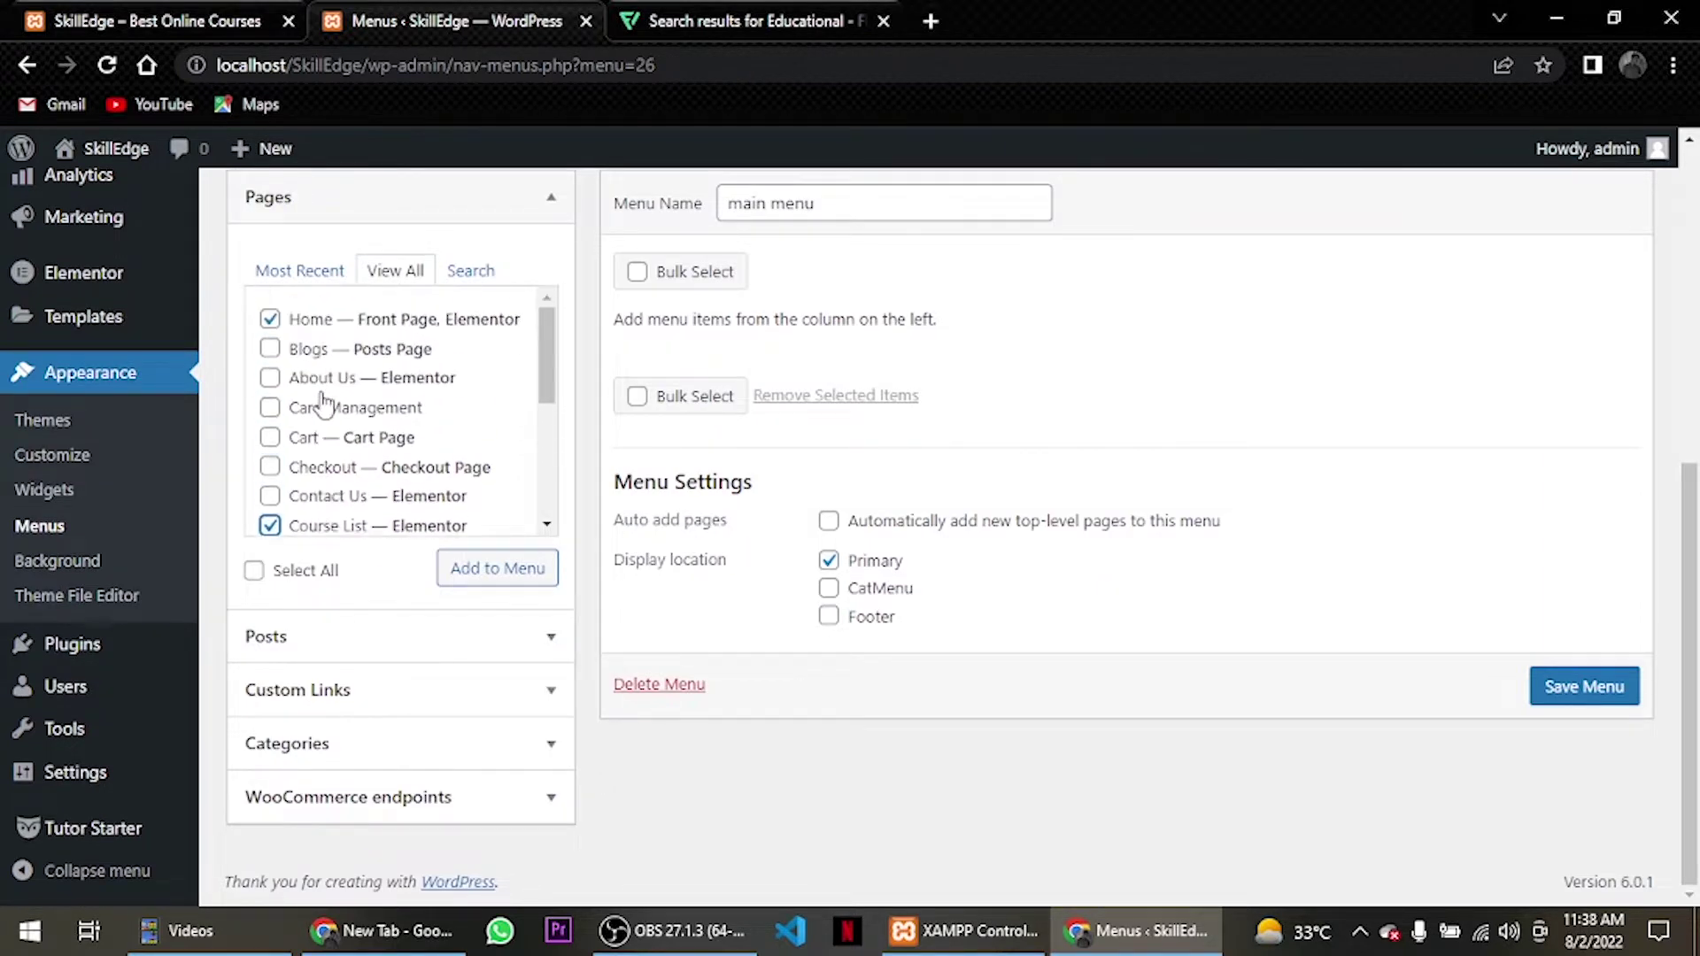
{"action": "left_click", "coordinate": [271, 379]}
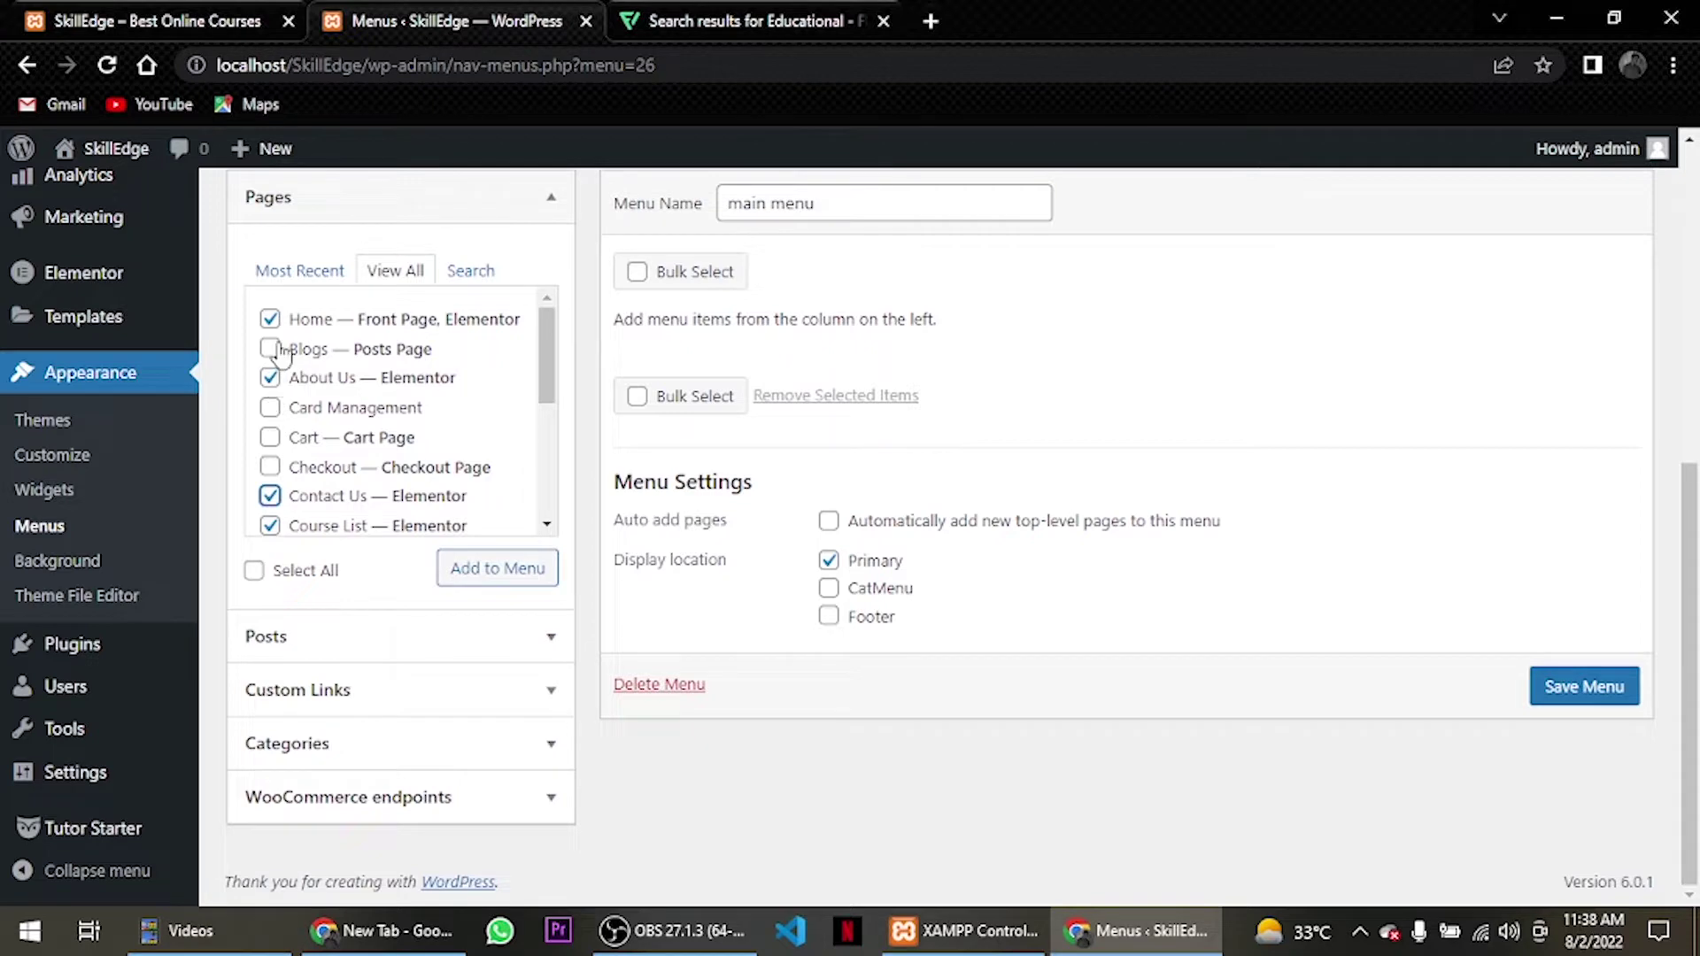
{"action": "left_click", "coordinate": [270, 349]}
{"action": "scroll", "coordinate": [319, 394], "scroll_direction": "down", "scroll_amount": 1}
{"action": "scroll", "coordinate": [332, 398], "scroll_direction": "down", "scroll_amount": 1}
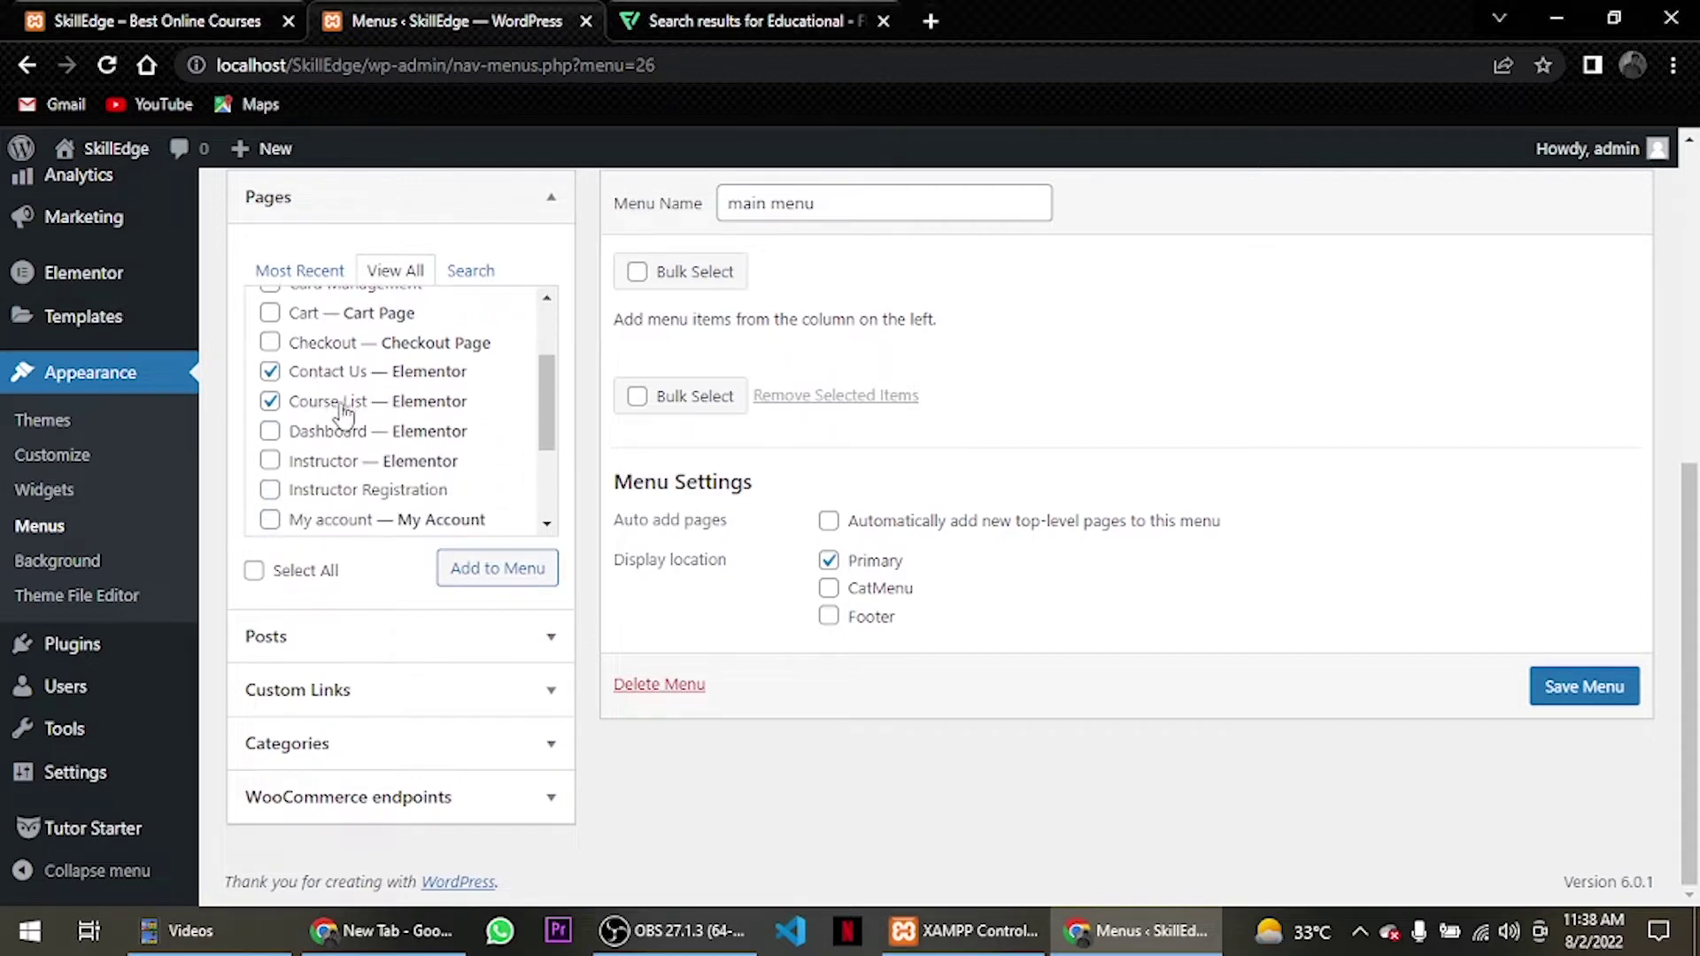
{"action": "scroll", "coordinate": [343, 412], "scroll_direction": "down", "scroll_amount": 1}
{"action": "left_click", "coordinate": [270, 336]}
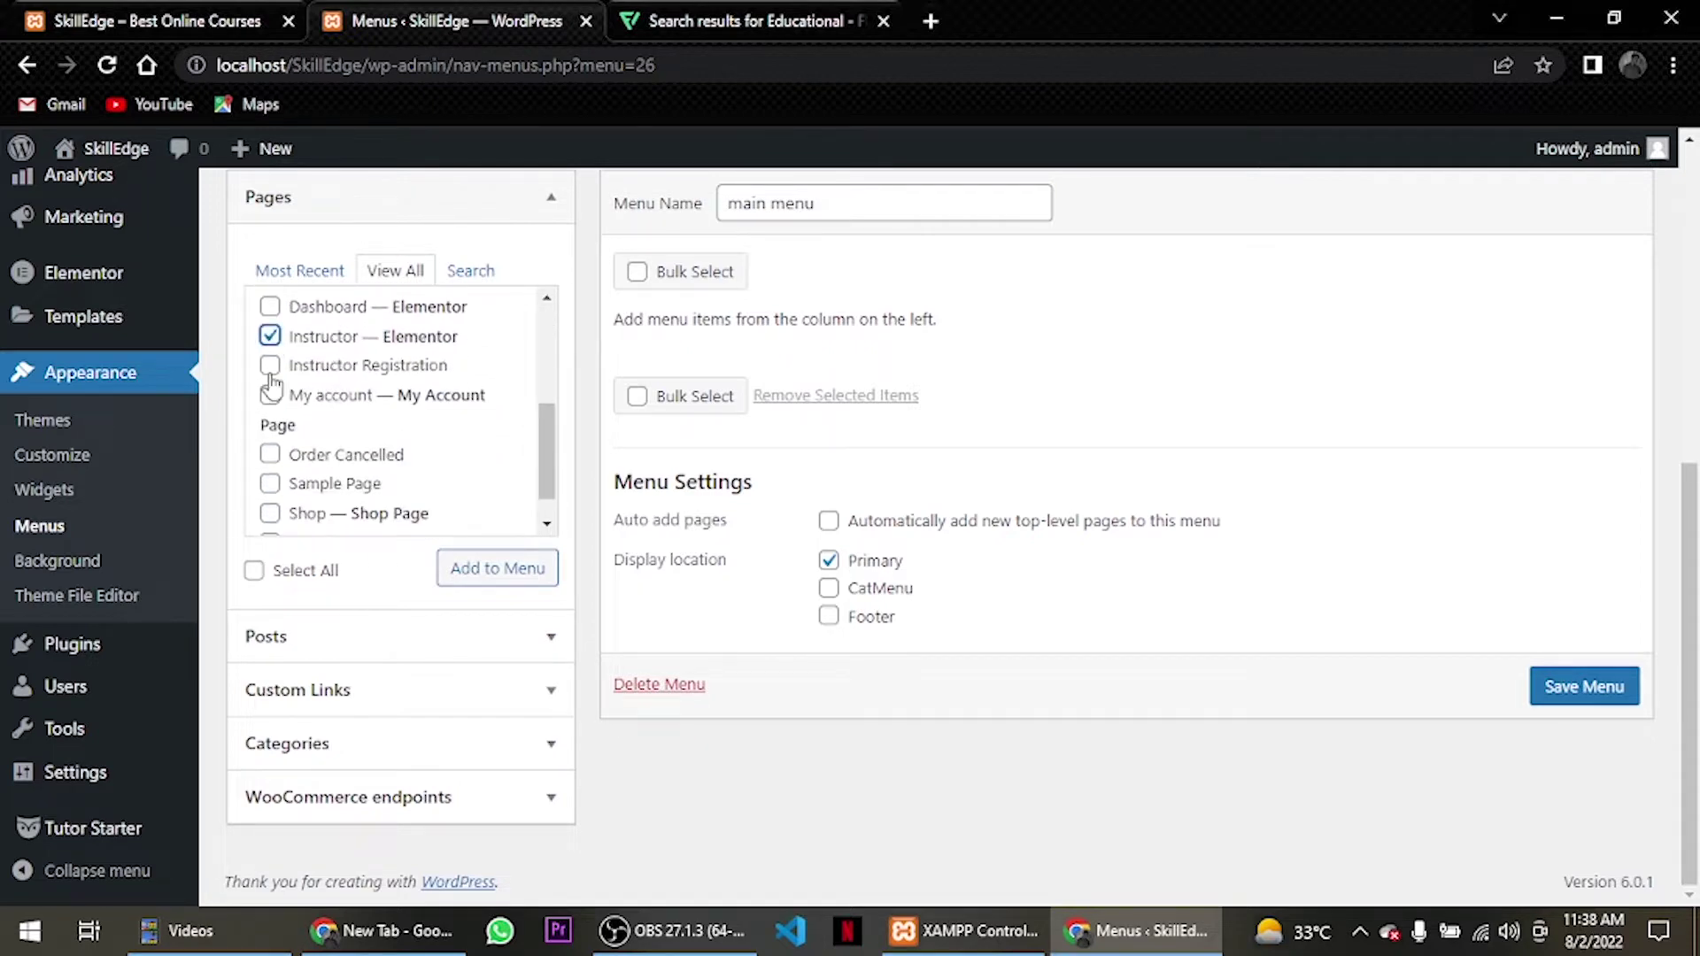
{"action": "left_click", "coordinate": [271, 371]}
{"action": "scroll", "coordinate": [429, 451], "scroll_direction": "down", "scroll_amount": 1}
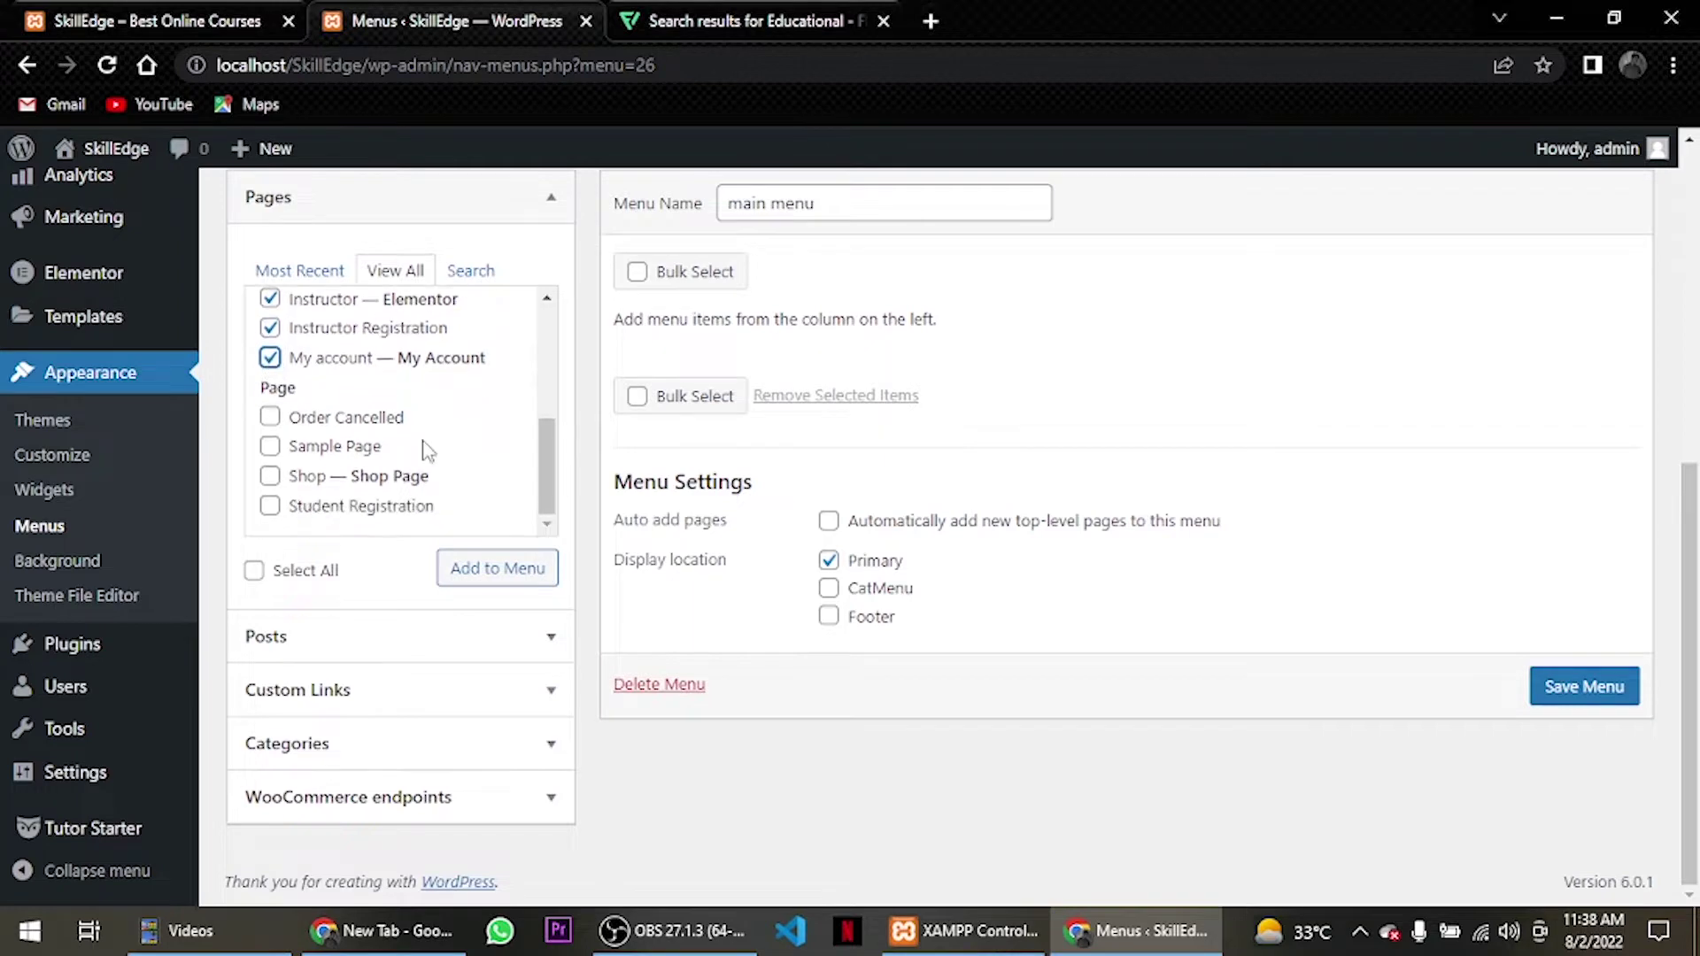
{"action": "left_click", "coordinate": [470, 565]}
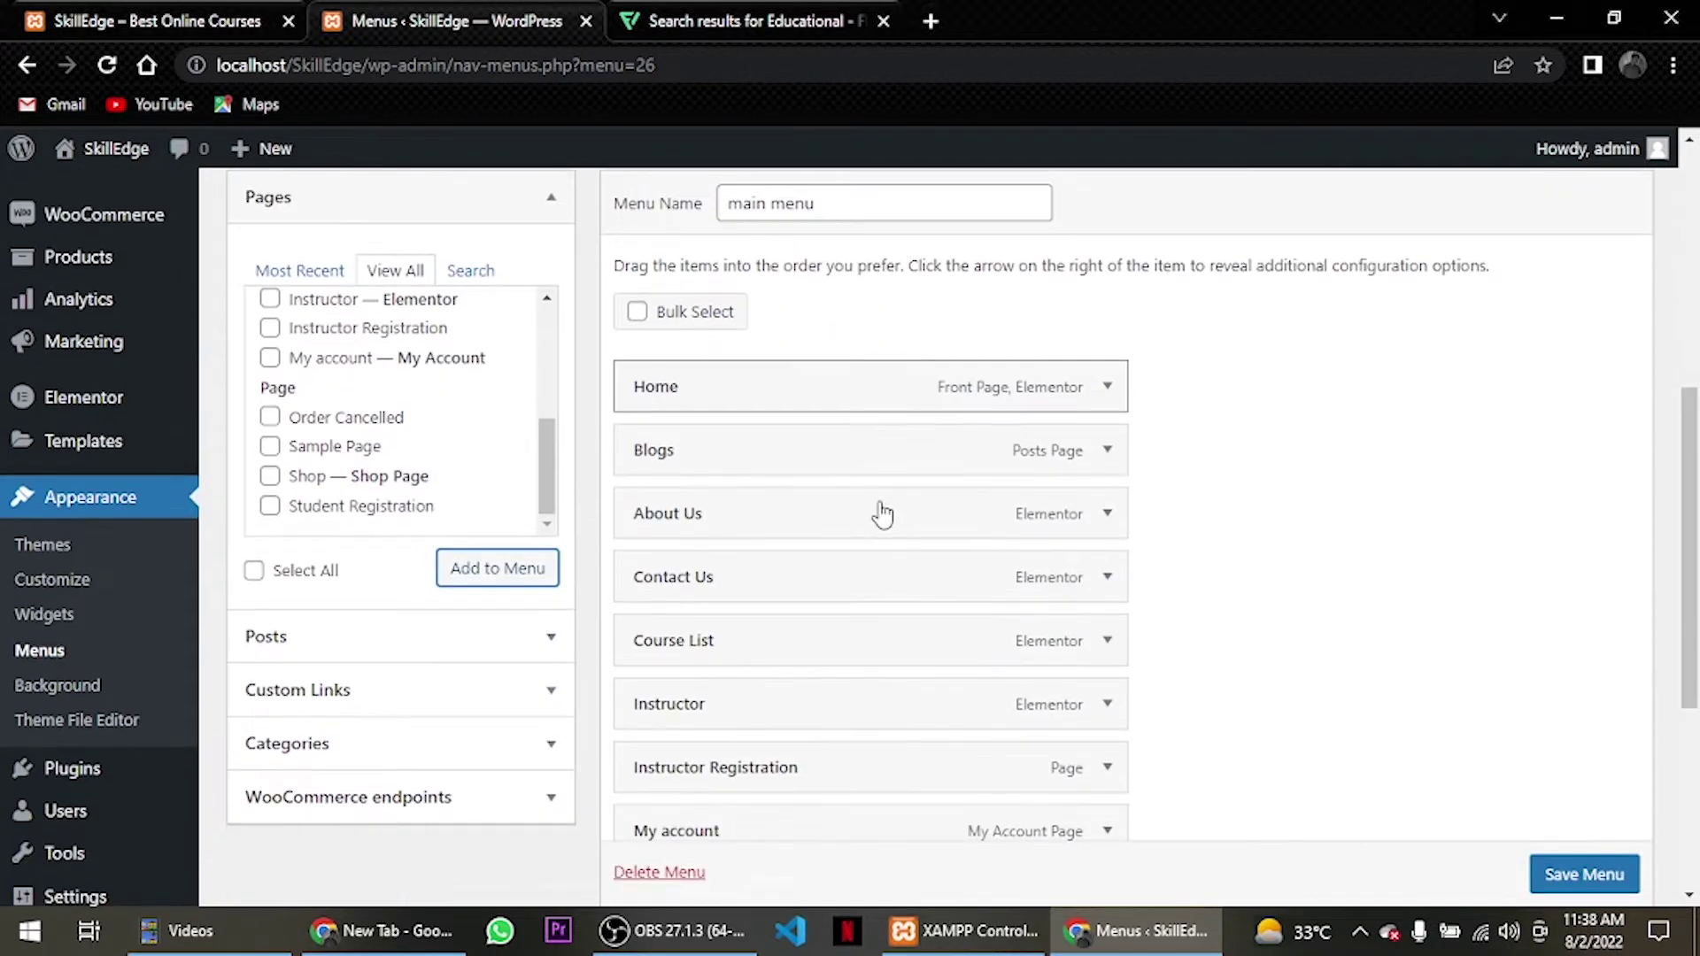
Drag Course List up to sit directly below Home in the menu structure.
{"action": "scroll", "coordinate": [853, 493], "scroll_direction": "down", "scroll_amount": 1}
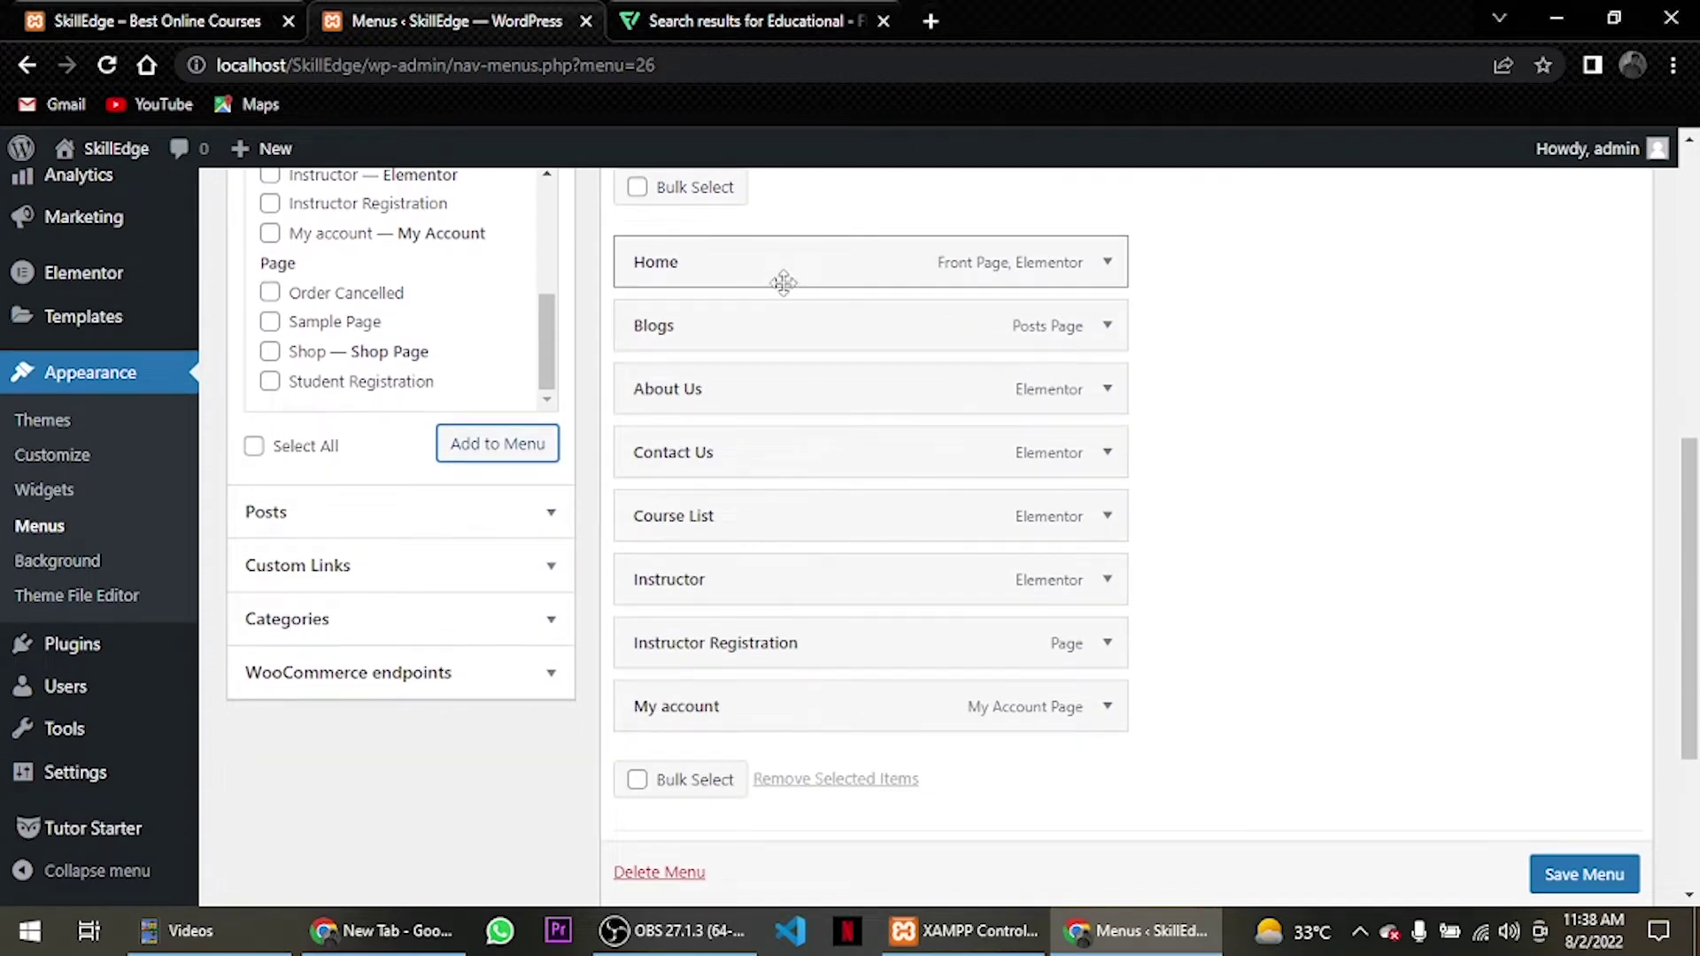
{"action": "left_click_drag", "start_coordinate": [759, 521], "coordinate": [725, 334]}
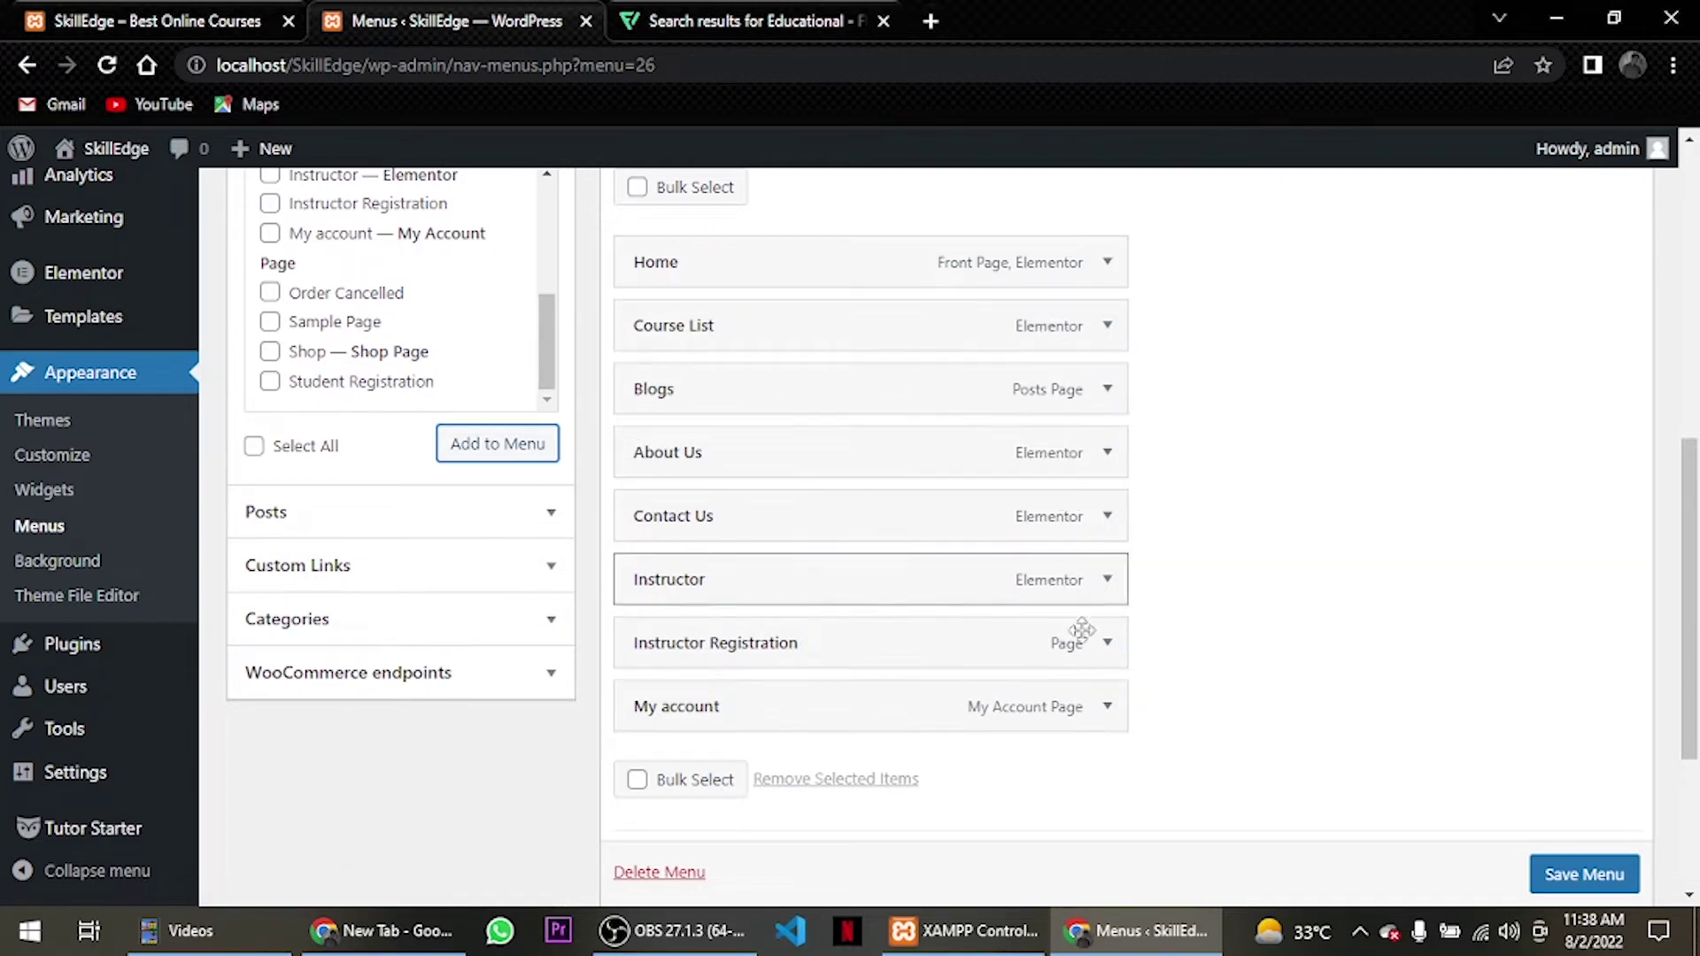
Add a custom link 'Pages' with URL # and place it right after Course List.
{"action": "left_click", "coordinate": [457, 568]}
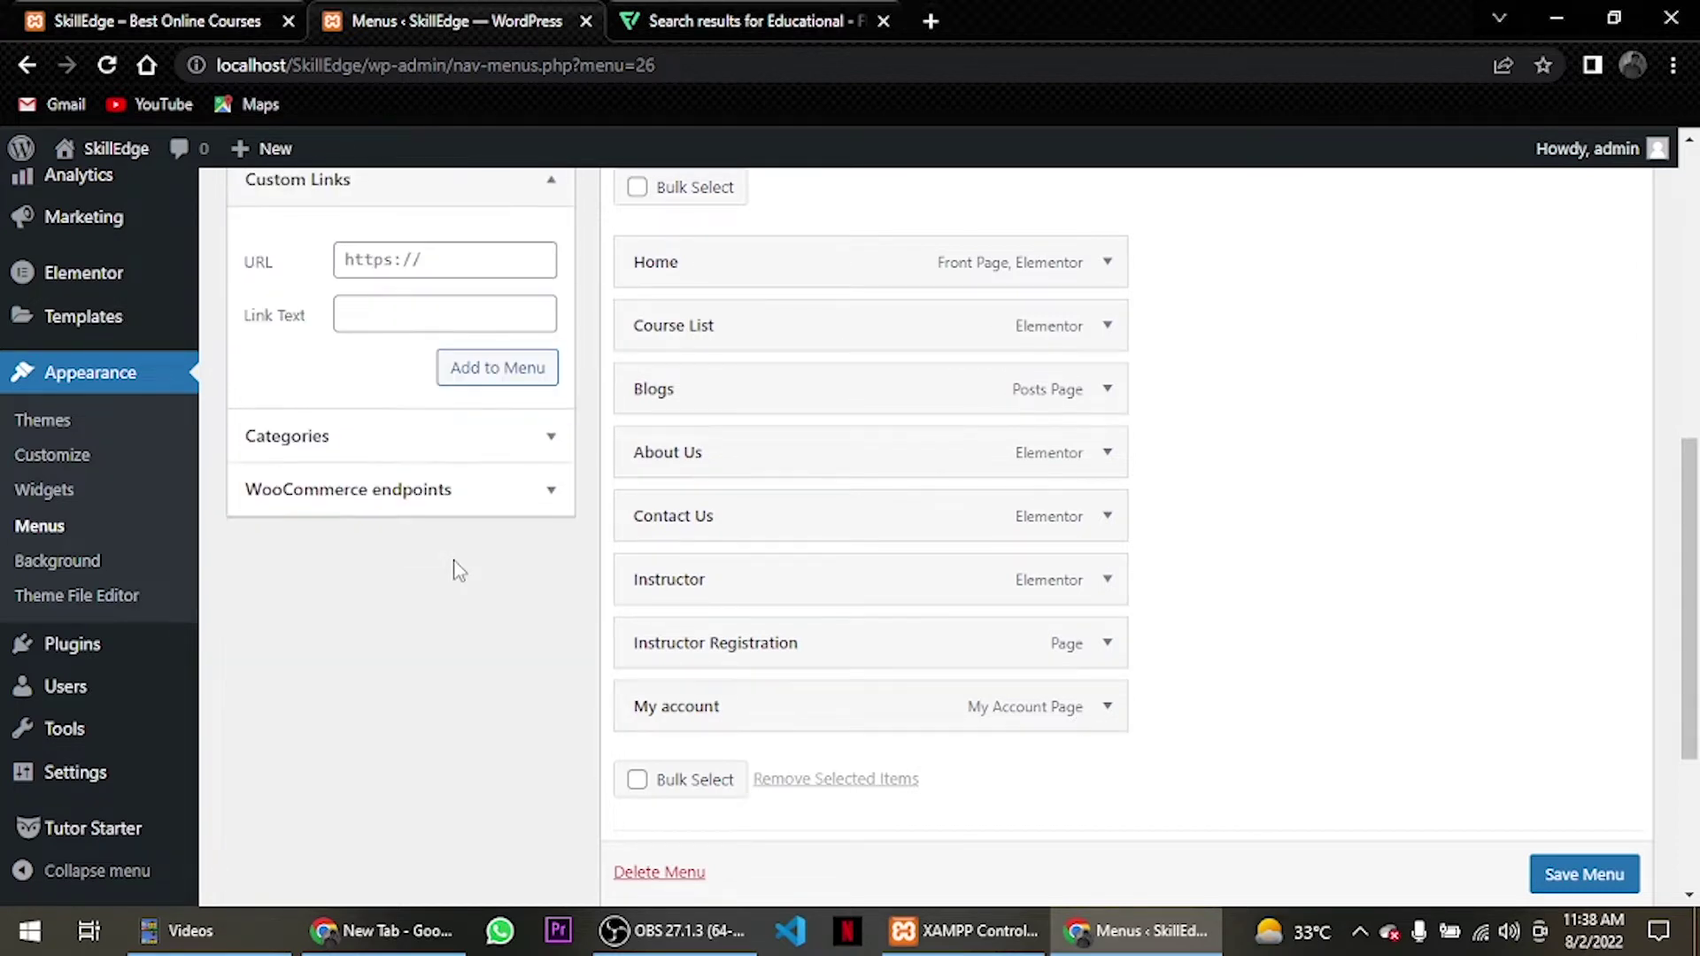
{"action": "left_click", "coordinate": [397, 250]}
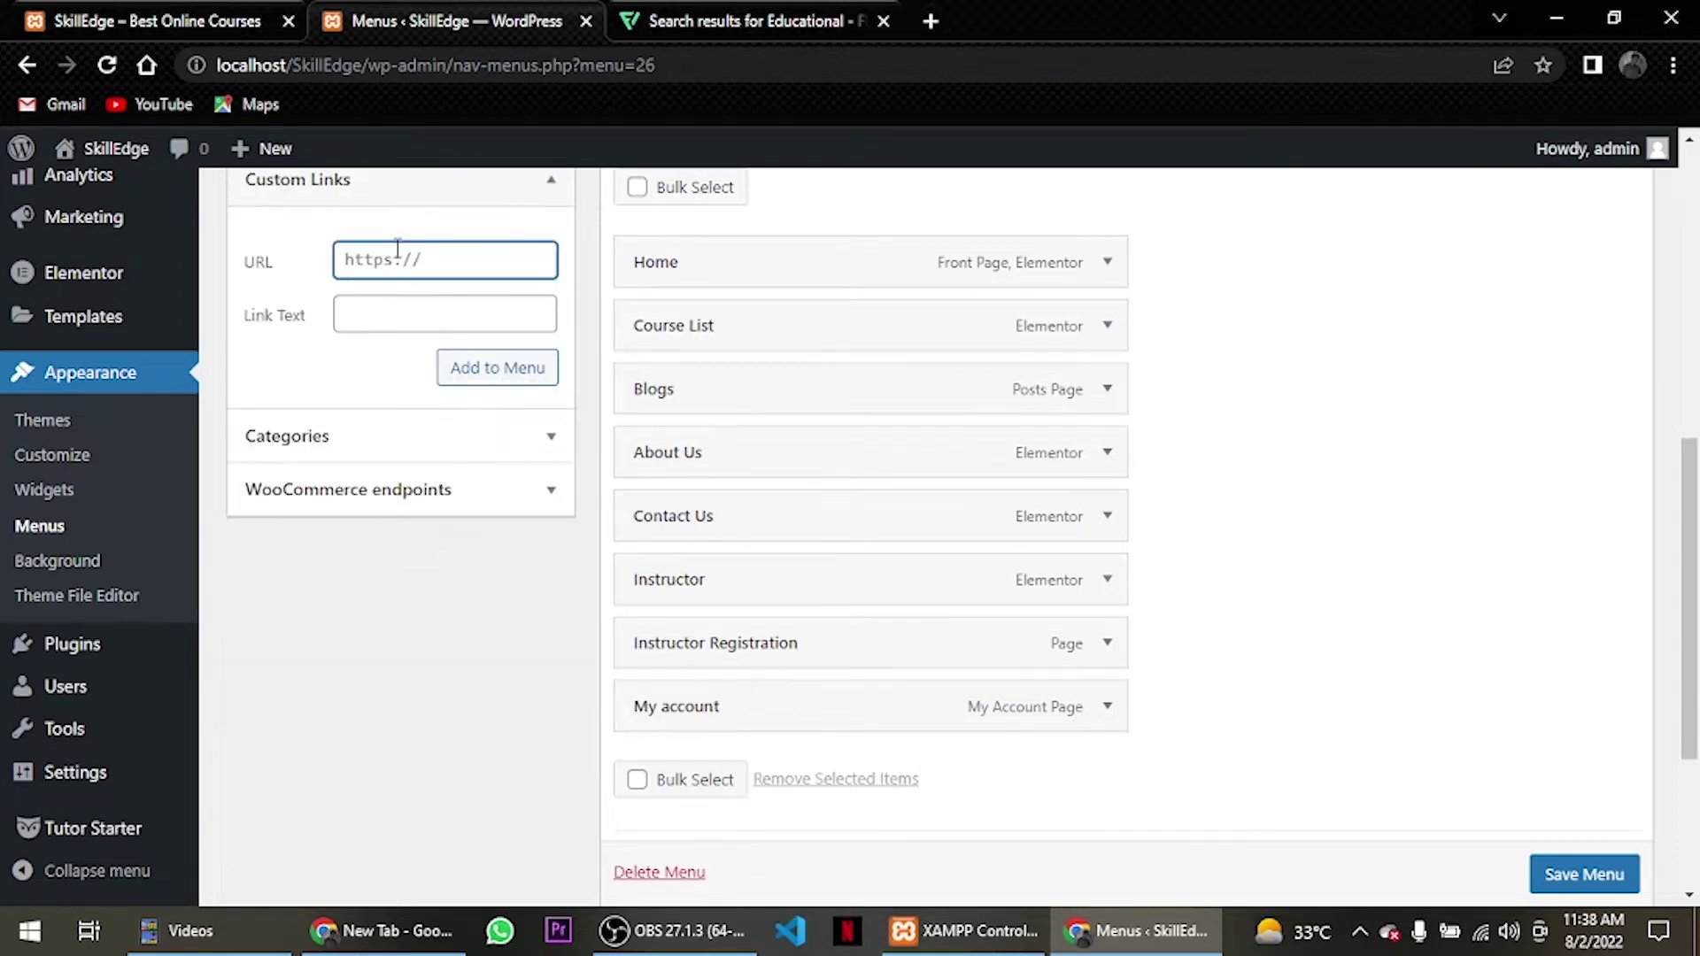
{"action": "left_click", "coordinate": [408, 316]}
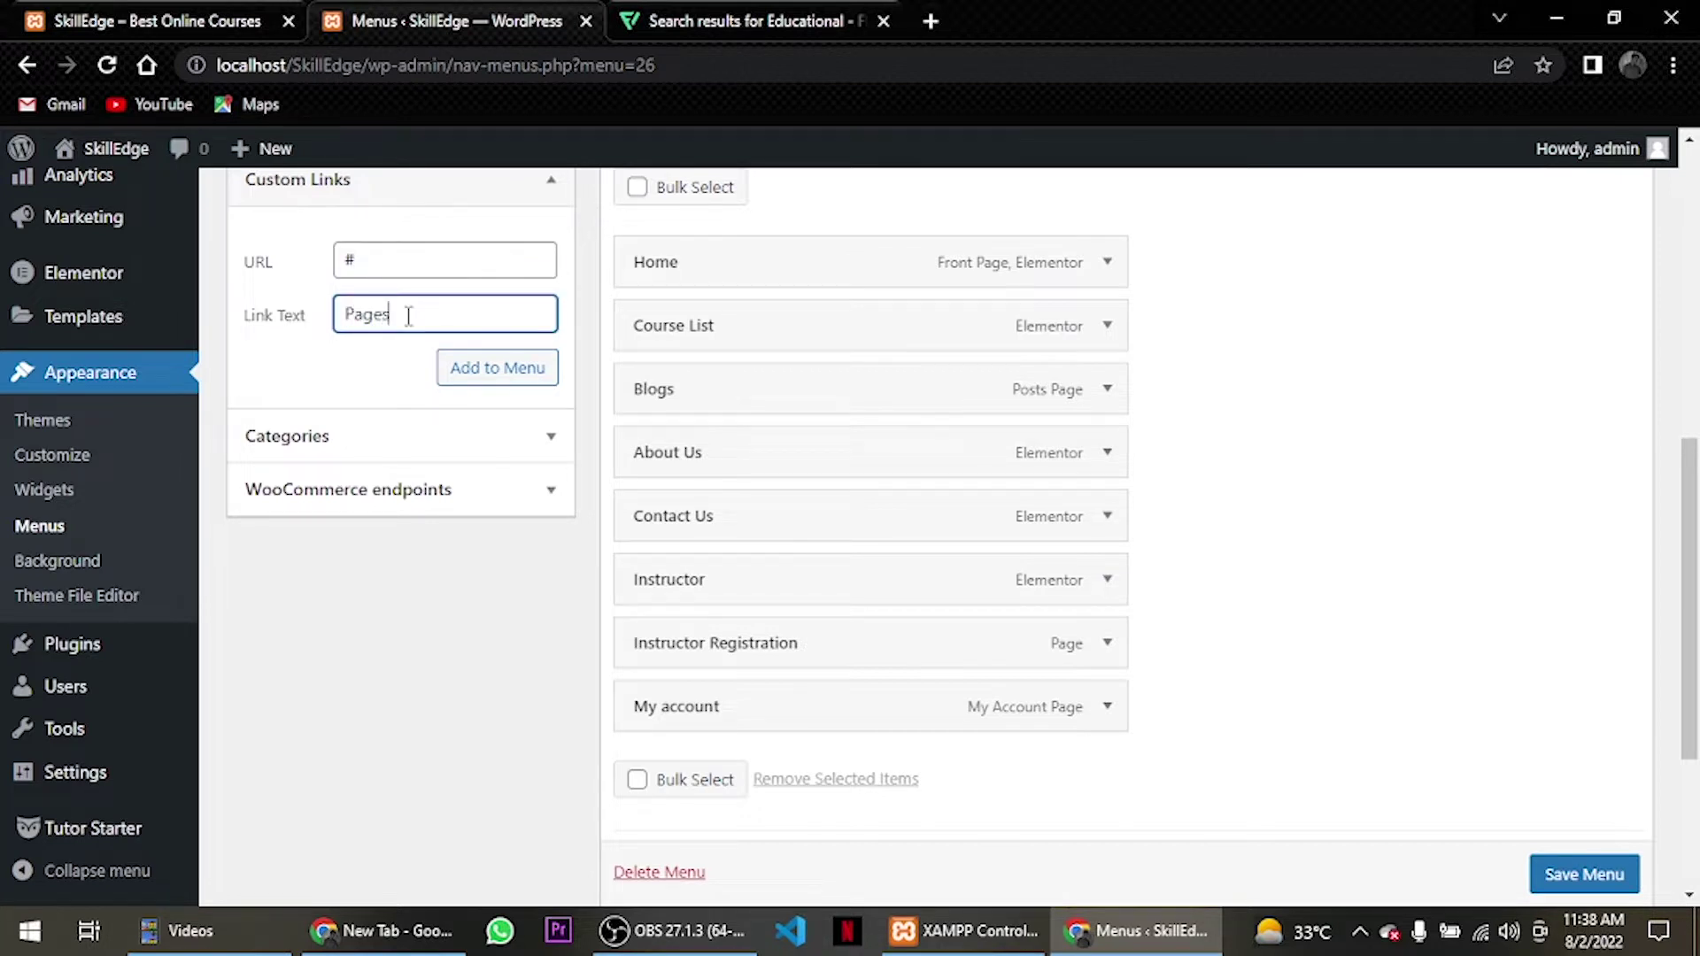
{"action": "left_click", "coordinate": [532, 366]}
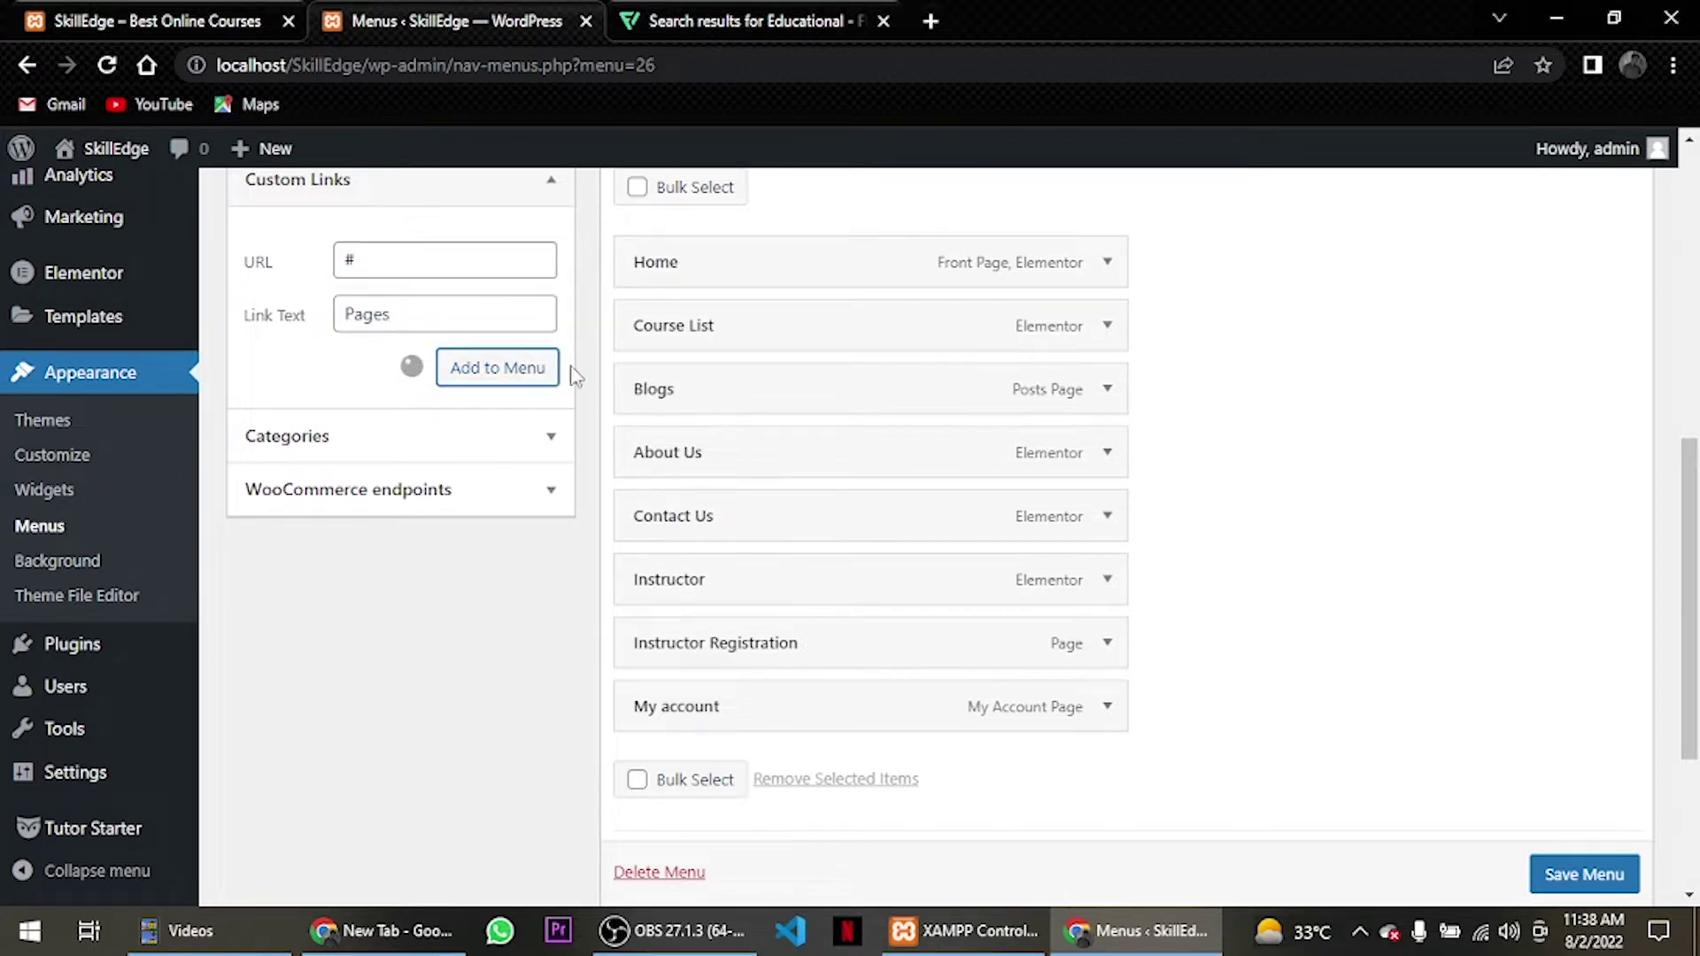
{"action": "left_click_drag", "start_coordinate": [717, 786], "coordinate": [677, 395]}
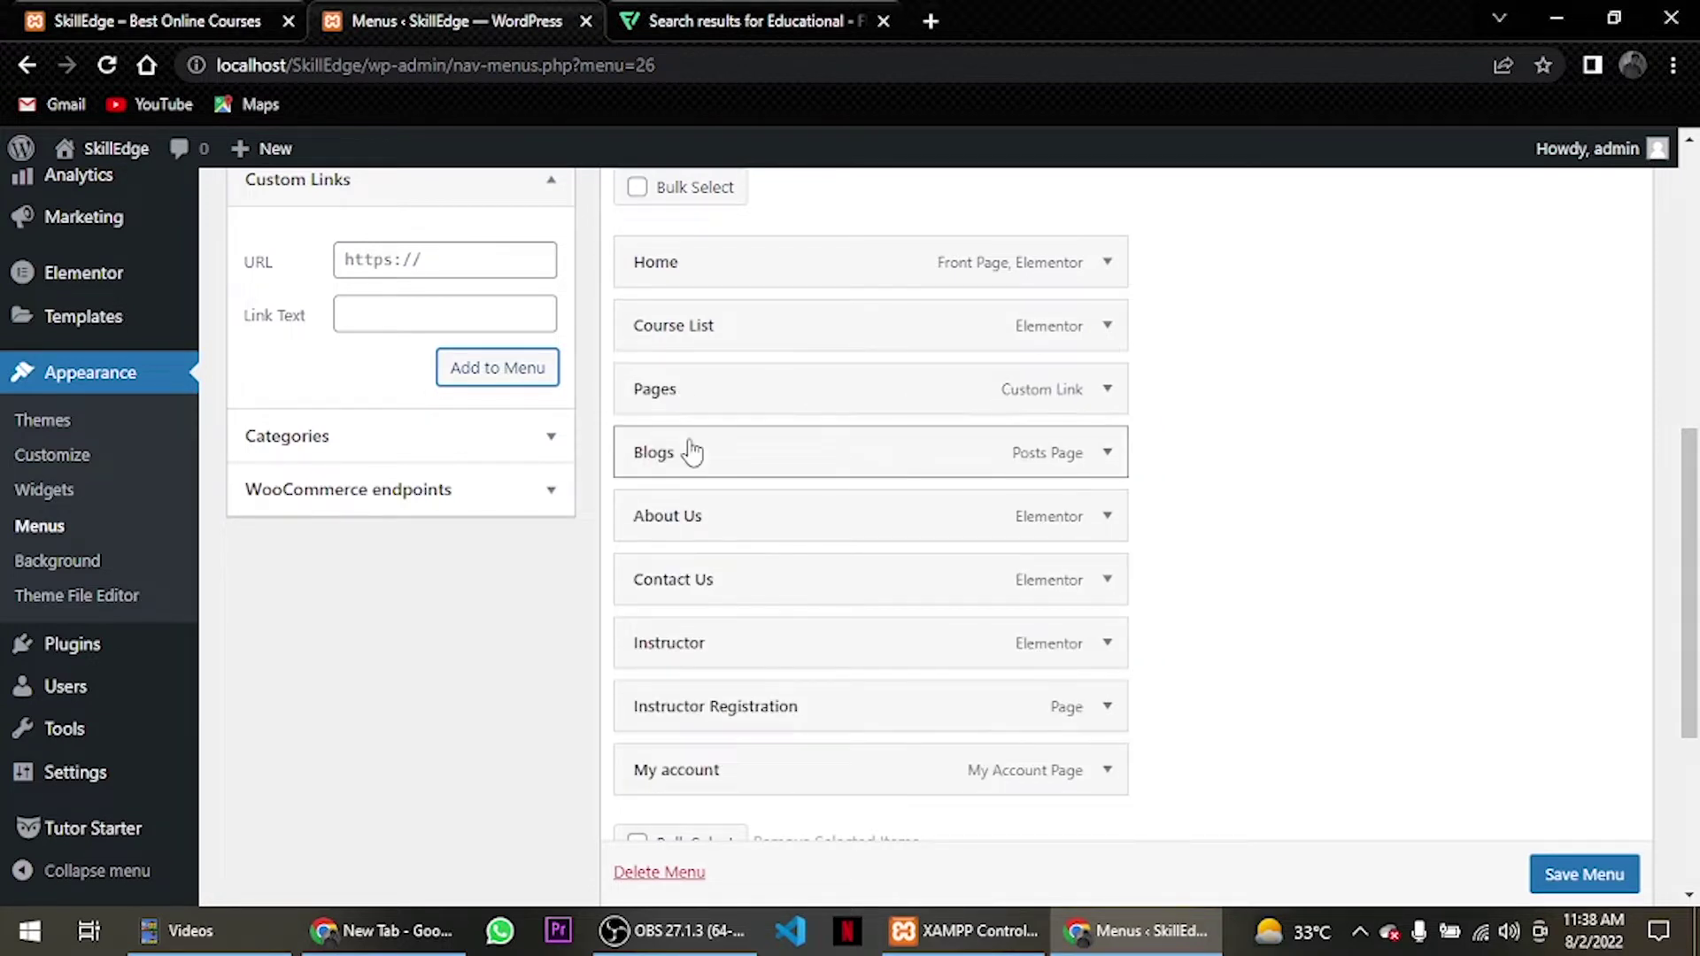
Nest Blogs, Instructor, My account, Instructor Registration, About Us and Contact Us as sub items under Pages.
{"action": "left_click_drag", "start_coordinate": [674, 470], "coordinate": [711, 469]}
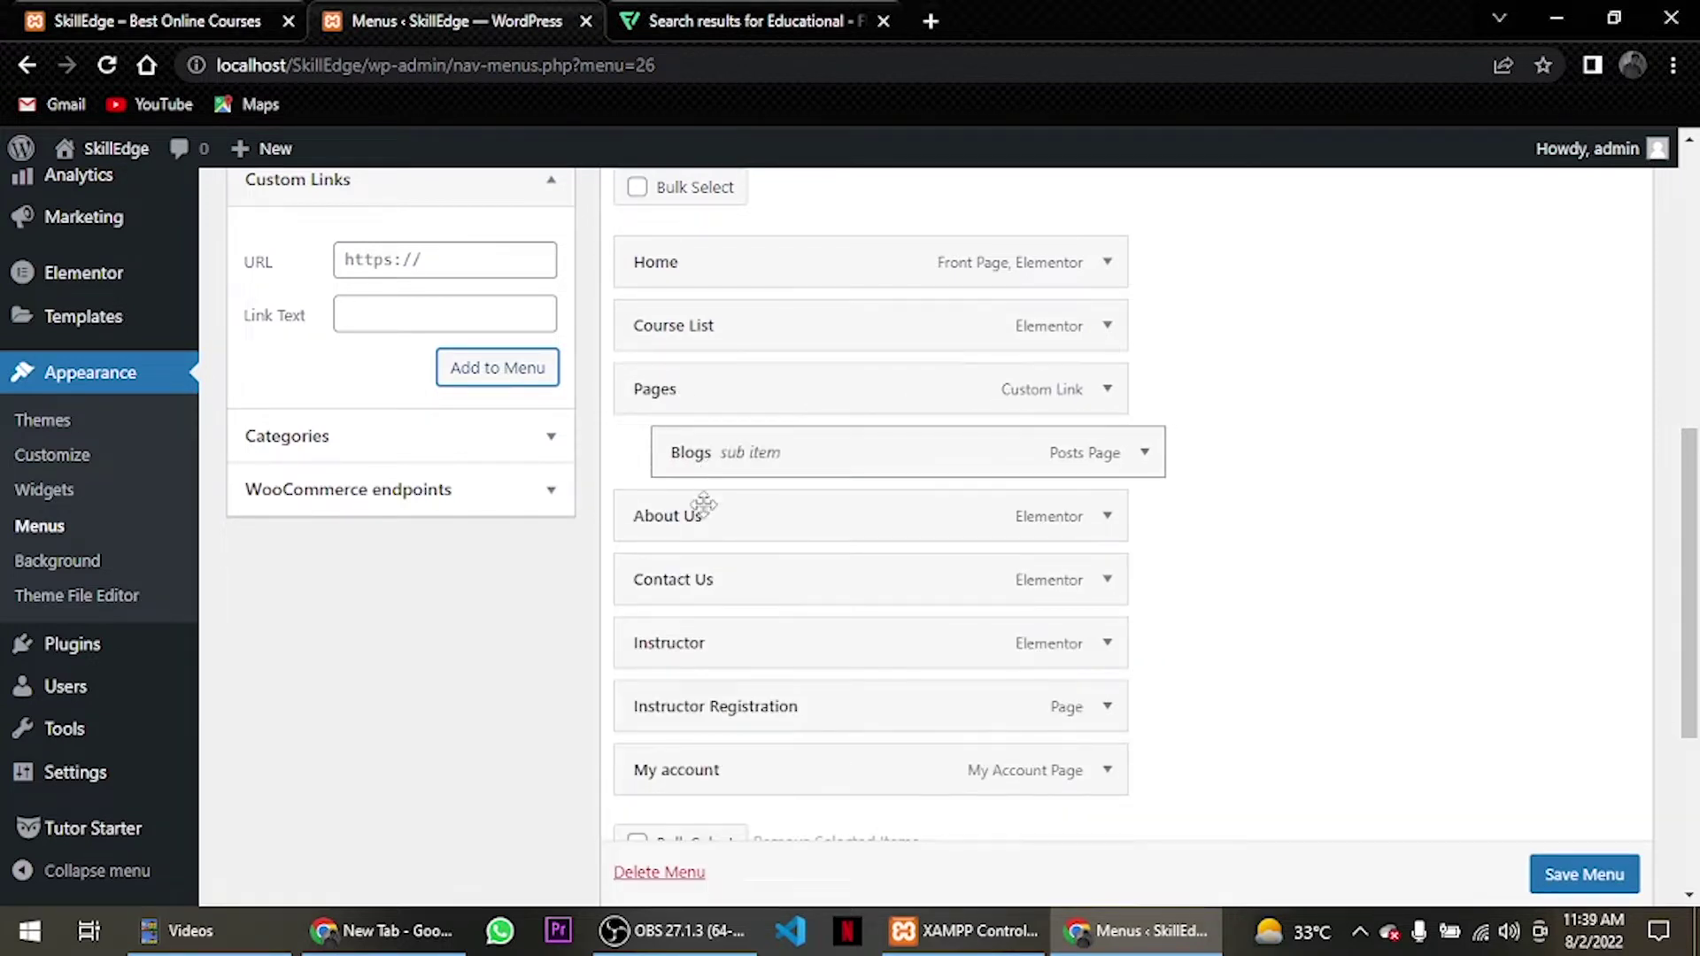
{"action": "left_click_drag", "start_coordinate": [694, 626], "coordinate": [724, 529]}
{"action": "left_click_drag", "start_coordinate": [774, 771], "coordinate": [856, 586]}
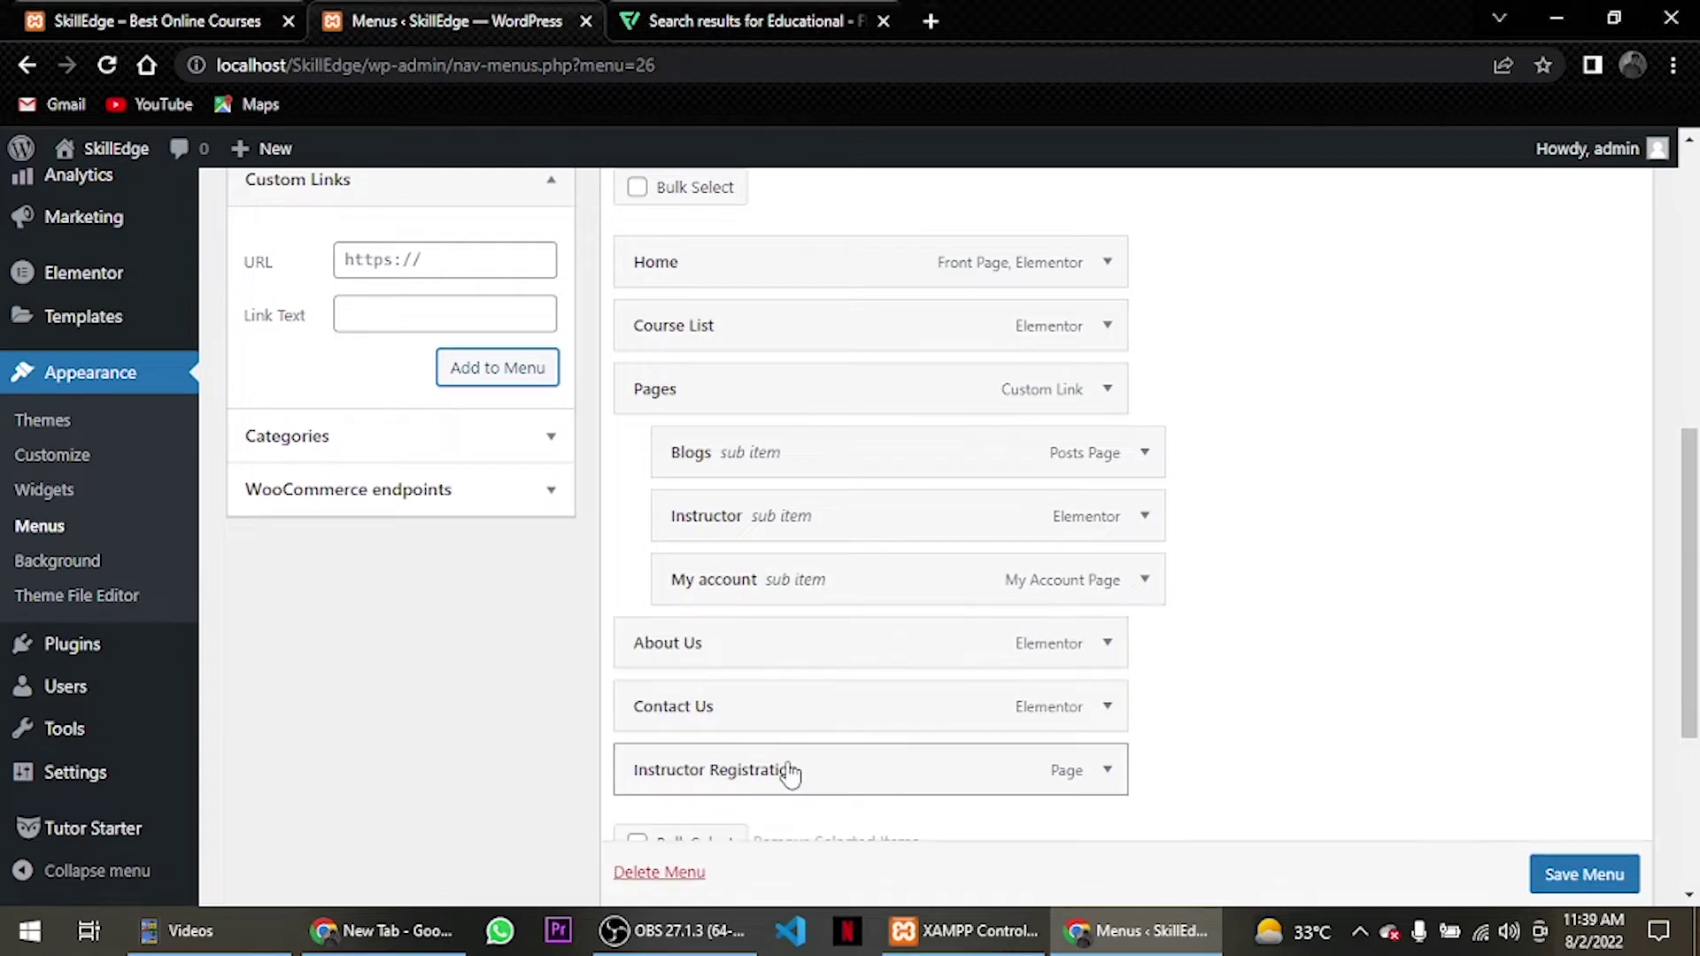
{"action": "left_click_drag", "start_coordinate": [789, 771], "coordinate": [816, 646]}
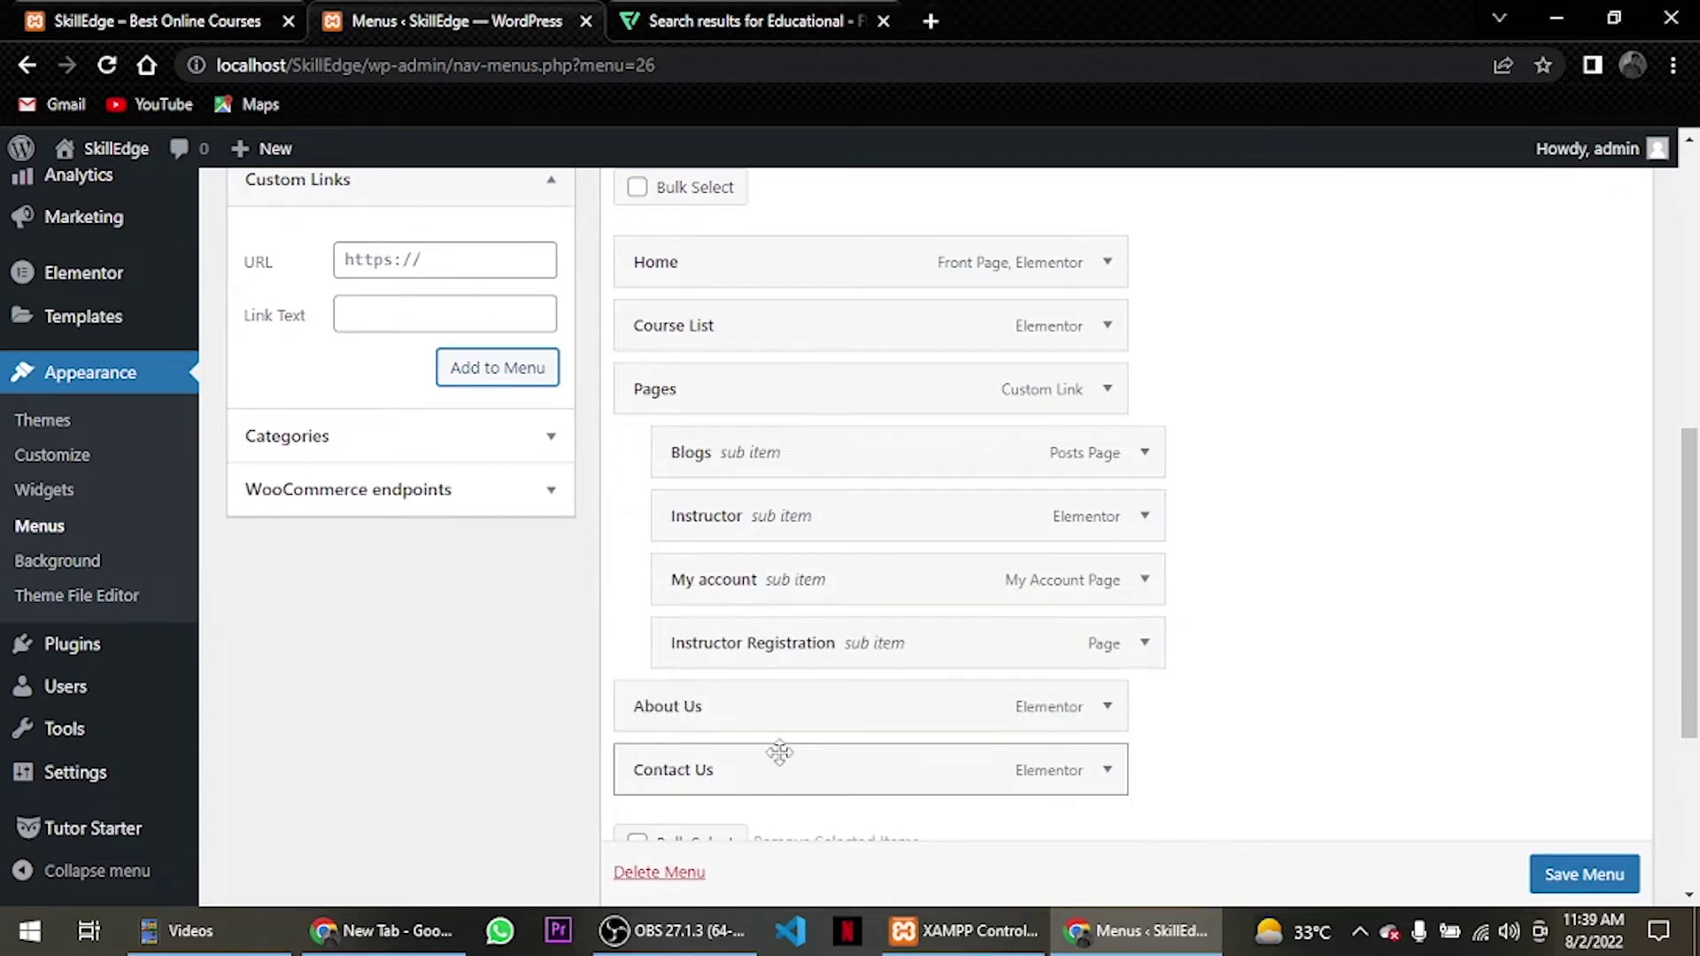
{"action": "scroll", "coordinate": [1046, 660], "scroll_direction": "down", "scroll_amount": 3}
{"action": "left_click_drag", "start_coordinate": [744, 461], "coordinate": [755, 463]}
{"action": "left_click_drag", "start_coordinate": [754, 511], "coordinate": [800, 520]}
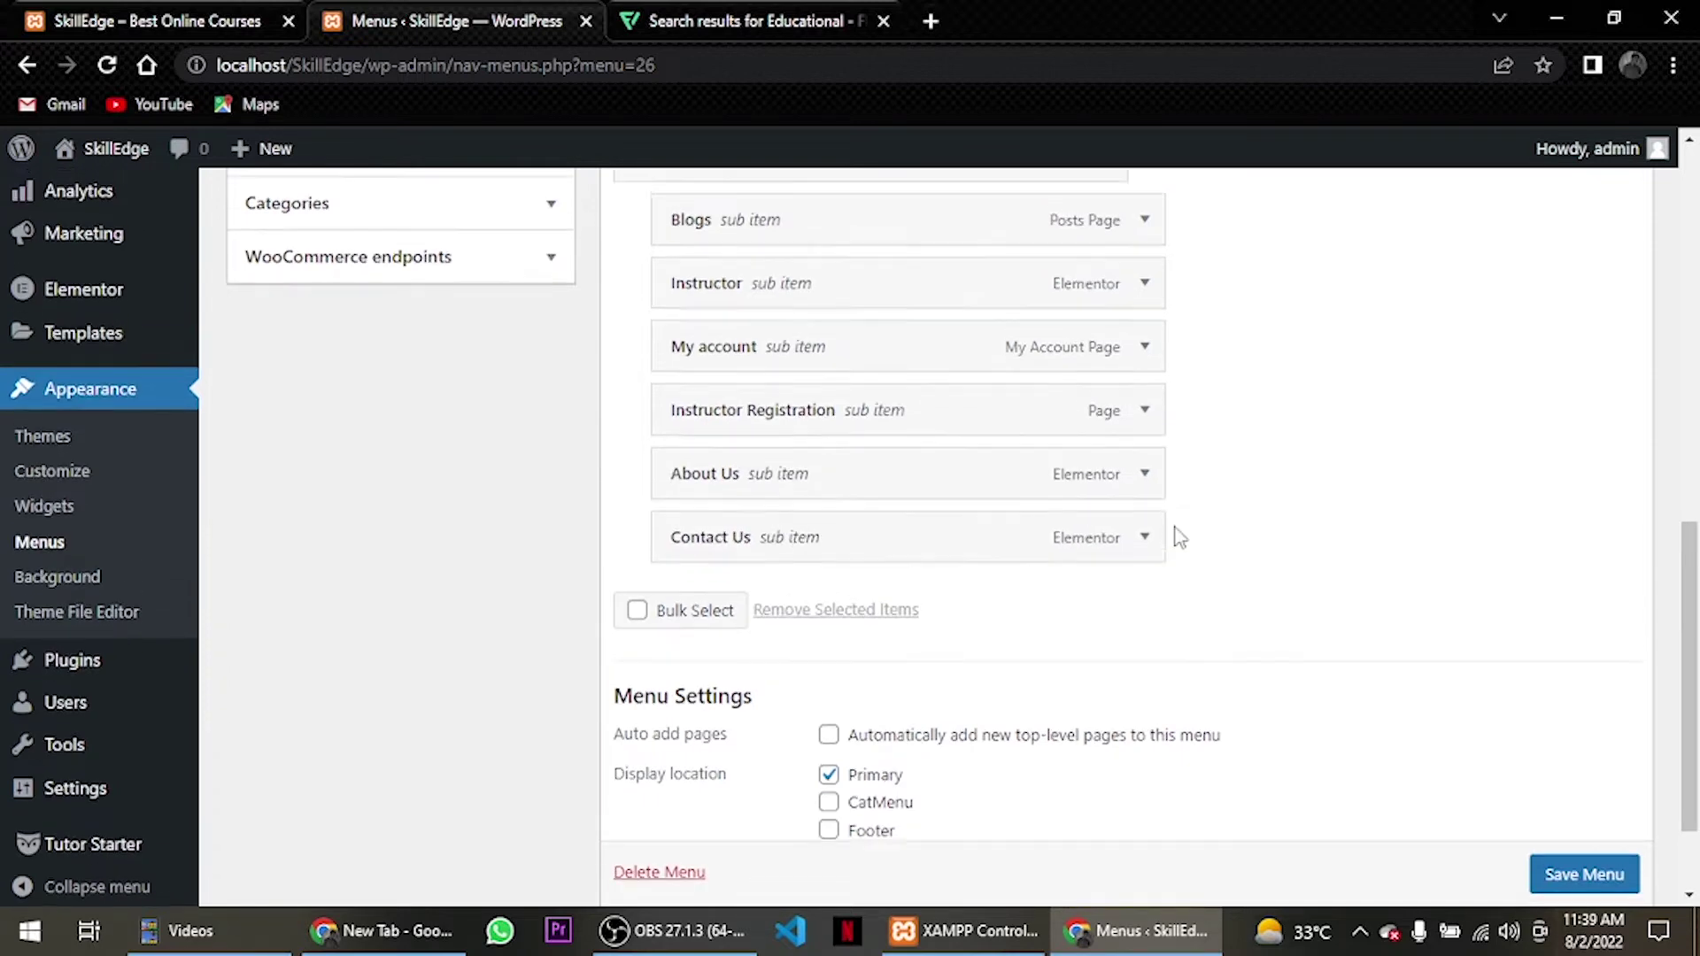
{"action": "scroll", "coordinate": [1177, 535], "scroll_direction": "up", "scroll_amount": 7}
{"action": "scroll", "coordinate": [1177, 534], "scroll_direction": "down", "scroll_amount": 4}
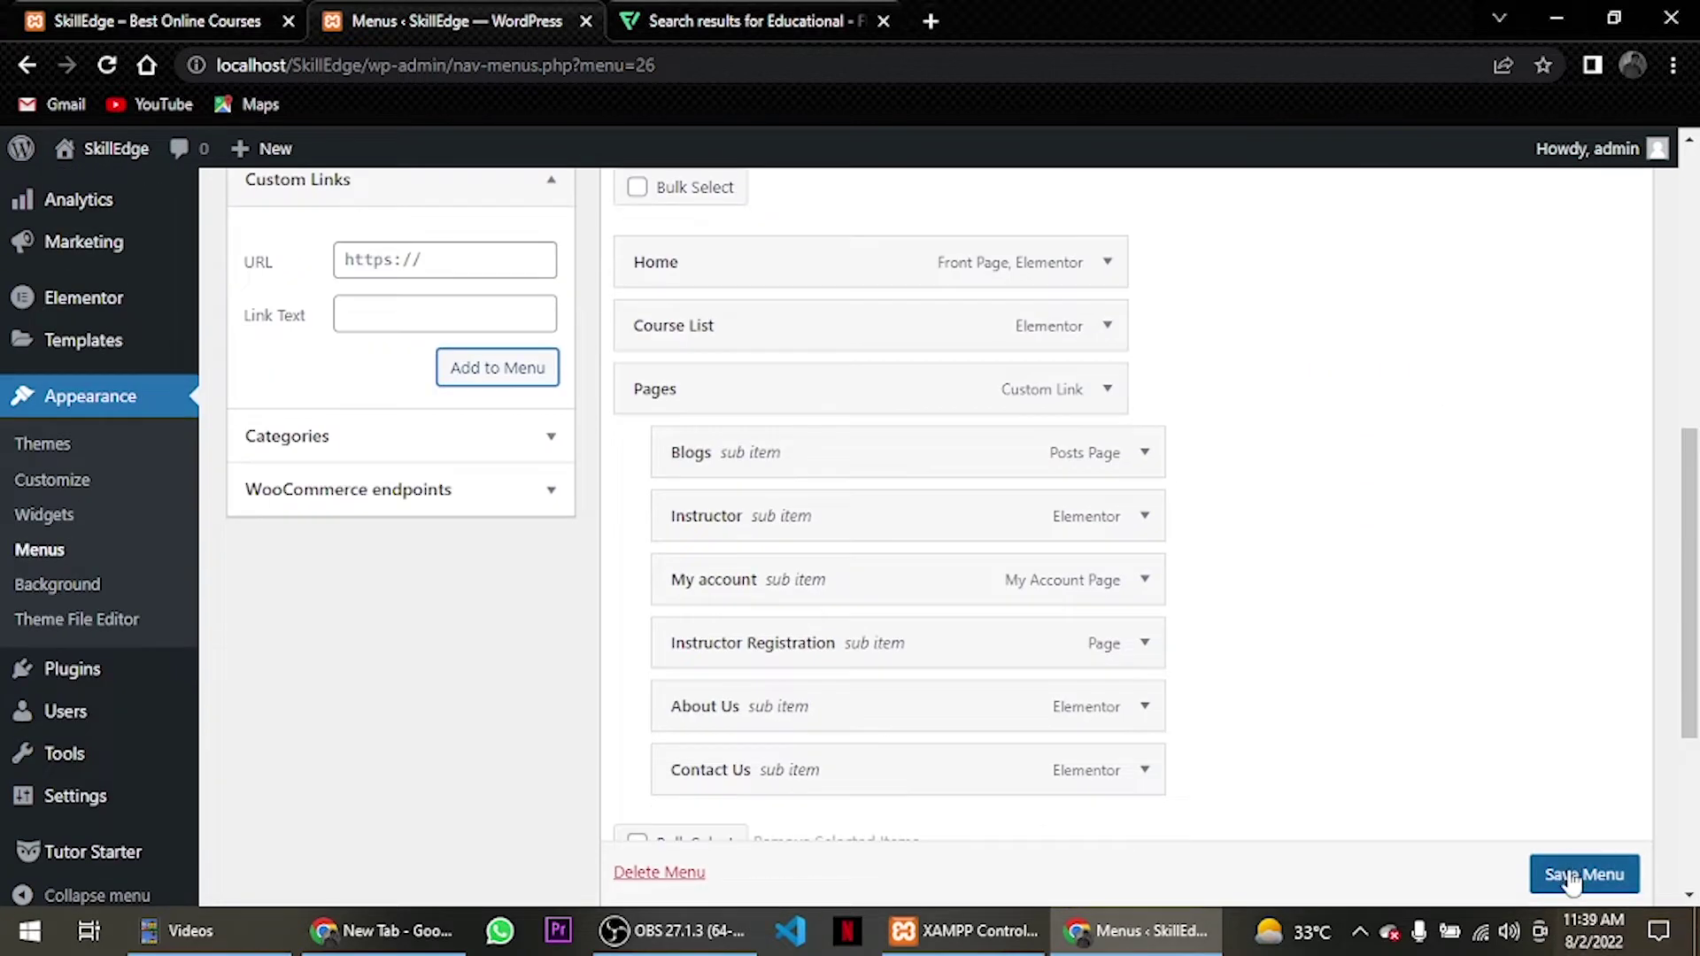
Save the main menu and reload the SkillEdge homepage to show it.
{"action": "scroll", "coordinate": [1570, 875], "scroll_direction": "down", "scroll_amount": 1}
{"action": "left_click", "coordinate": [1567, 877]}
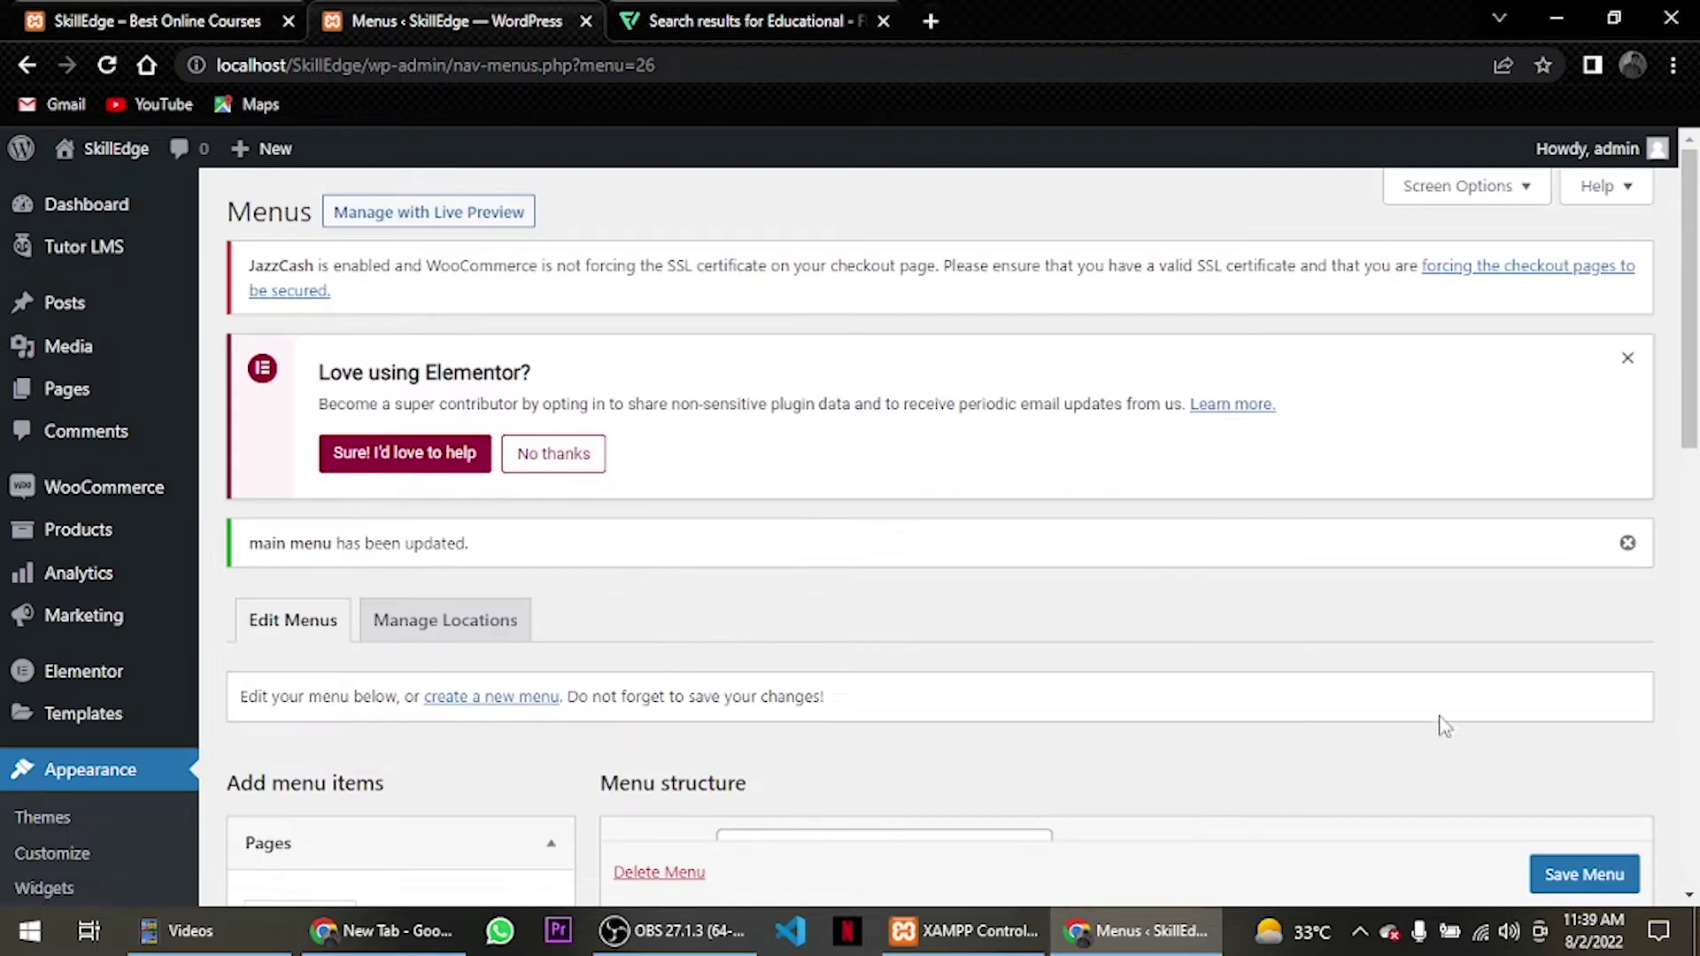
{"action": "left_click", "coordinate": [145, 14]}
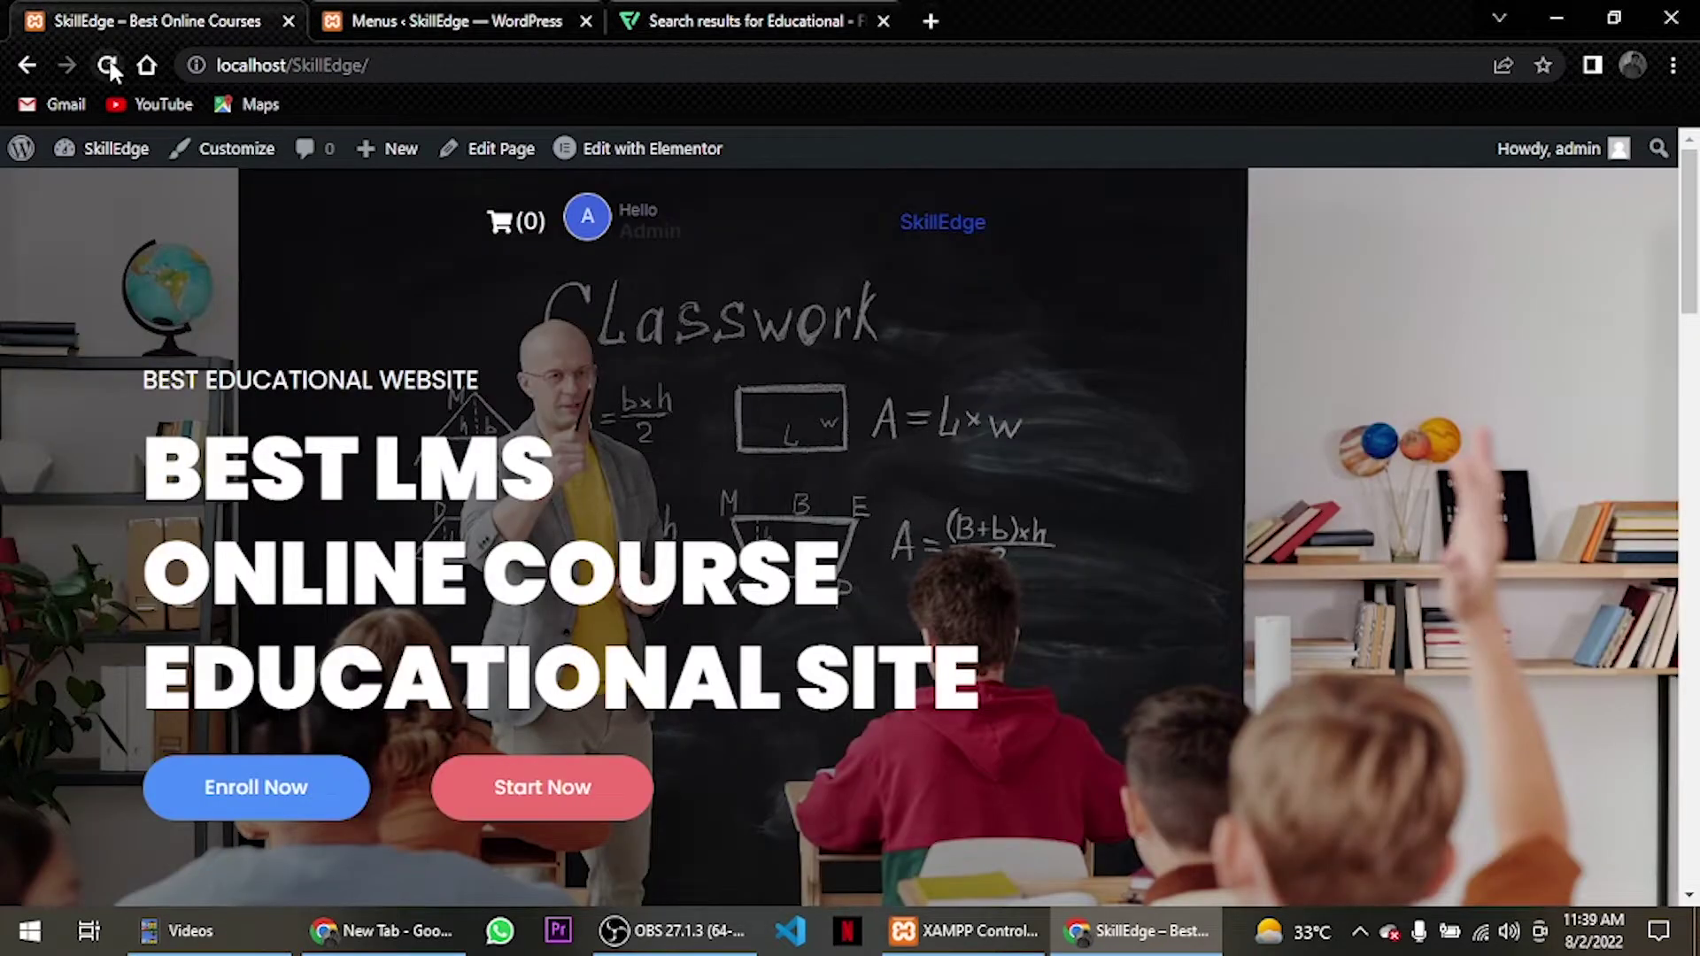
{"action": "left_click", "coordinate": [108, 66]}
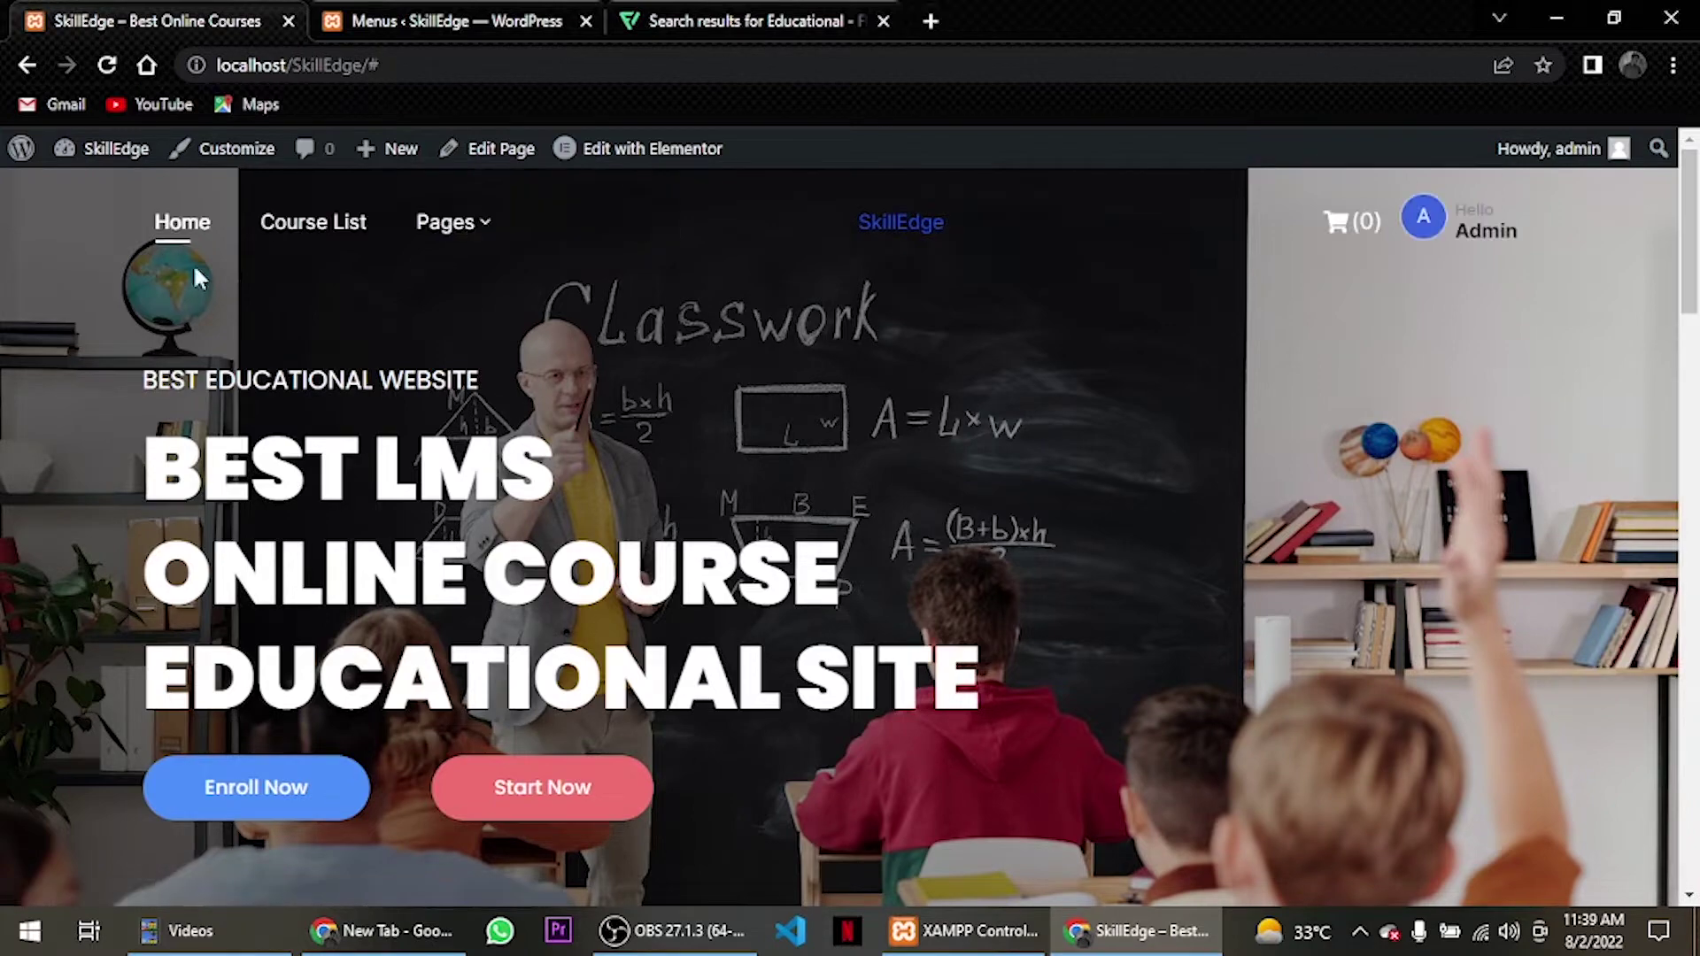
Check the Pages dropdown and stats section on the homepage, then return to the menu editor.
{"action": "mouse_move", "coordinate": [445, 222]}
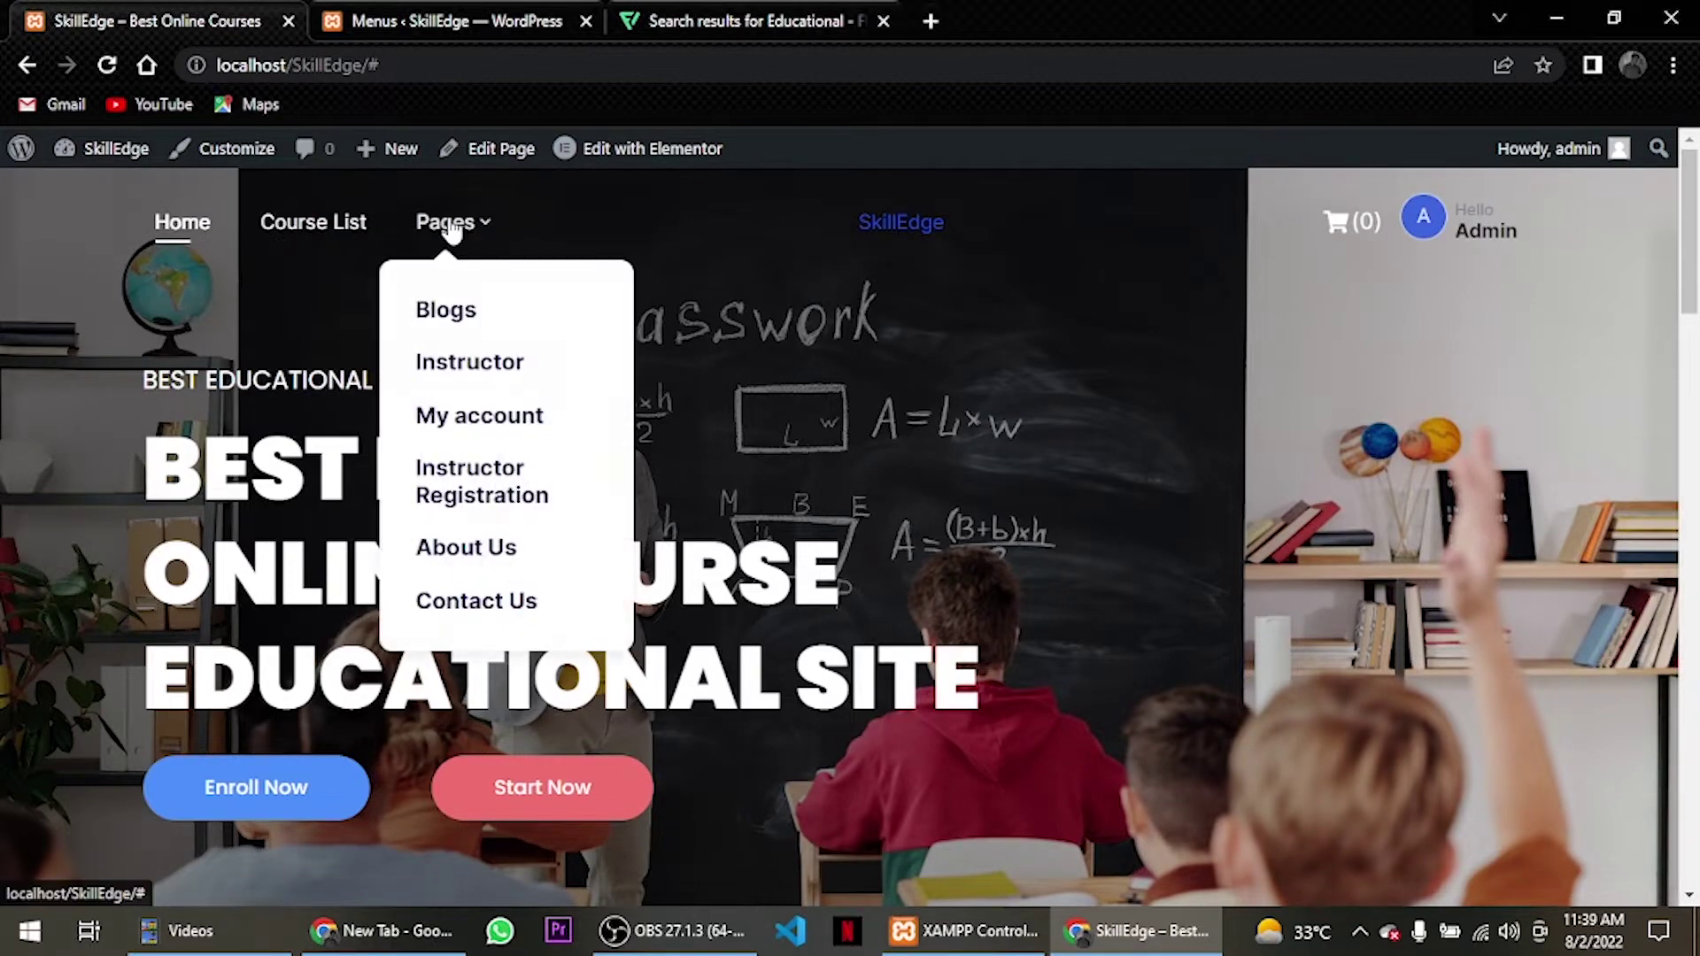
{"action": "scroll", "coordinate": [514, 522], "scroll_direction": "down", "scroll_amount": 2}
{"action": "scroll", "coordinate": [490, 523], "scroll_direction": "up", "scroll_amount": 2}
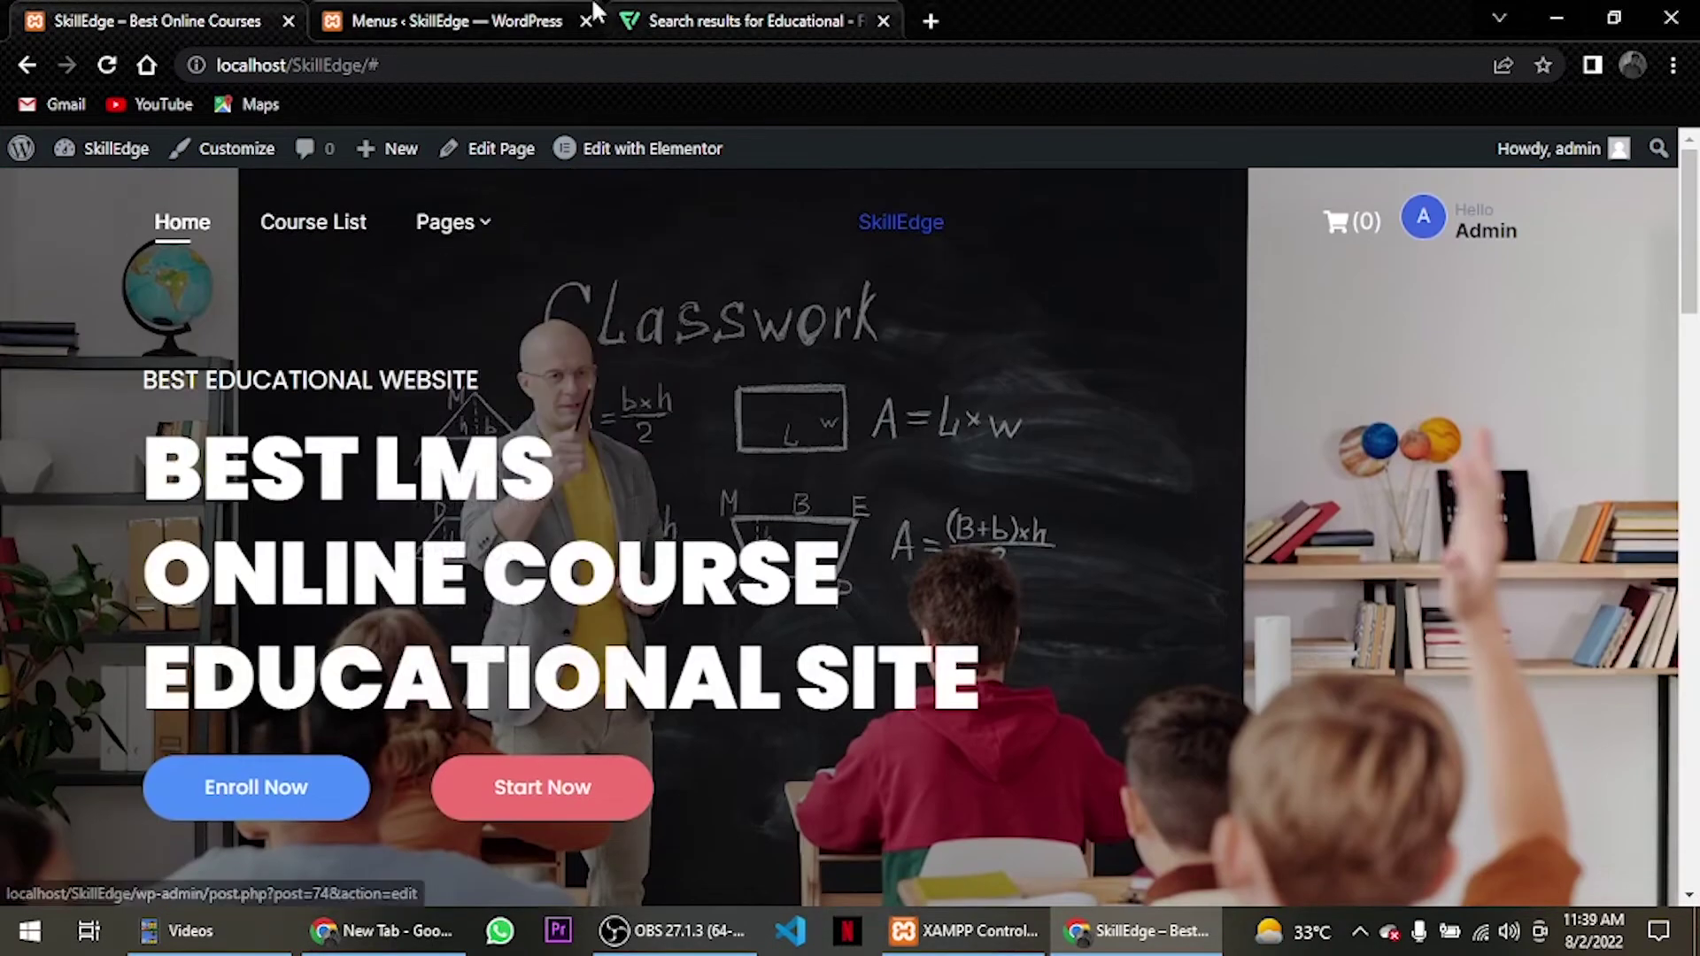
{"action": "left_click", "coordinate": [490, 18]}
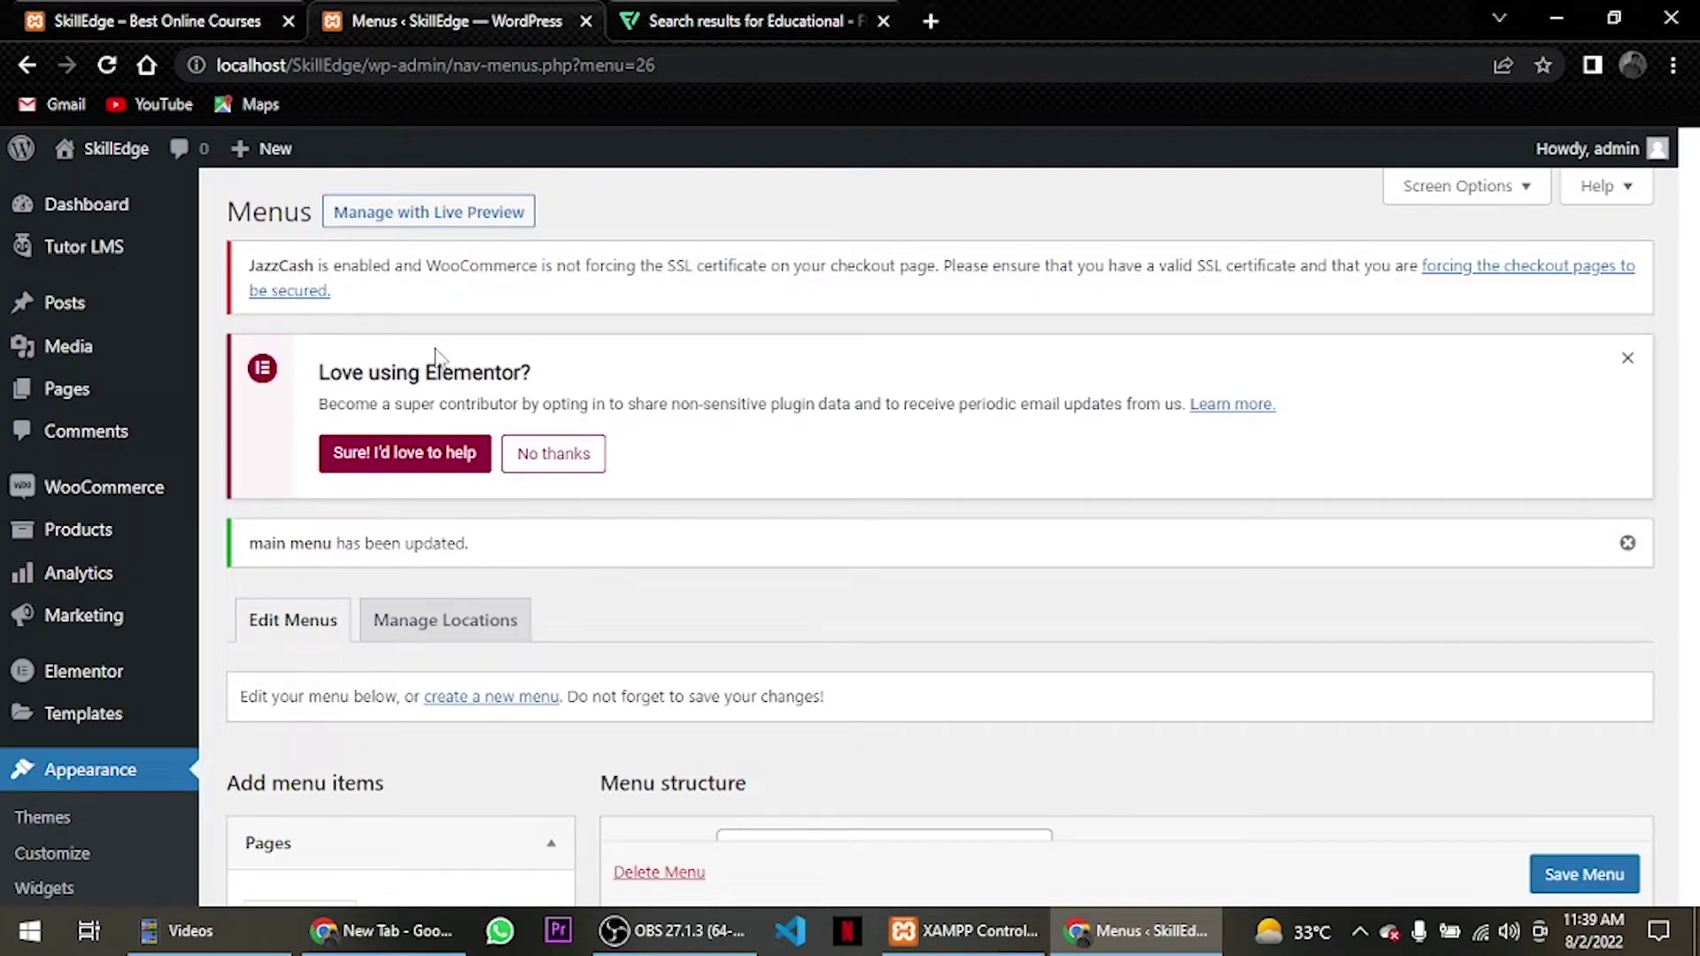
{"action": "left_click", "coordinate": [141, 20]}
{"action": "scroll", "coordinate": [539, 551], "scroll_direction": "down", "scroll_amount": 10}
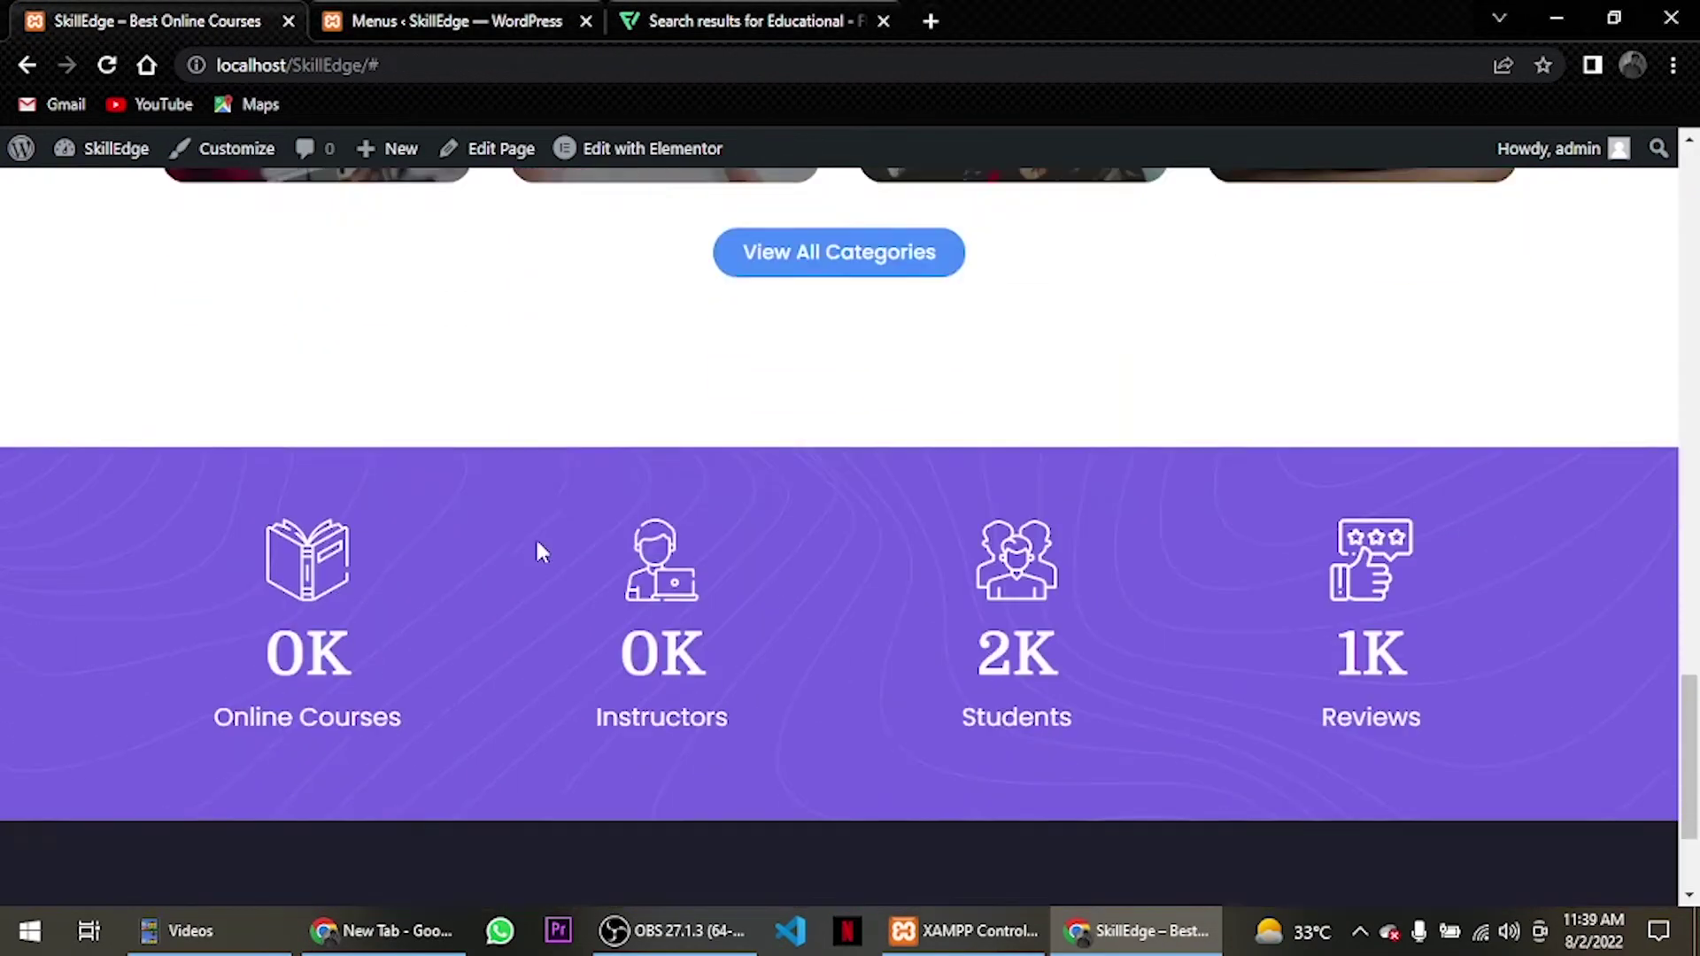
{"action": "scroll", "coordinate": [538, 551], "scroll_direction": "down", "scroll_amount": 2}
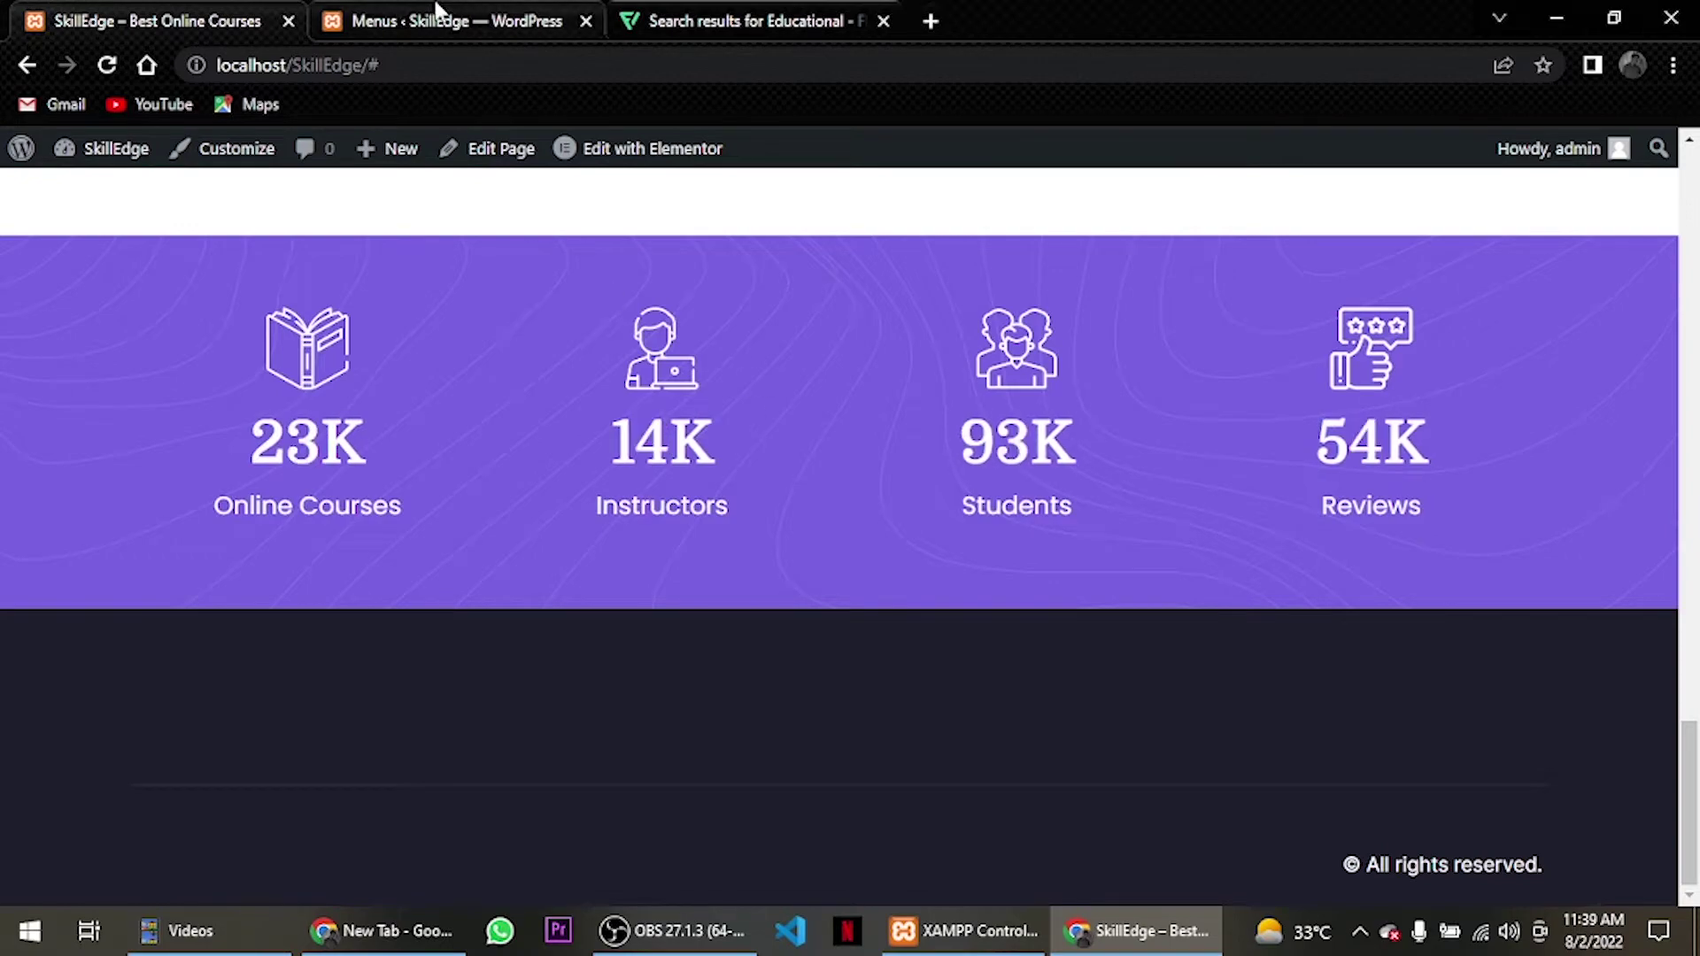
{"action": "left_click", "coordinate": [436, 12]}
{"action": "scroll", "coordinate": [767, 626], "scroll_direction": "down", "scroll_amount": 8}
{"action": "scroll", "coordinate": [797, 509], "scroll_direction": "up", "scroll_amount": 5}
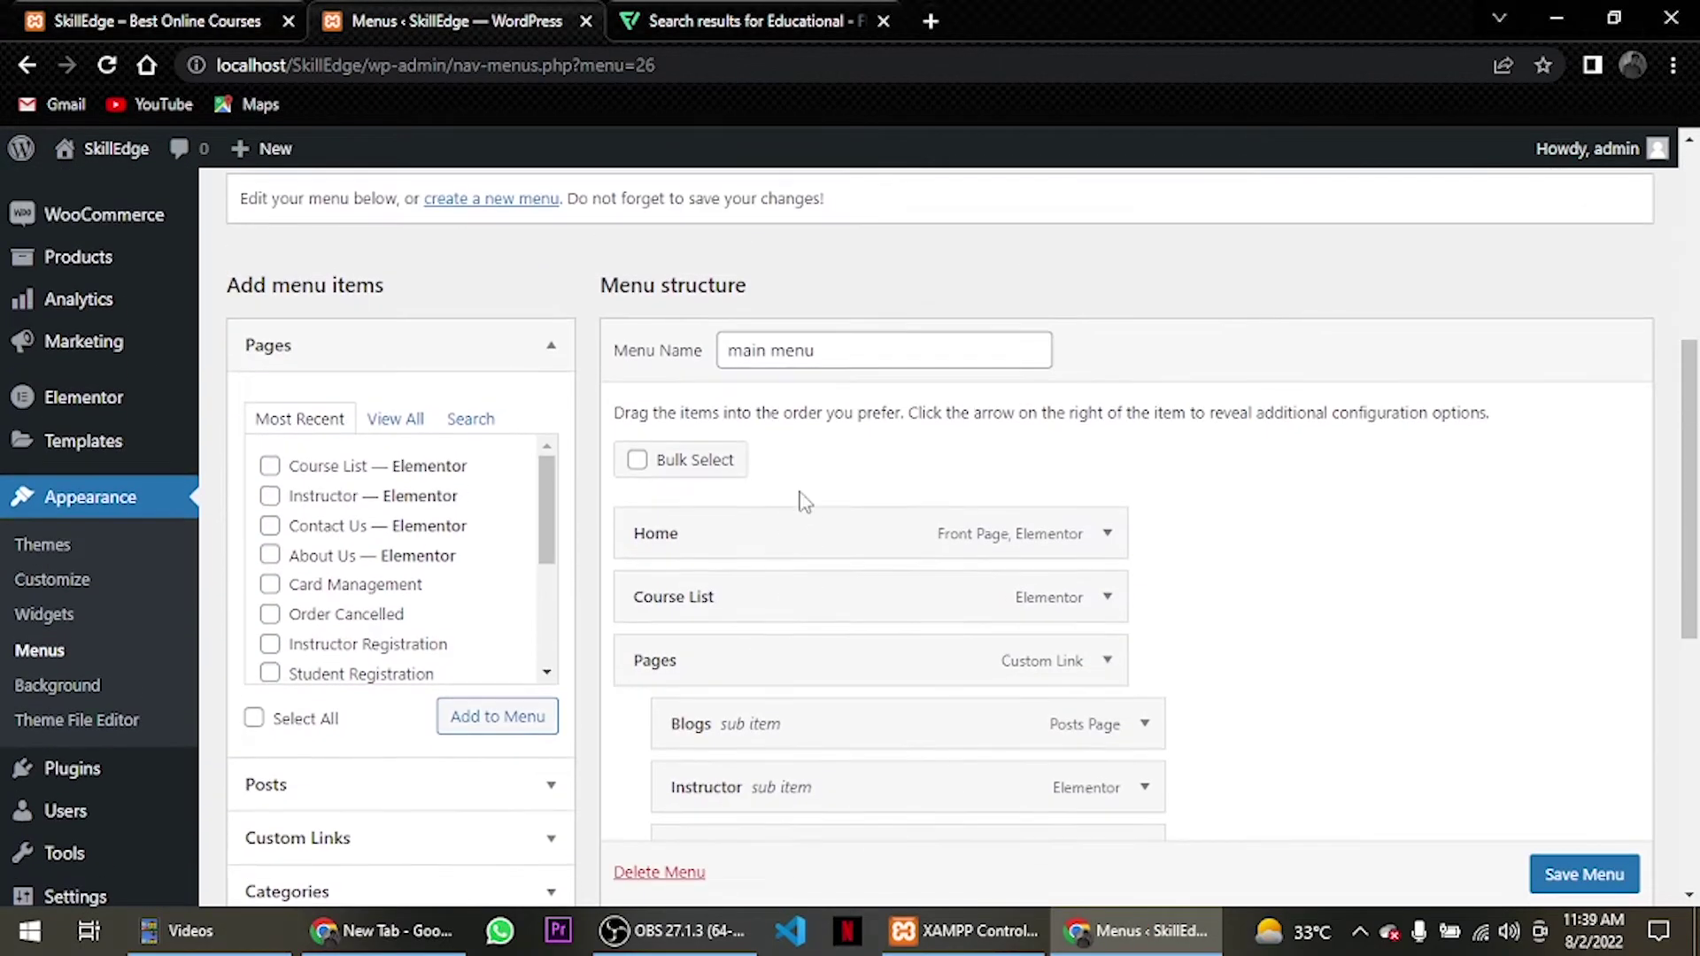
Start a new menu, name it Footer 1, and create it empty.
{"action": "left_click", "coordinate": [517, 450]}
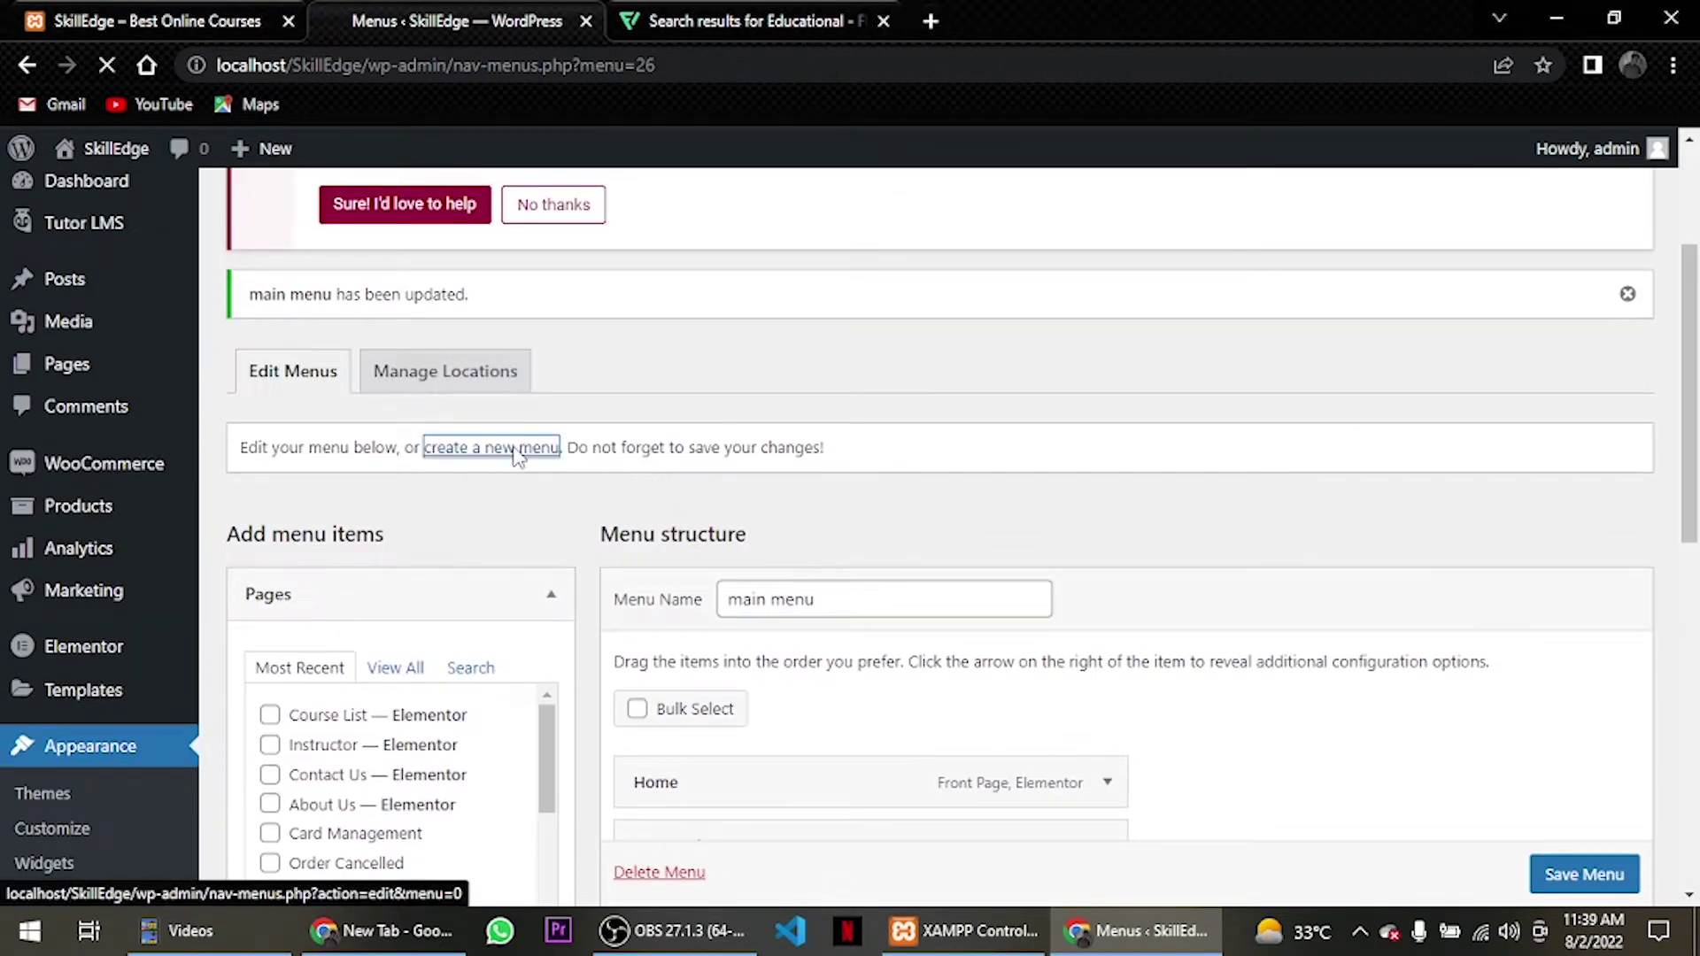
{"action": "scroll", "coordinate": [753, 531], "scroll_direction": "down", "scroll_amount": 3}
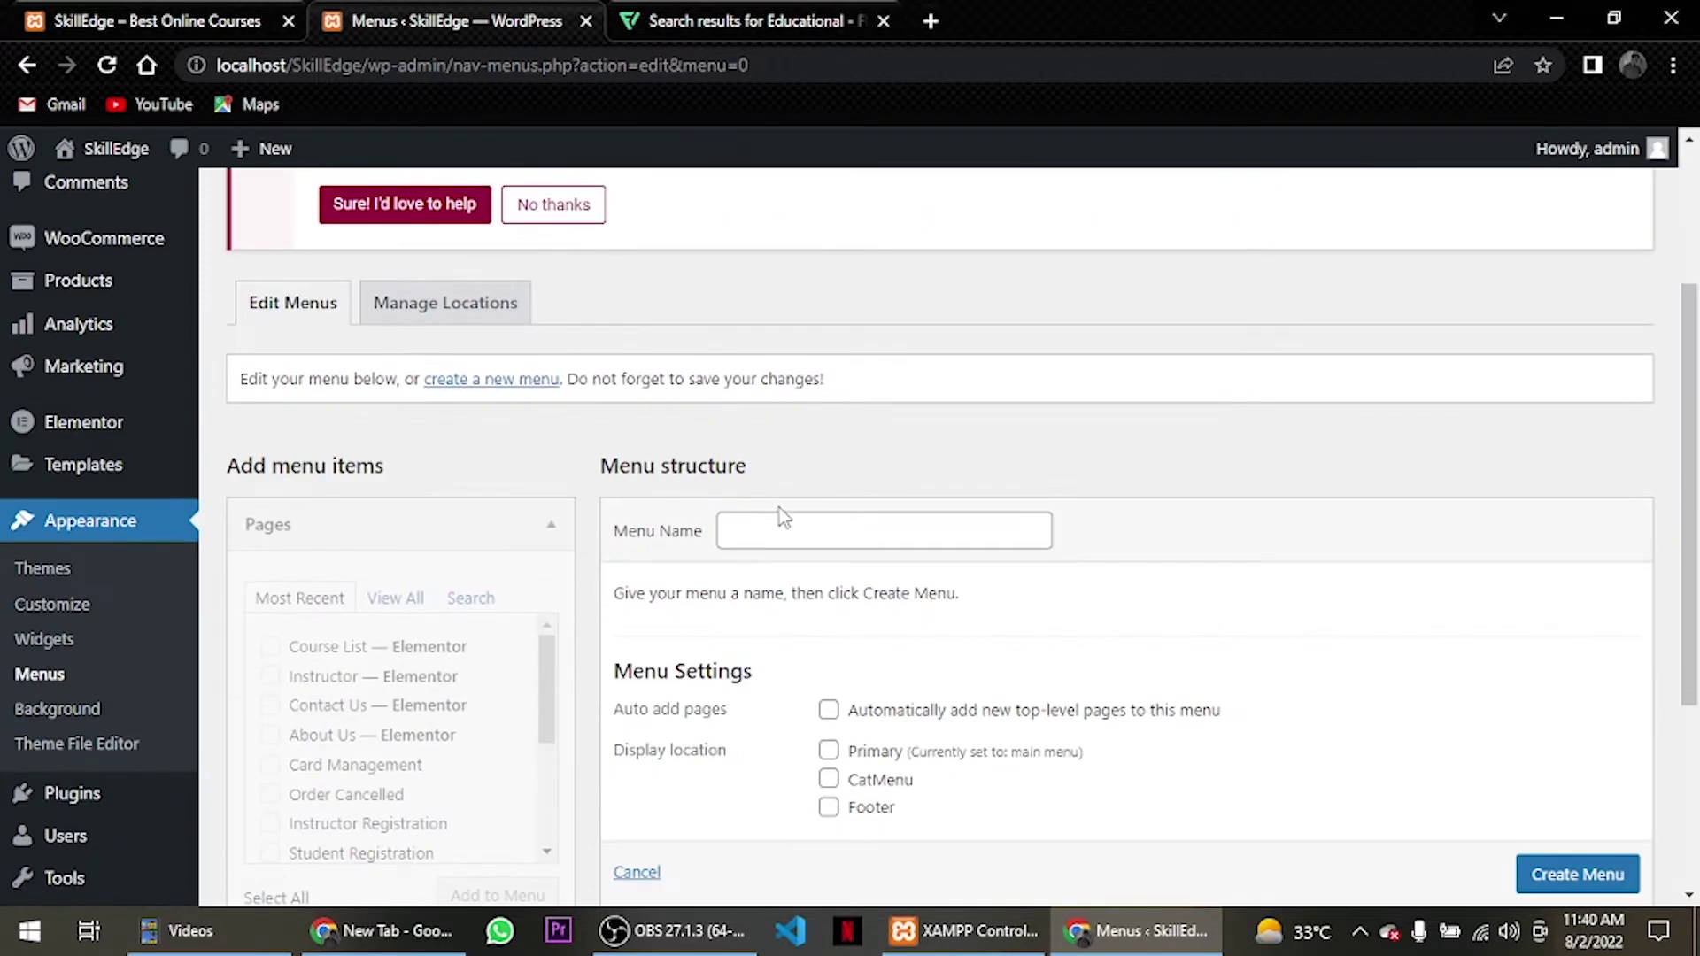
{"action": "left_click", "coordinate": [780, 540]}
{"action": "type", "text": "Footer"}
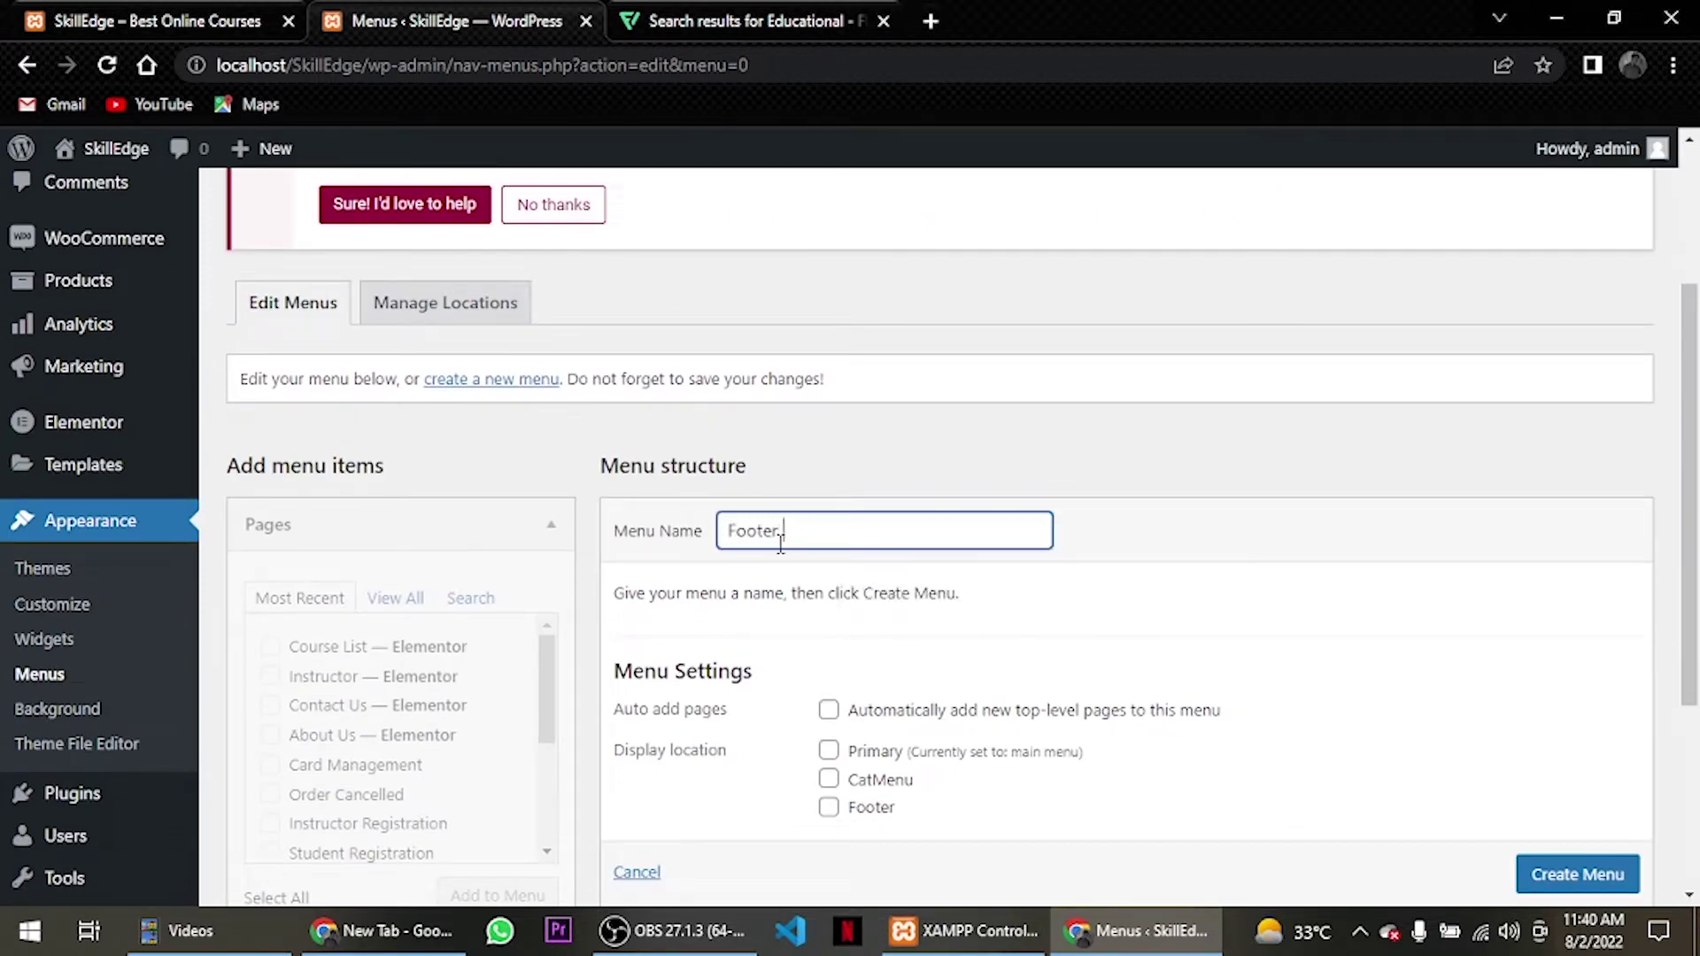
{"action": "left_click", "coordinate": [1519, 877]}
{"action": "scroll", "coordinate": [1559, 881], "scroll_direction": "down", "scroll_amount": 1}
{"action": "scroll", "coordinate": [535, 669], "scroll_direction": "down", "scroll_amount": 4}
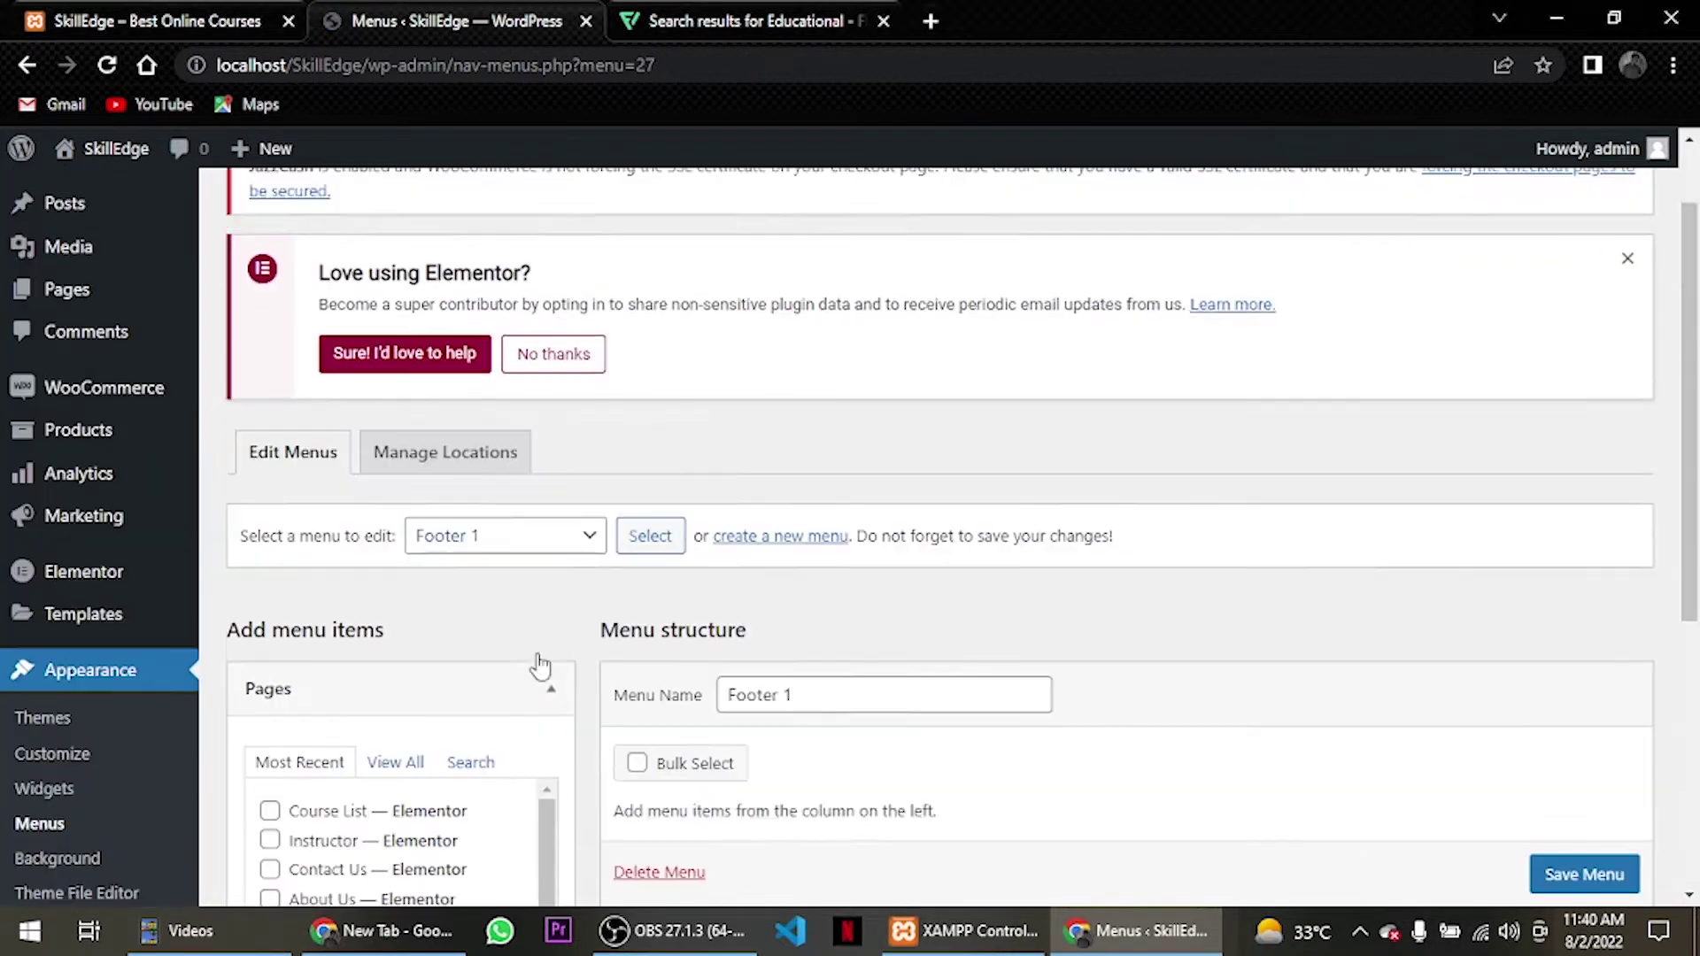
{"action": "scroll", "coordinate": [334, 576], "scroll_direction": "down", "scroll_amount": 1}
{"action": "scroll", "coordinate": [334, 576], "scroll_direction": "up", "scroll_amount": 2}
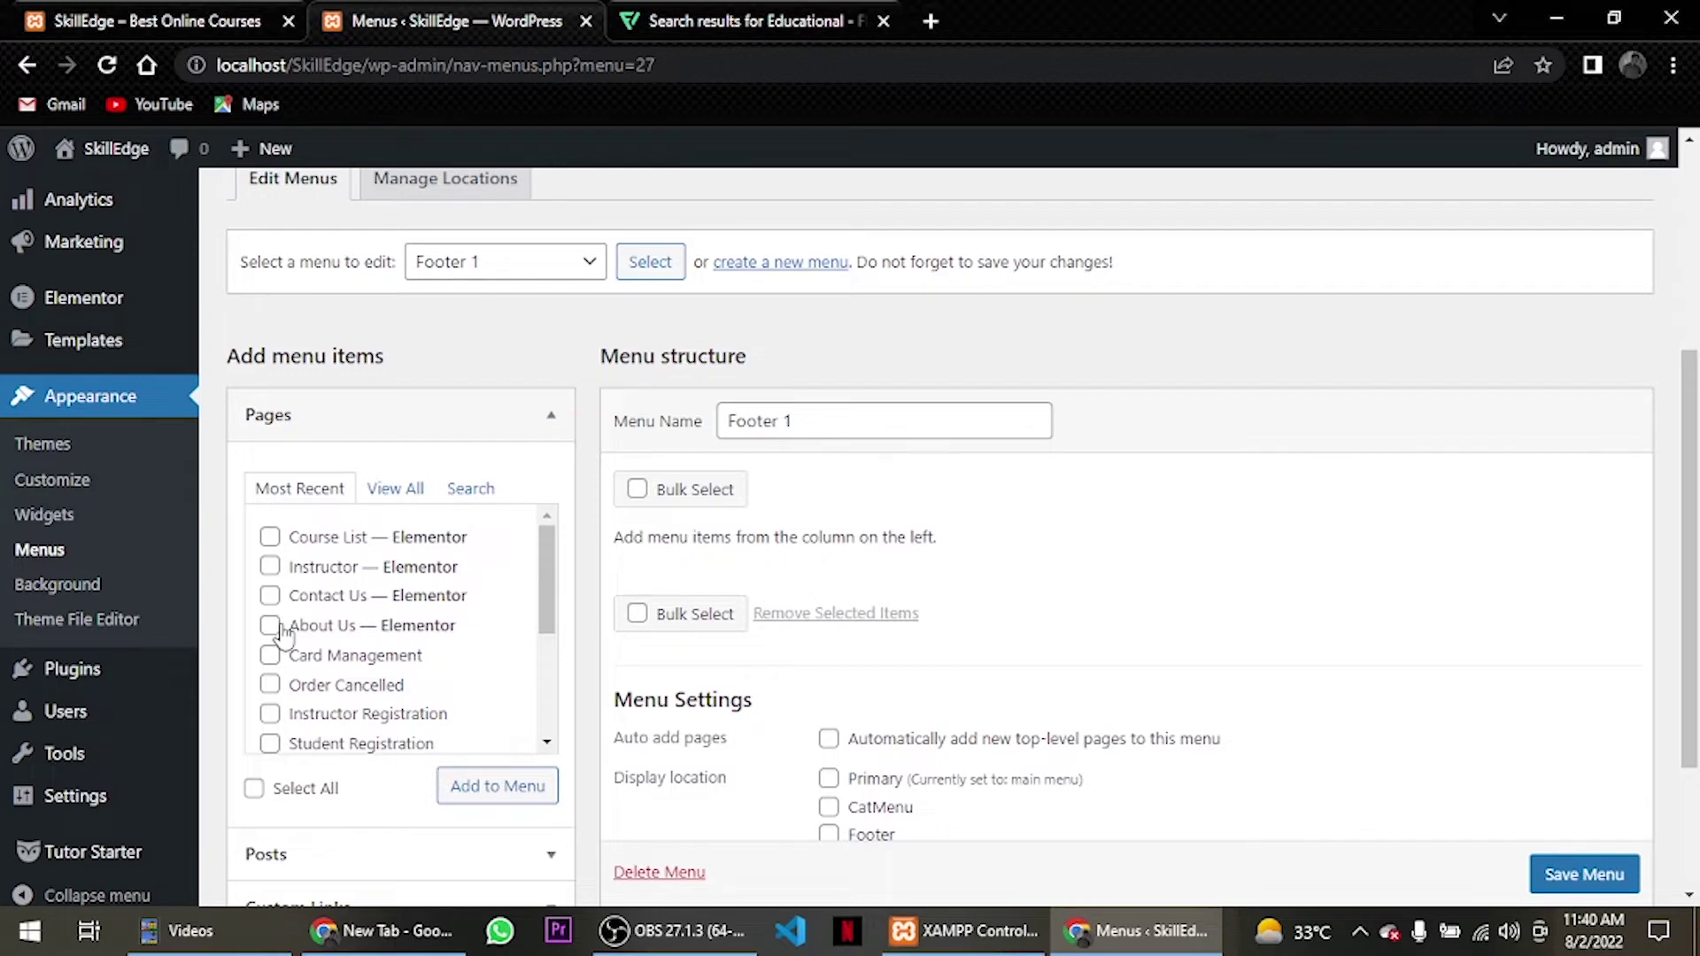
Add the Blogs, About Us, Contact Us and My account pages to Footer 1.
{"action": "left_click", "coordinate": [271, 627]}
{"action": "scroll", "coordinate": [305, 666], "scroll_direction": "up", "scroll_amount": 1}
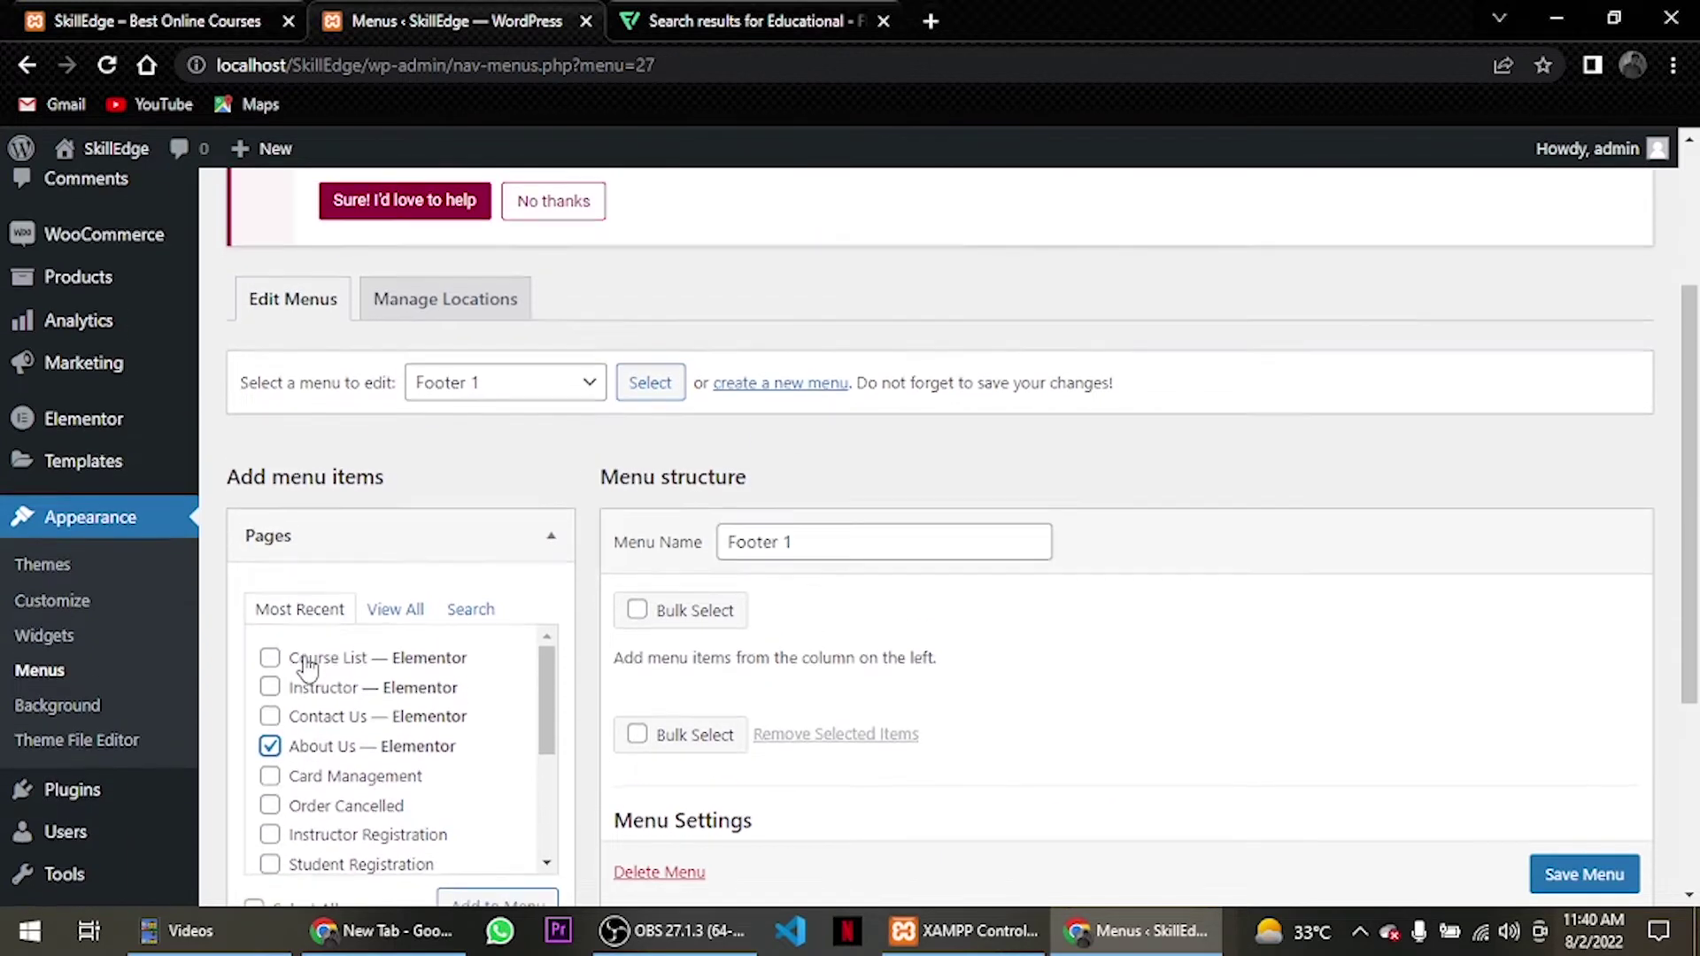
{"action": "scroll", "coordinate": [305, 666], "scroll_direction": "down", "scroll_amount": 4}
{"action": "scroll", "coordinate": [395, 487], "scroll_direction": "up", "scroll_amount": 1}
{"action": "scroll", "coordinate": [495, 437], "scroll_direction": "down", "scroll_amount": 1}
{"action": "scroll", "coordinate": [495, 438], "scroll_direction": "down", "scroll_amount": 3}
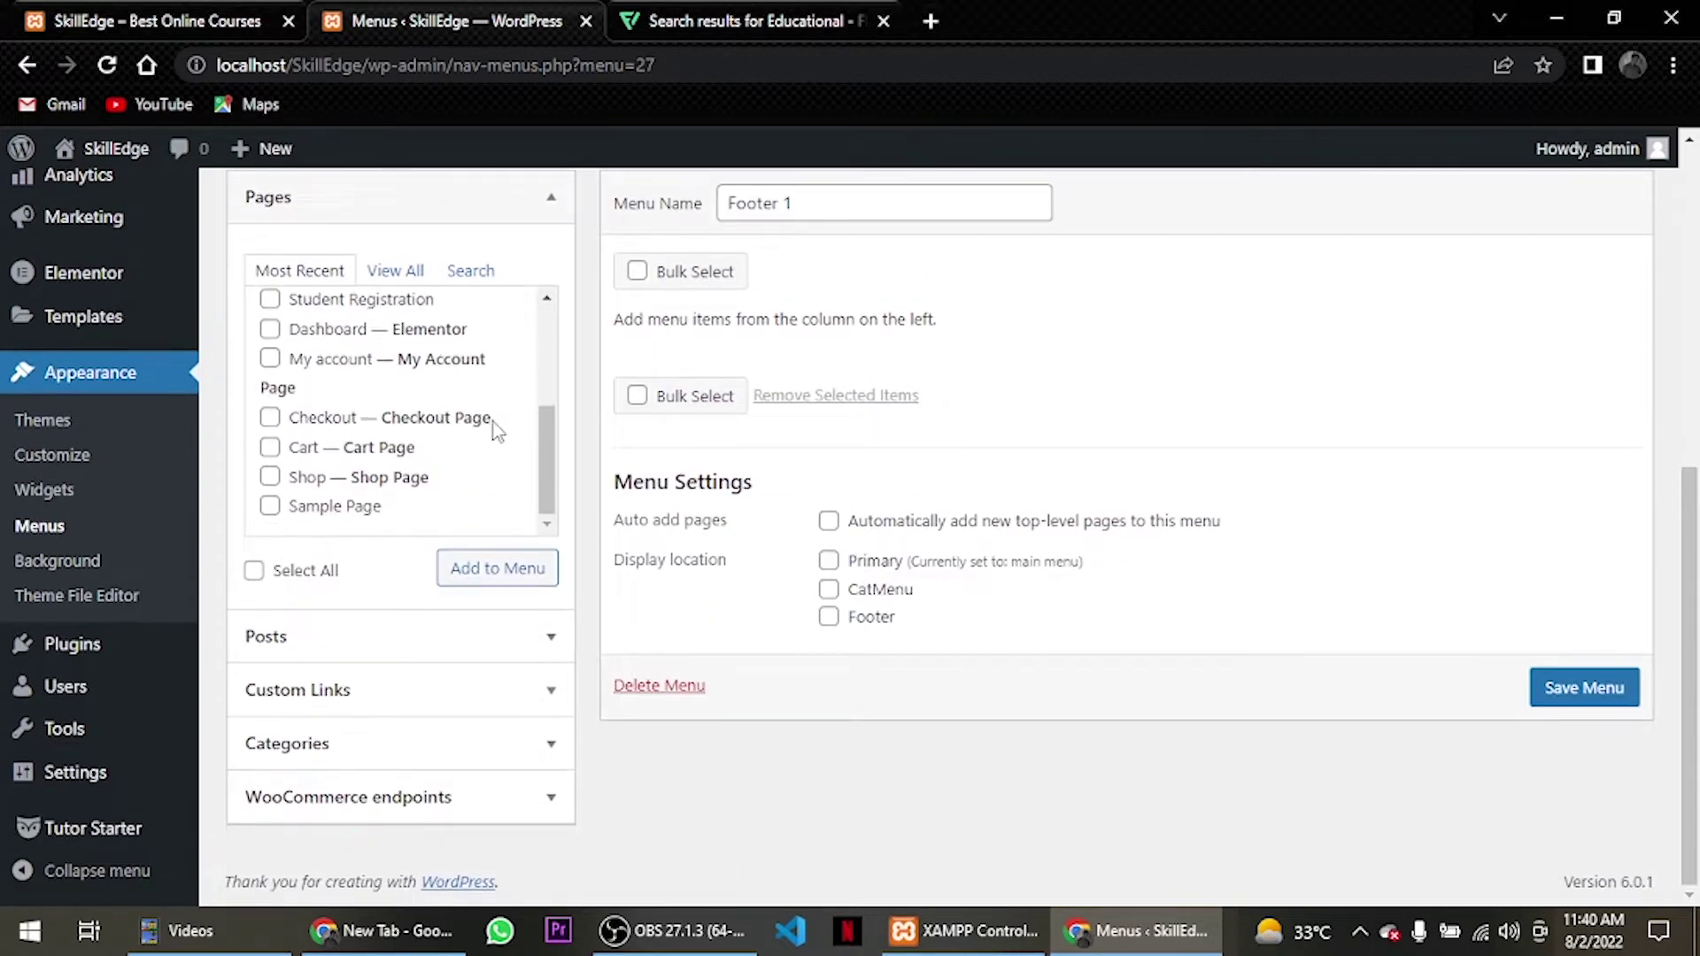
{"action": "scroll", "coordinate": [350, 440], "scroll_direction": "up", "scroll_amount": 3}
{"action": "scroll", "coordinate": [348, 447], "scroll_direction": "up", "scroll_amount": 1}
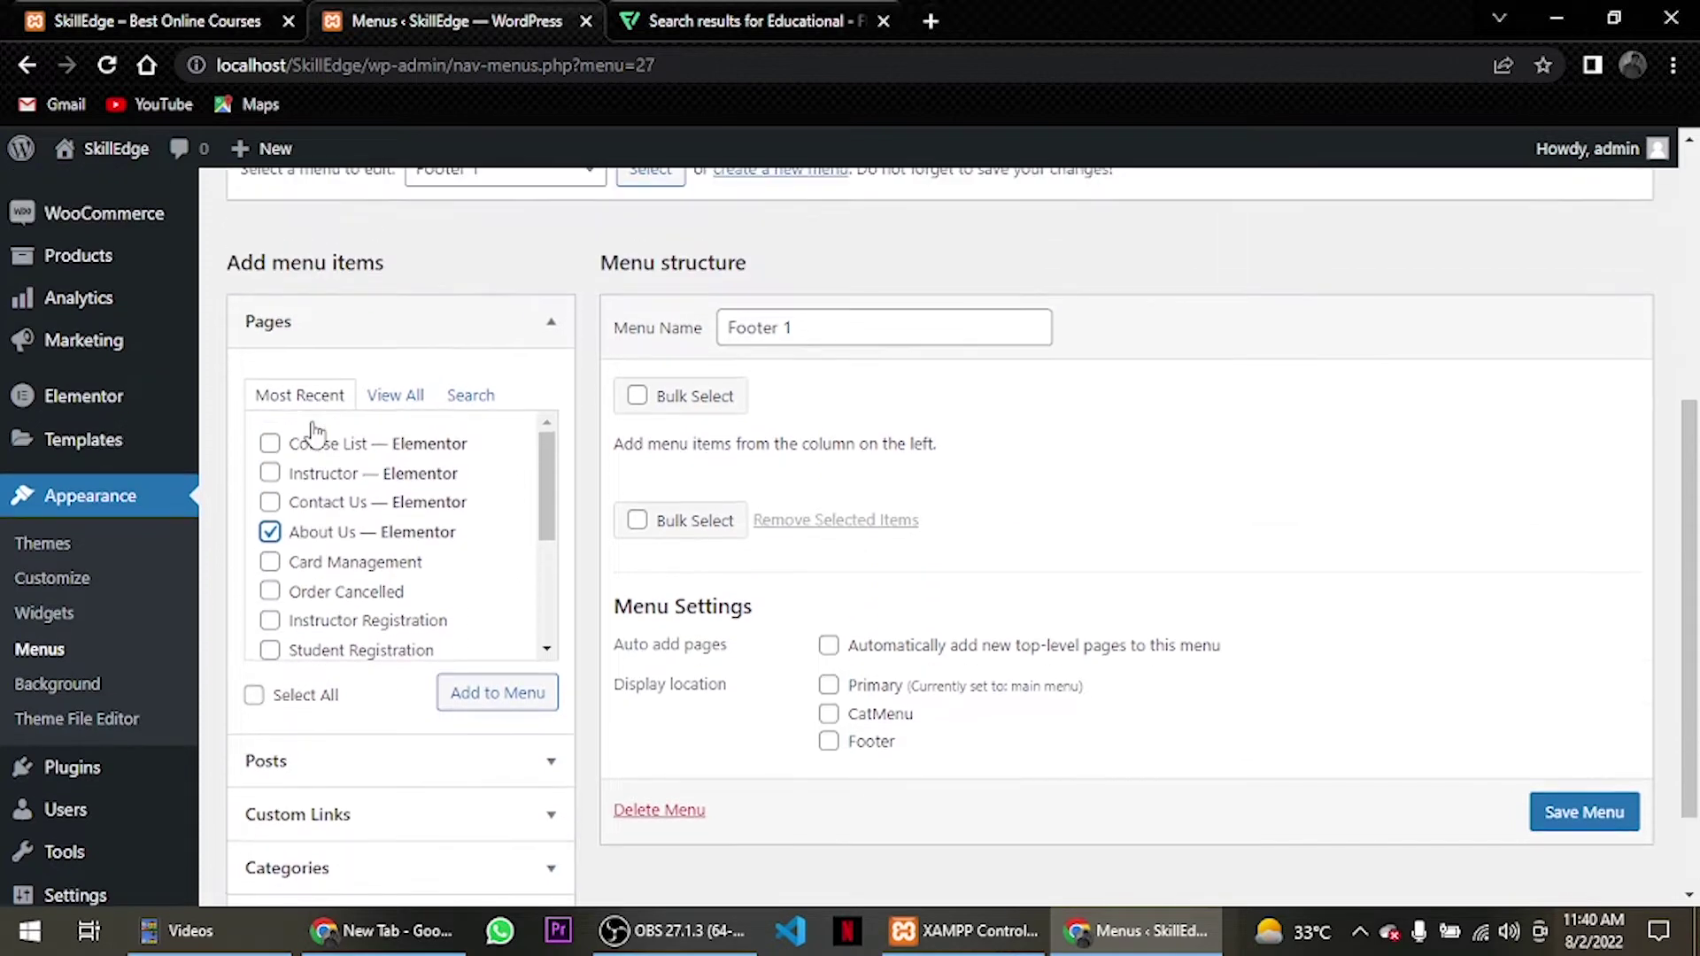
{"action": "scroll", "coordinate": [348, 452], "scroll_direction": "down", "scroll_amount": 1}
{"action": "scroll", "coordinate": [350, 452], "scroll_direction": "down", "scroll_amount": 3}
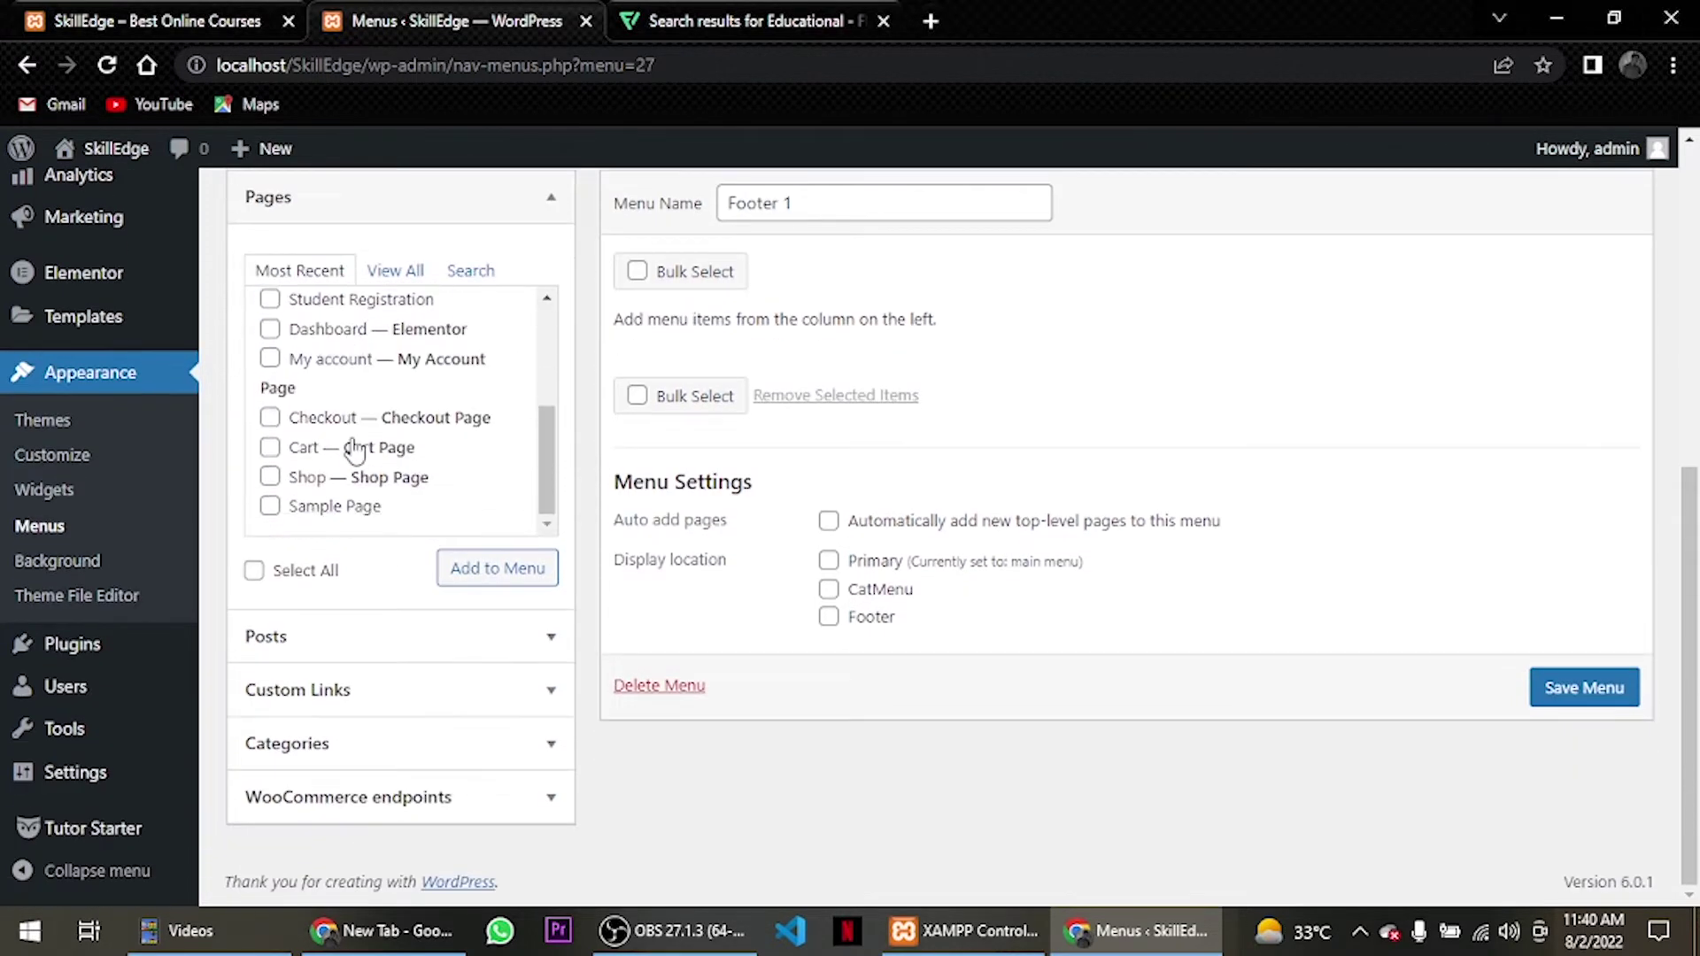
{"action": "left_click", "coordinate": [400, 277]}
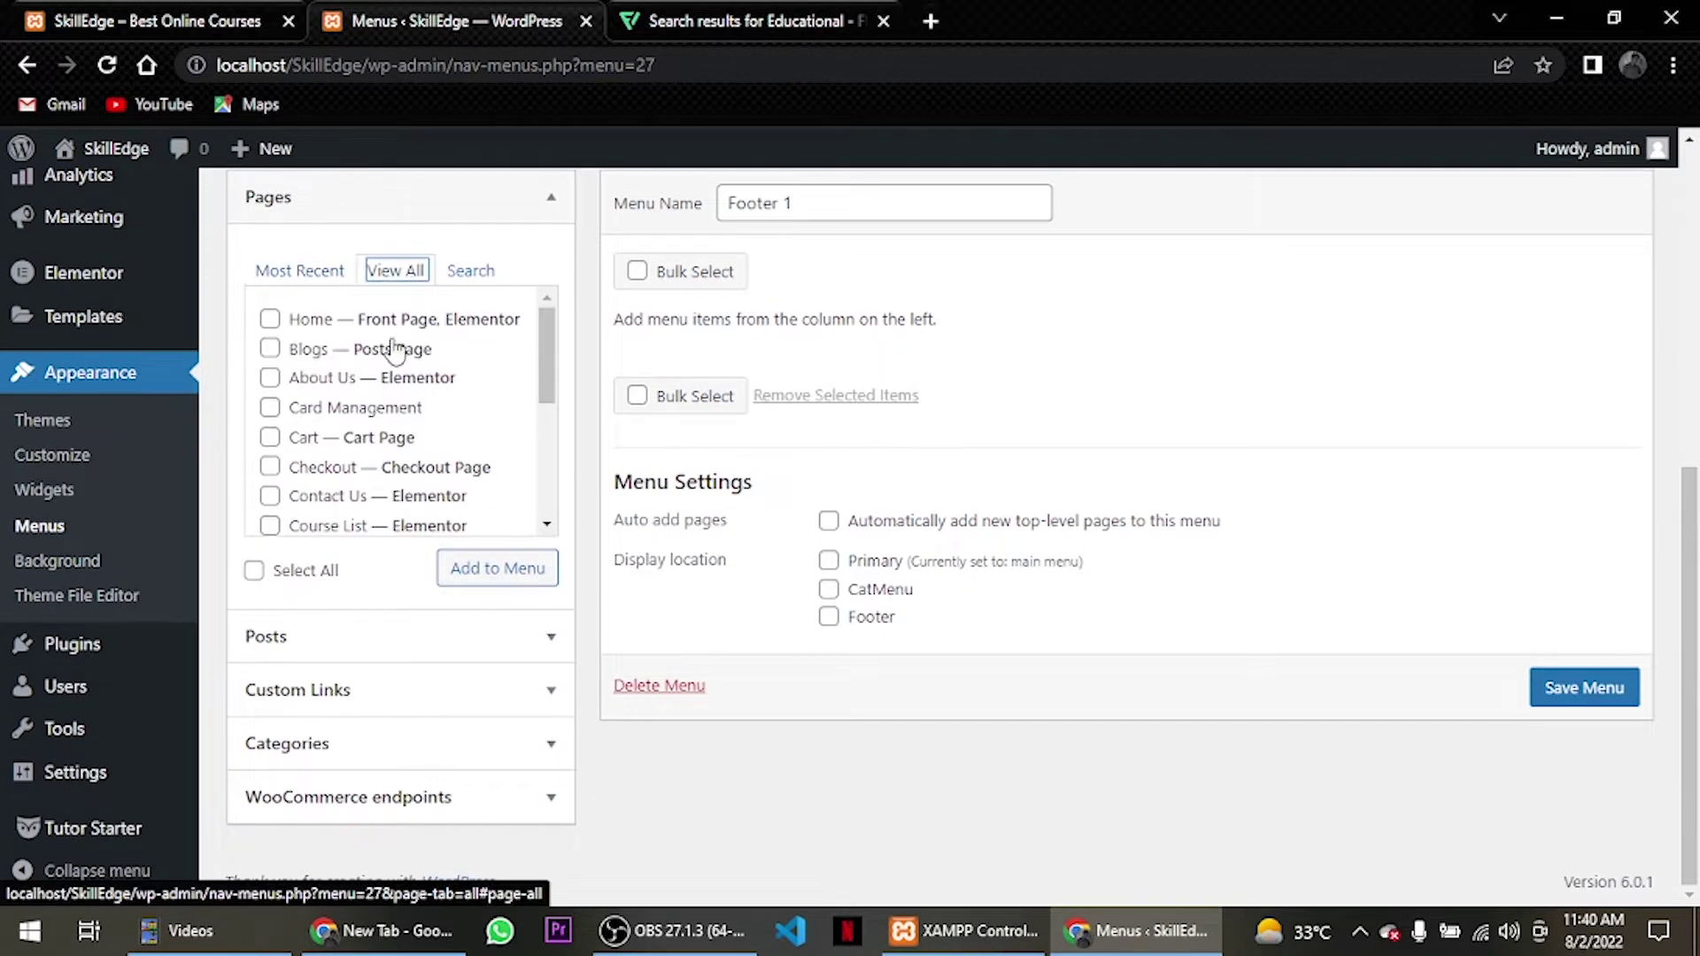
{"action": "left_click", "coordinate": [273, 351]}
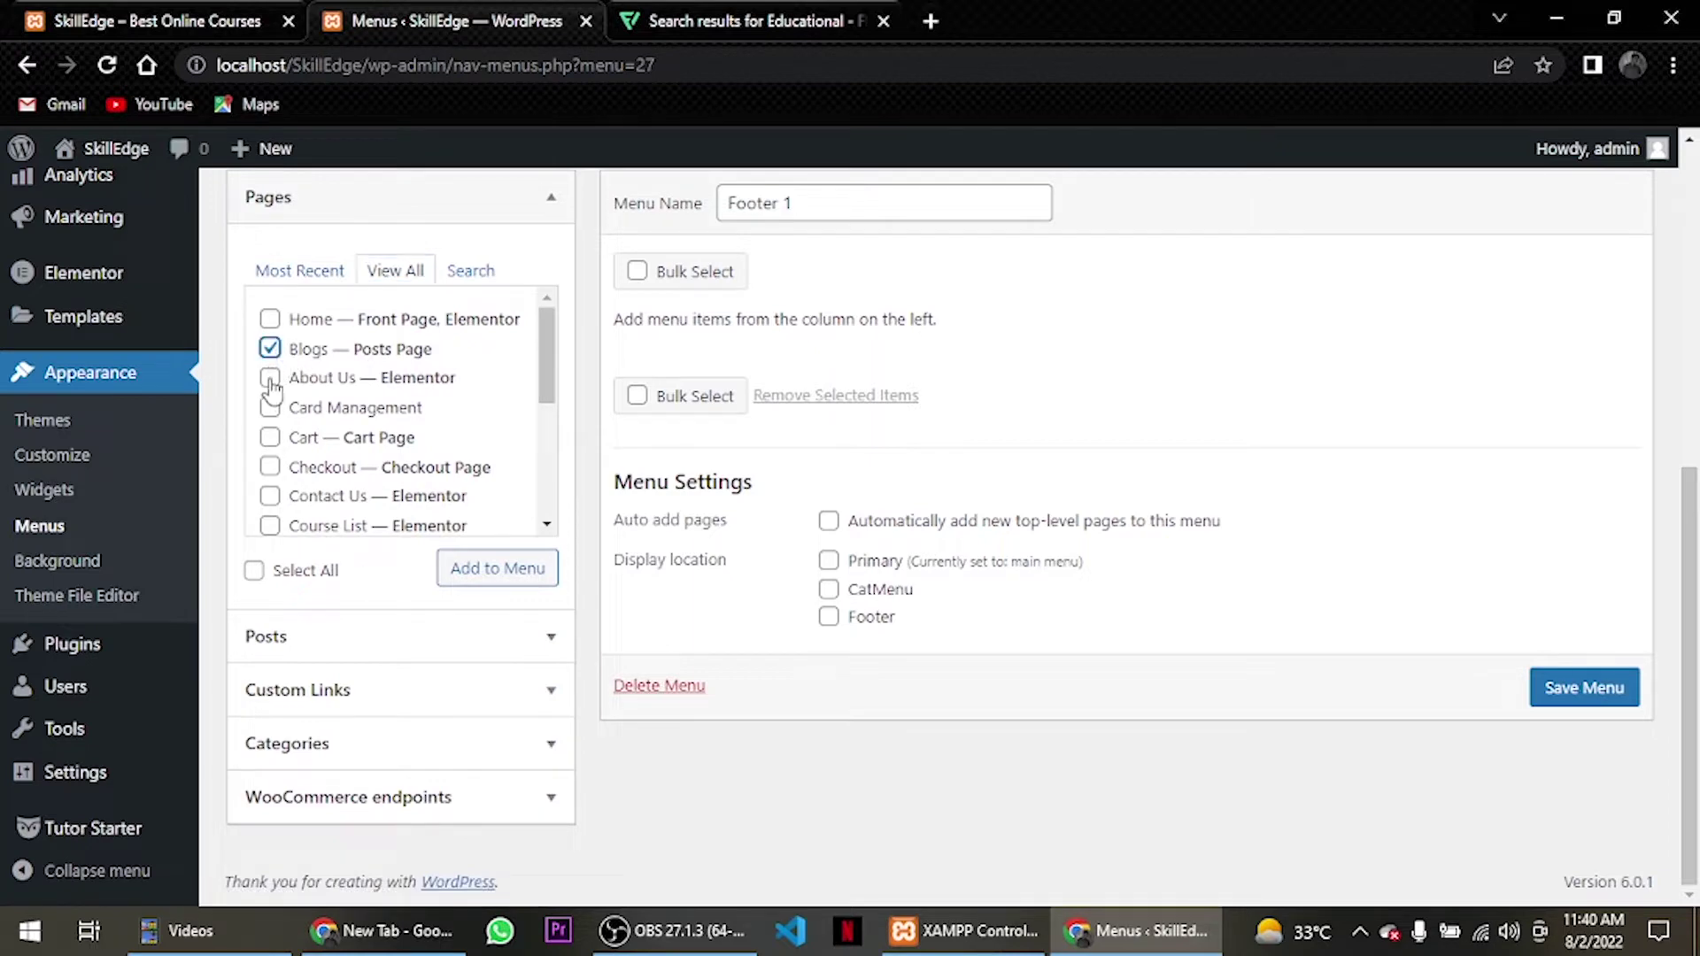
{"action": "left_click", "coordinate": [270, 378]}
{"action": "scroll", "coordinate": [292, 509], "scroll_direction": "down", "scroll_amount": 2}
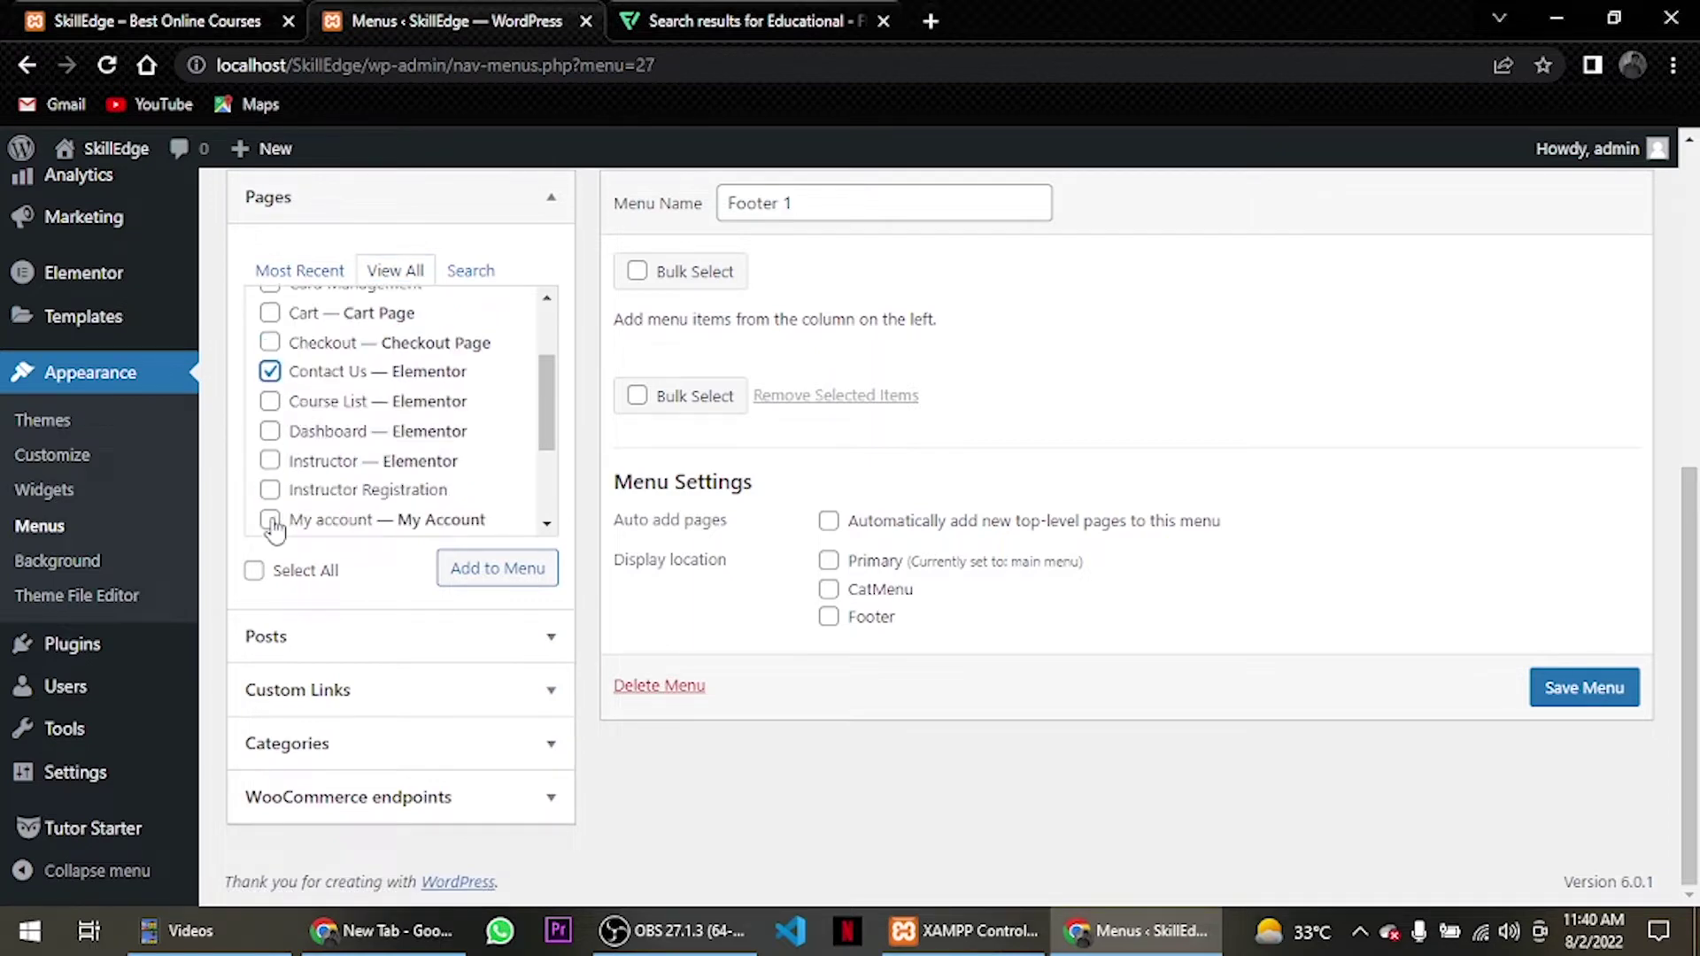
{"action": "left_click", "coordinate": [270, 520]}
{"action": "left_click", "coordinate": [521, 574]}
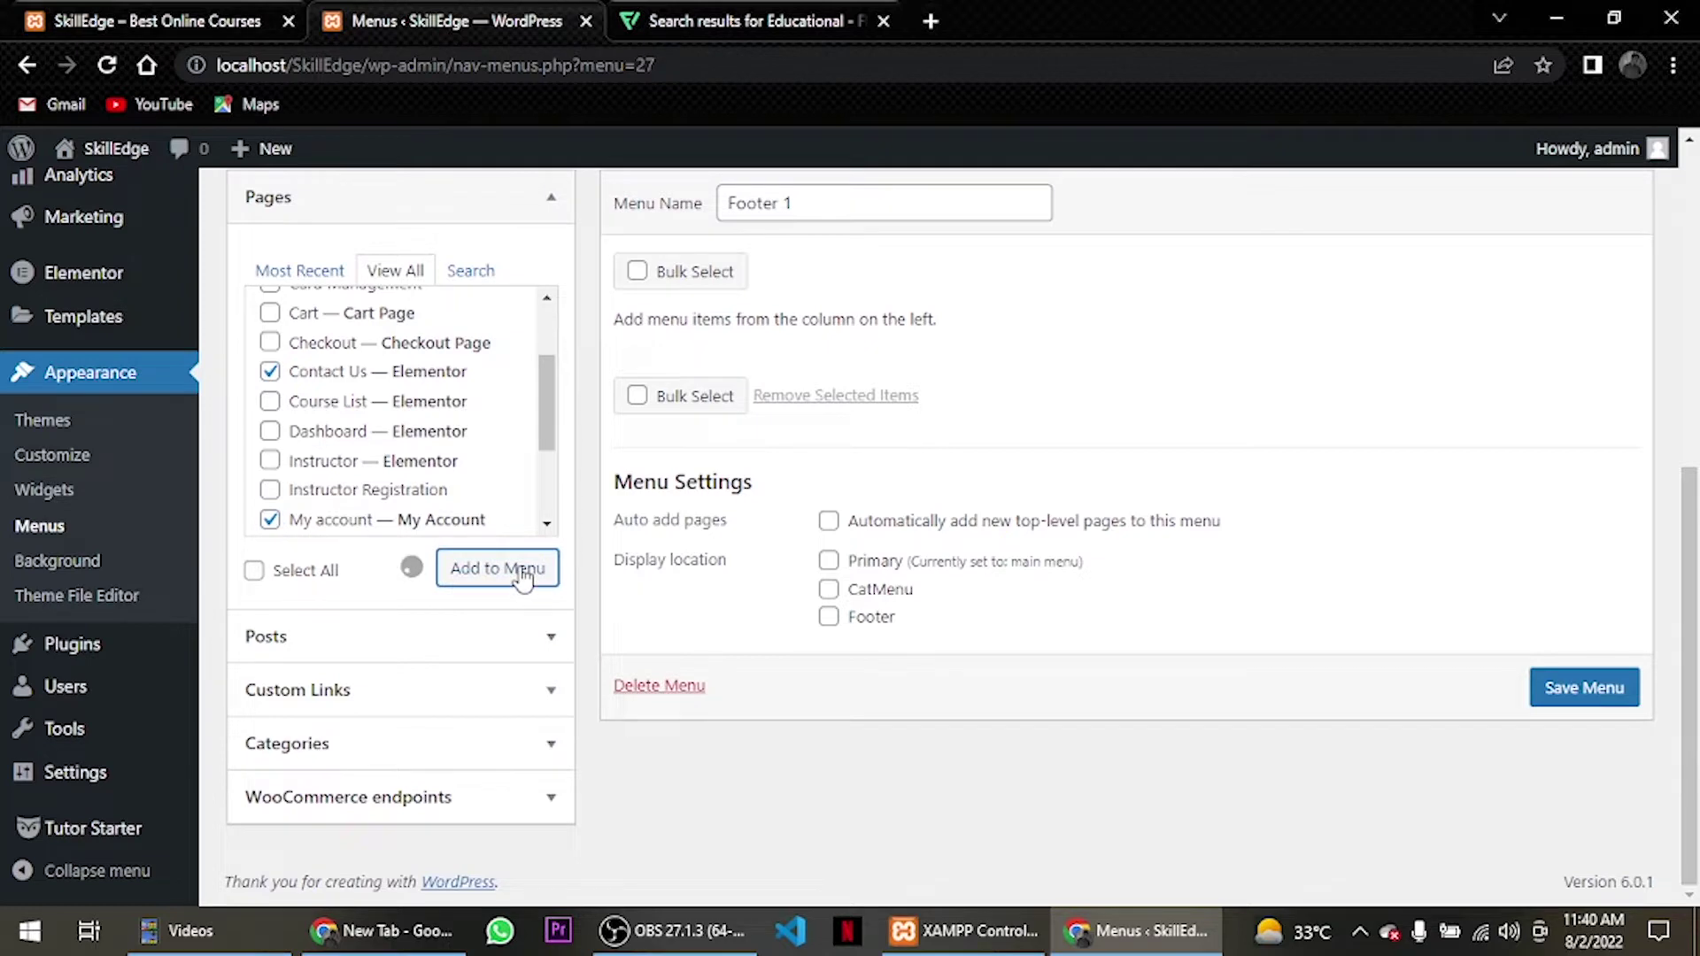
Move My account up under Blogs and save the Footer 1 menu.
{"action": "left_click_drag", "start_coordinate": [721, 577], "coordinate": [719, 456]}
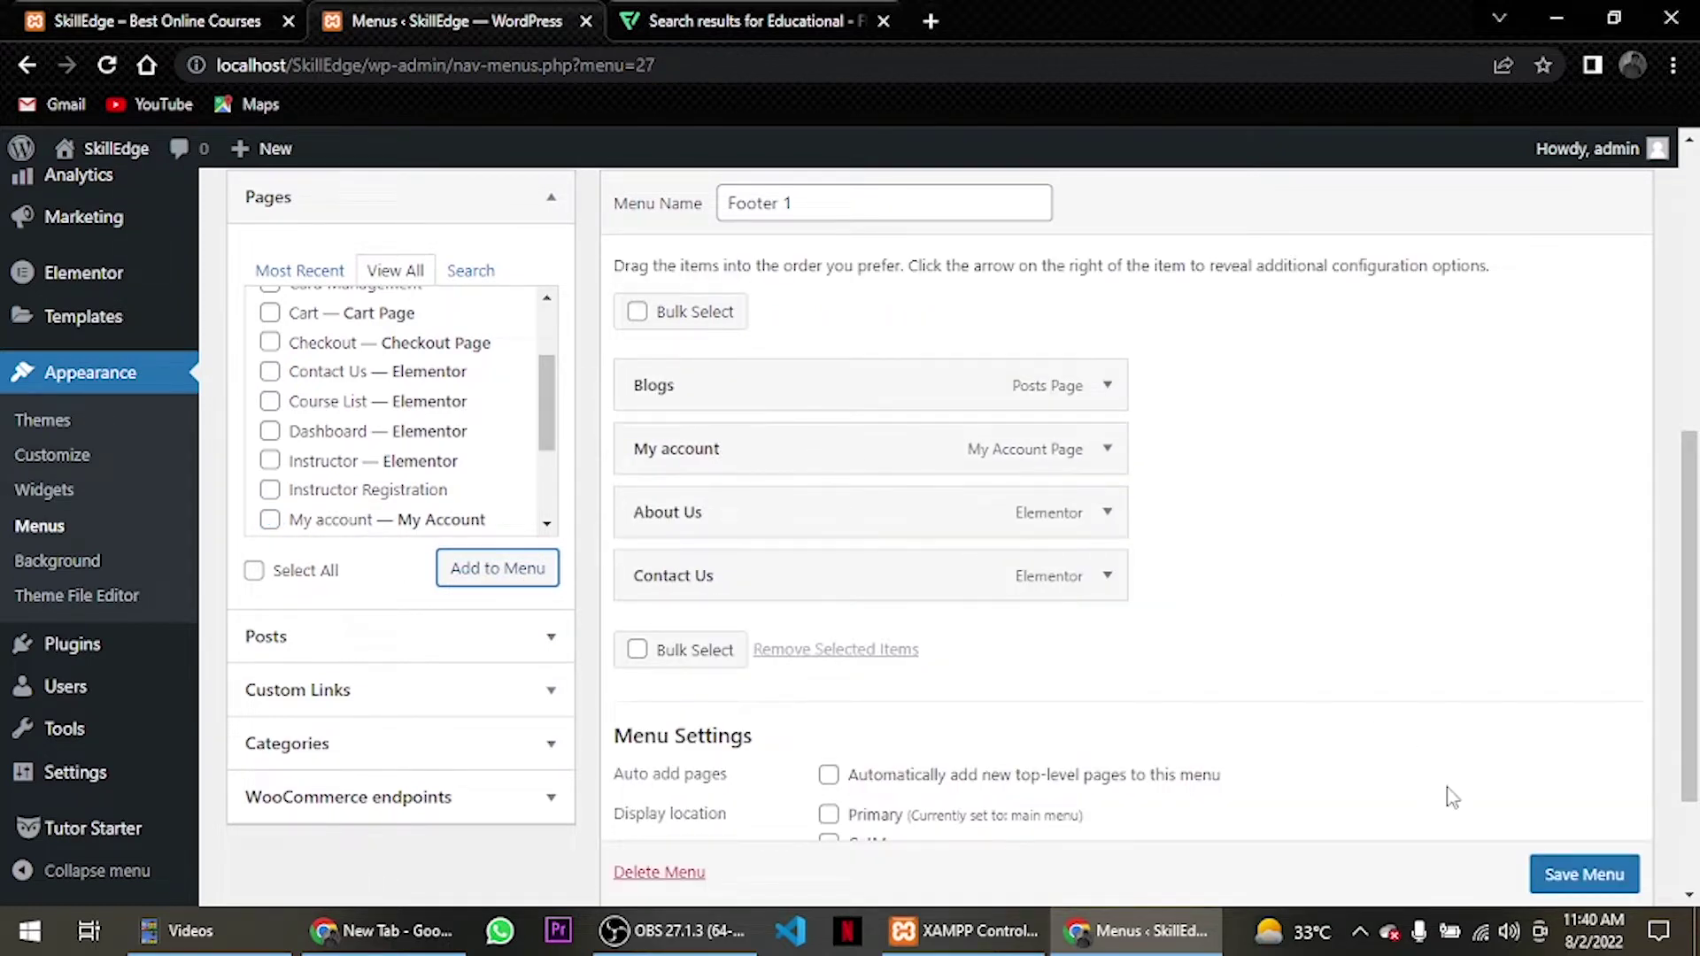
{"action": "scroll", "coordinate": [1505, 850], "scroll_direction": "down", "scroll_amount": 1}
{"action": "left_click", "coordinate": [1546, 873]}
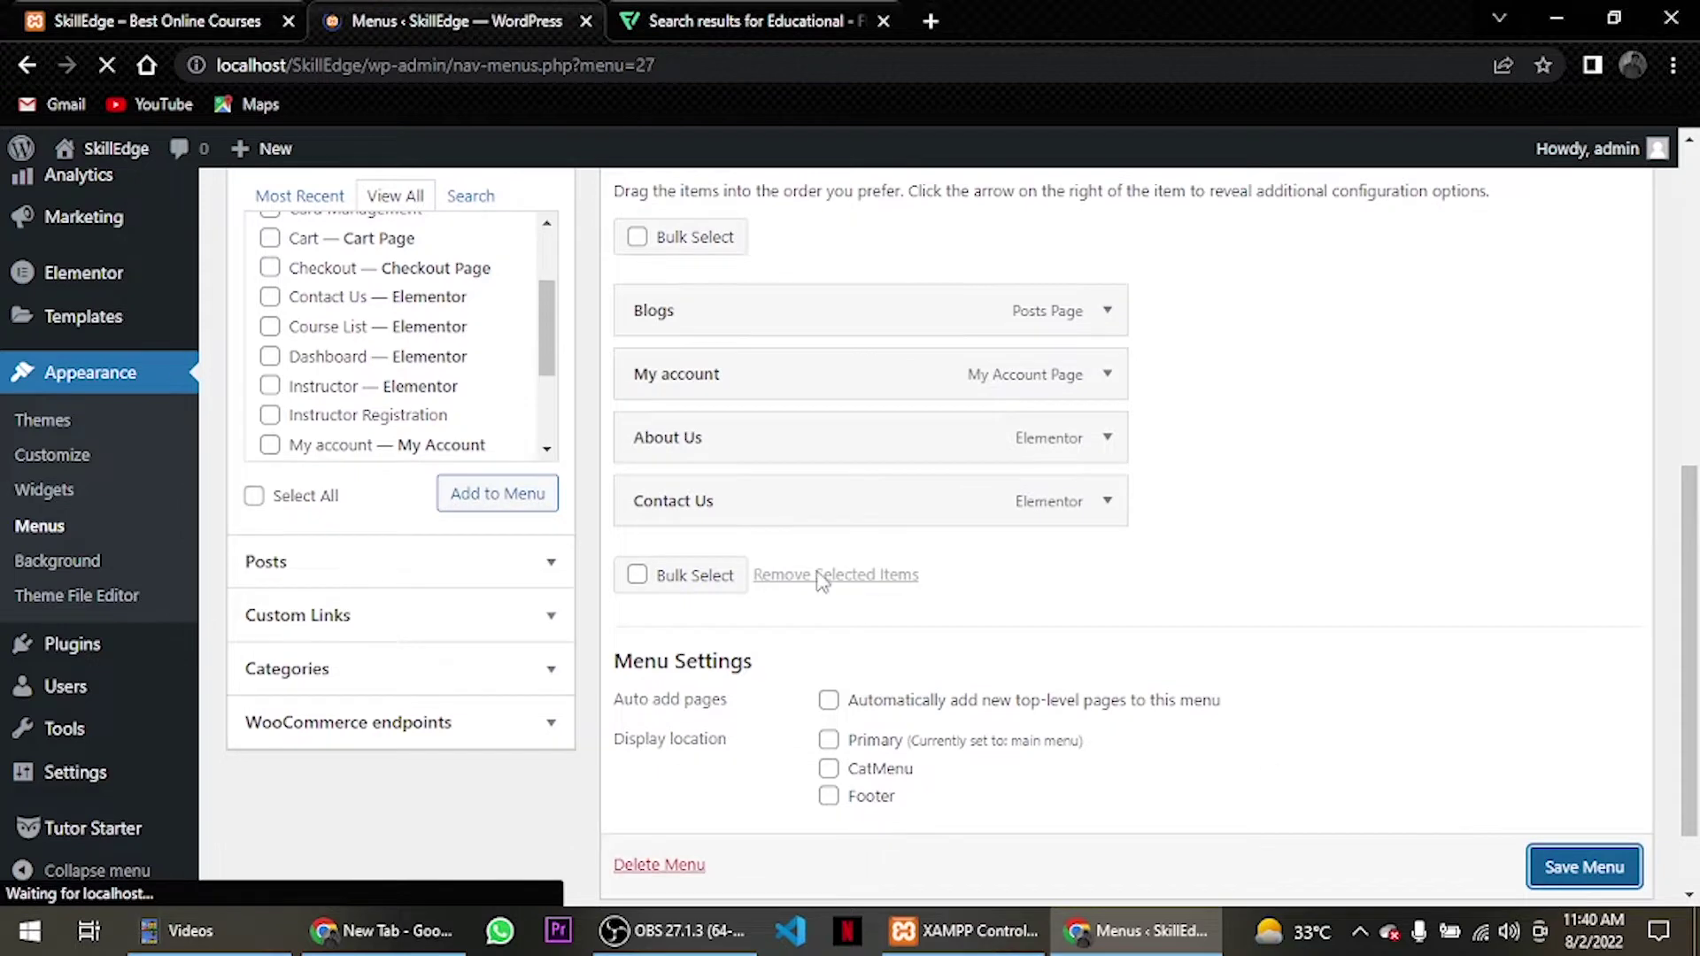
{"action": "scroll", "coordinate": [755, 517], "scroll_direction": "down", "scroll_amount": 3}
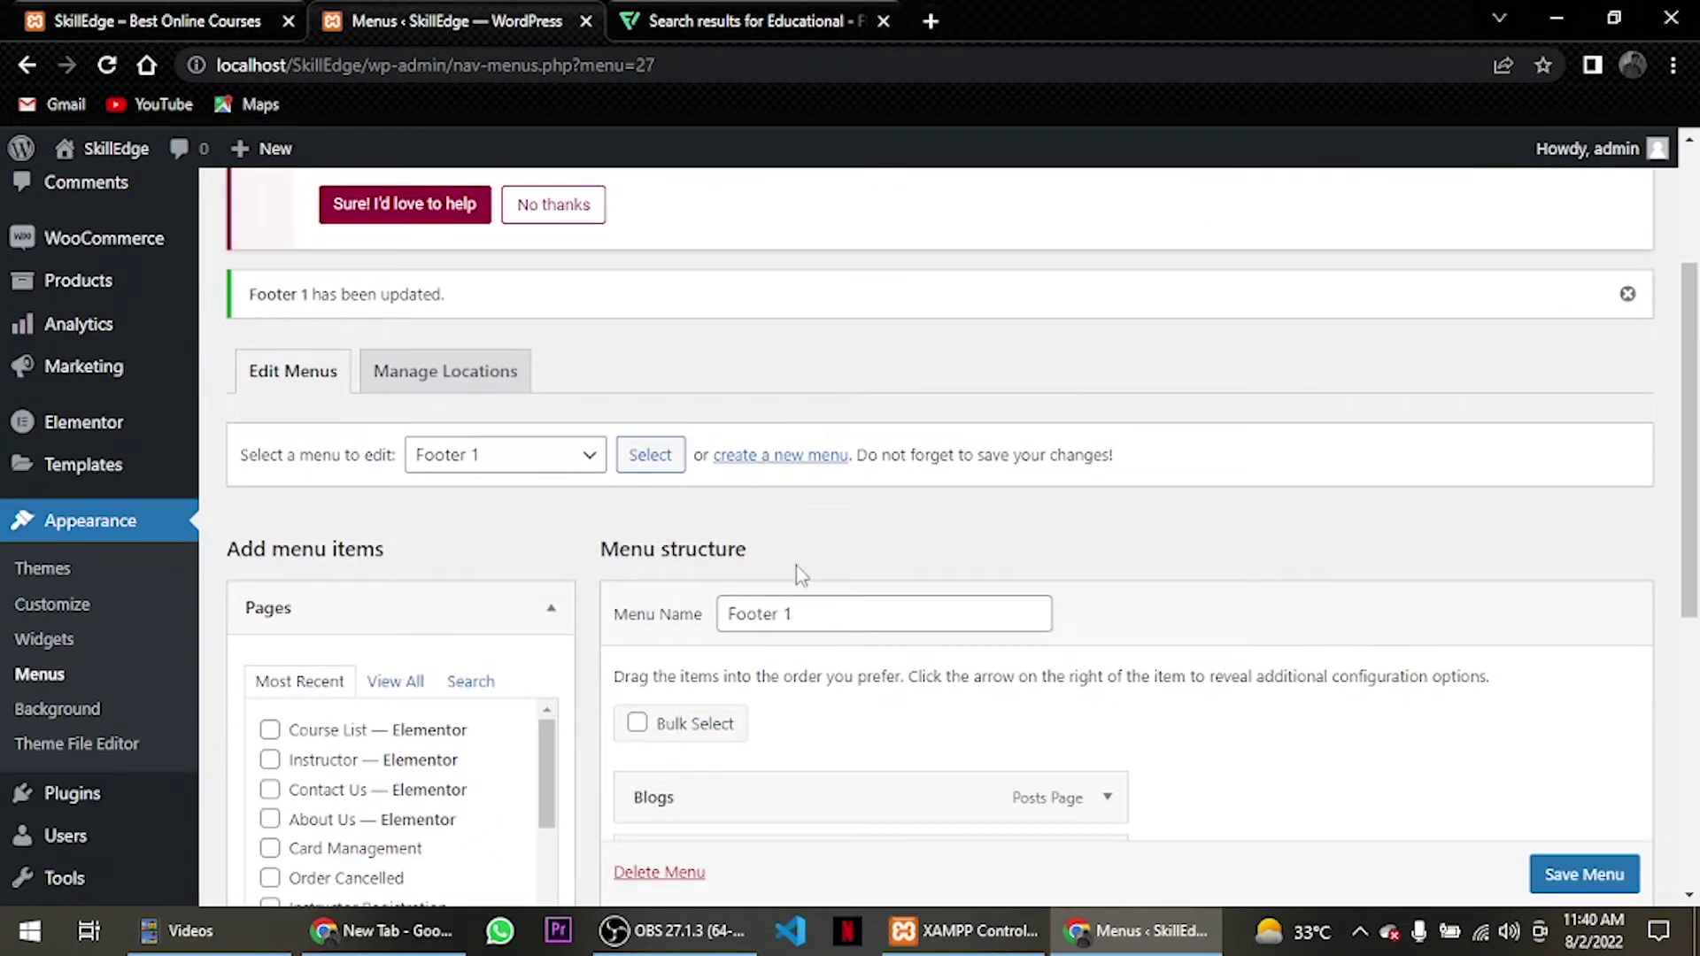
{"action": "scroll", "coordinate": [802, 576], "scroll_direction": "down", "scroll_amount": 2}
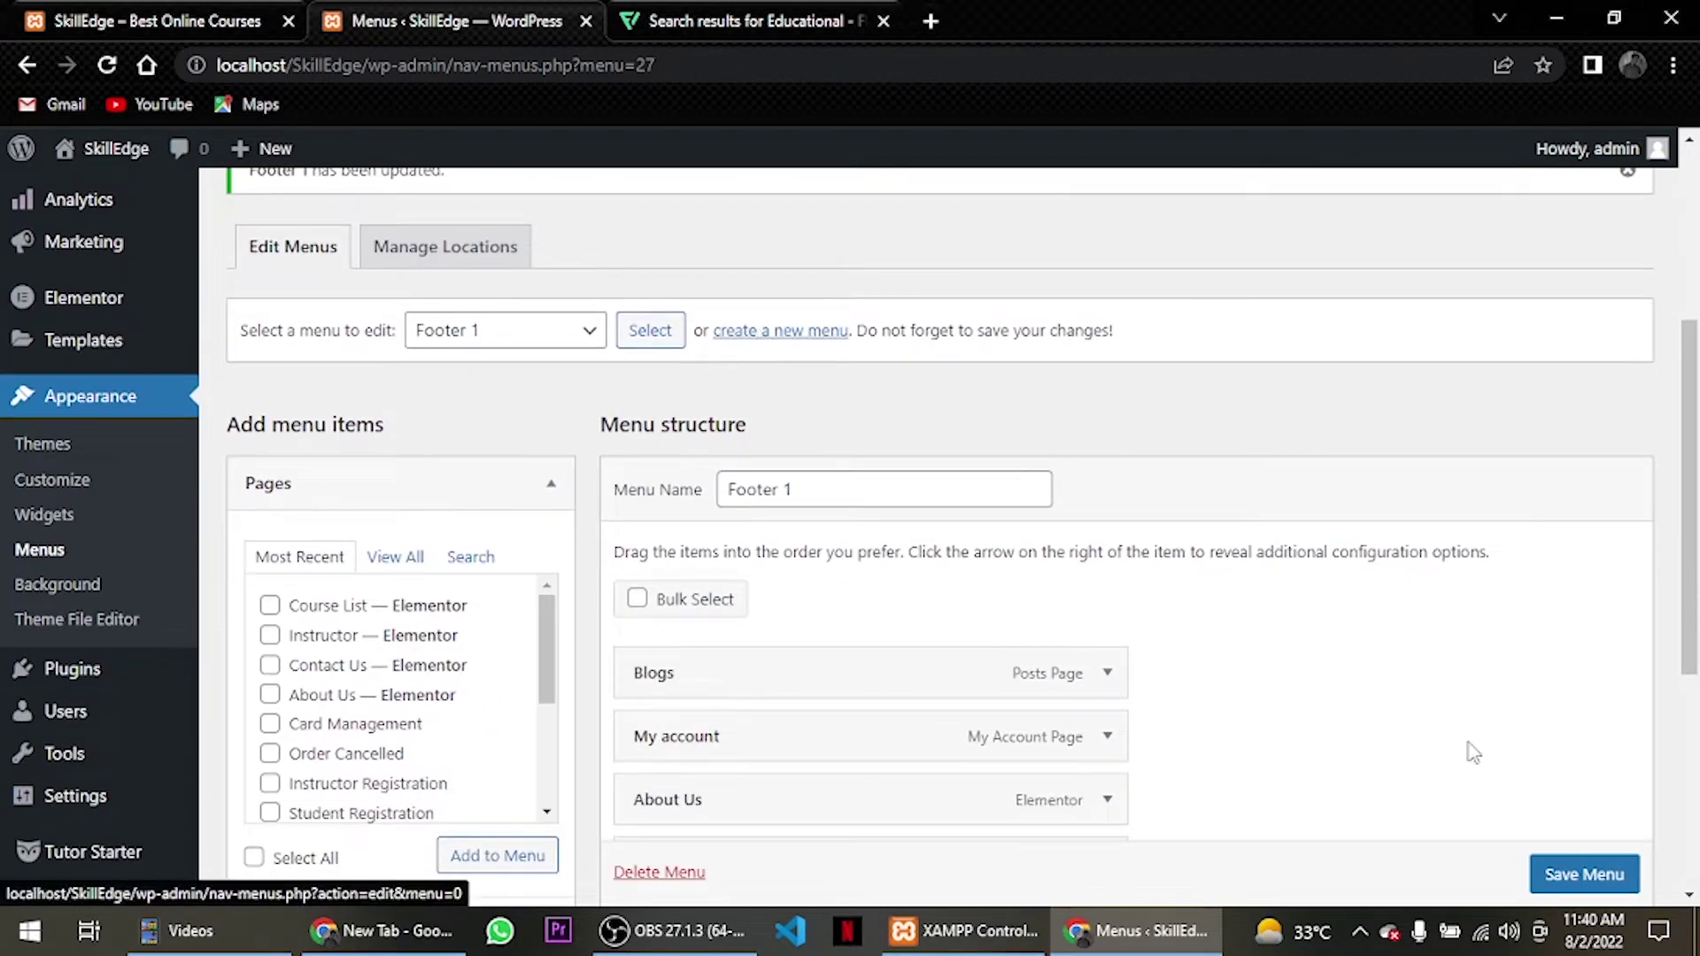
{"action": "scroll", "coordinate": [1559, 872], "scroll_direction": "down", "scroll_amount": 5}
{"action": "left_click", "coordinate": [1584, 874]}
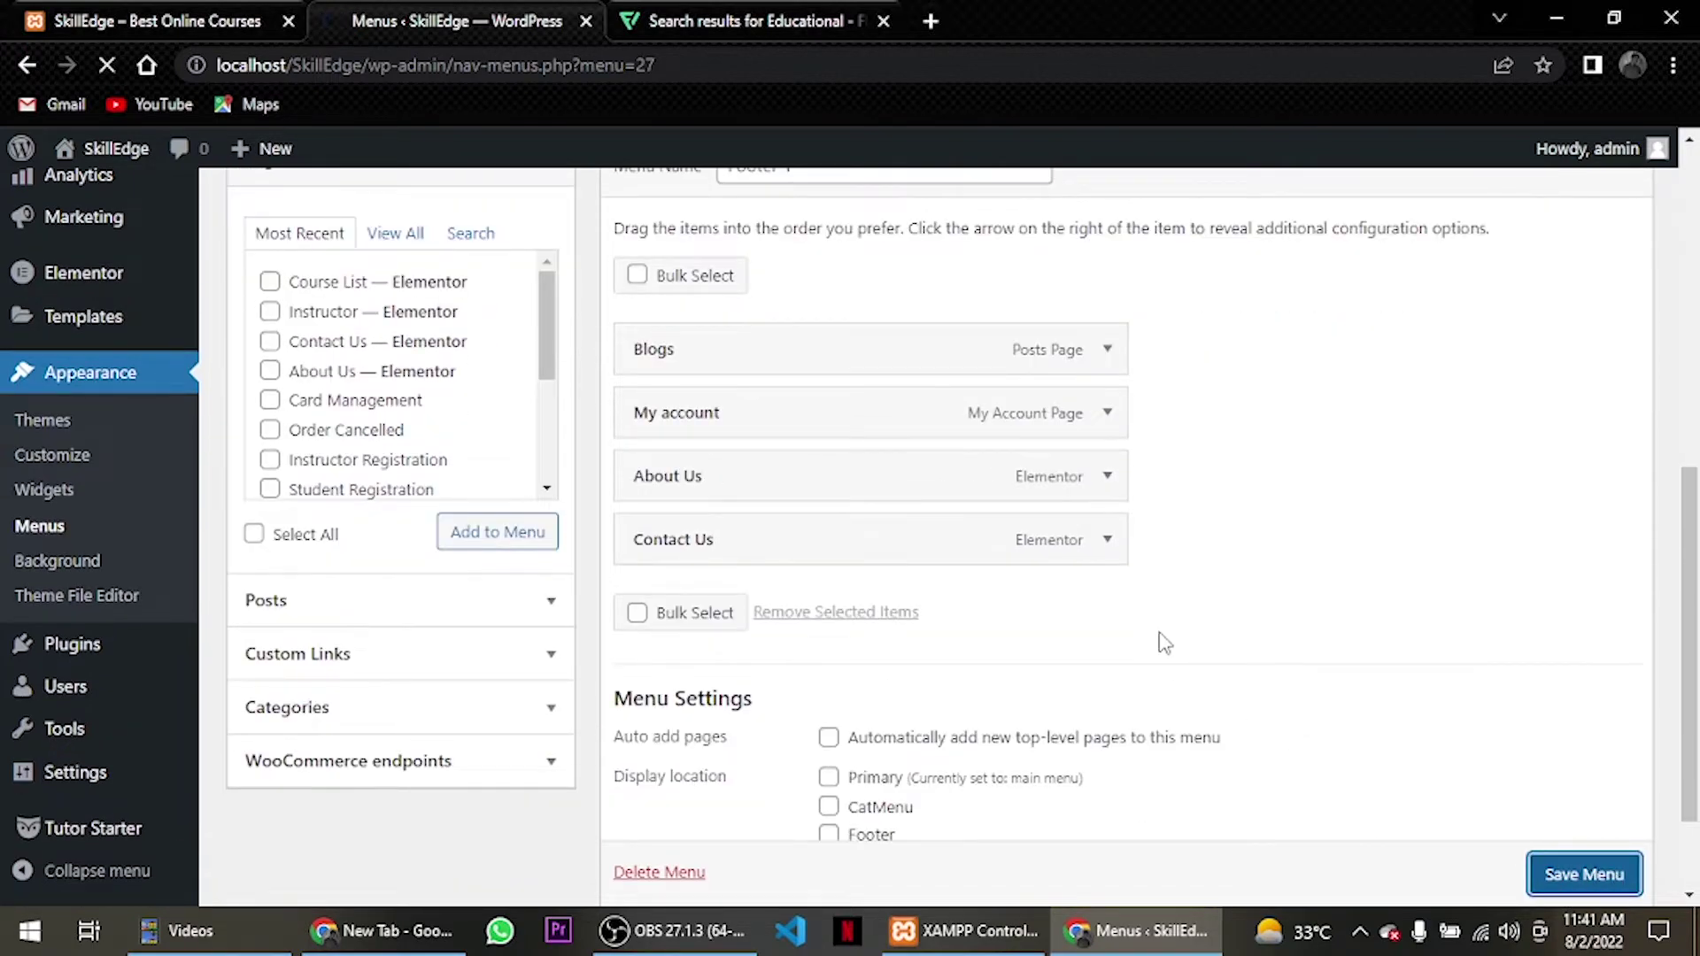
{"action": "scroll", "coordinate": [864, 567], "scroll_direction": "down", "scroll_amount": 2}
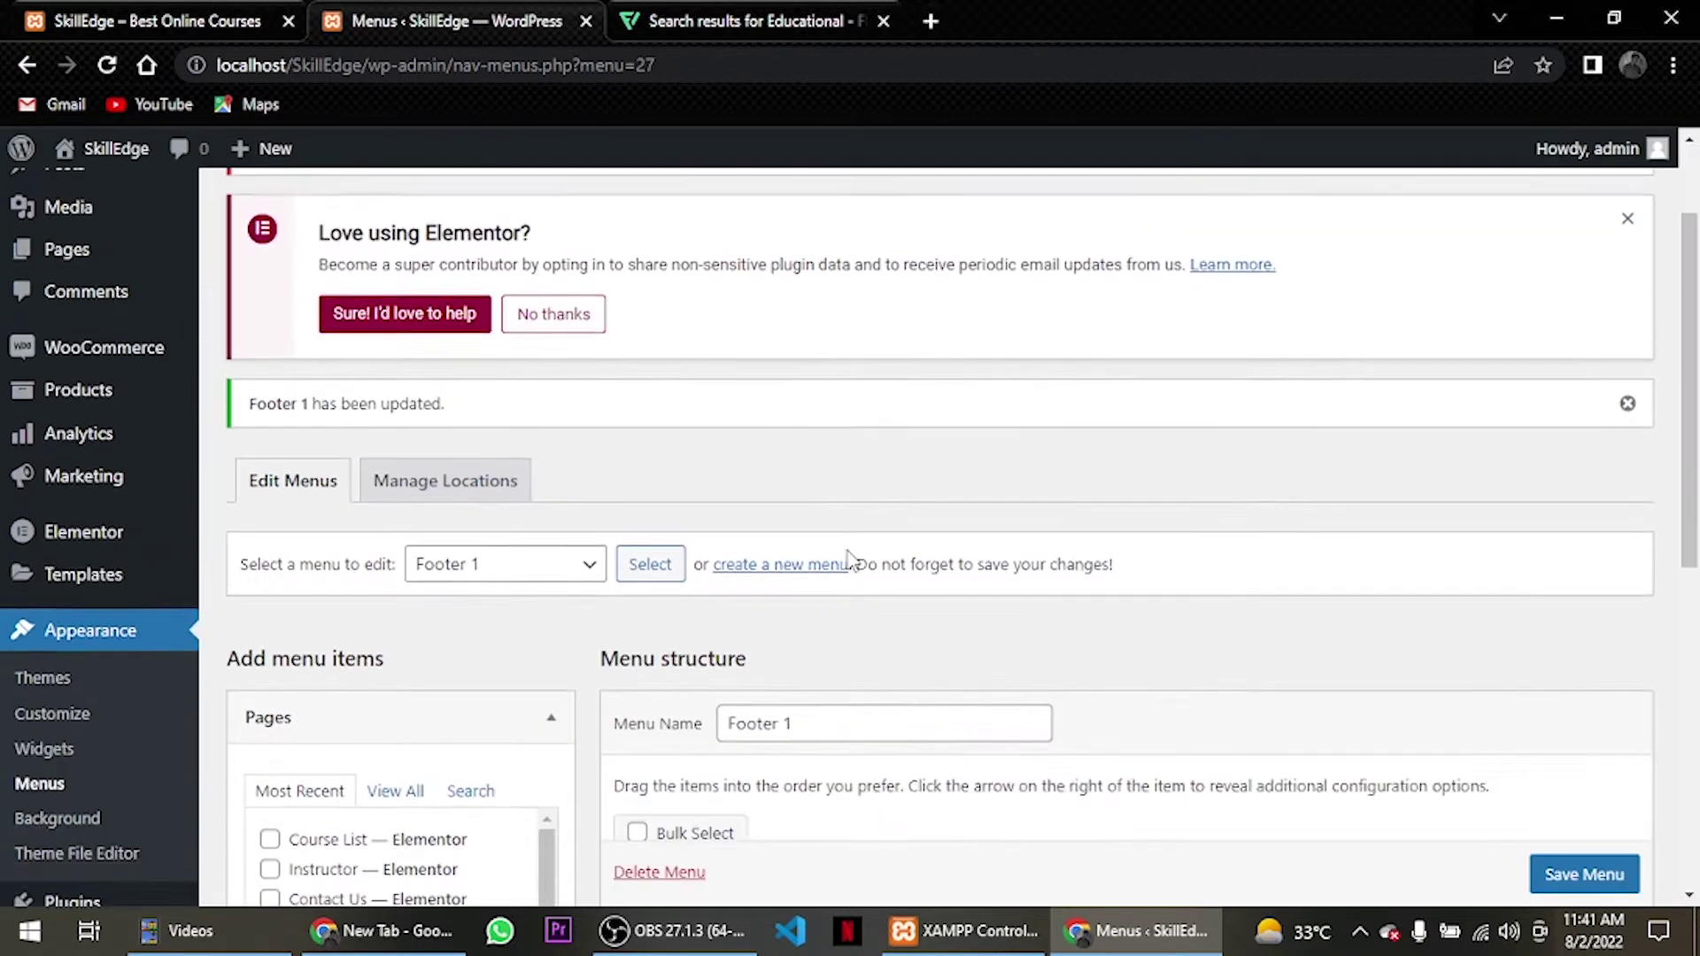
{"action": "scroll", "coordinate": [824, 531], "scroll_direction": "down", "scroll_amount": 2}
{"action": "left_click", "coordinate": [761, 460]}
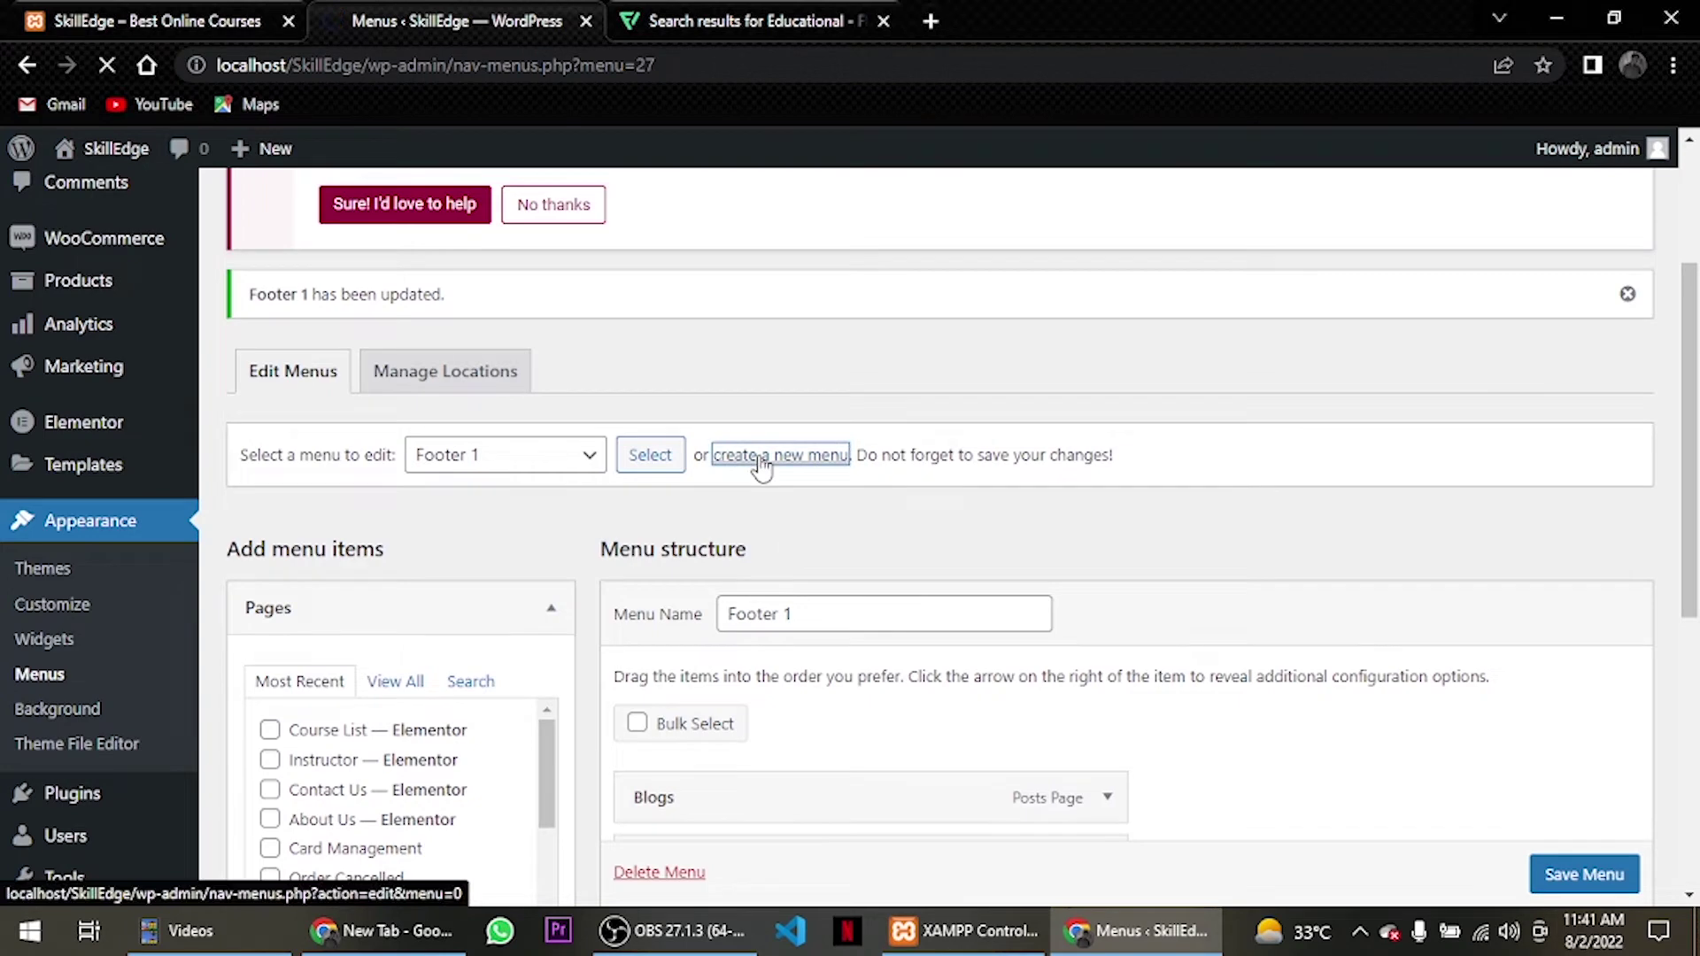
Create a new menu named 'Footer 2'.
{"action": "scroll", "coordinate": [779, 571], "scroll_direction": "down", "scroll_amount": 3}
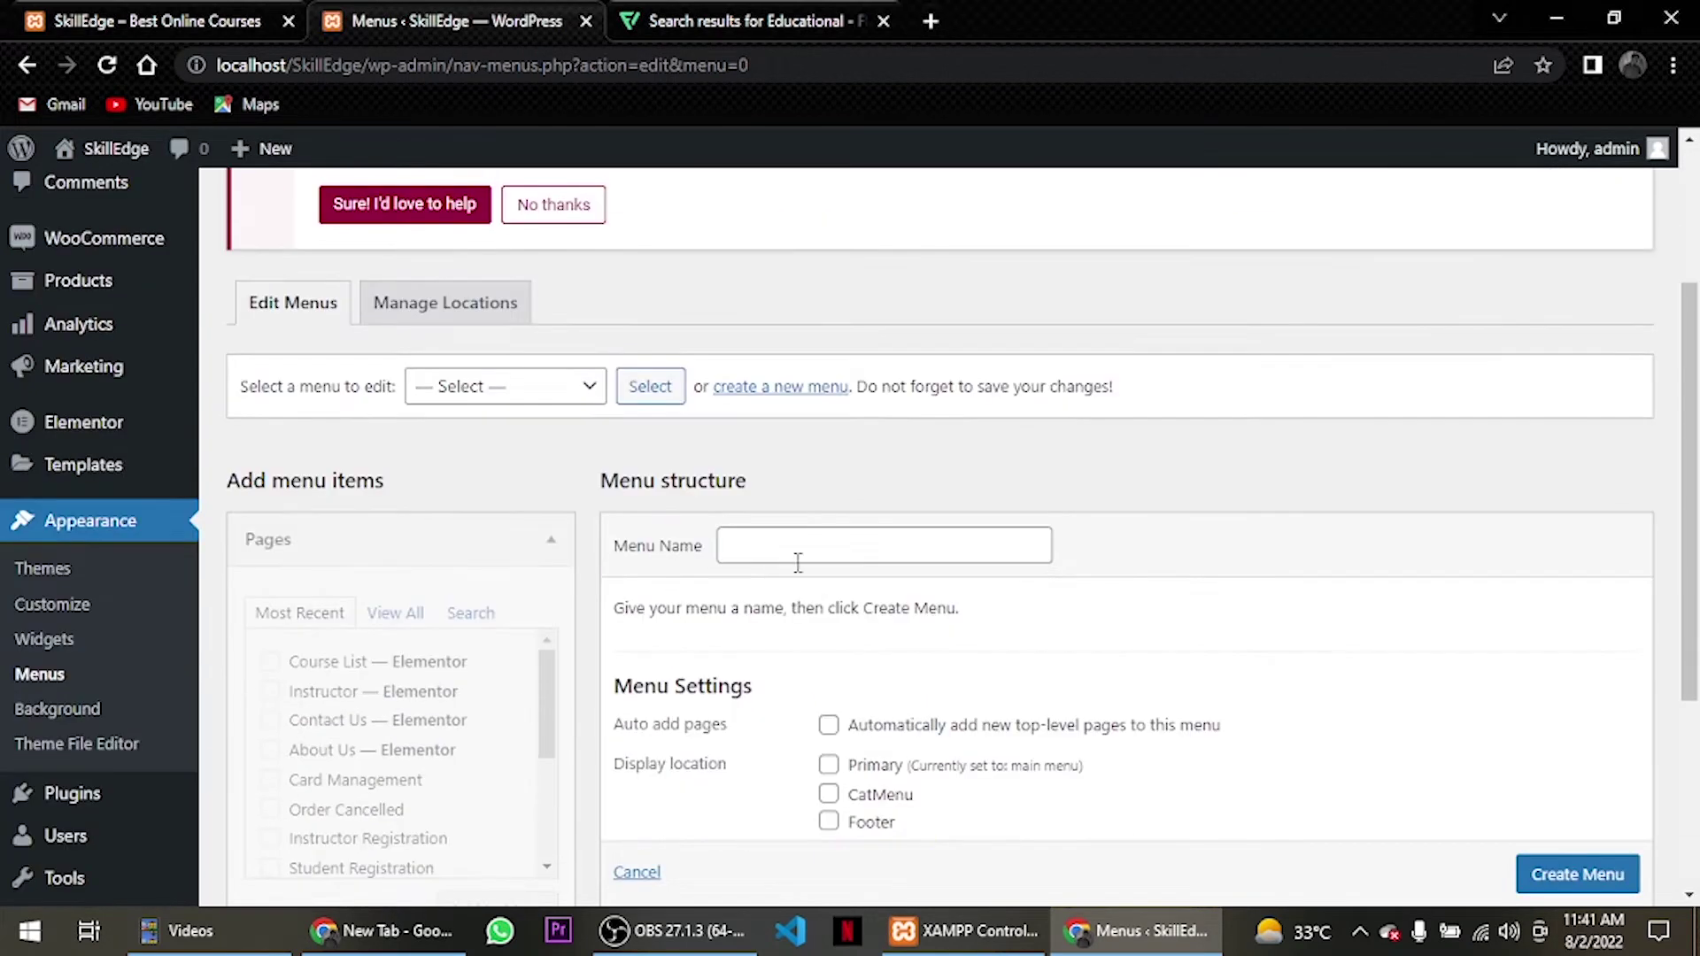
{"action": "left_click", "coordinate": [813, 556]}
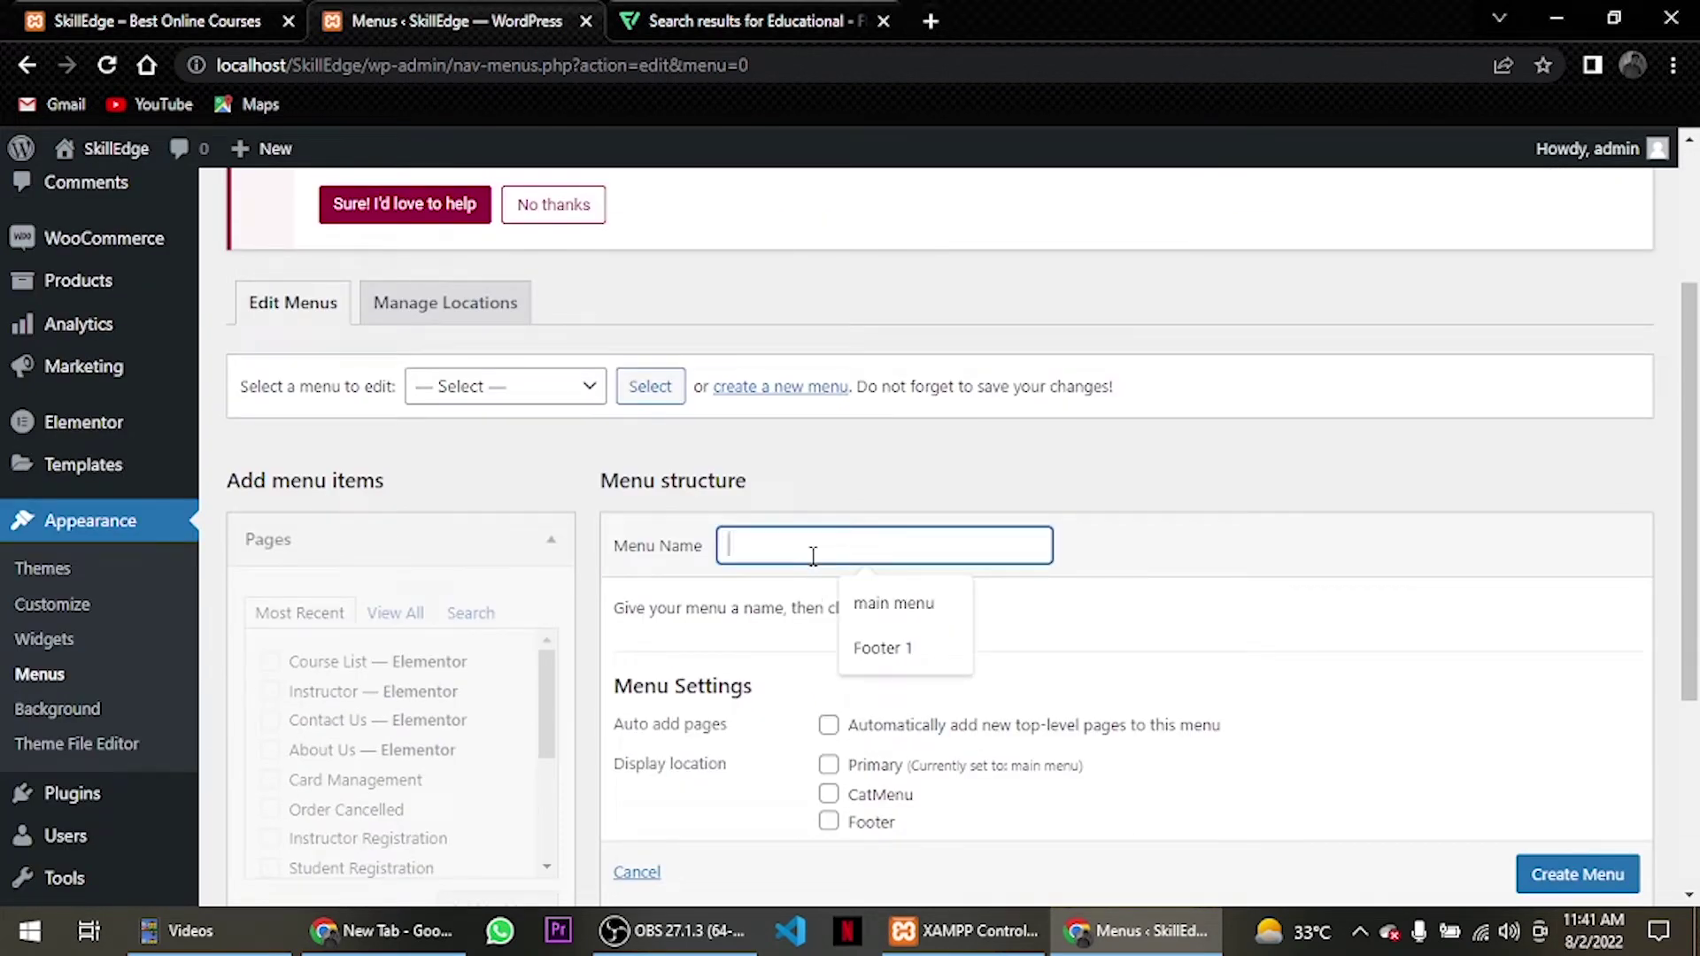
{"action": "type", "text": "Footer"}
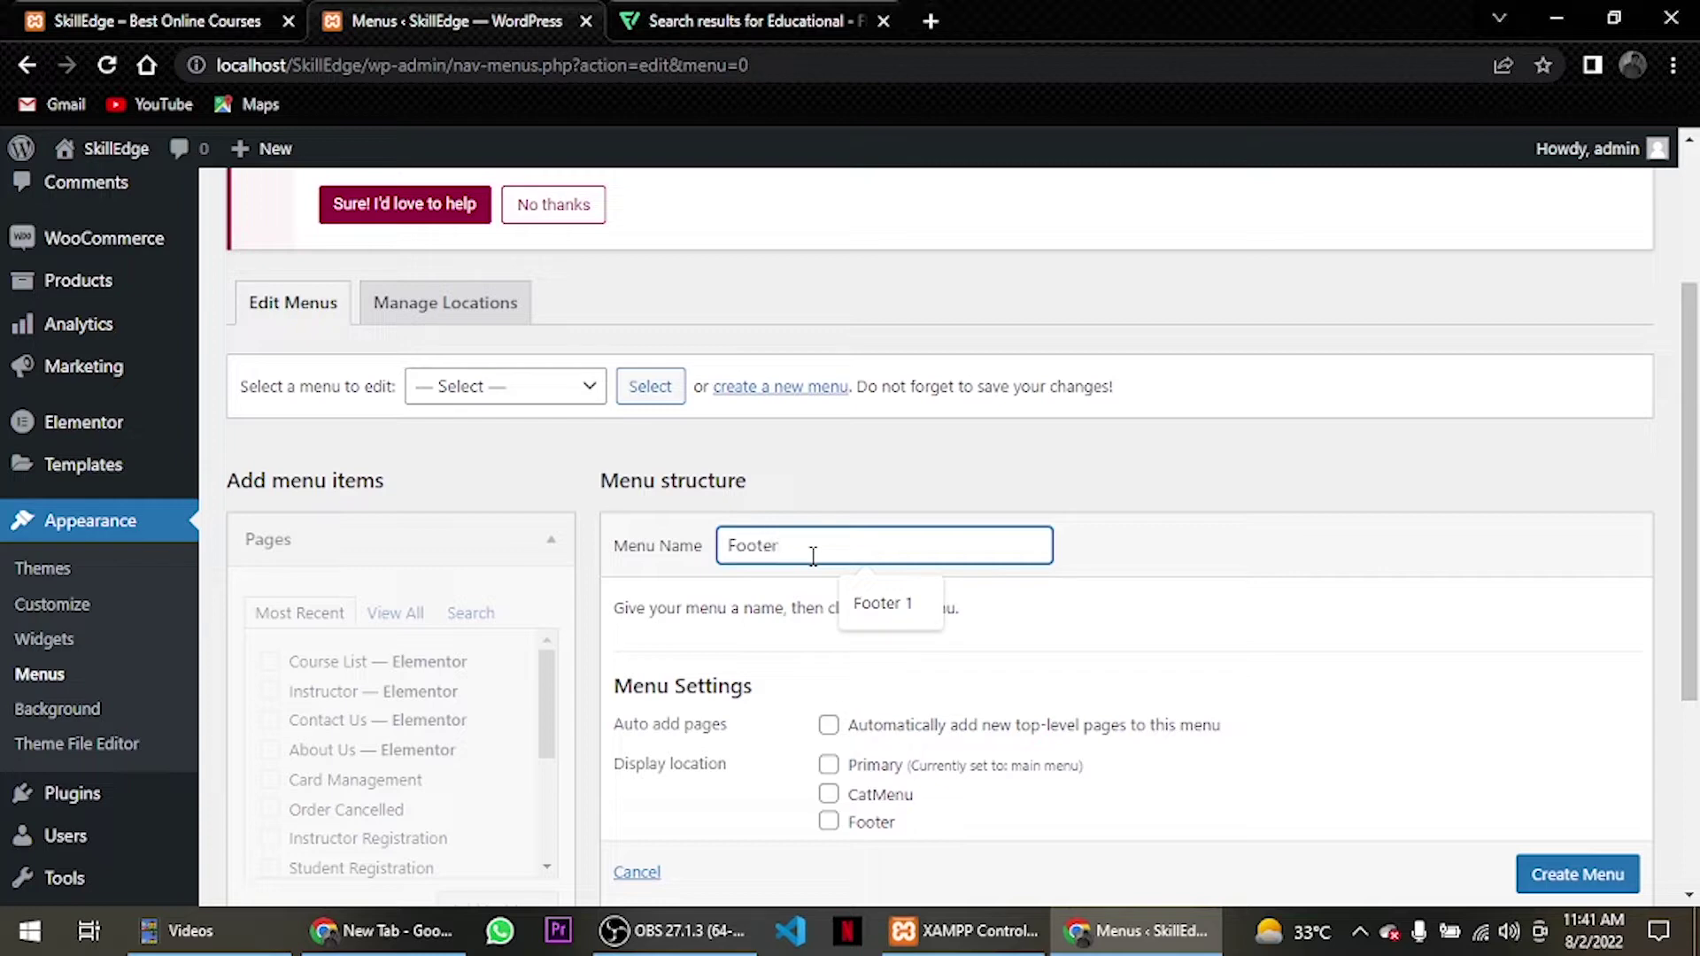
{"action": "type", "text": " 2"}
{"action": "scroll", "coordinate": [808, 560], "scroll_direction": "down", "scroll_amount": 2}
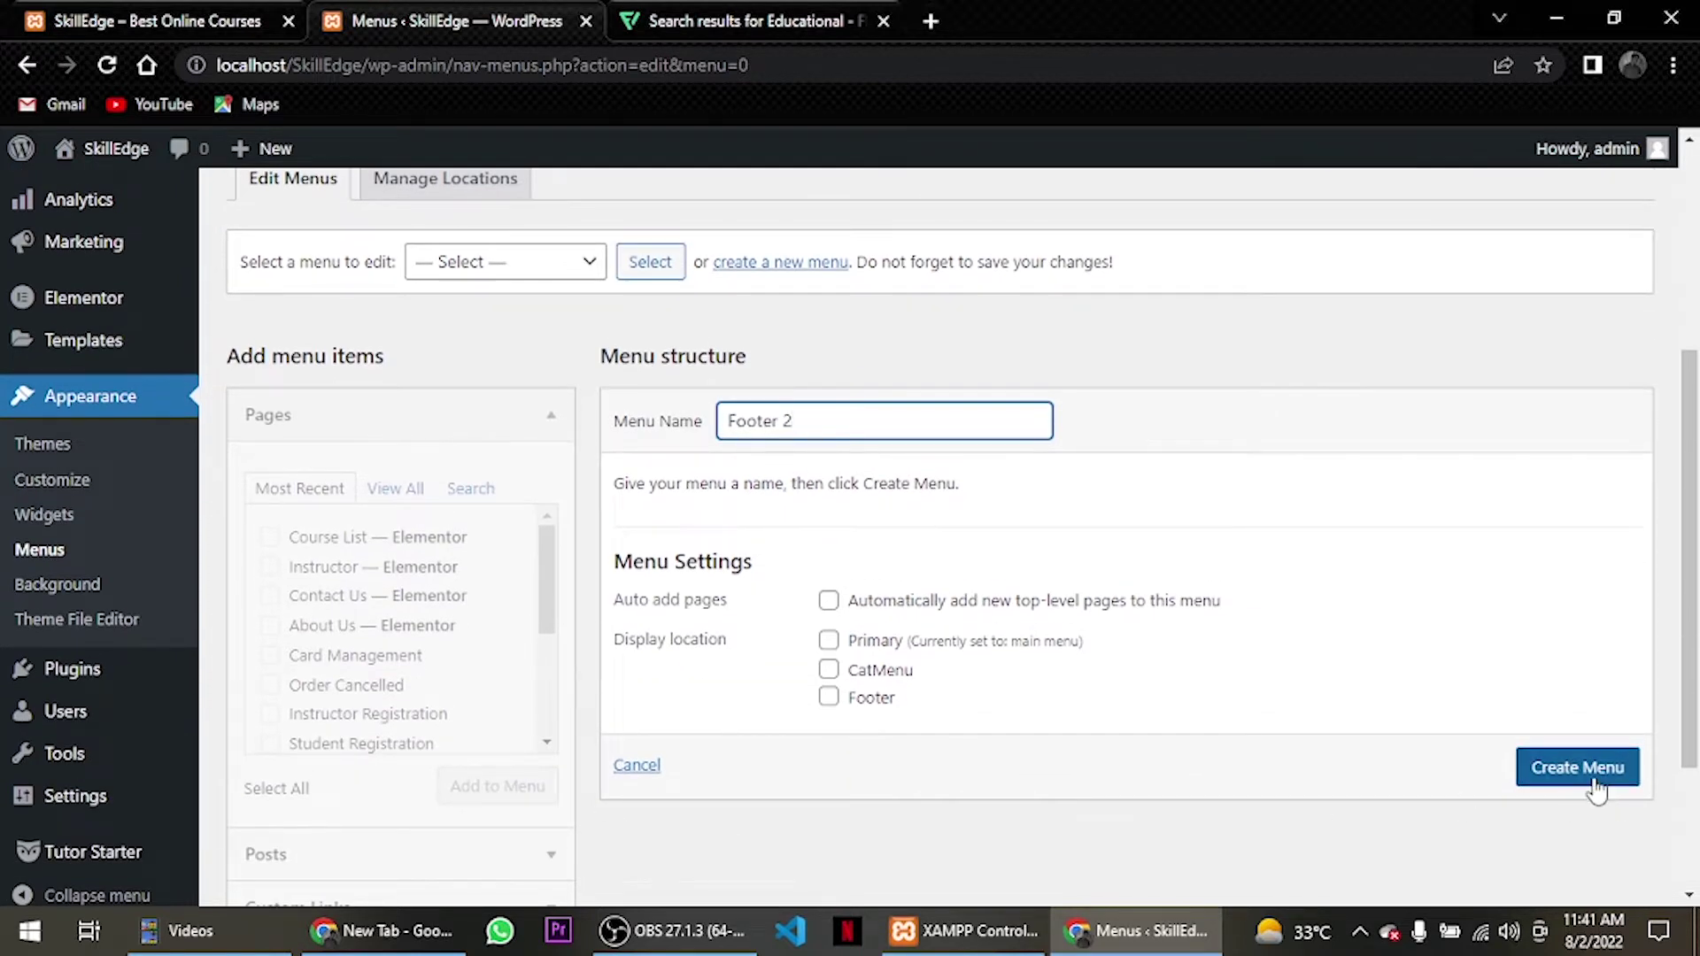
{"action": "left_click", "coordinate": [1579, 768]}
Add Course List, Dashboard, Instructor and Student Registration to Footer 2 and save it.
{"action": "left_click", "coordinate": [393, 496]}
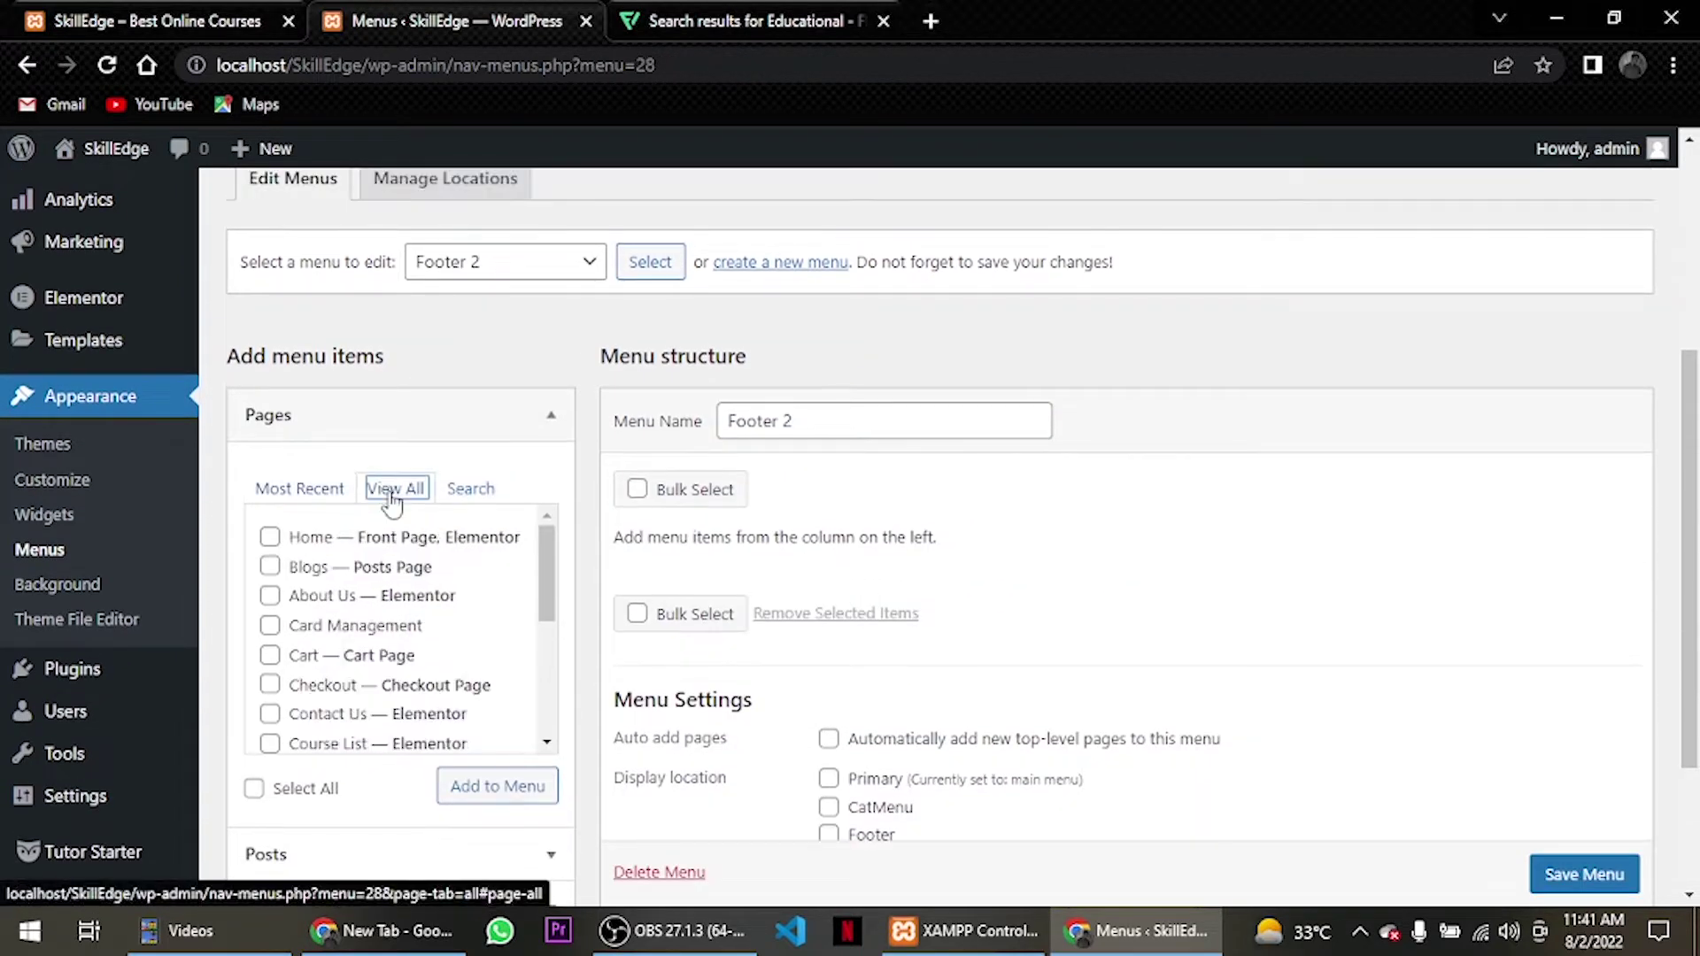
{"action": "scroll", "coordinate": [393, 500], "scroll_direction": "down", "scroll_amount": 2}
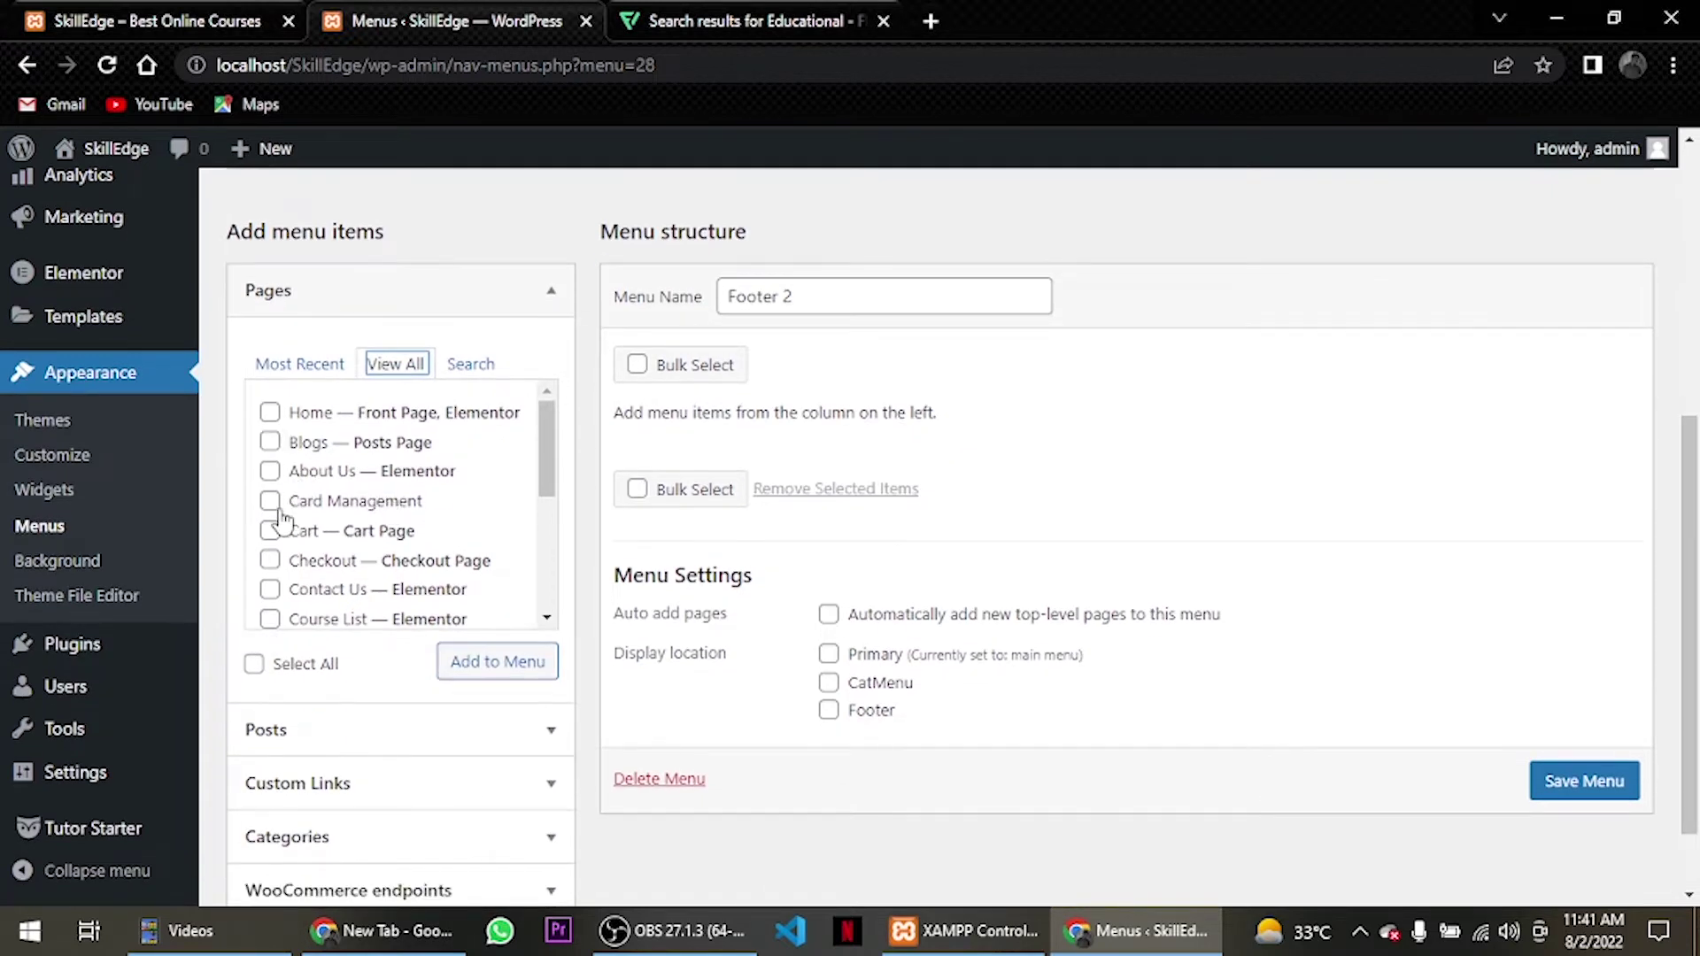
{"action": "scroll", "coordinate": [274, 602], "scroll_direction": "down", "scroll_amount": 2}
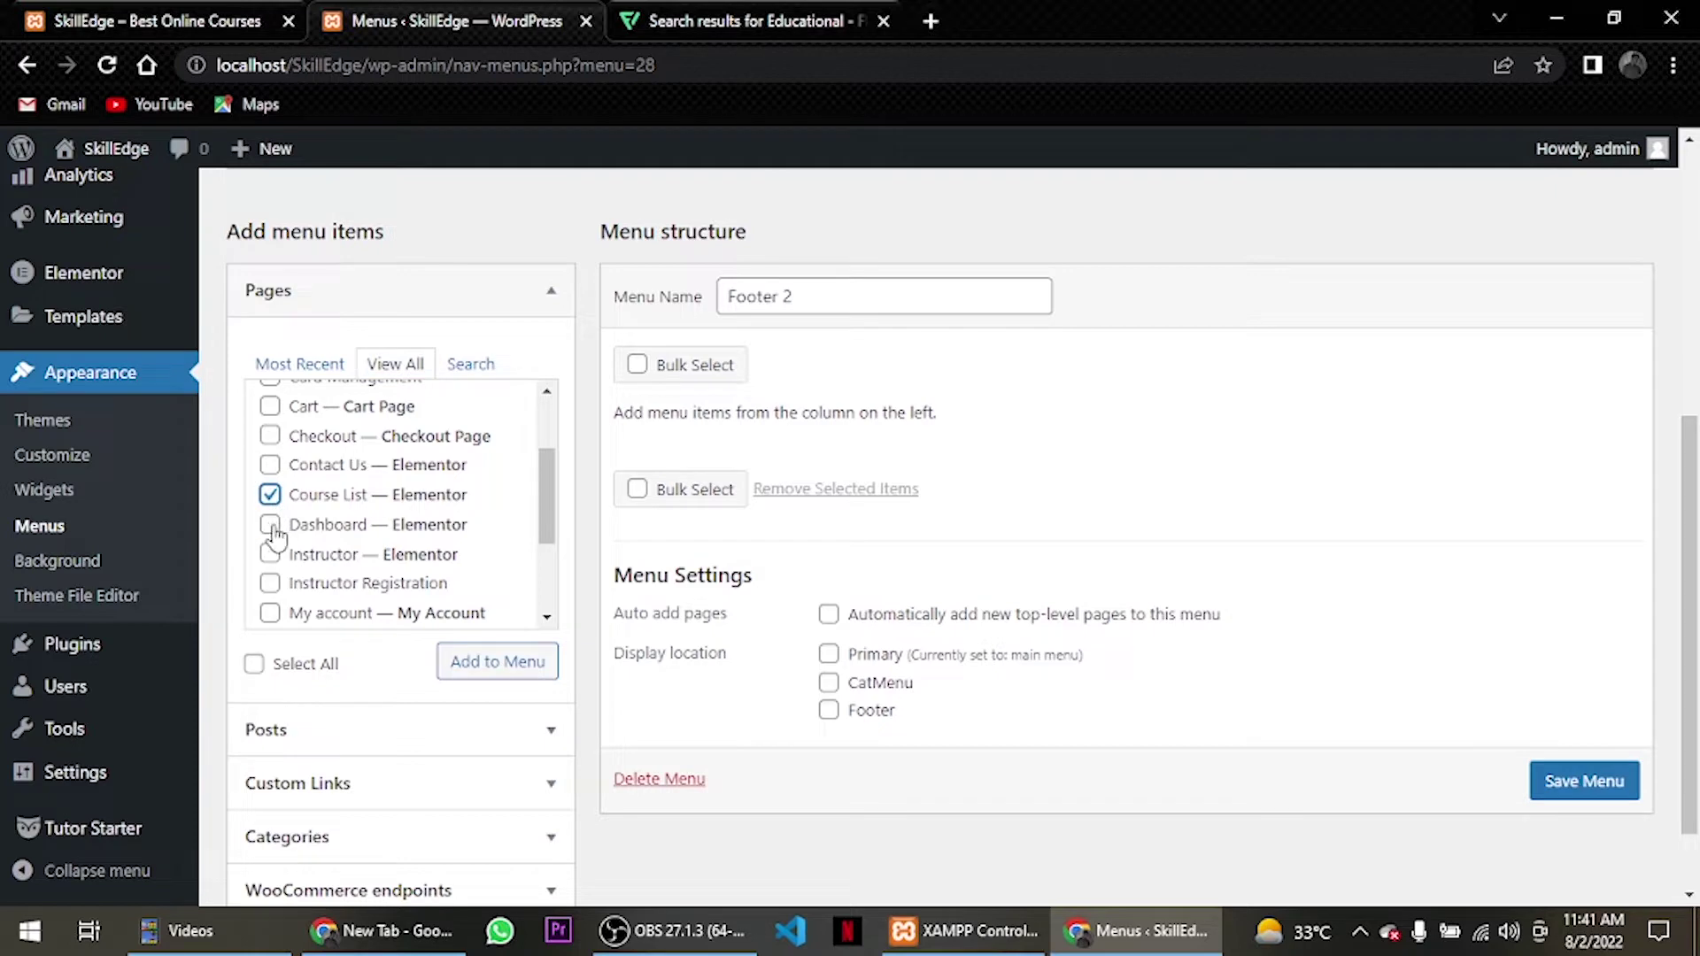
{"action": "left_click", "coordinate": [270, 525]}
{"action": "scroll", "coordinate": [276, 532], "scroll_direction": "down", "scroll_amount": 2}
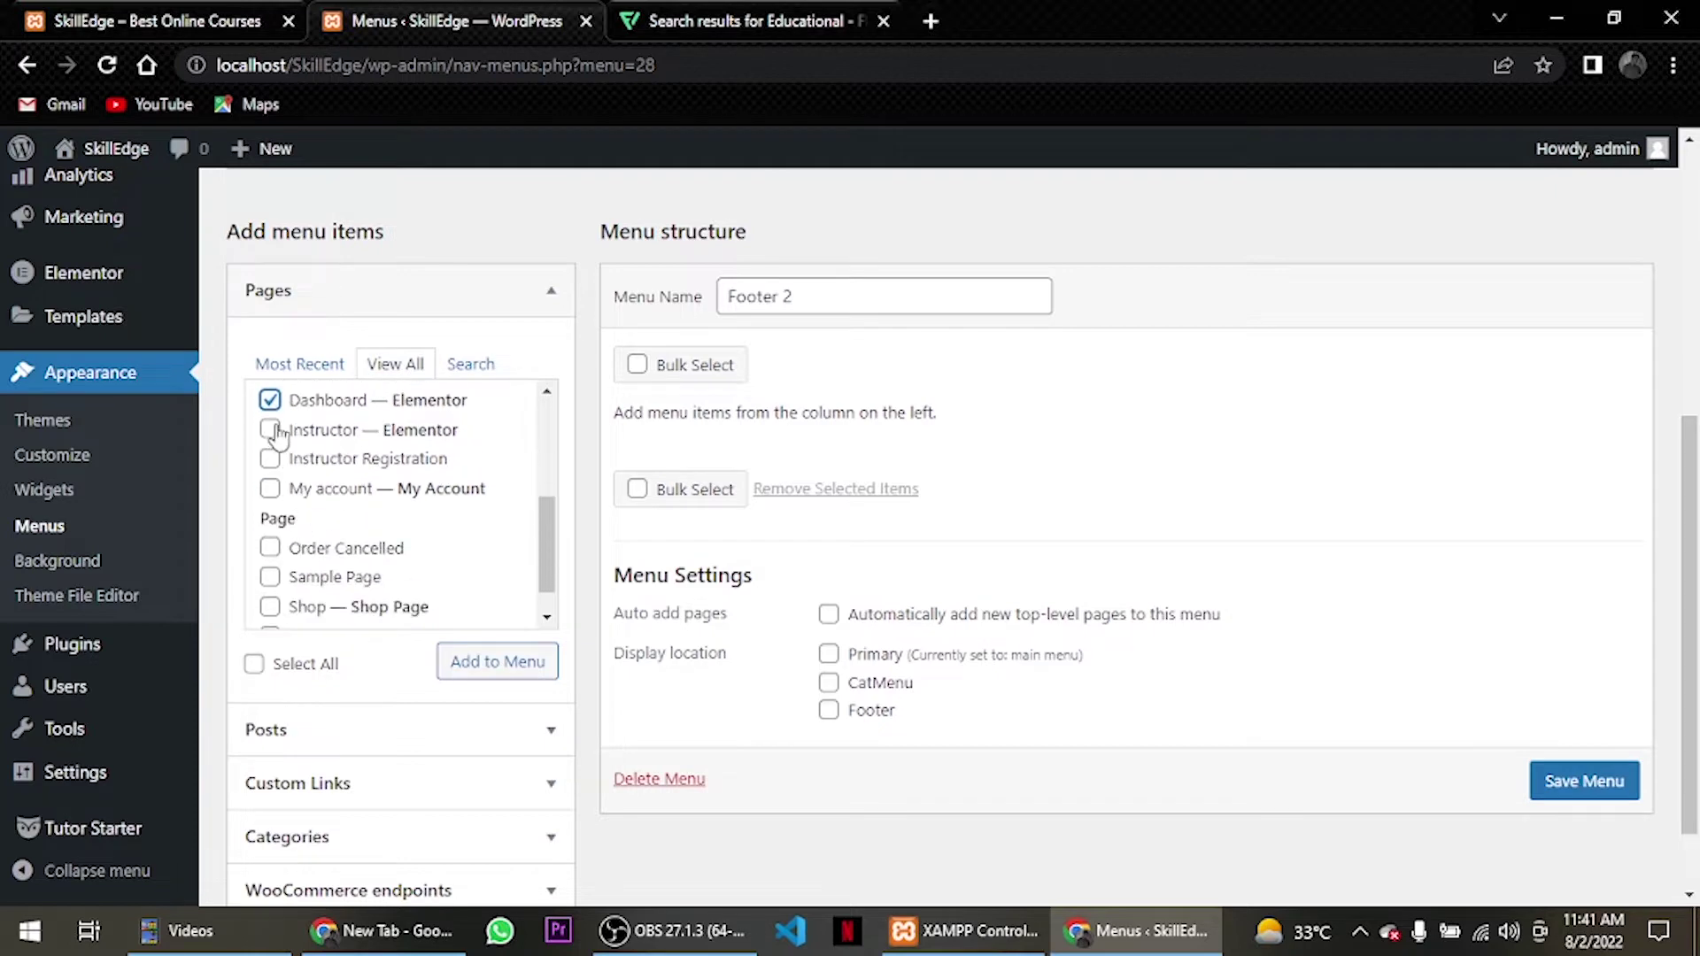
{"action": "left_click", "coordinate": [270, 431]}
{"action": "scroll", "coordinate": [345, 560], "scroll_direction": "up", "scroll_amount": 2}
{"action": "scroll", "coordinate": [345, 559], "scroll_direction": "down", "scroll_amount": 3}
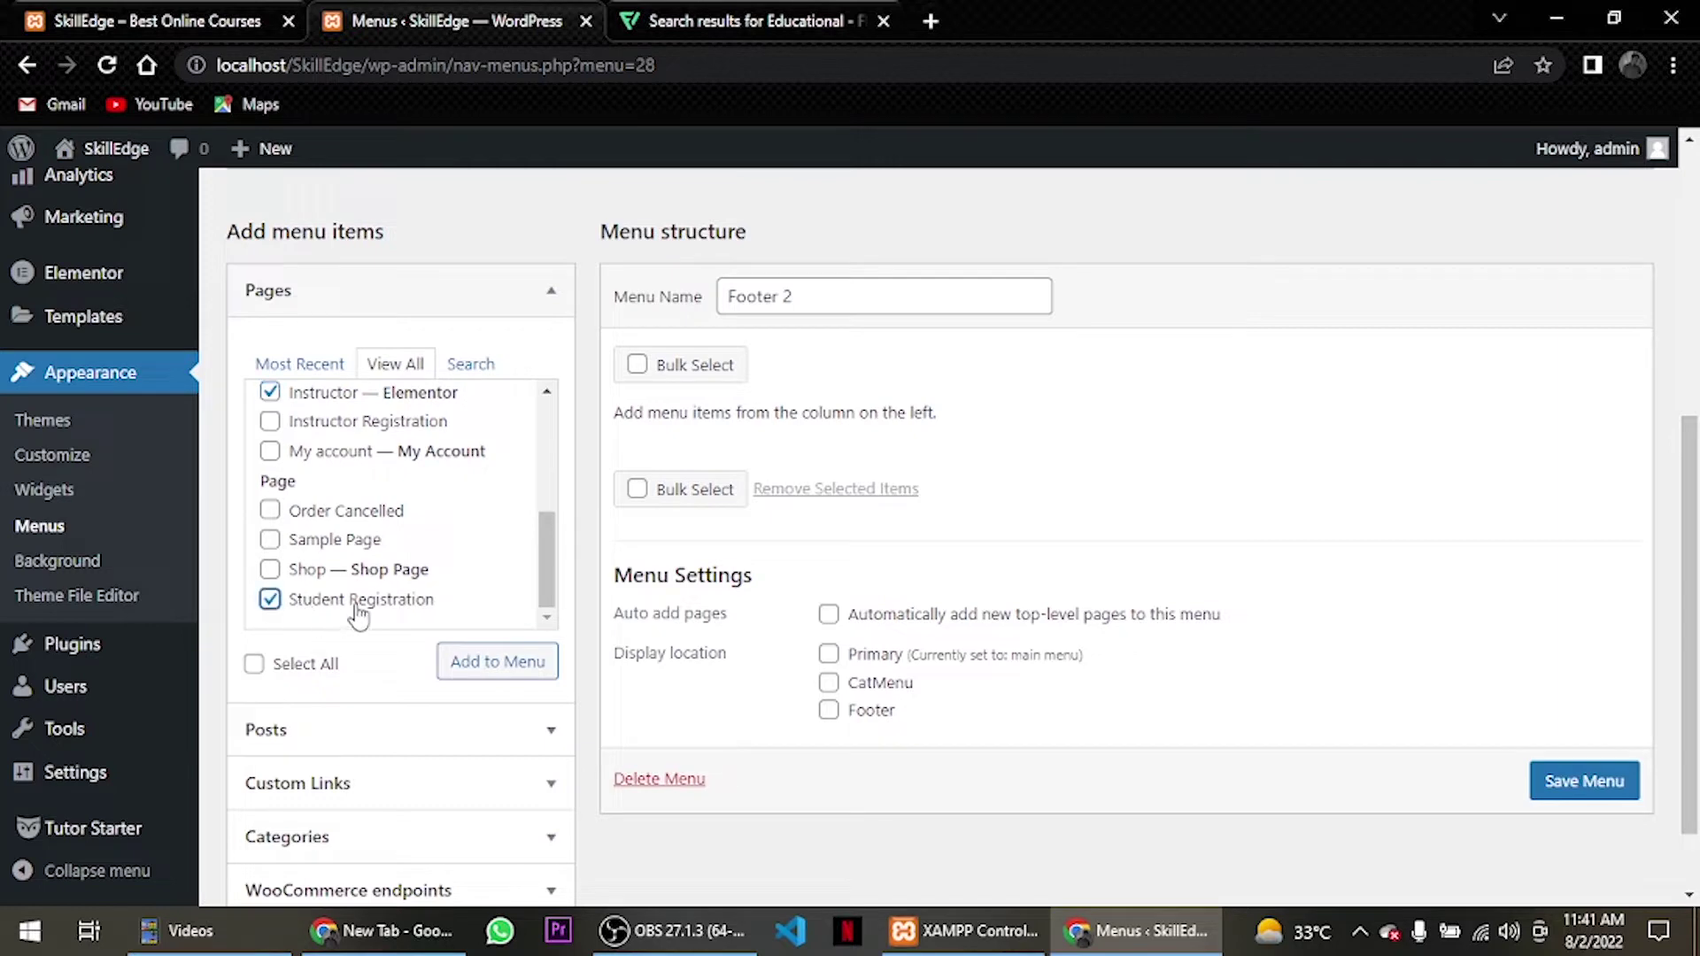
{"action": "left_click", "coordinate": [471, 669]}
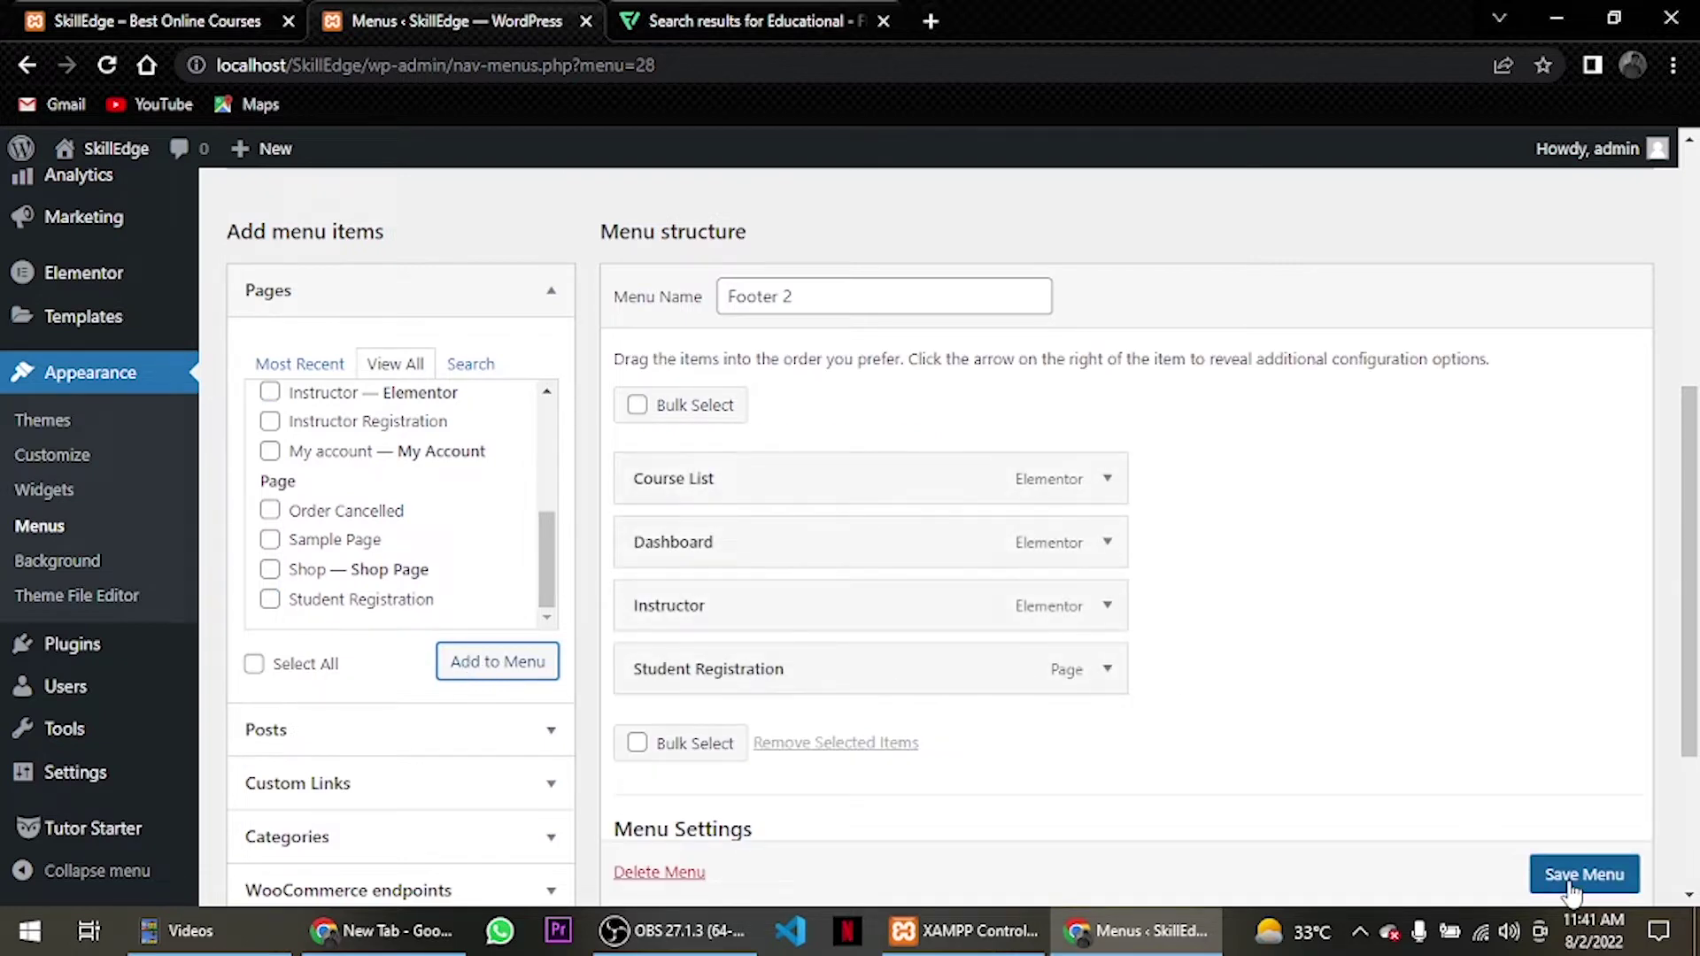
{"action": "scroll", "coordinate": [1572, 890], "scroll_direction": "down", "scroll_amount": 1}
{"action": "left_click", "coordinate": [1572, 877]}
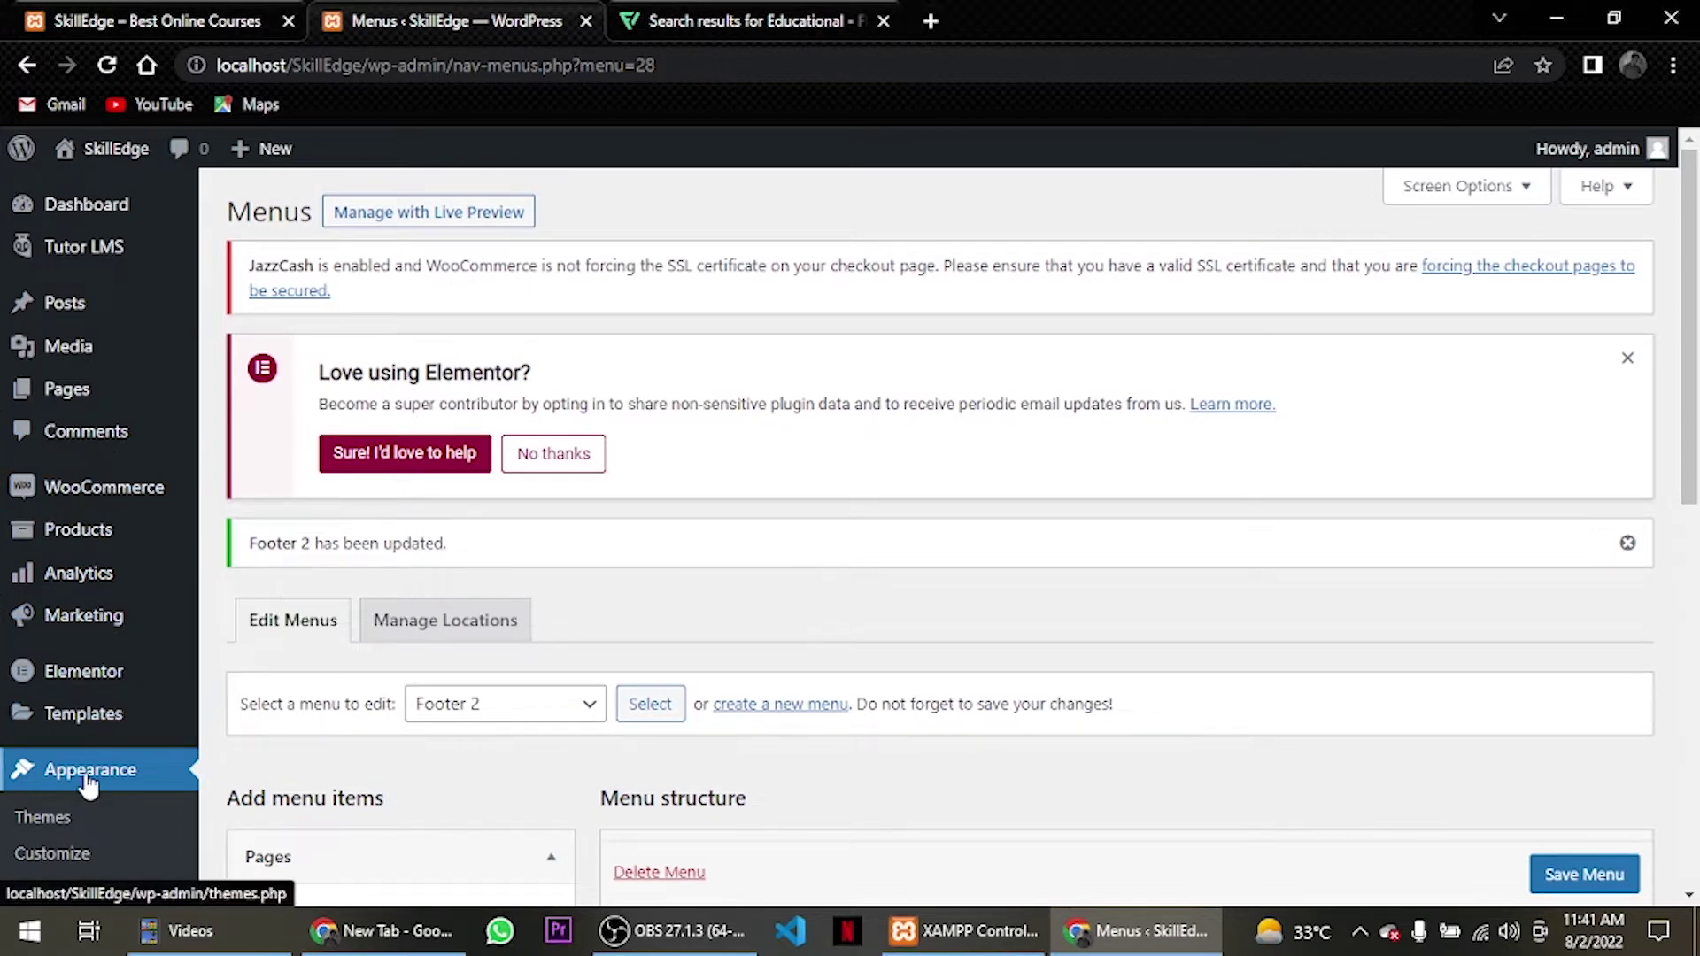
{"action": "scroll", "coordinate": [89, 784], "scroll_direction": "down", "scroll_amount": 3}
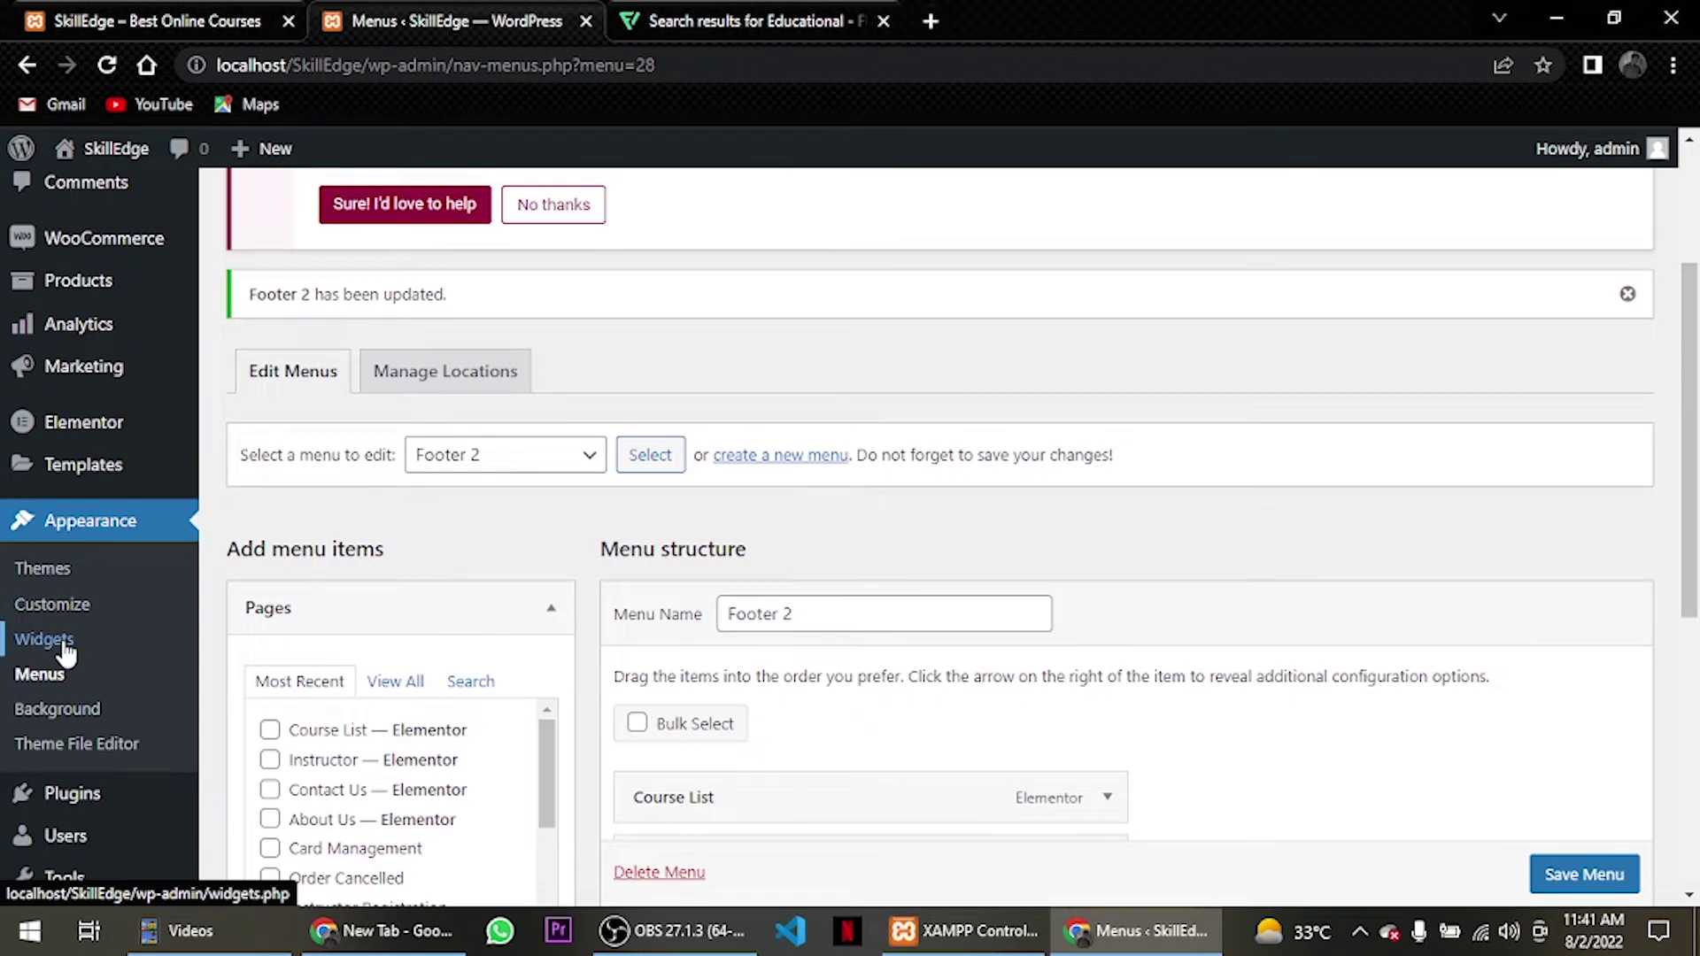
In Appearance > Widgets, dismiss the welcome tour and add a paragraph block to Footer Widget 1.
{"action": "left_click", "coordinate": [66, 652]}
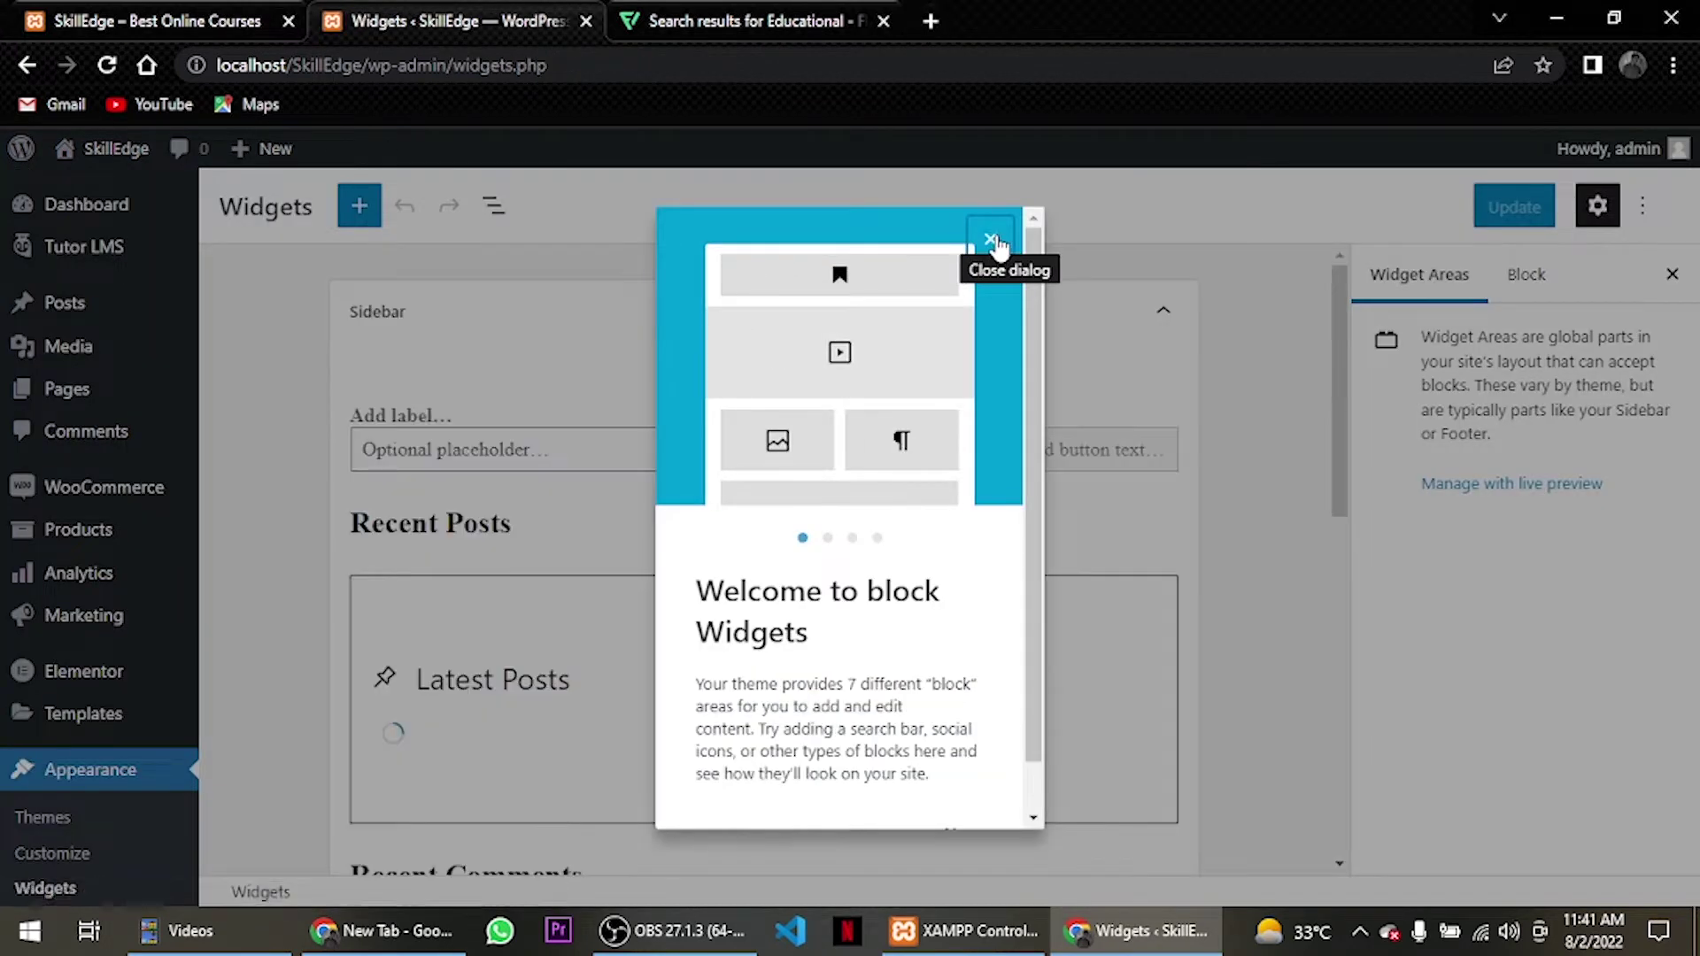
{"action": "left_click", "coordinate": [992, 241]}
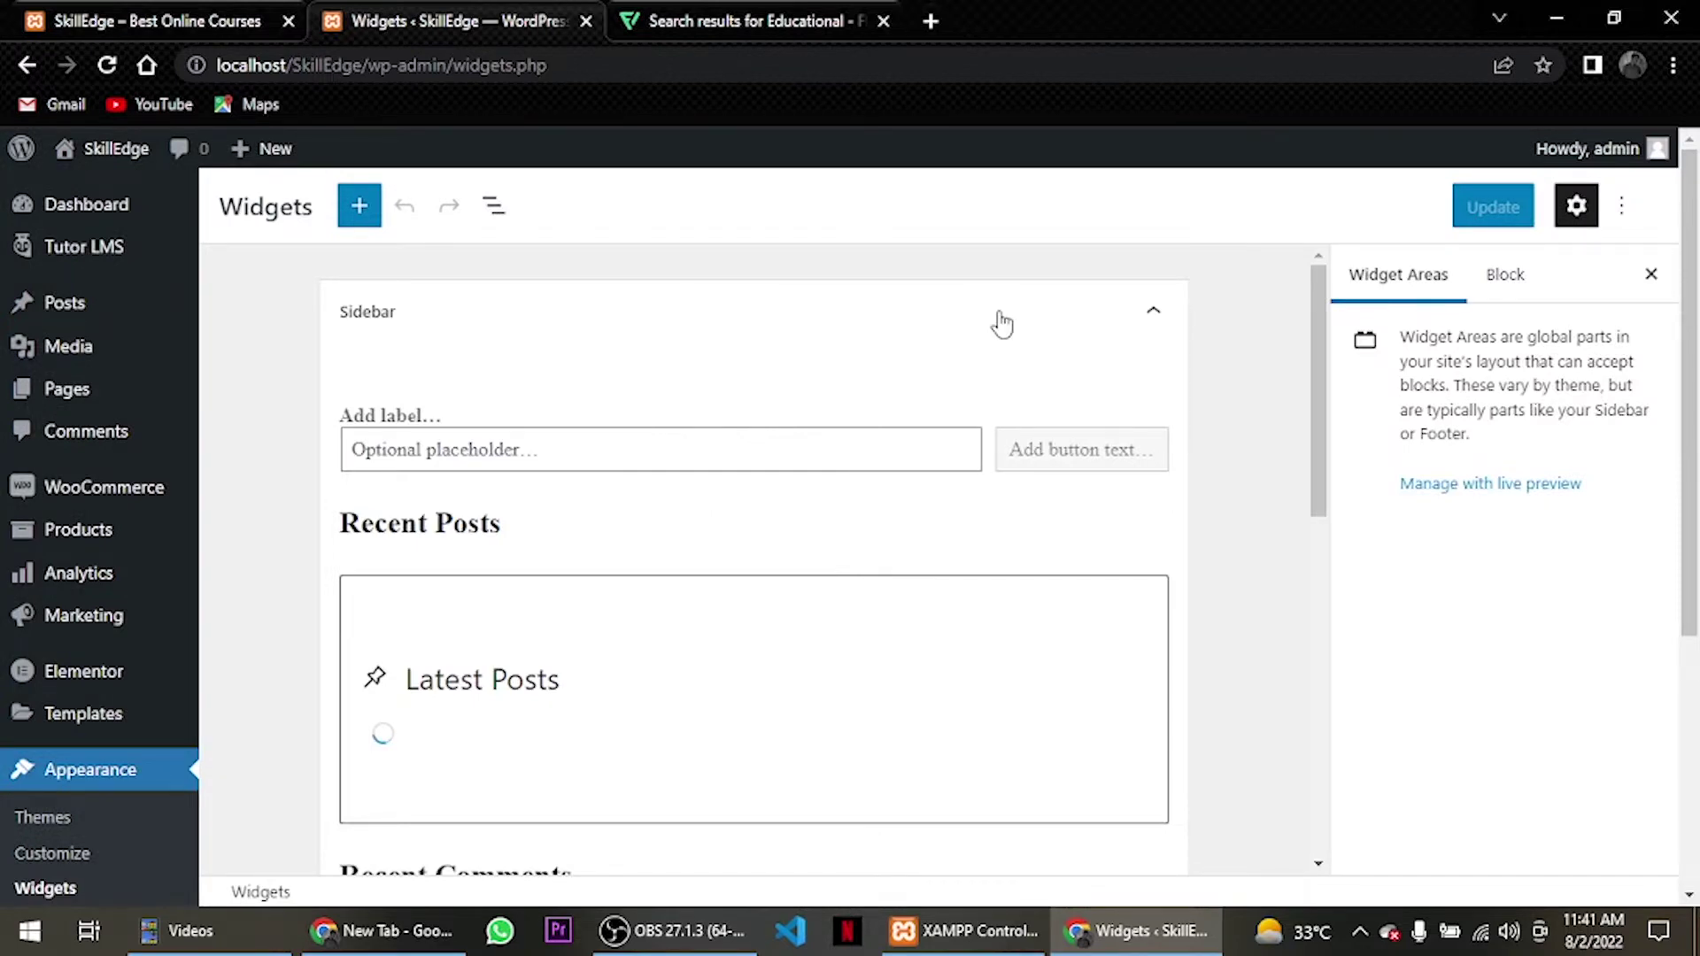
{"action": "scroll", "coordinate": [516, 345], "scroll_direction": "down", "scroll_amount": 10}
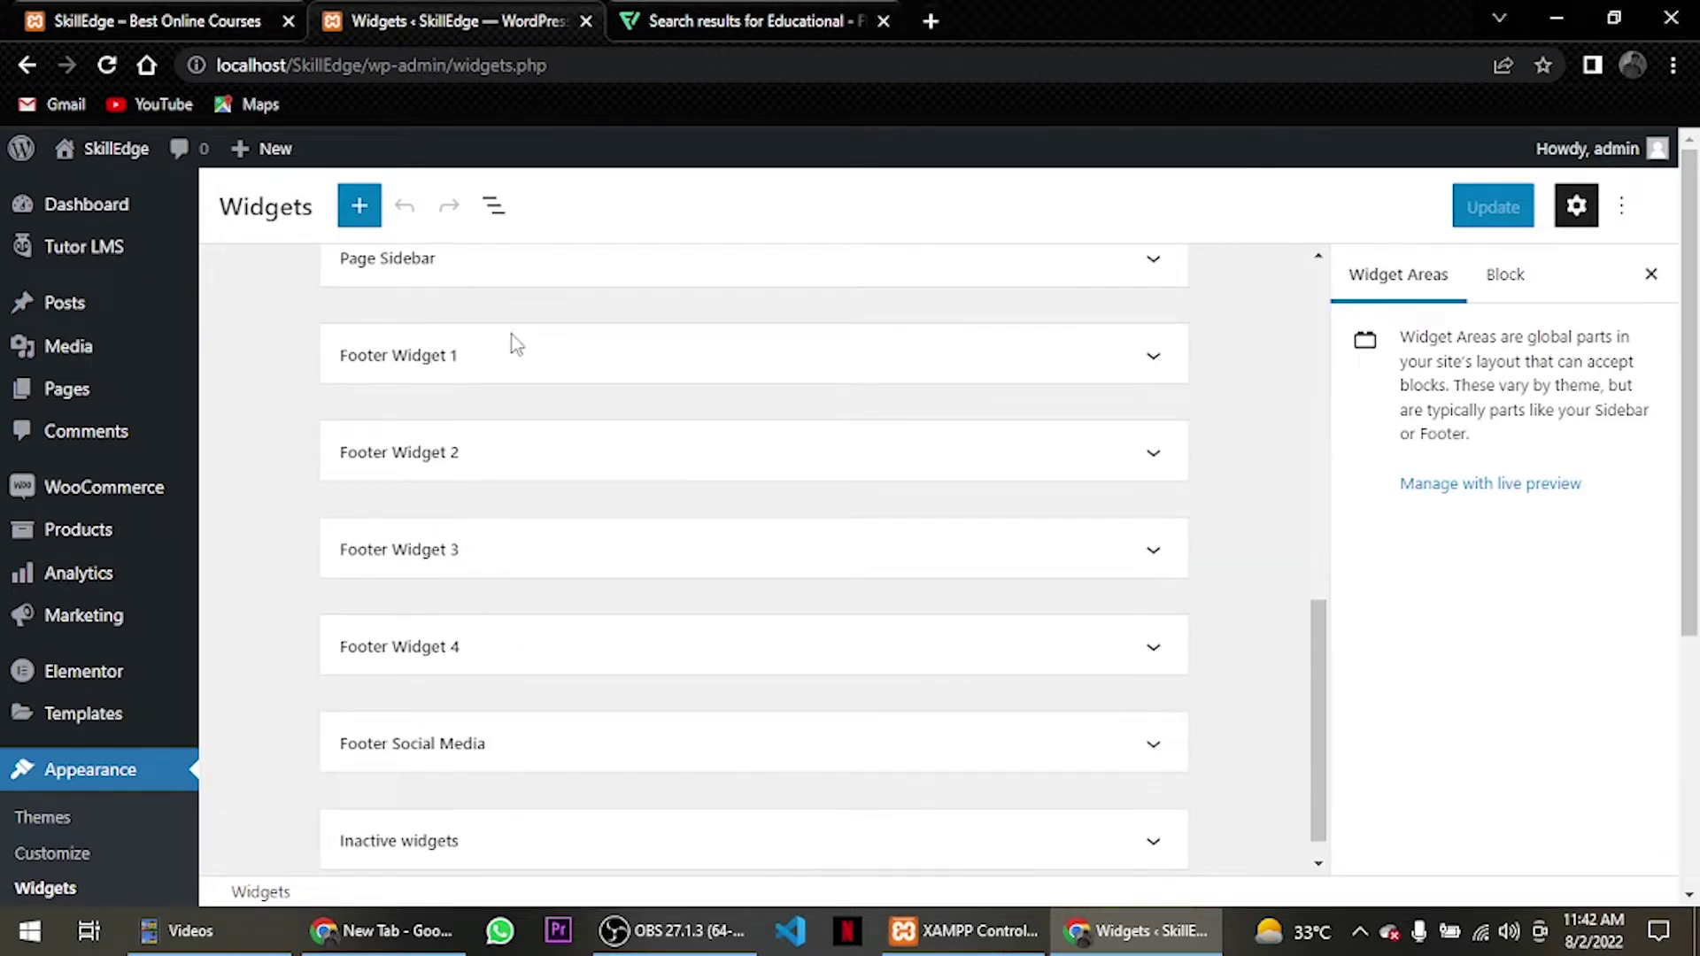
{"action": "left_click", "coordinate": [517, 345]}
{"action": "left_click", "coordinate": [608, 292]}
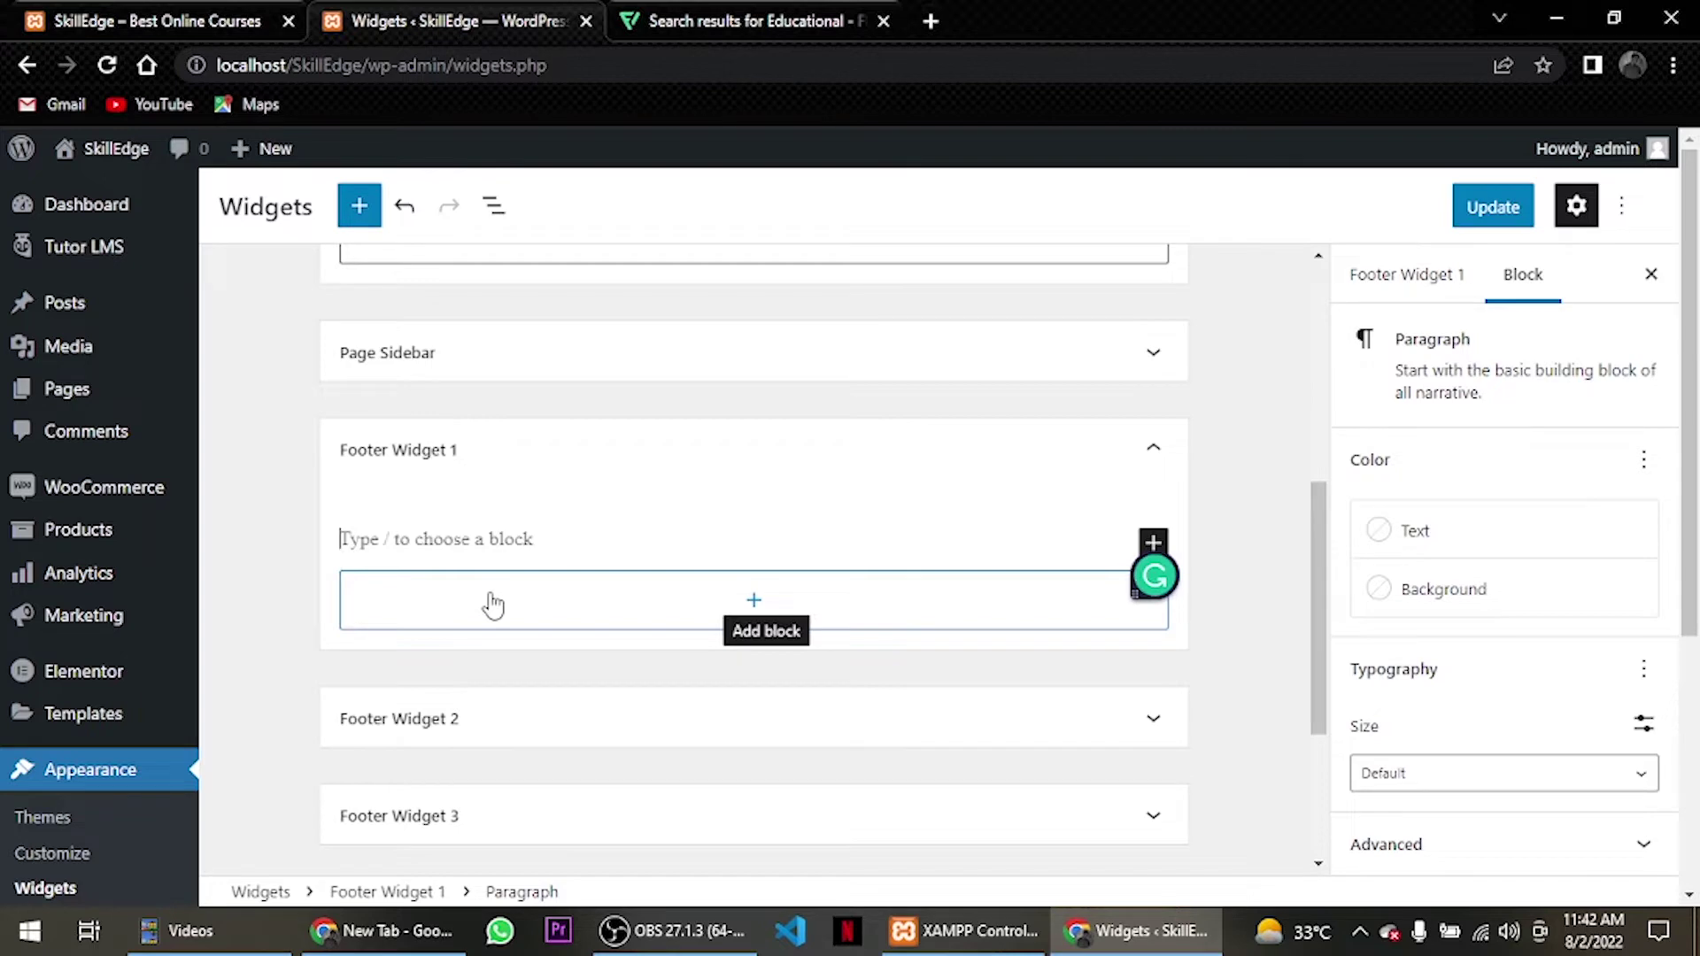
Enter 'Best Online LMS Site', a contact phone number and an e-mail address, then update the widgets.
{"action": "type", "text": "Bes"}
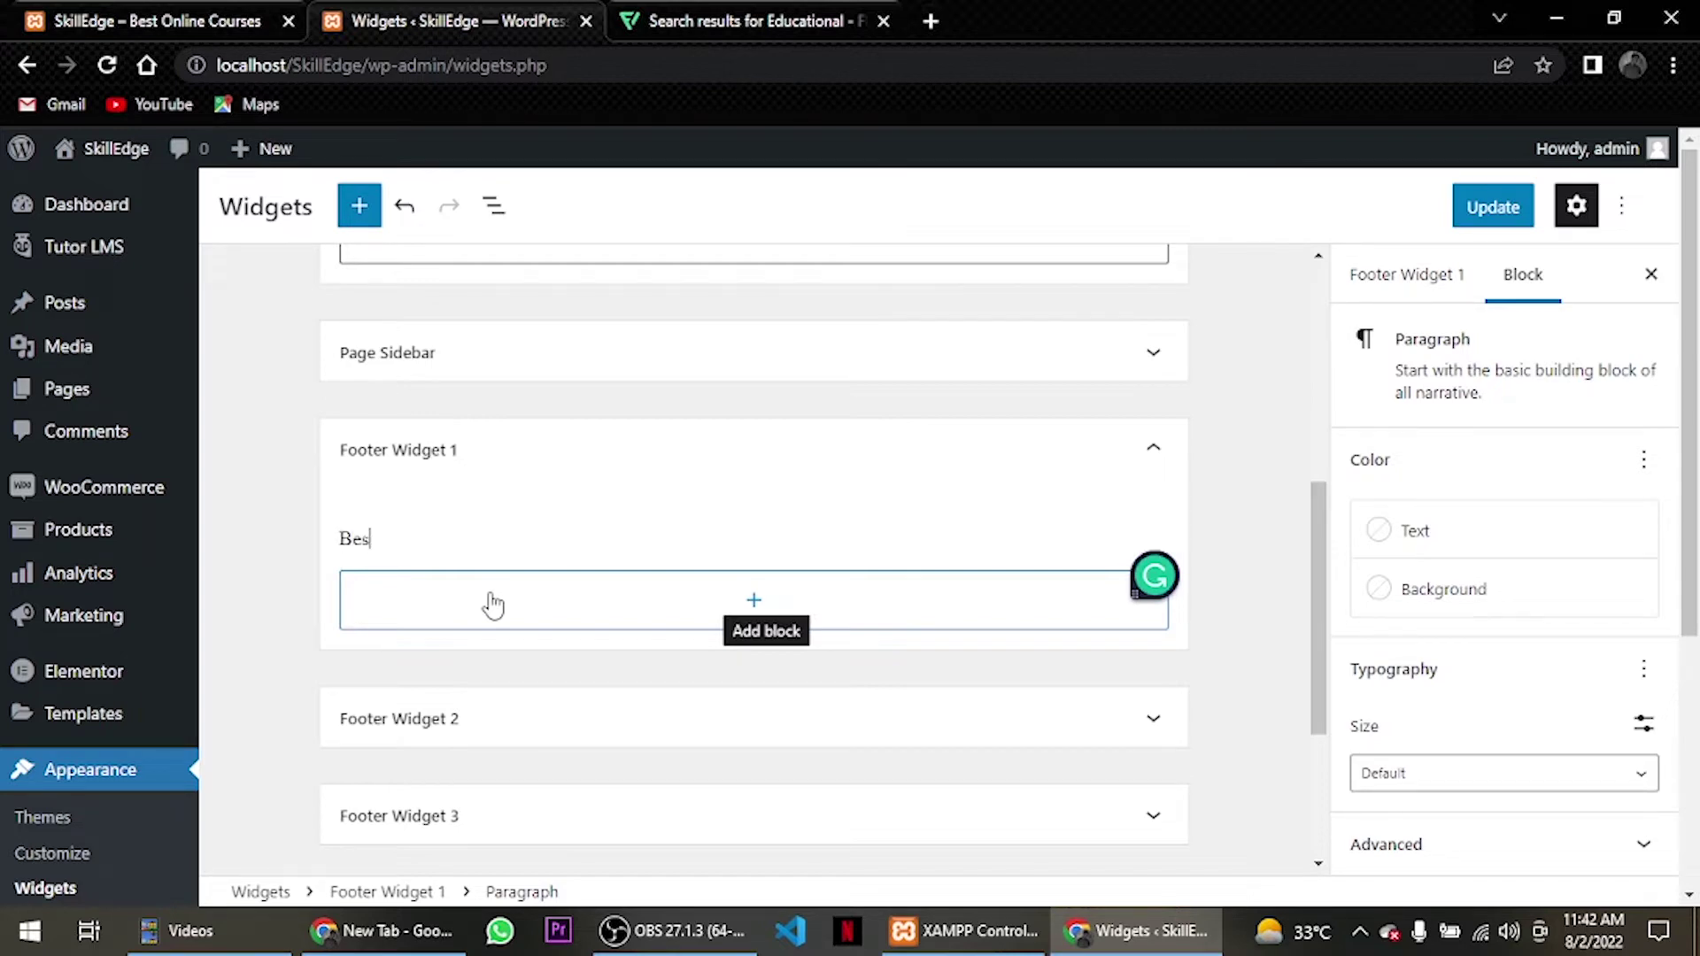
{"action": "type", "text": "t Online LMS Site"}
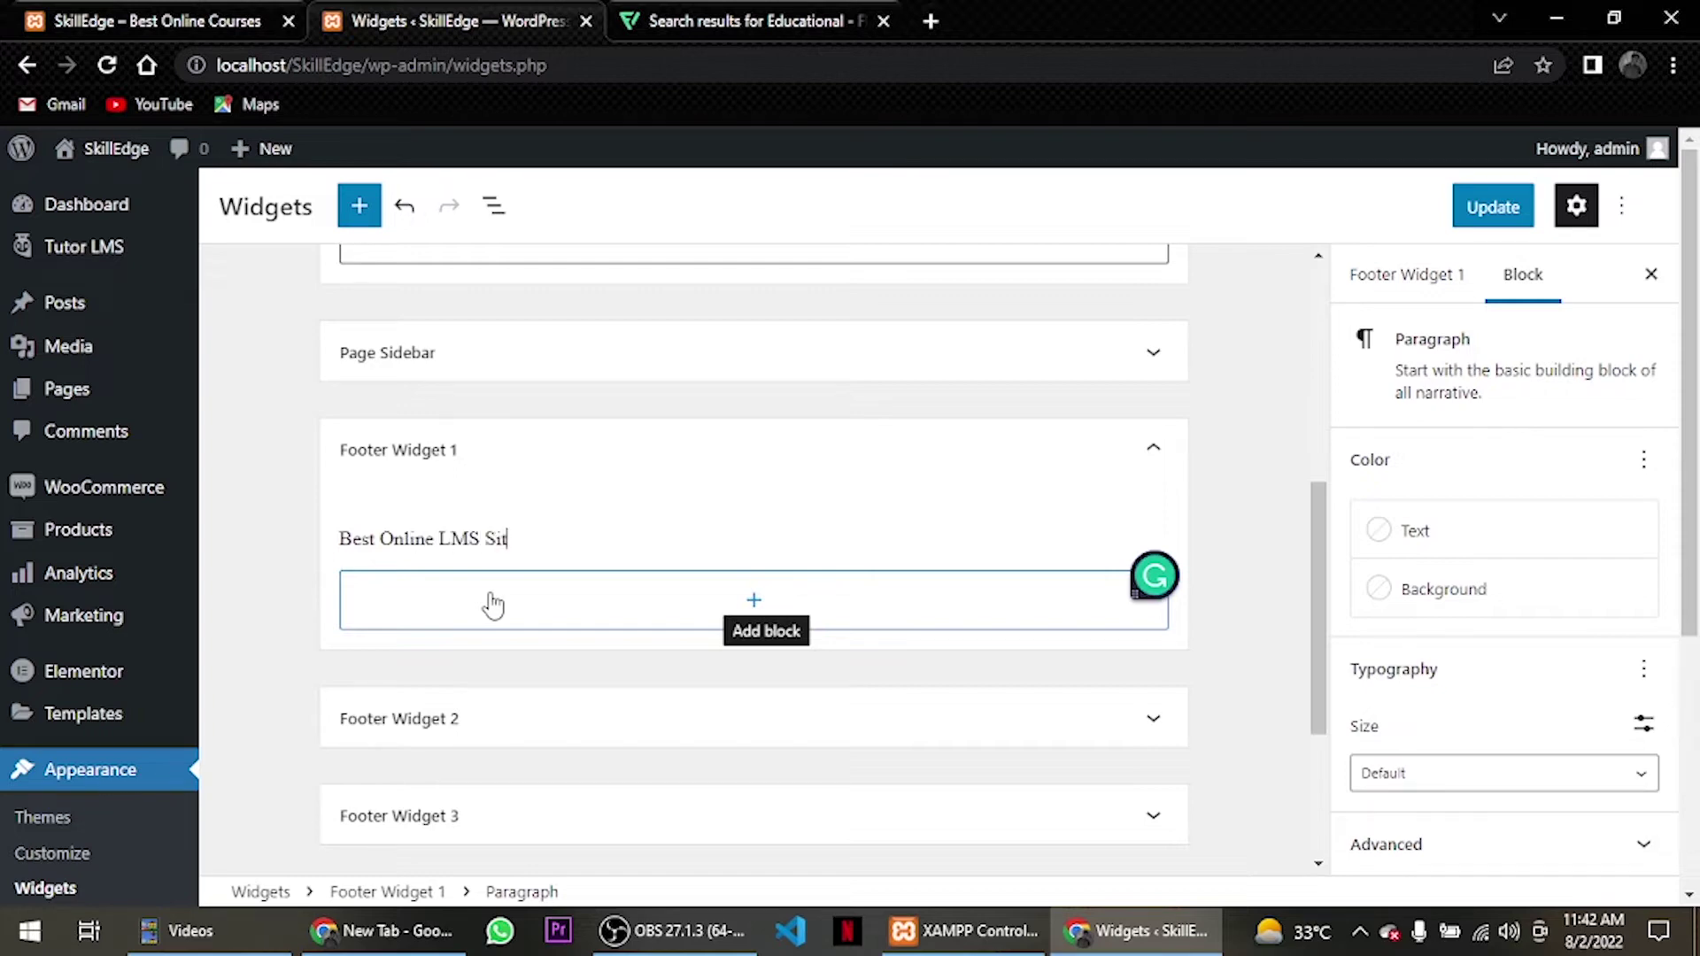
{"action": "key", "text": "Return"}
{"action": "key", "text": "Return"}
{"action": "key", "text": "BackSpace"}
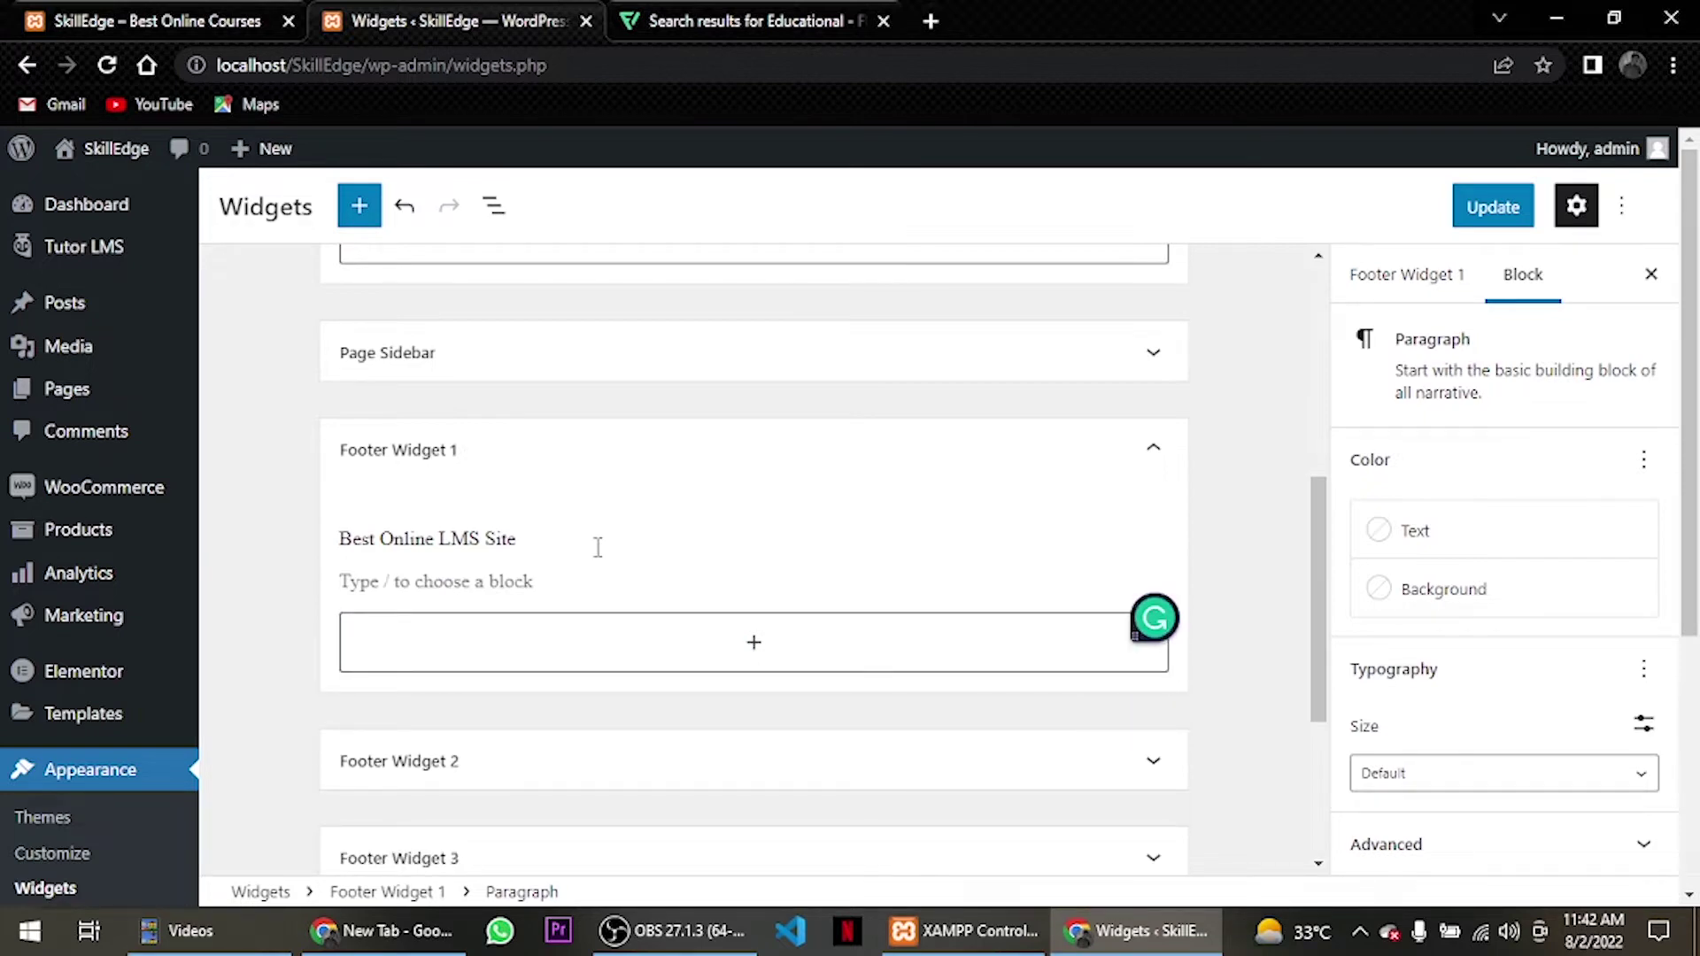
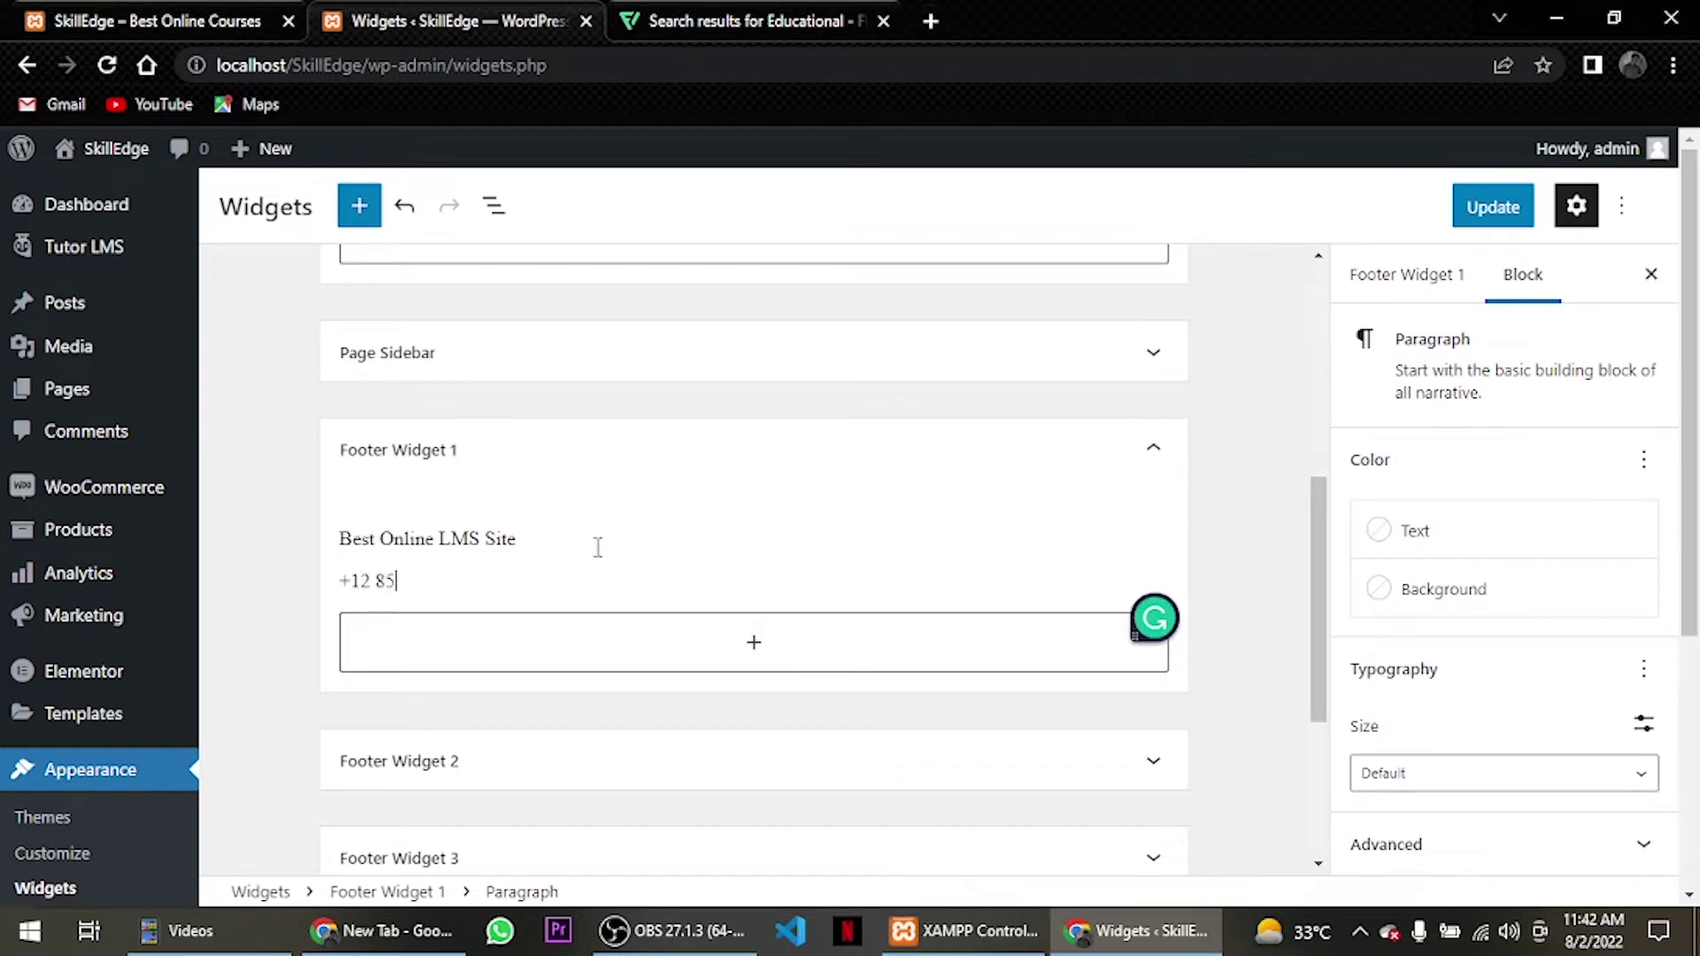
{"action": "key", "text": "Return"}
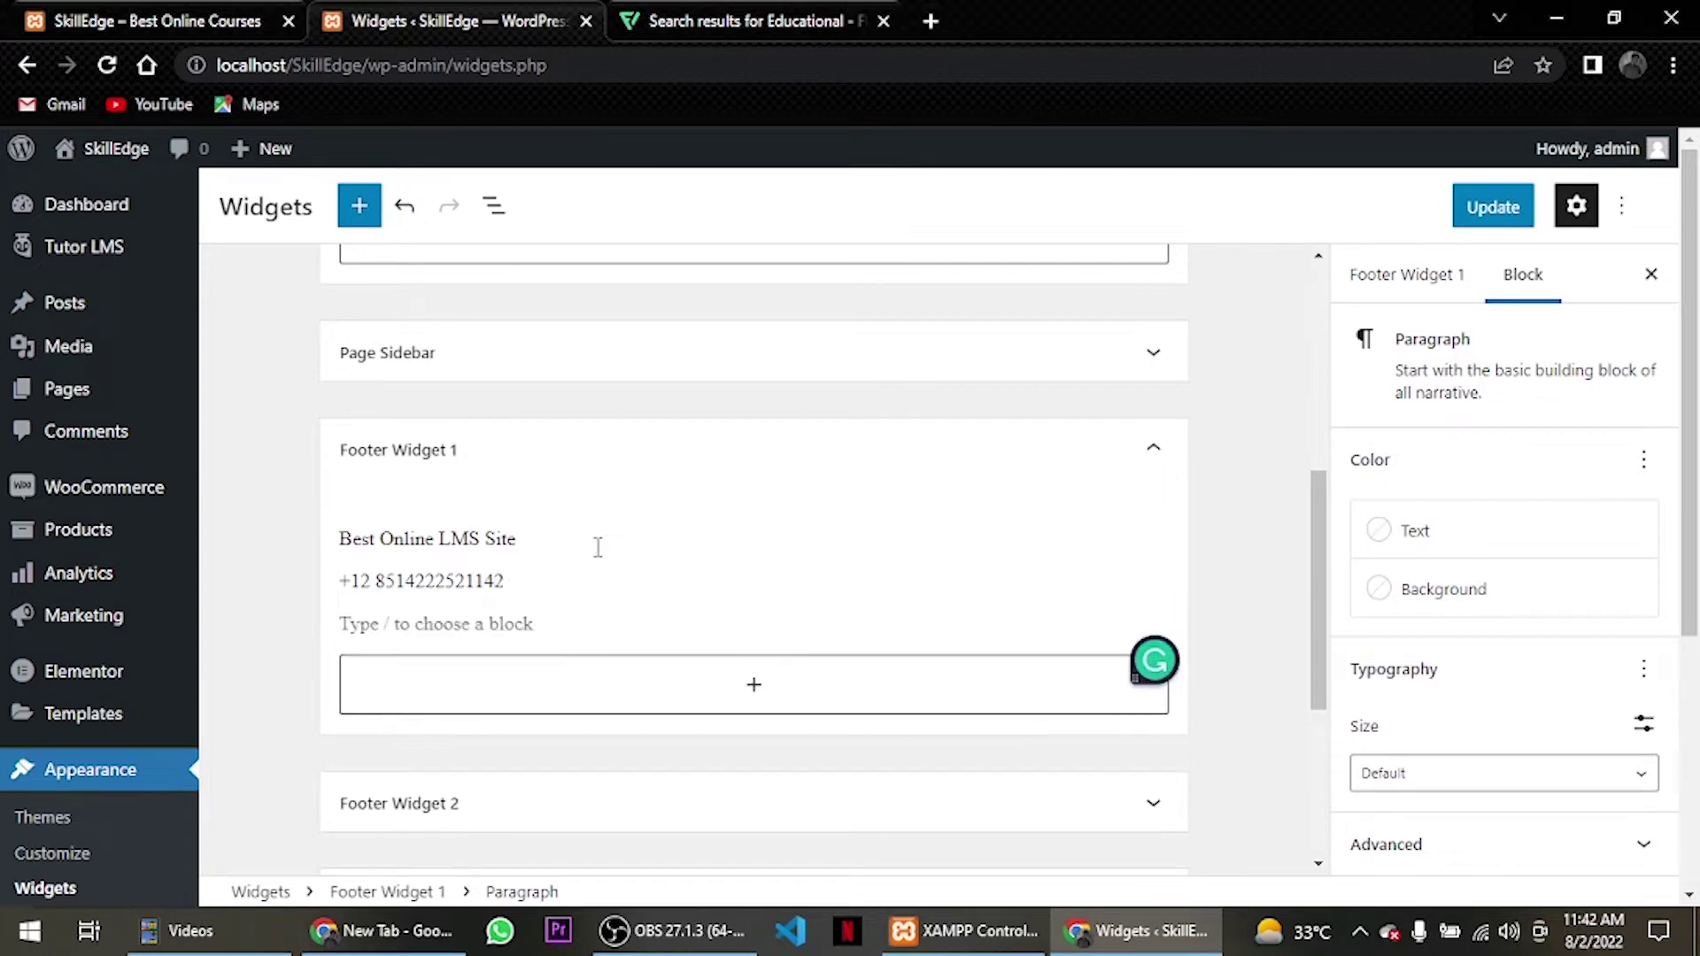
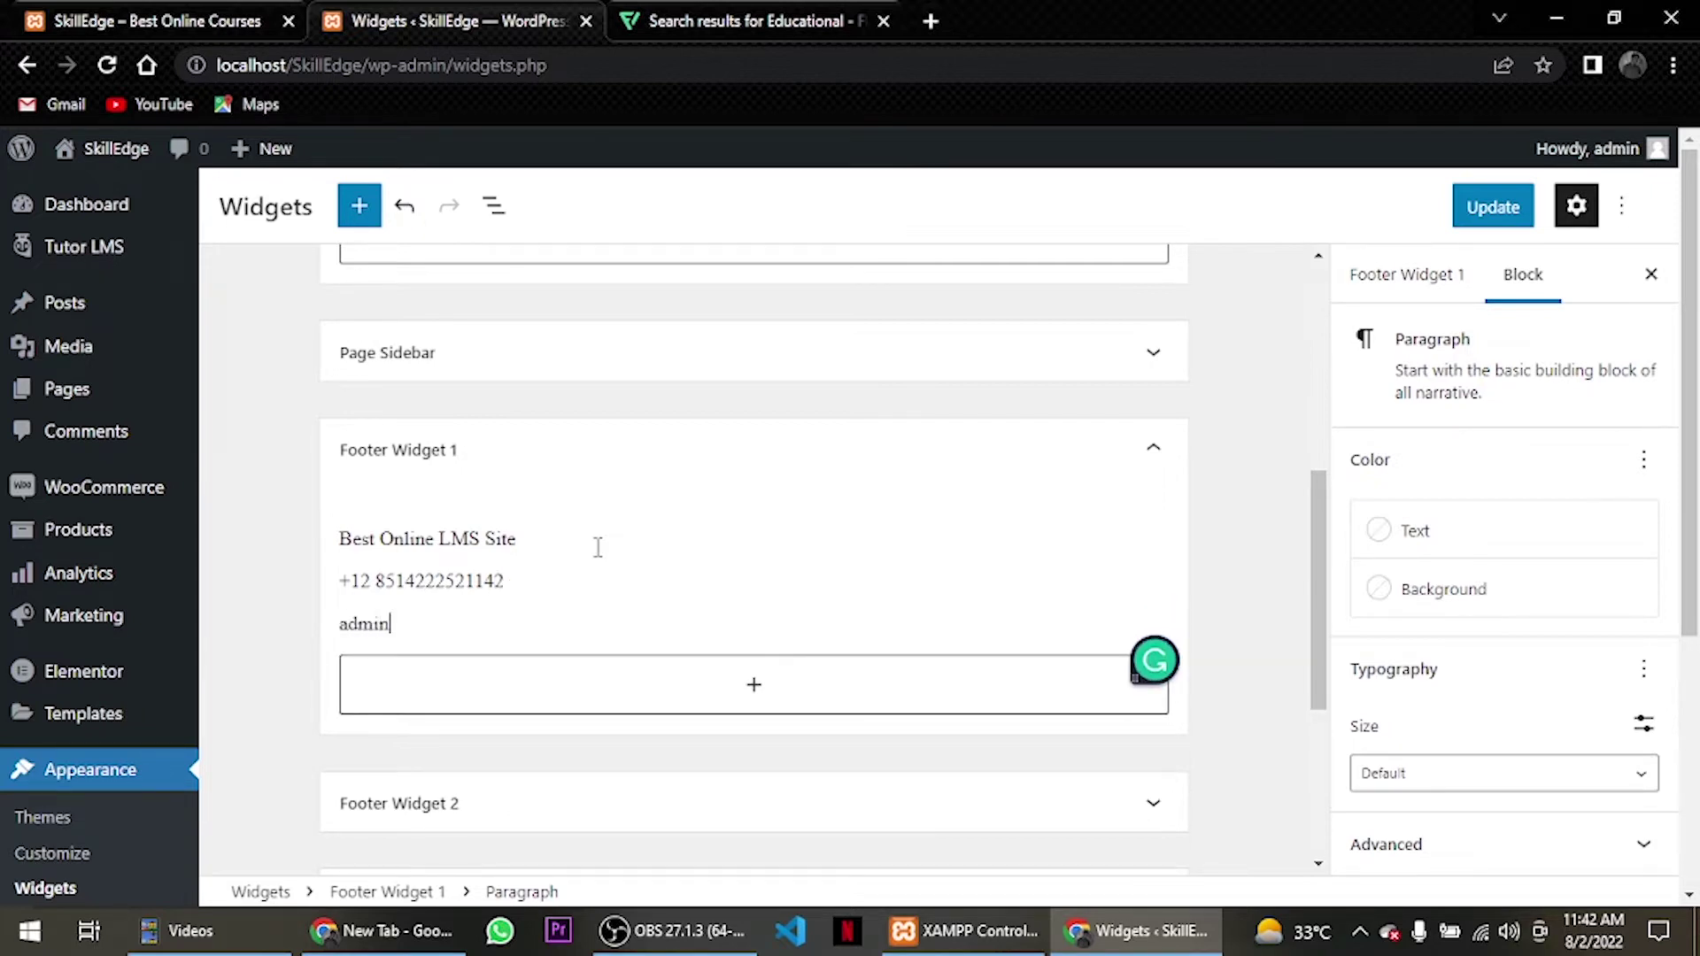
{"action": "scroll", "coordinate": [598, 548], "scroll_direction": "down", "scroll_amount": 3}
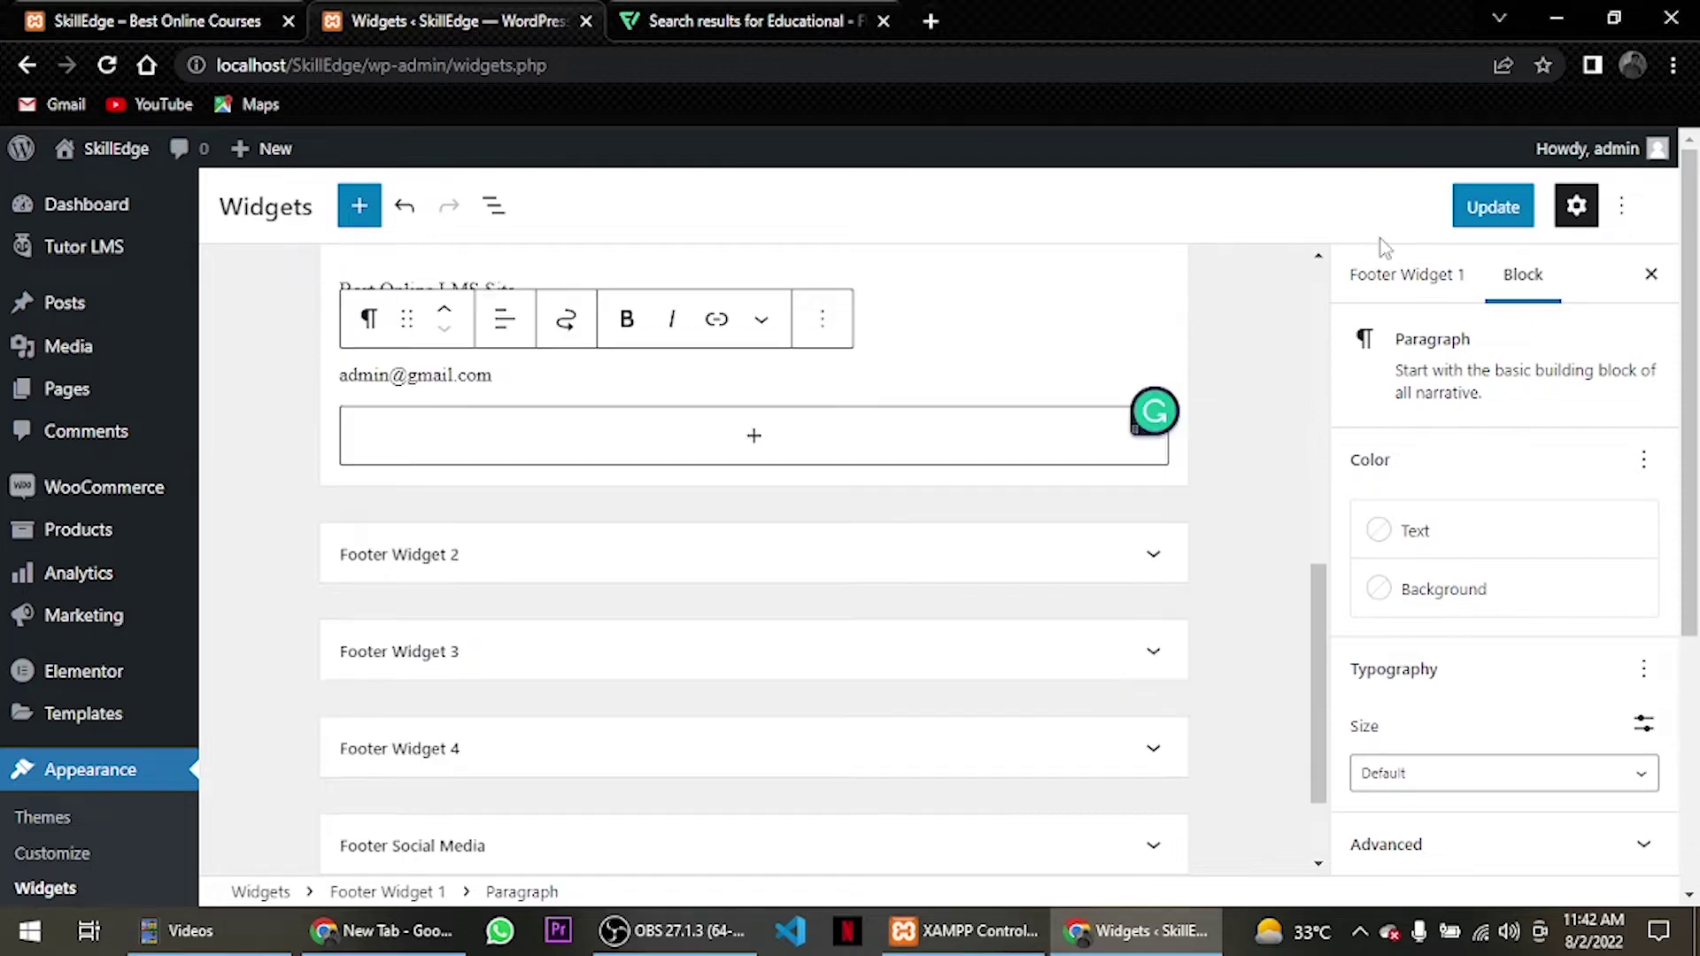
{"action": "left_click", "coordinate": [1493, 207]}
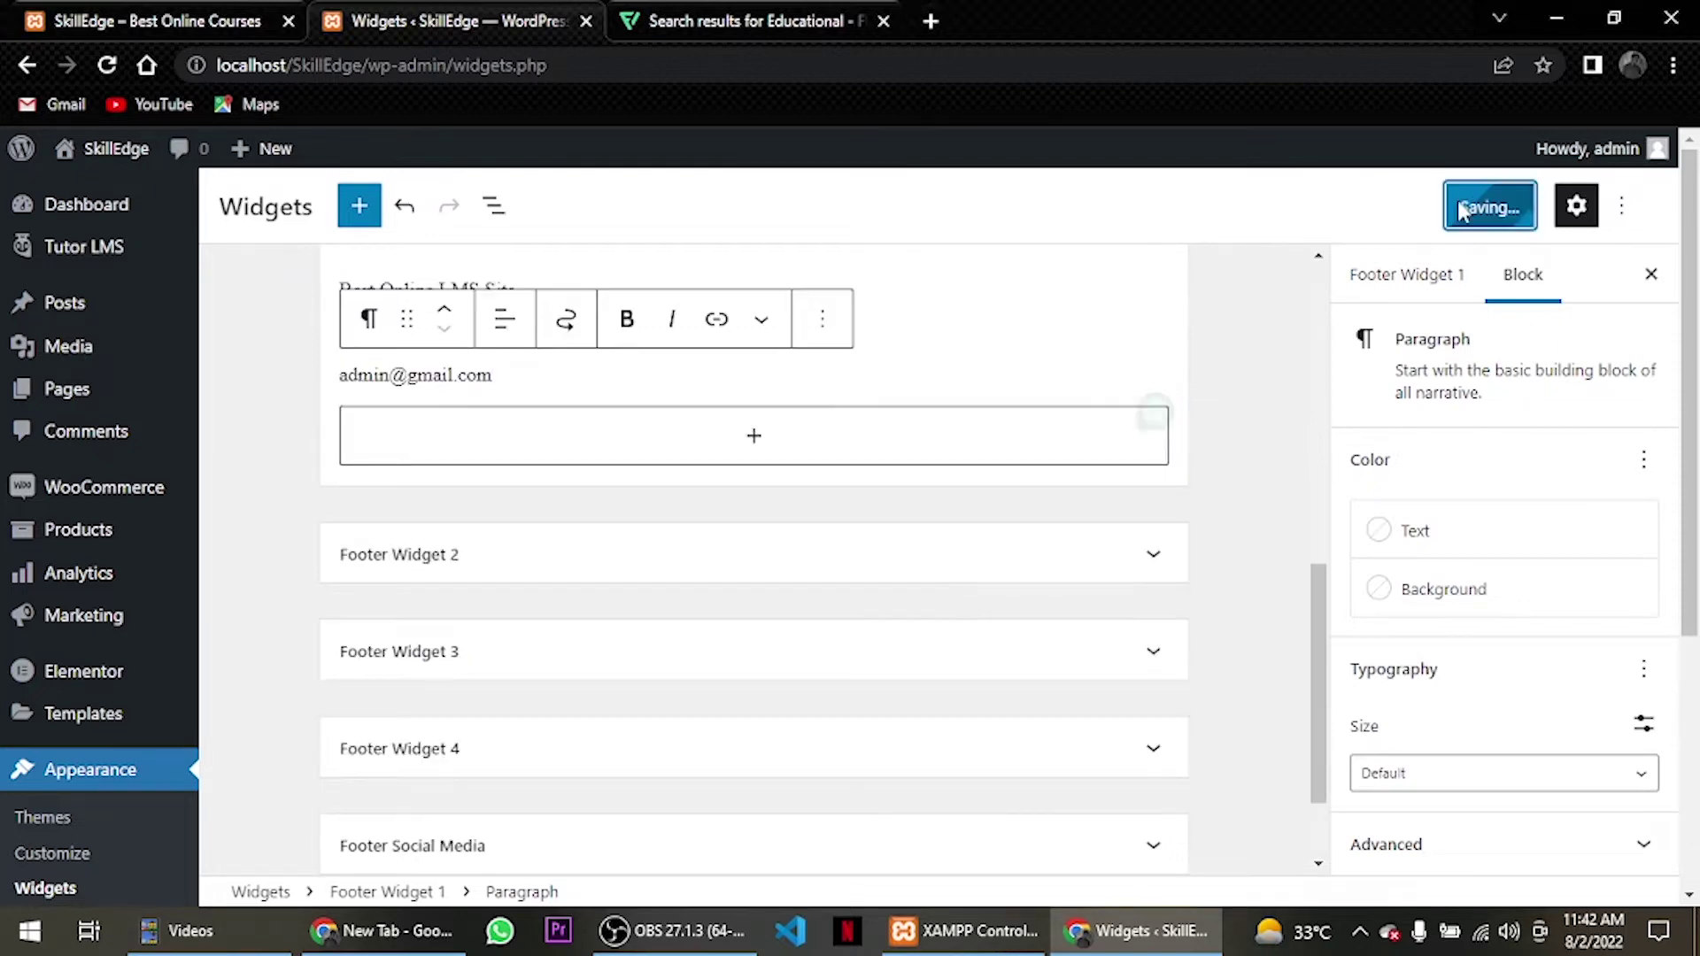
{"action": "left_click", "coordinate": [493, 555]}
{"action": "scroll", "coordinate": [505, 493], "scroll_direction": "down", "scroll_amount": 3}
Insert a Navigation Menu widget into Footer Widget 2.
{"action": "left_click", "coordinate": [567, 385]}
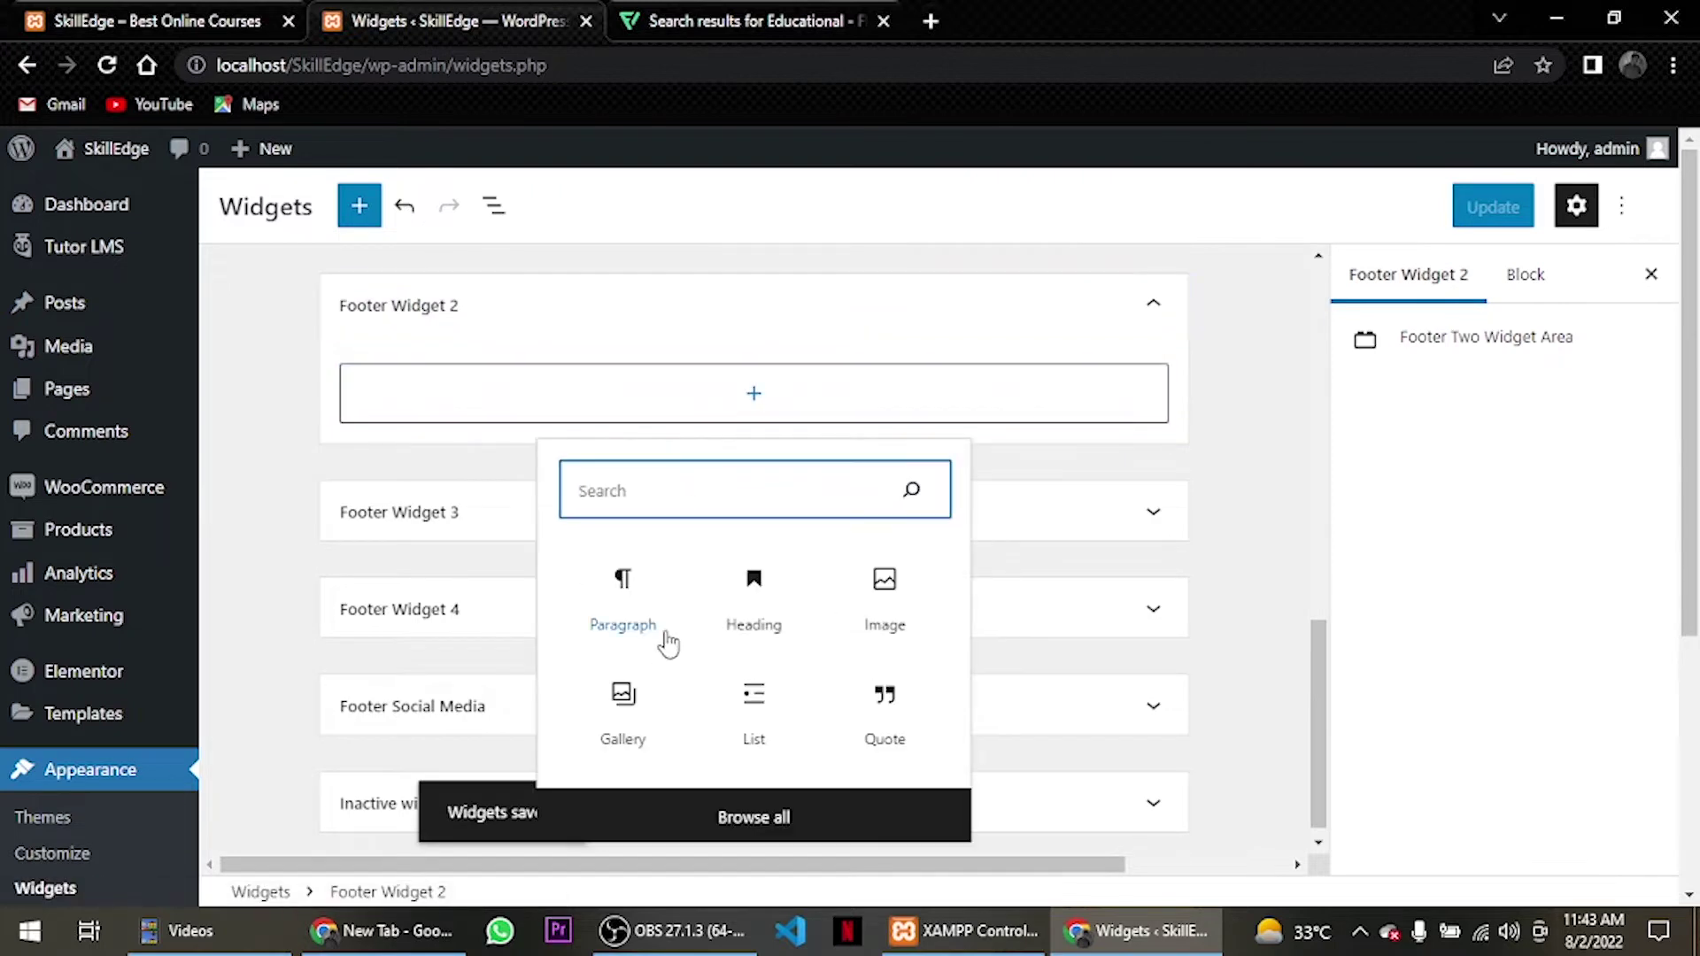
{"action": "type", "text": "n"}
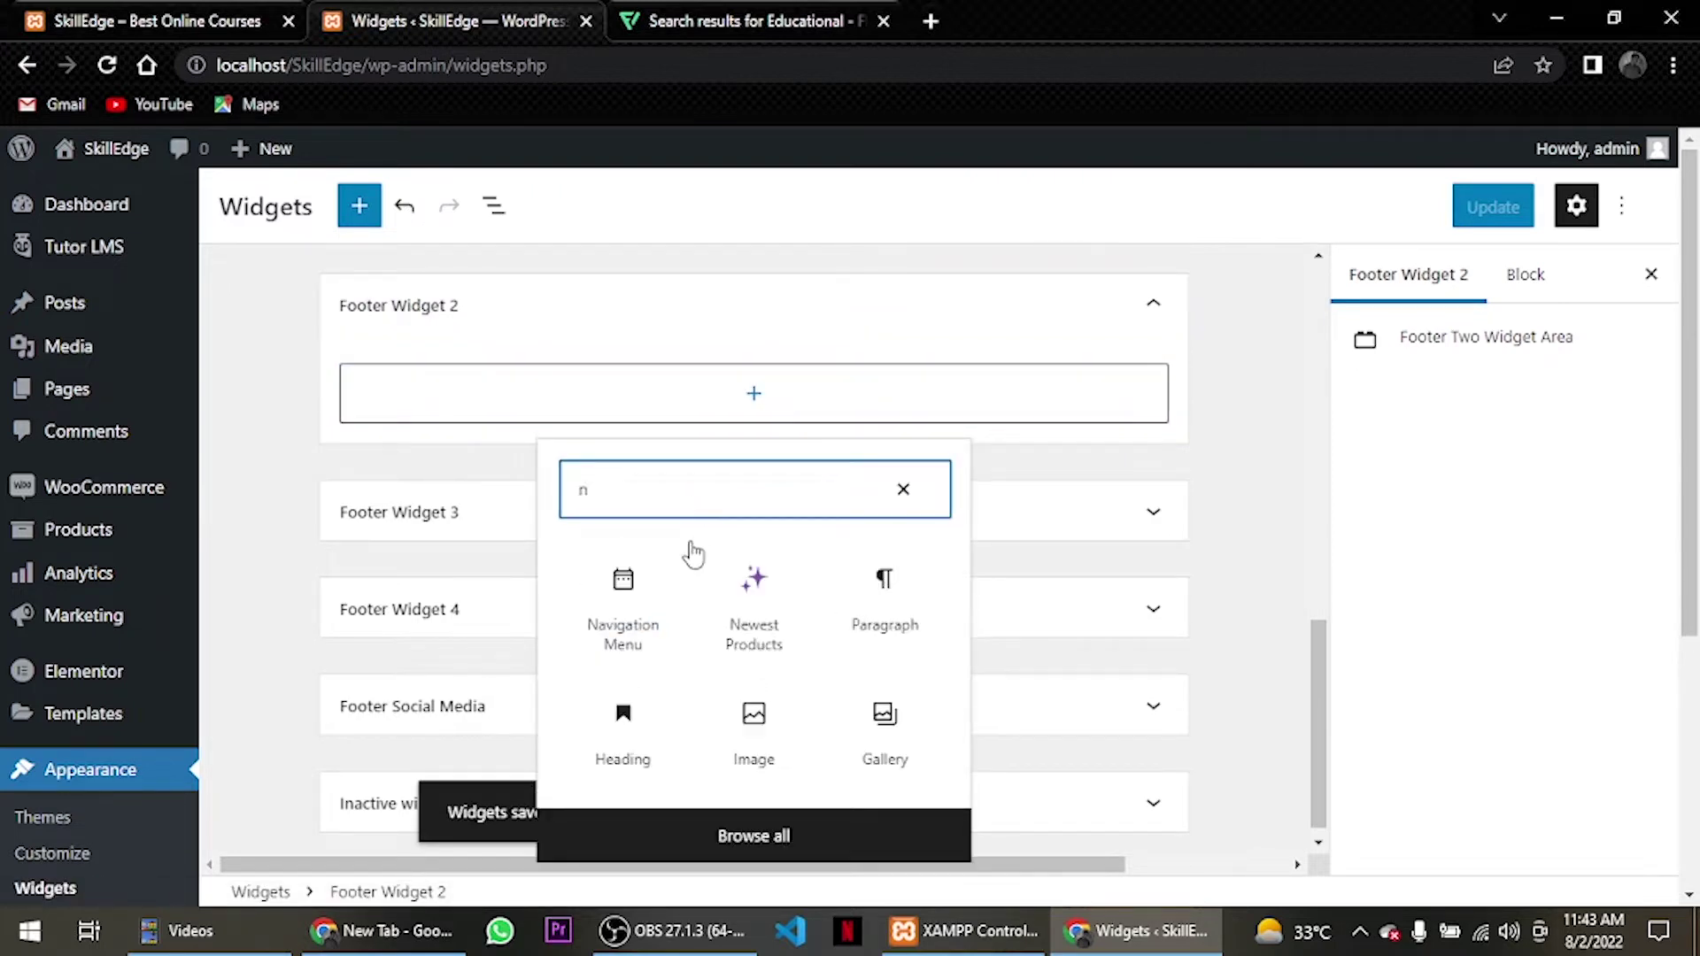
{"action": "left_click", "coordinate": [632, 612]}
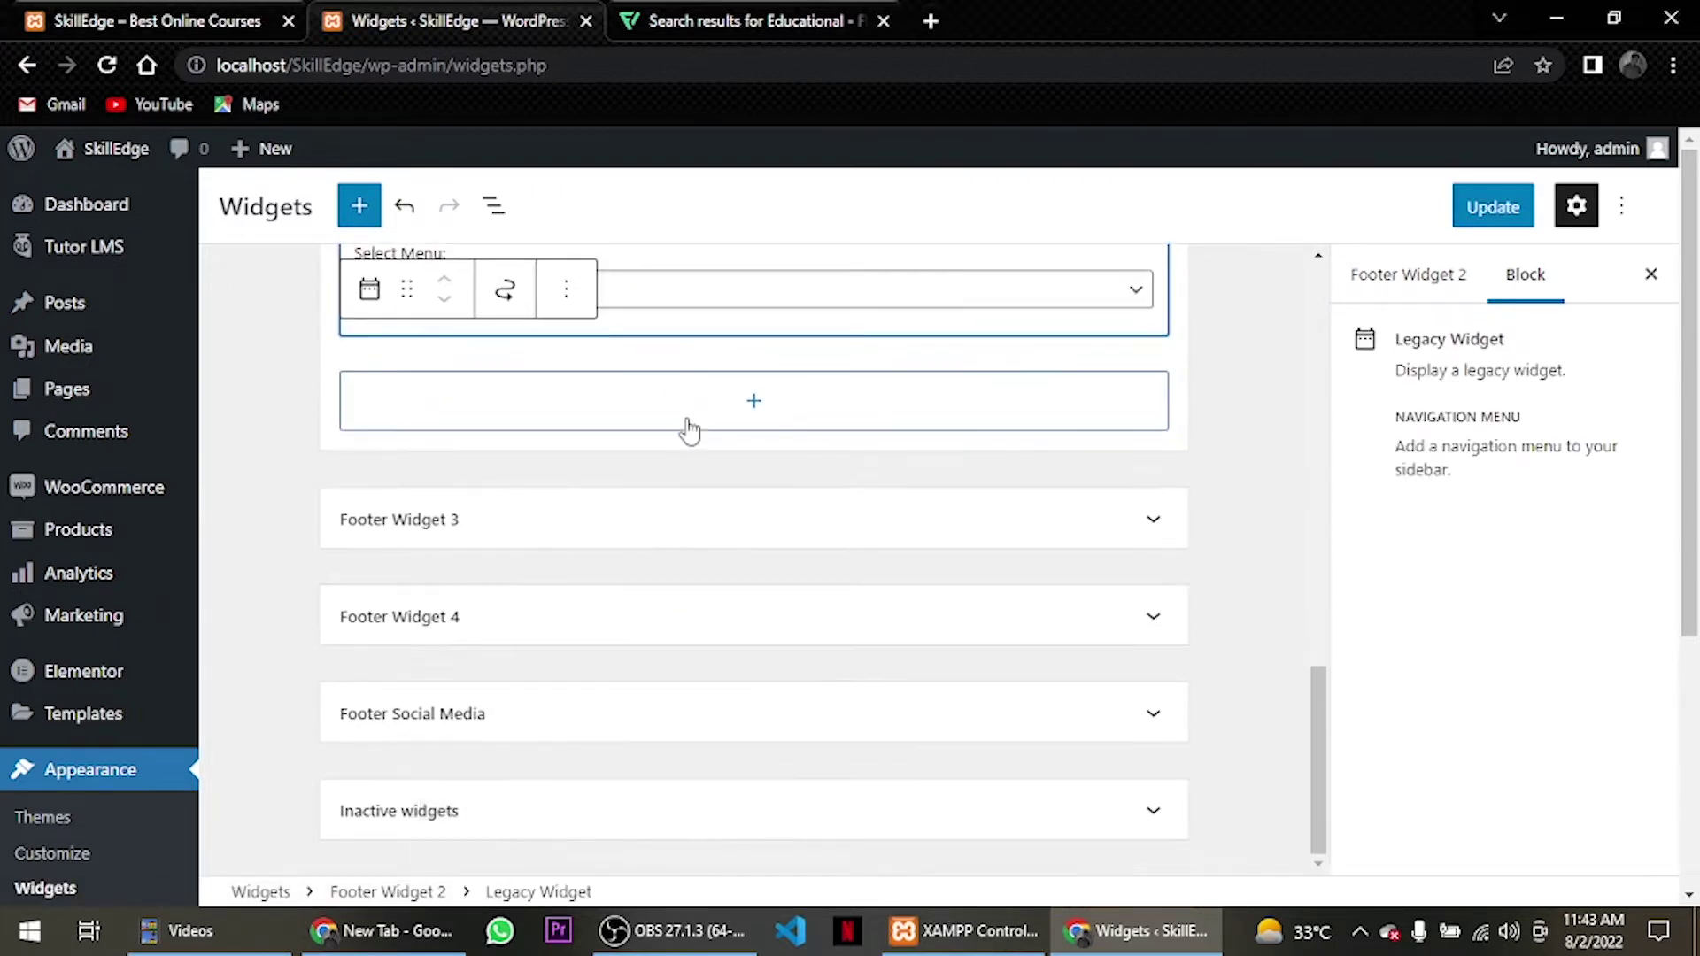
Title the widget 'Quick Links' and select the Footer 1 menu.
{"action": "left_click", "coordinate": [598, 456]}
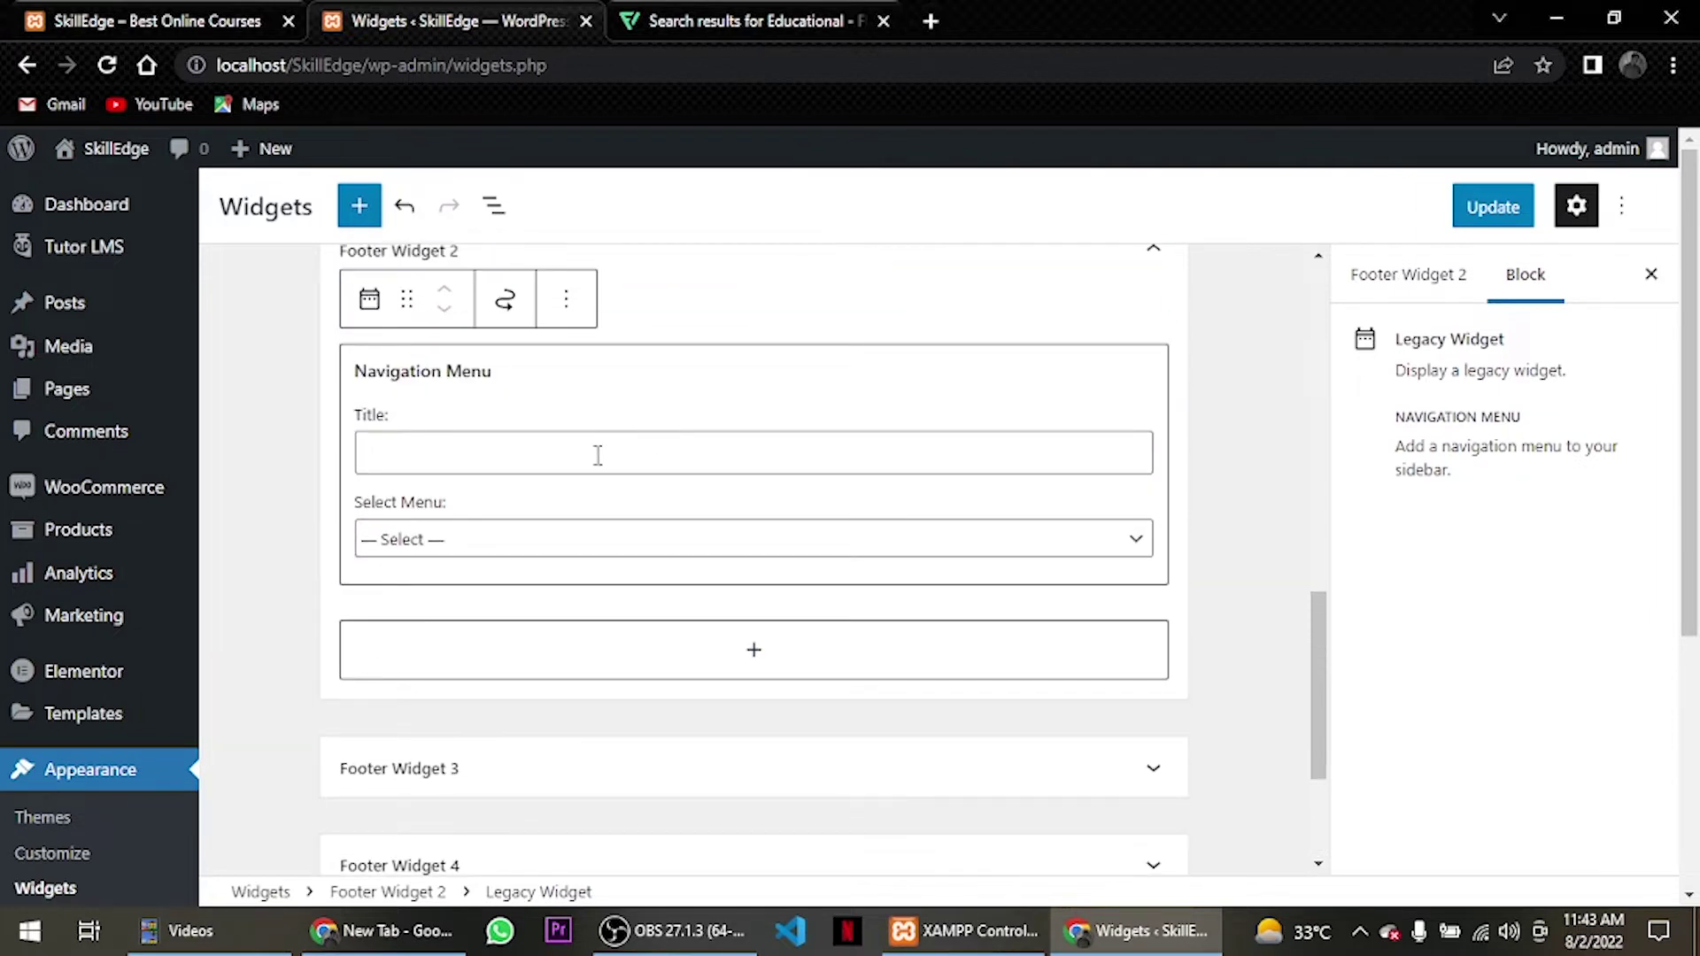
{"action": "type", "text": "Quick Links"}
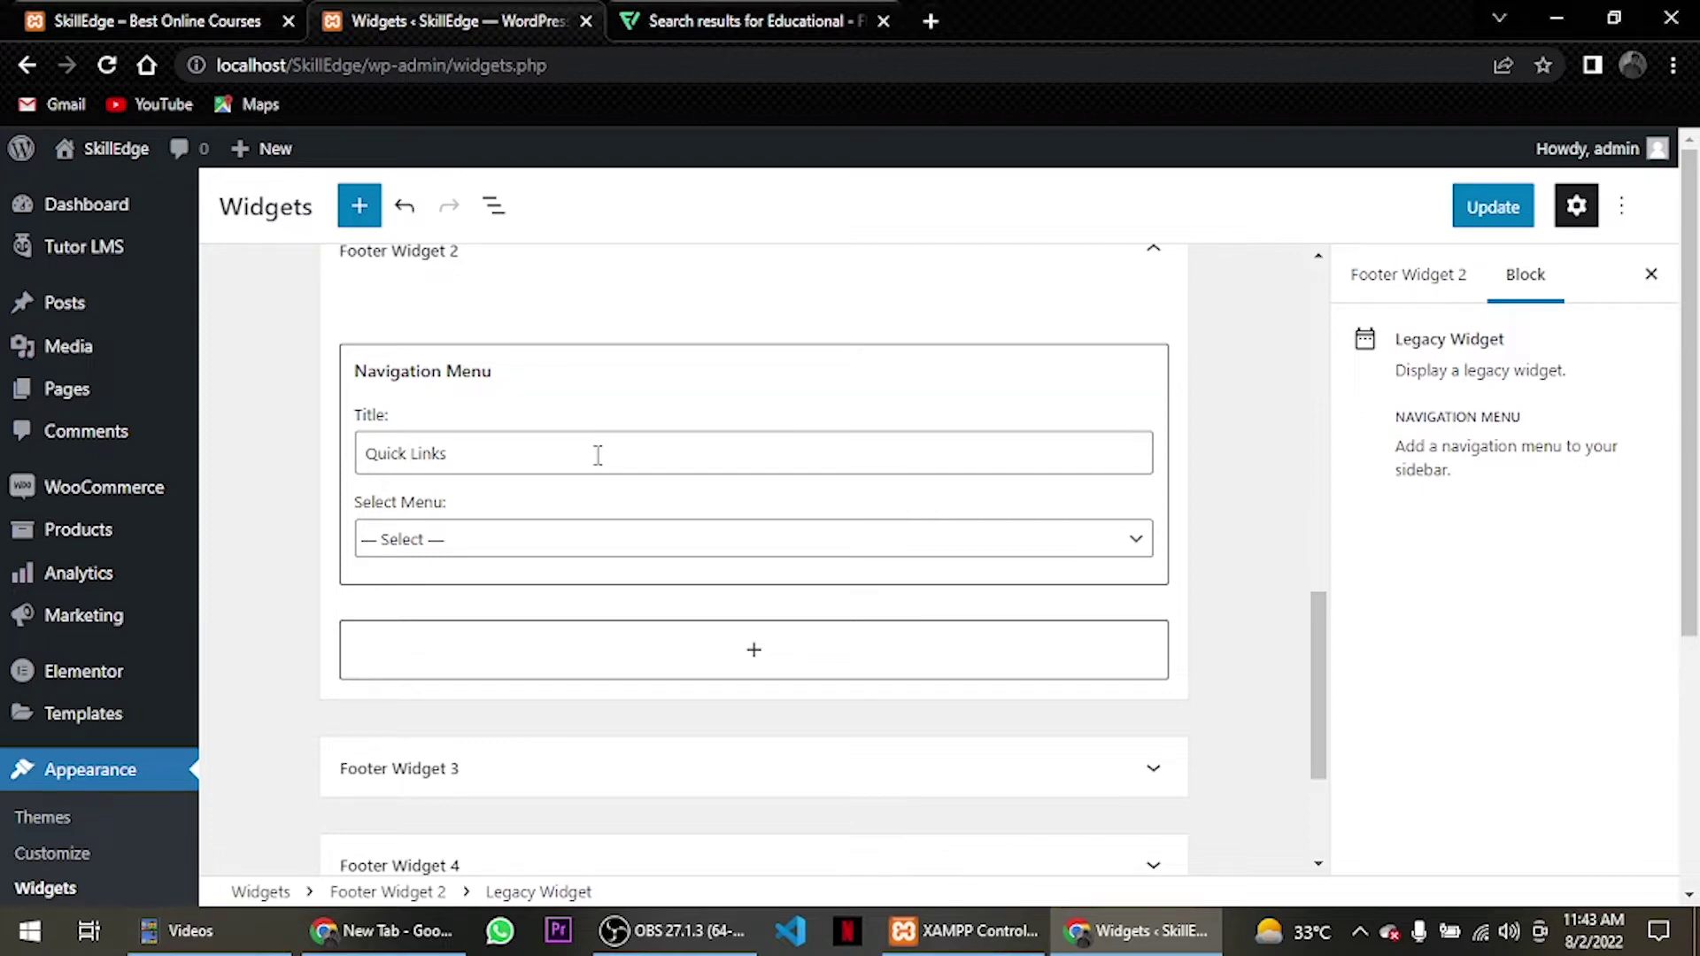
{"action": "left_click", "coordinate": [585, 540]}
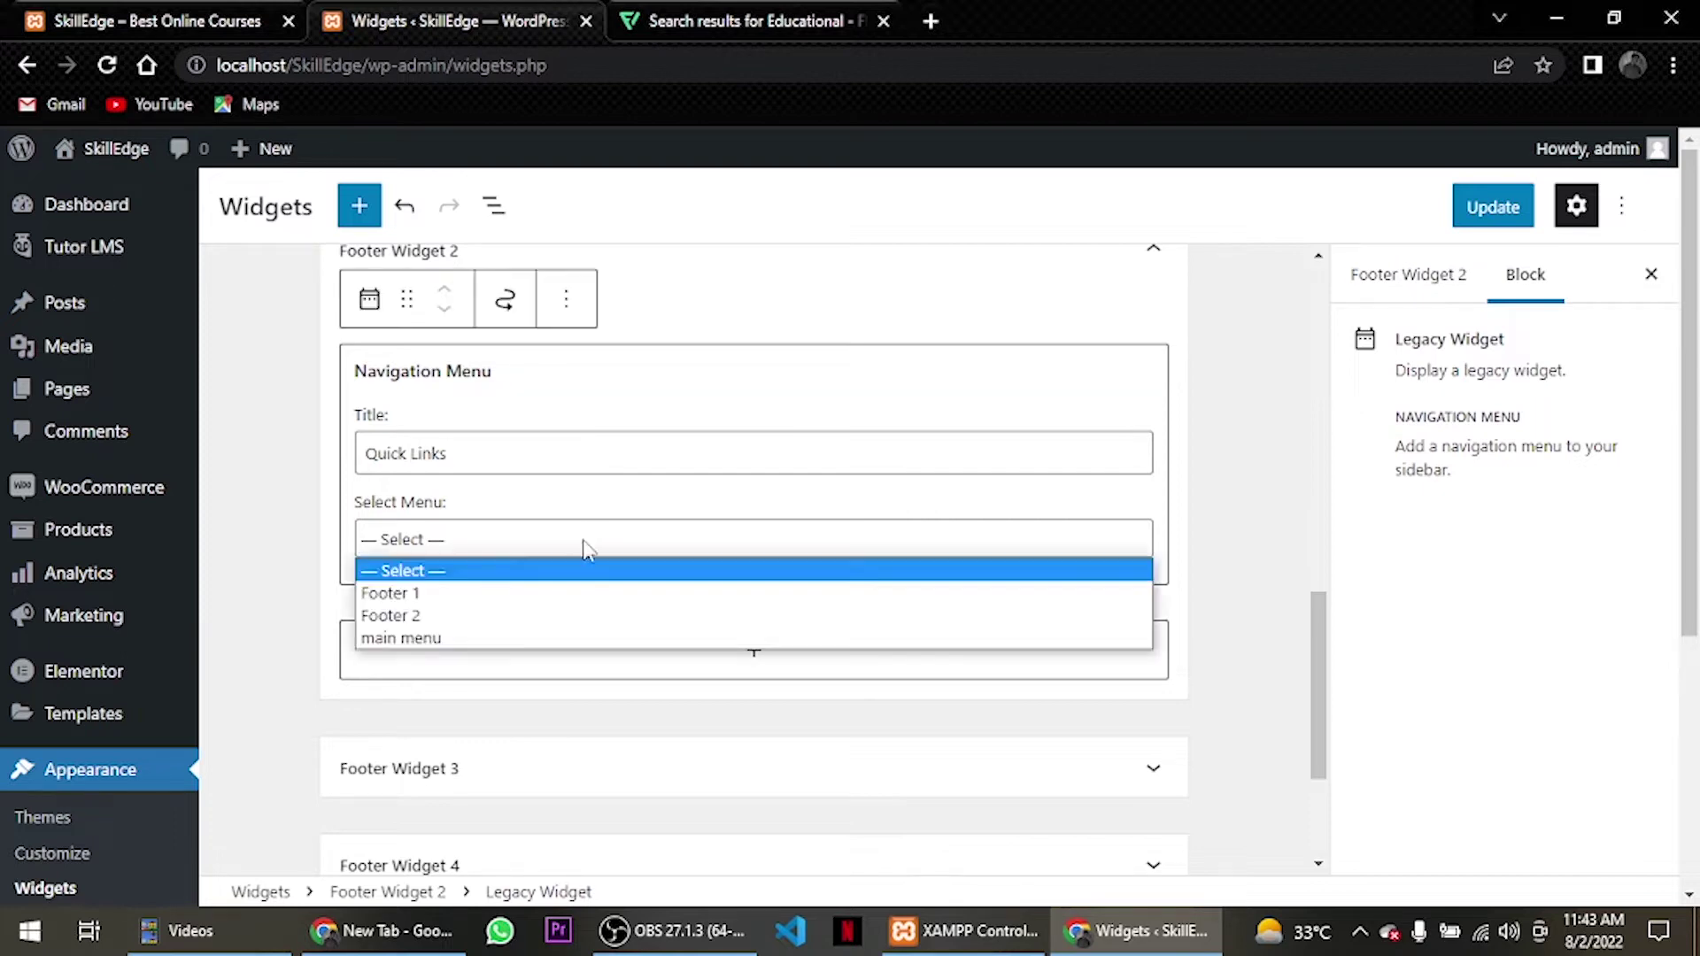
{"action": "left_click", "coordinate": [568, 592]}
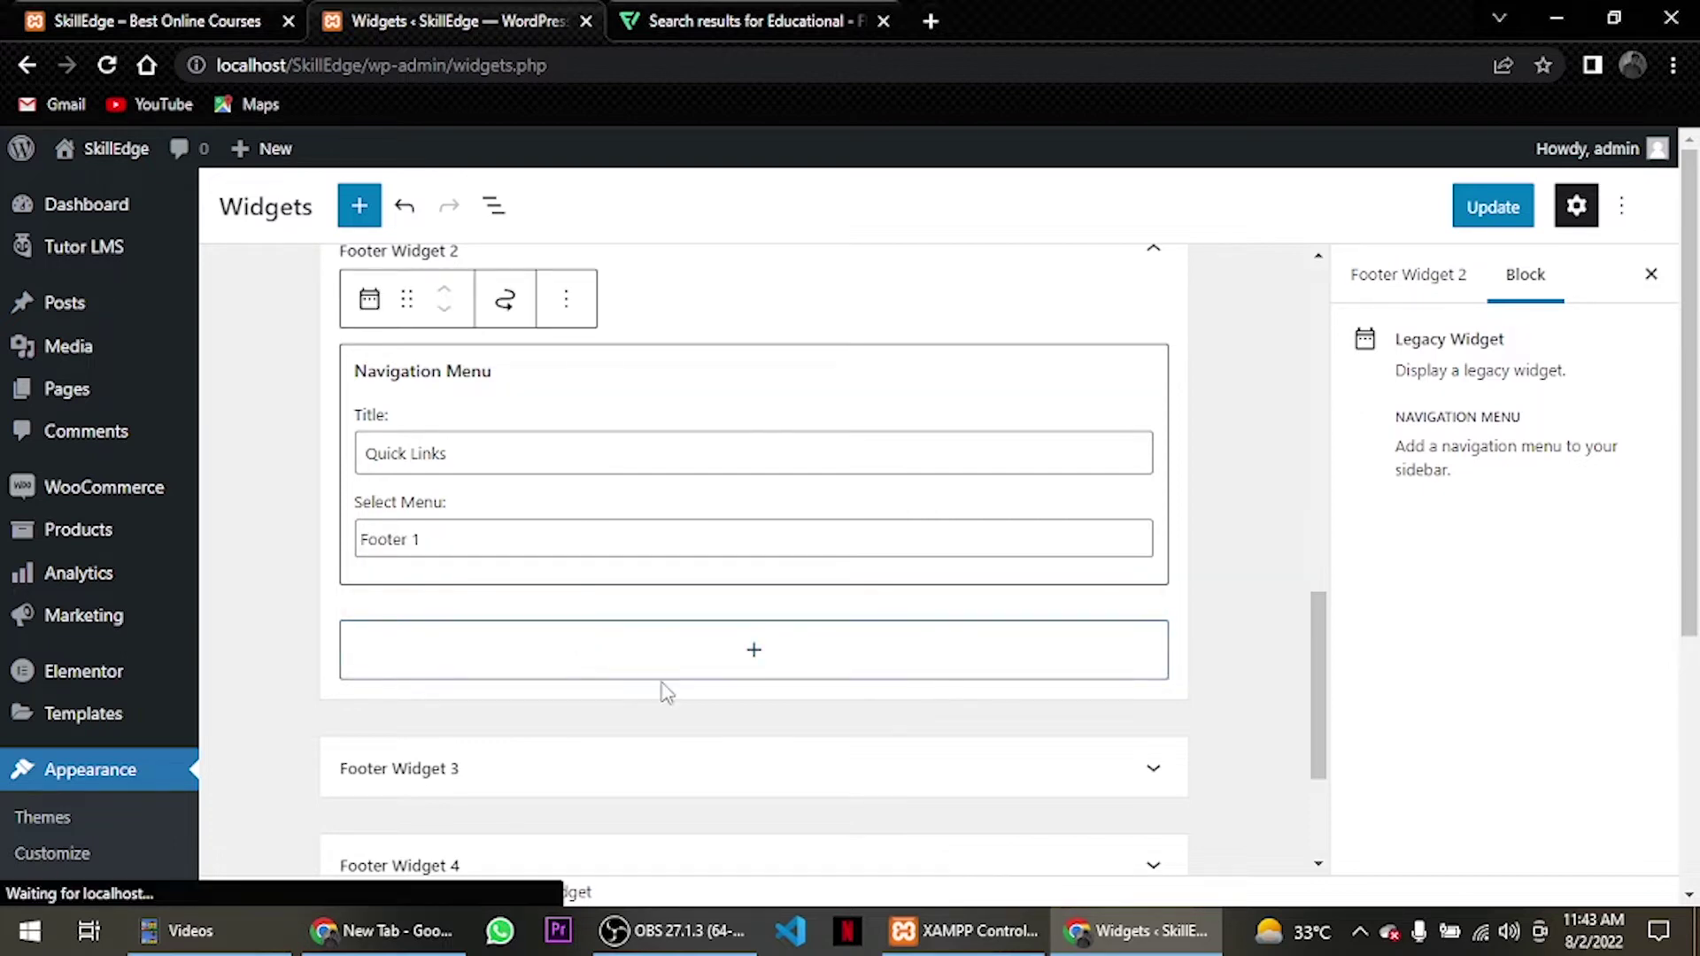
{"action": "scroll", "coordinate": [659, 682], "scroll_direction": "down", "scroll_amount": 1}
{"action": "left_click", "coordinate": [627, 666]}
{"action": "scroll", "coordinate": [620, 611], "scroll_direction": "up", "scroll_amount": 2}
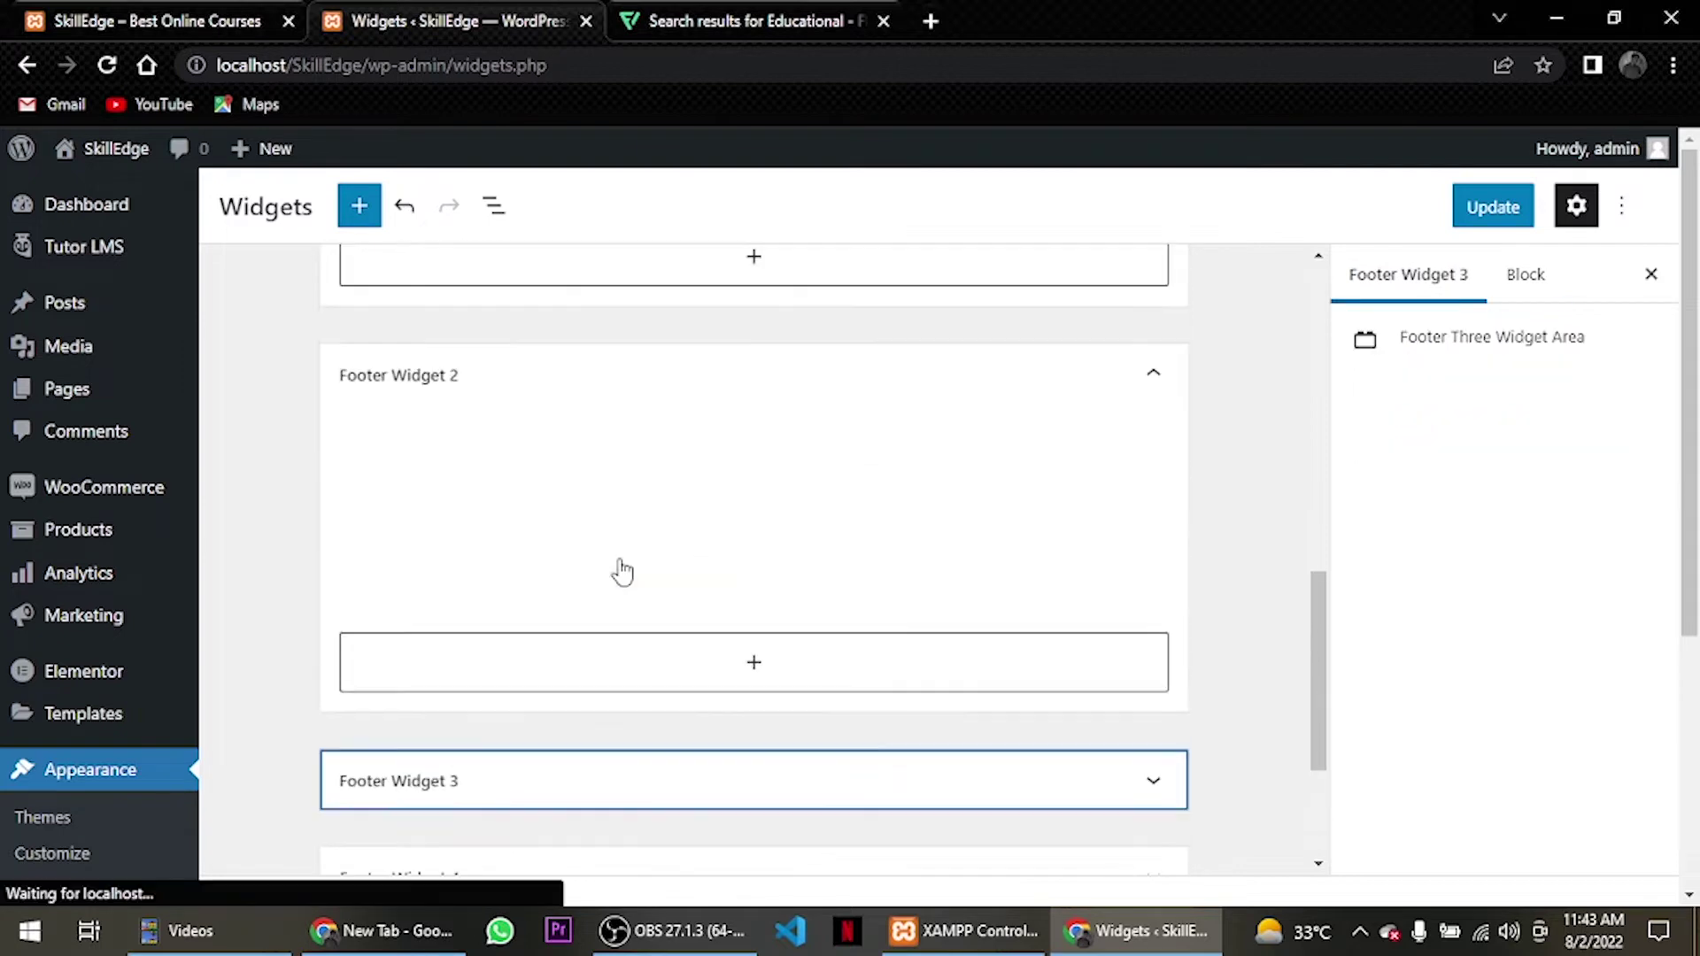
{"action": "scroll", "coordinate": [558, 620], "scroll_direction": "down", "scroll_amount": 2}
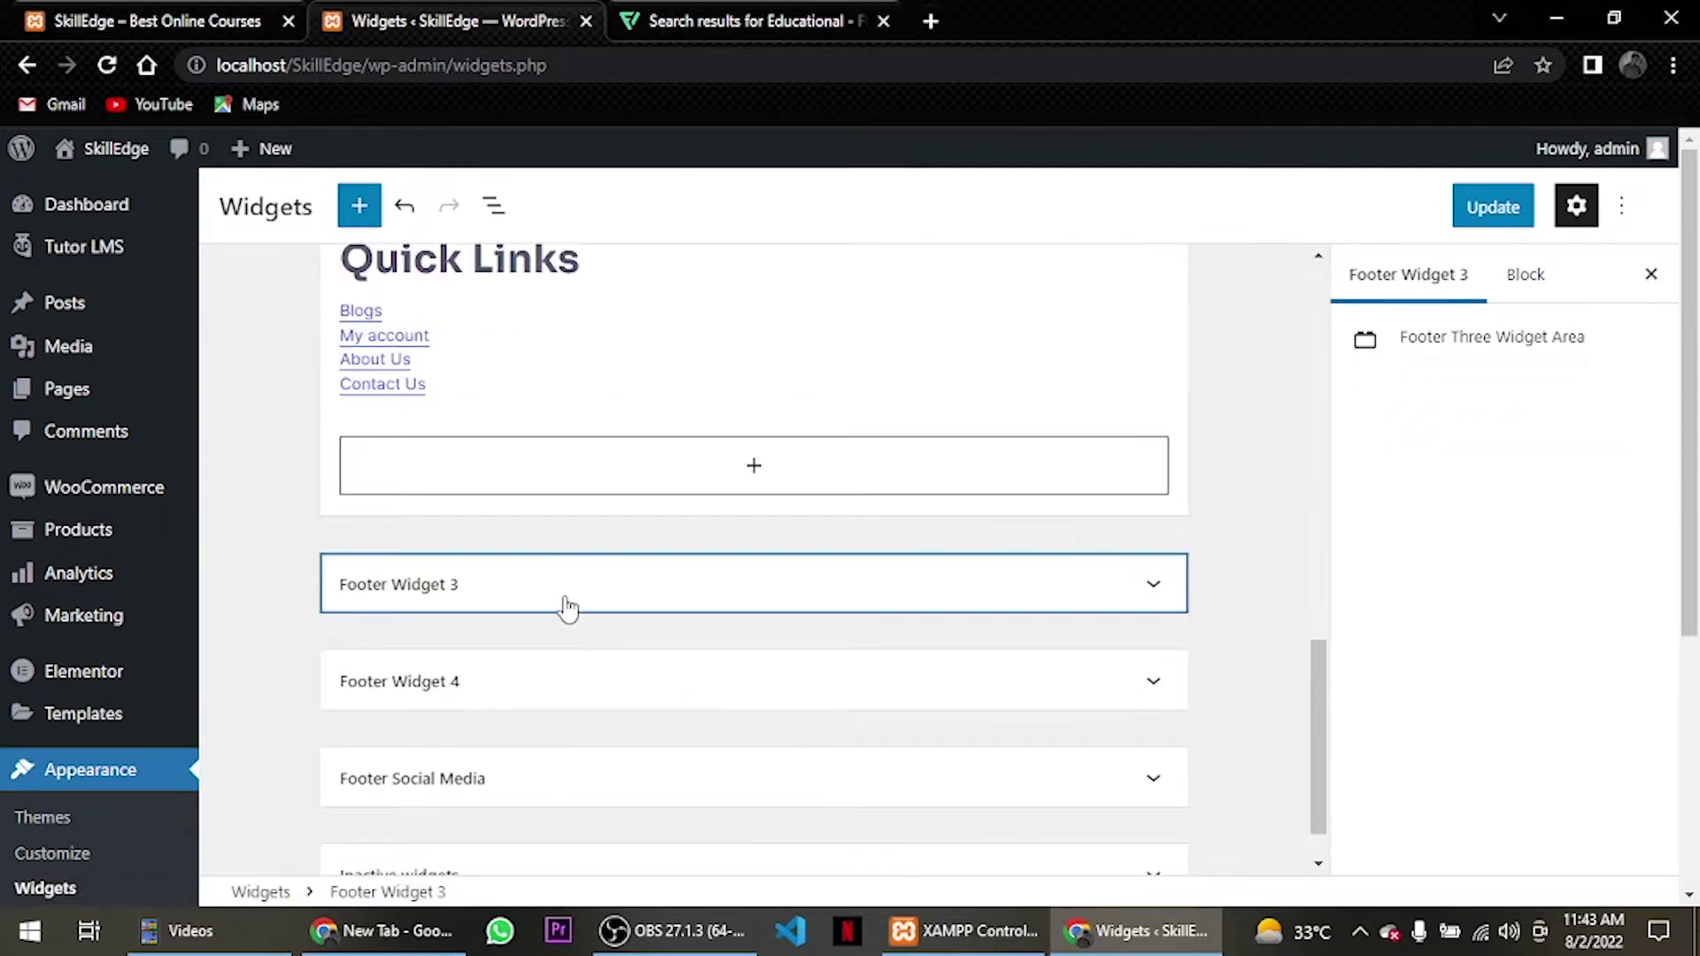
Add a Navigation Menu widget titled 'Resources' using the Footer 2 menu to Footer Widget 3.
{"action": "left_click", "coordinate": [569, 608]}
{"action": "left_click", "coordinate": [575, 571]}
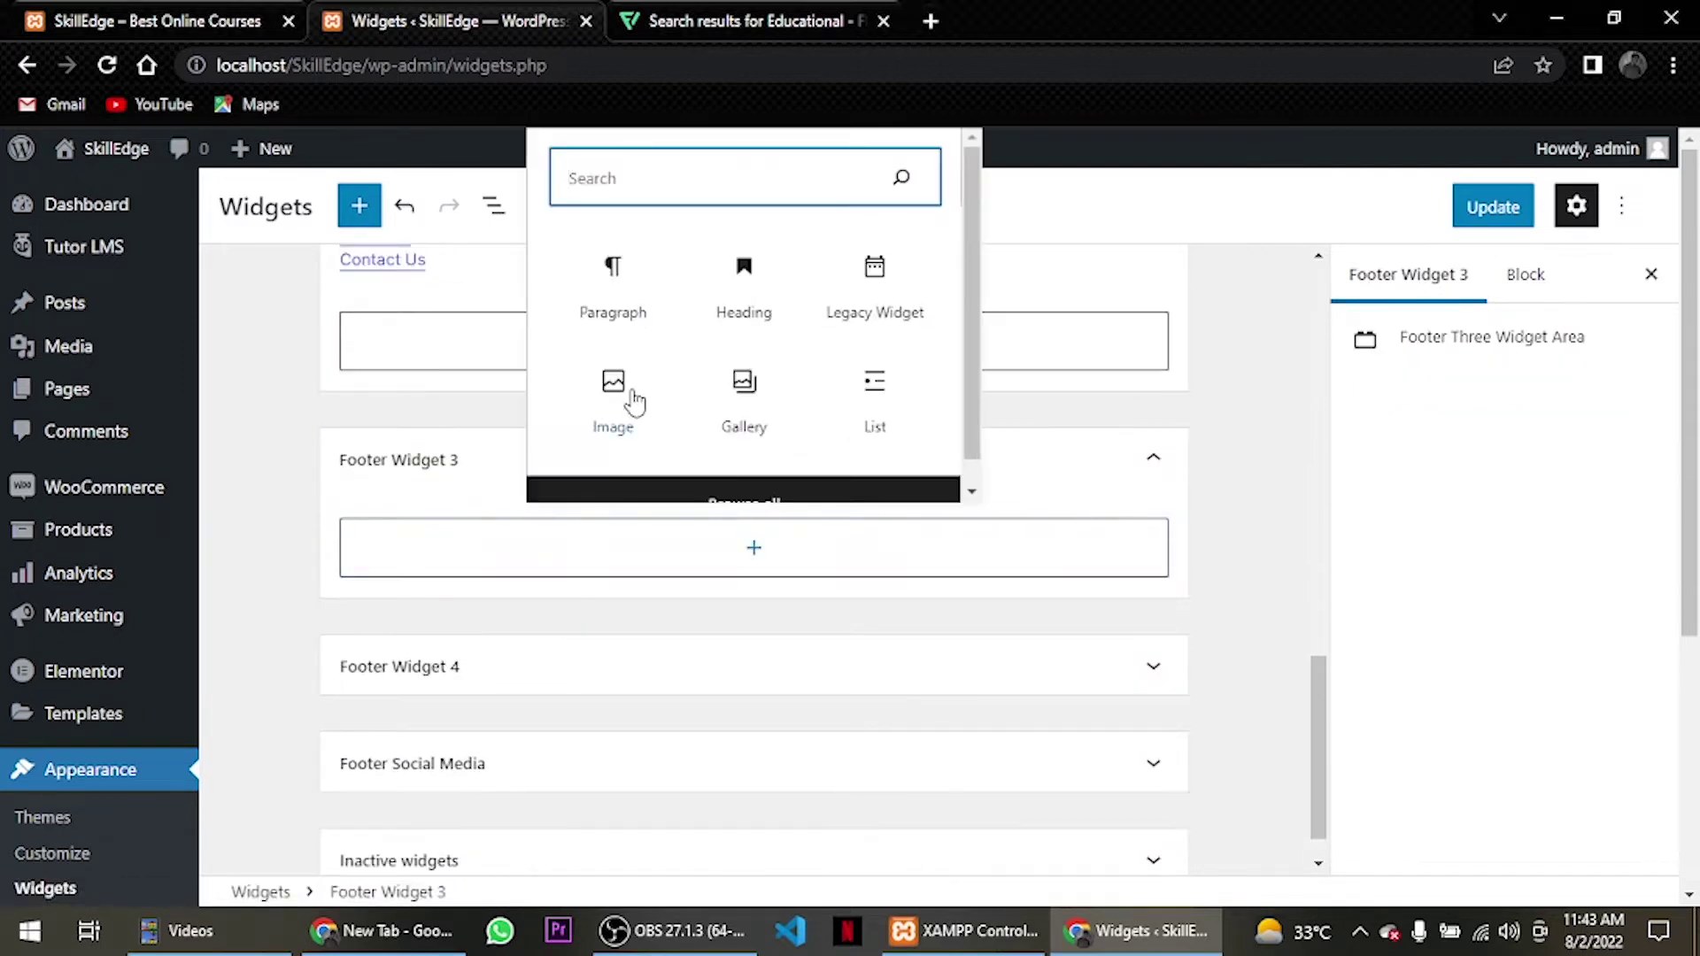
{"action": "type", "text": "na"}
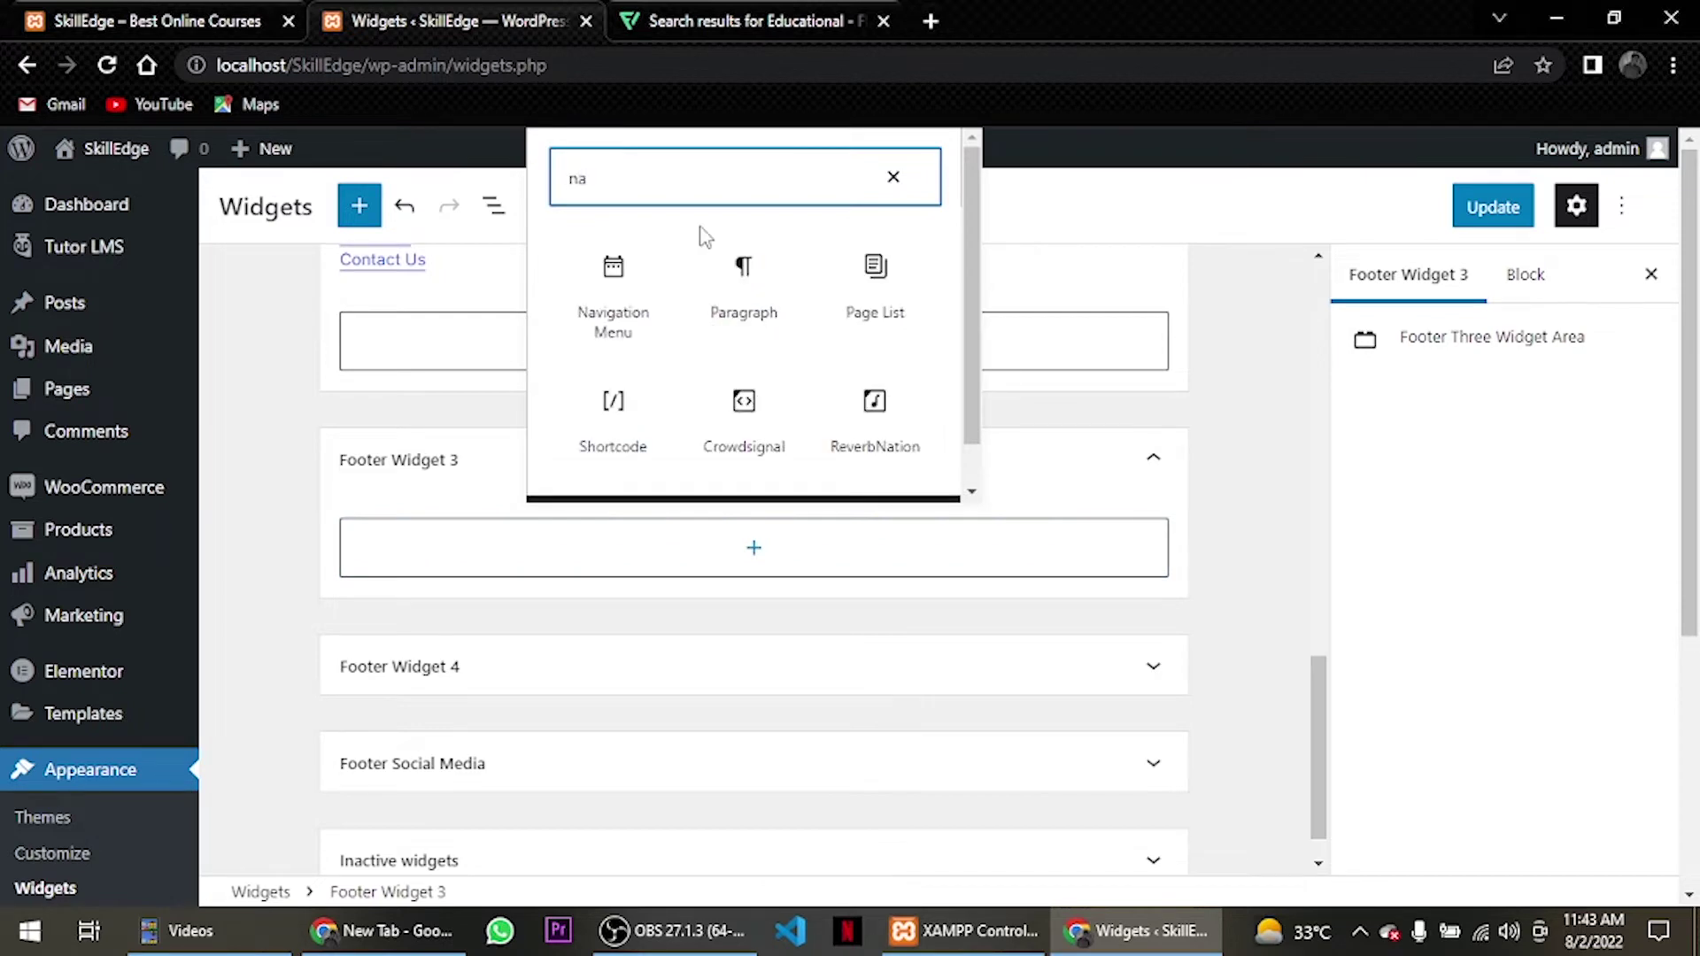
{"action": "left_click", "coordinate": [611, 288]}
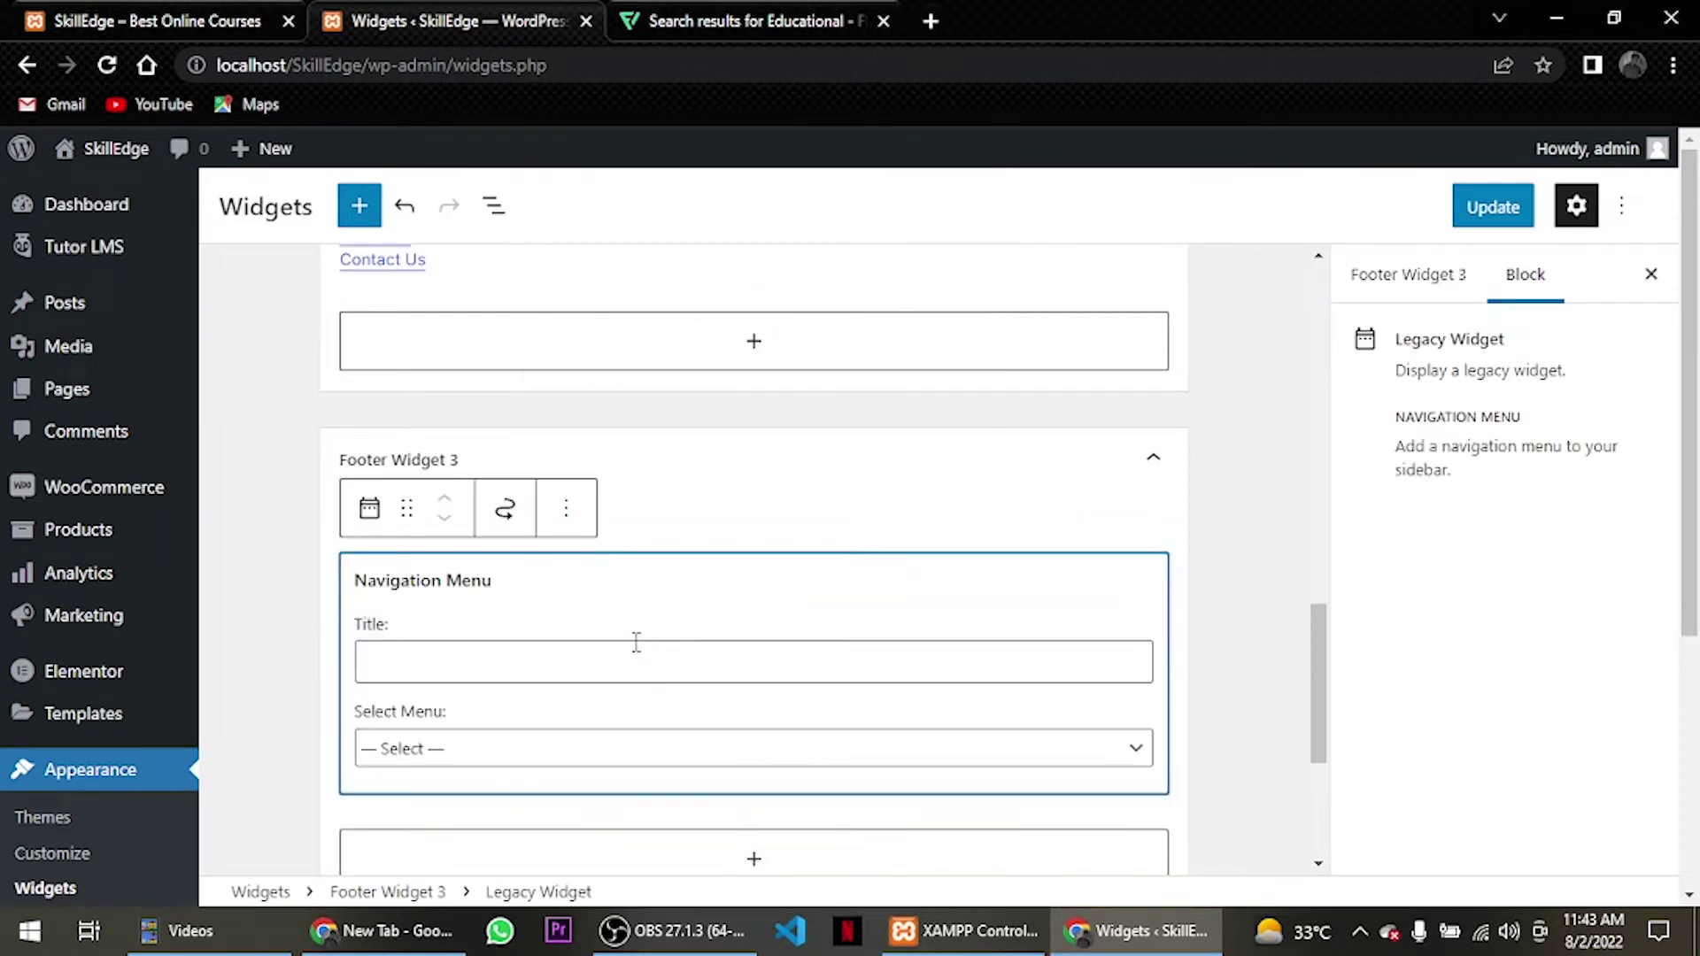
{"action": "left_click", "coordinate": [611, 663]}
{"action": "type", "text": "Resources"}
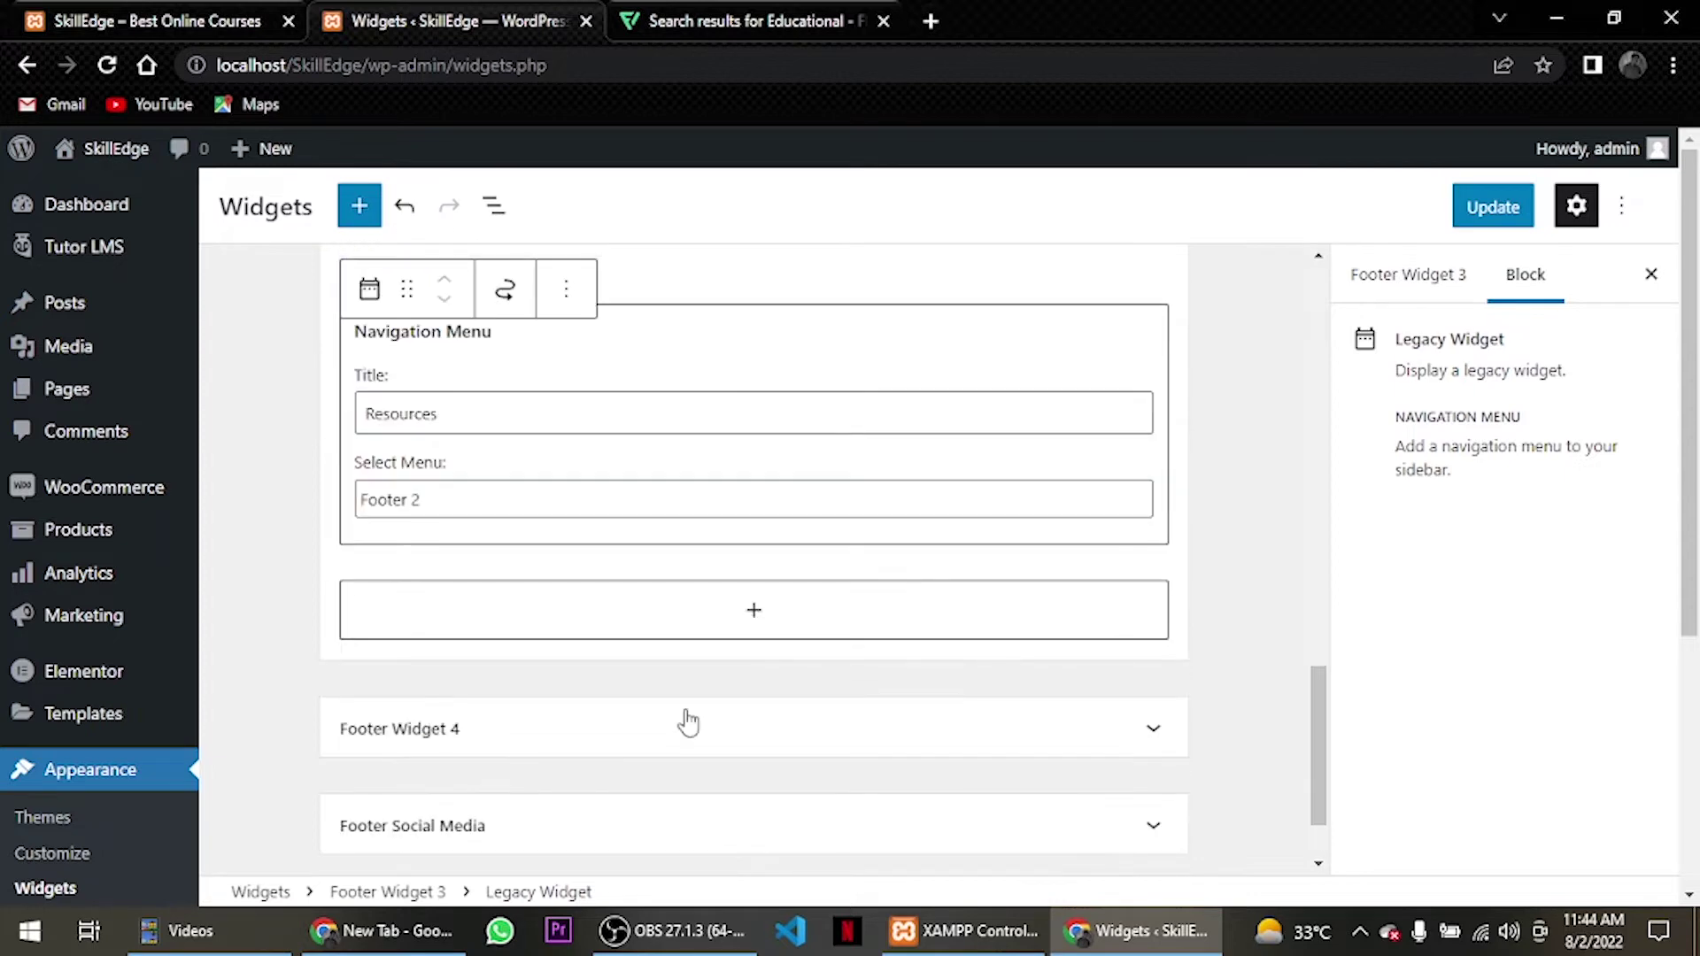
Save the widget changes and reload the live site.
{"action": "left_click", "coordinate": [1493, 206]}
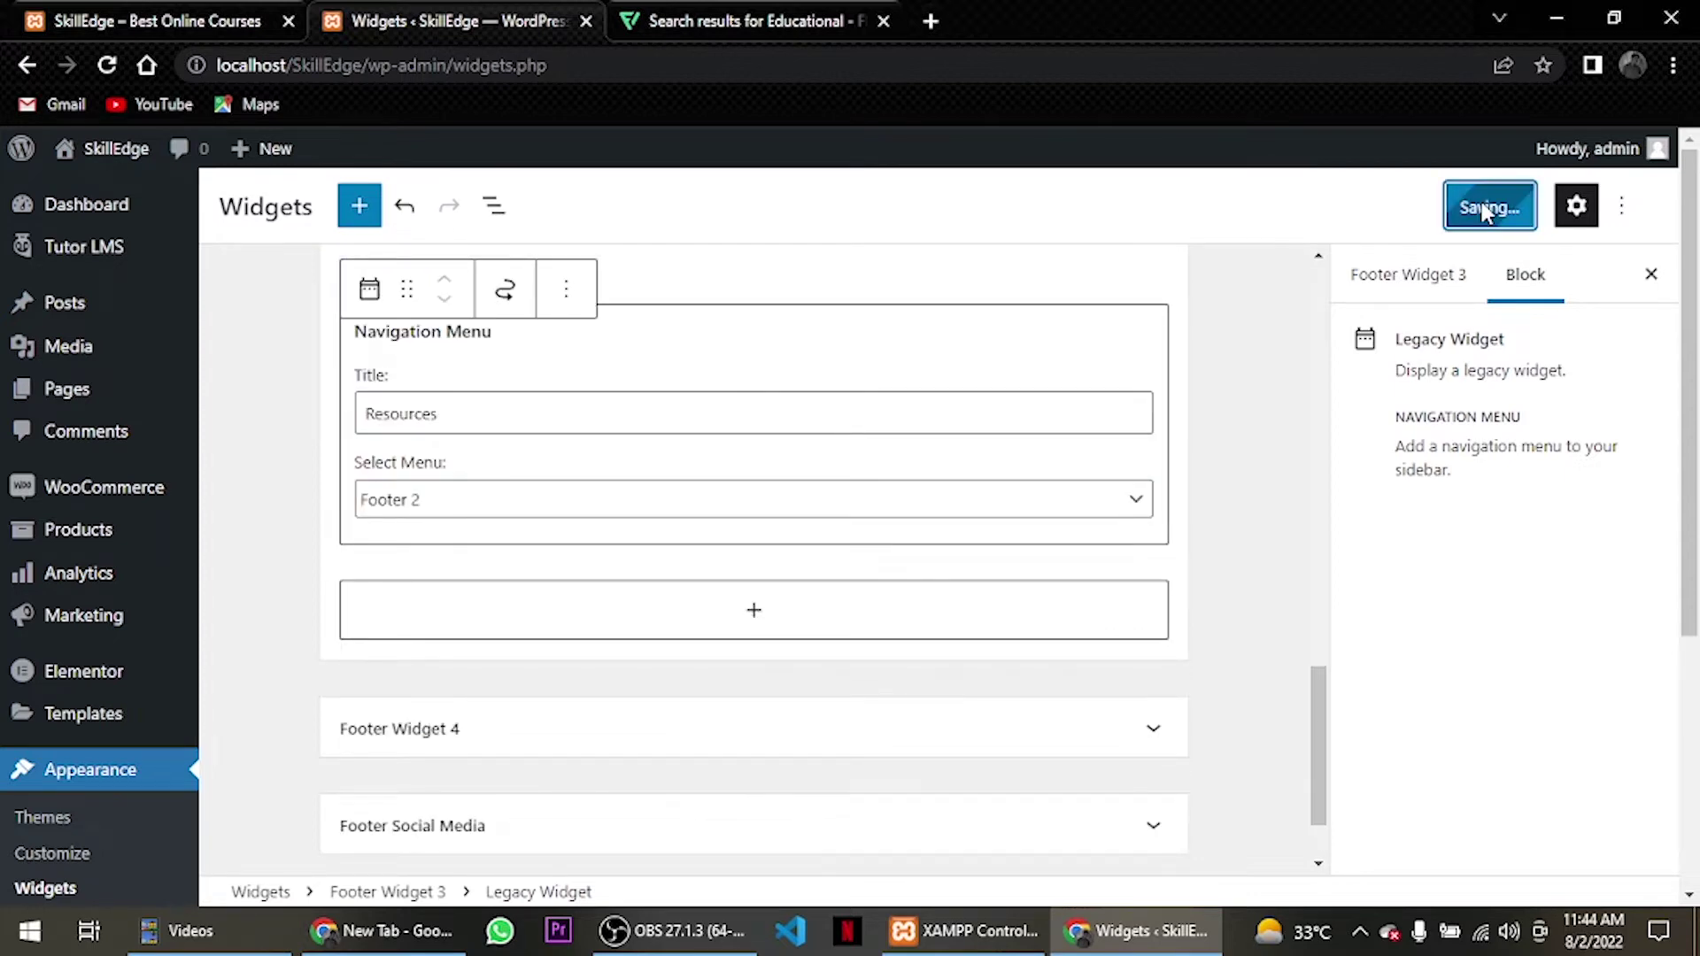
{"action": "left_click", "coordinate": [142, 20]}
{"action": "left_click", "coordinate": [106, 67]}
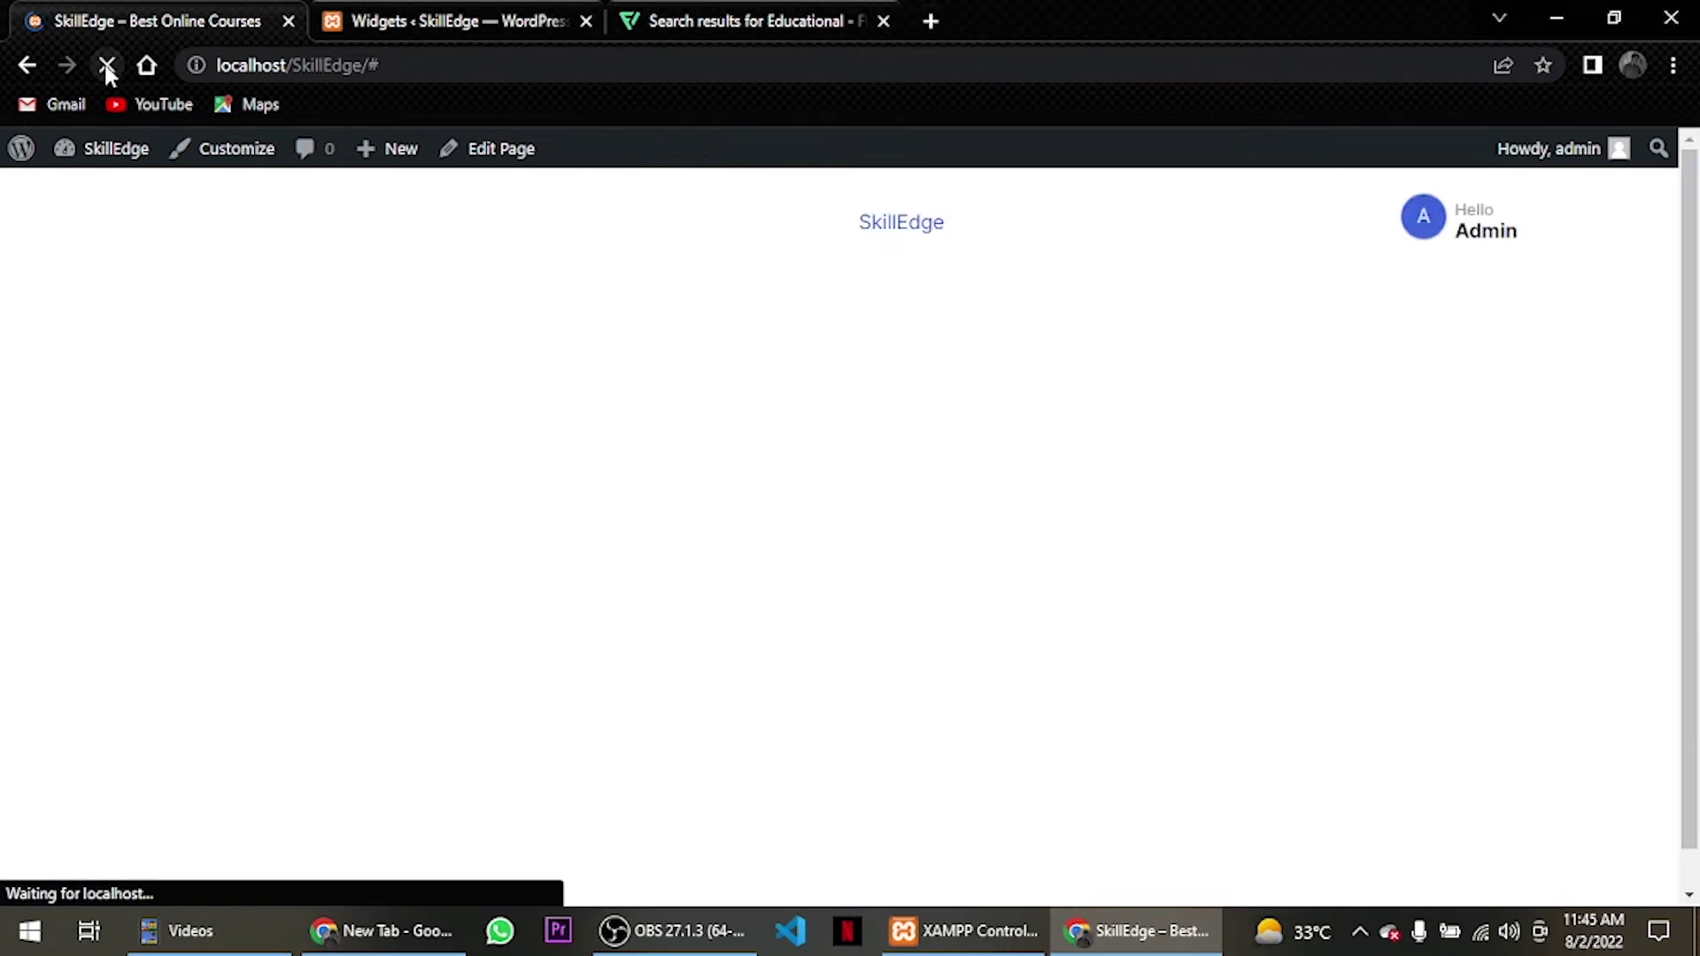
Scroll to the site footer to check the Resources column's four links.
{"action": "scroll", "coordinate": [901, 505], "scroll_direction": "down", "scroll_amount": 3}
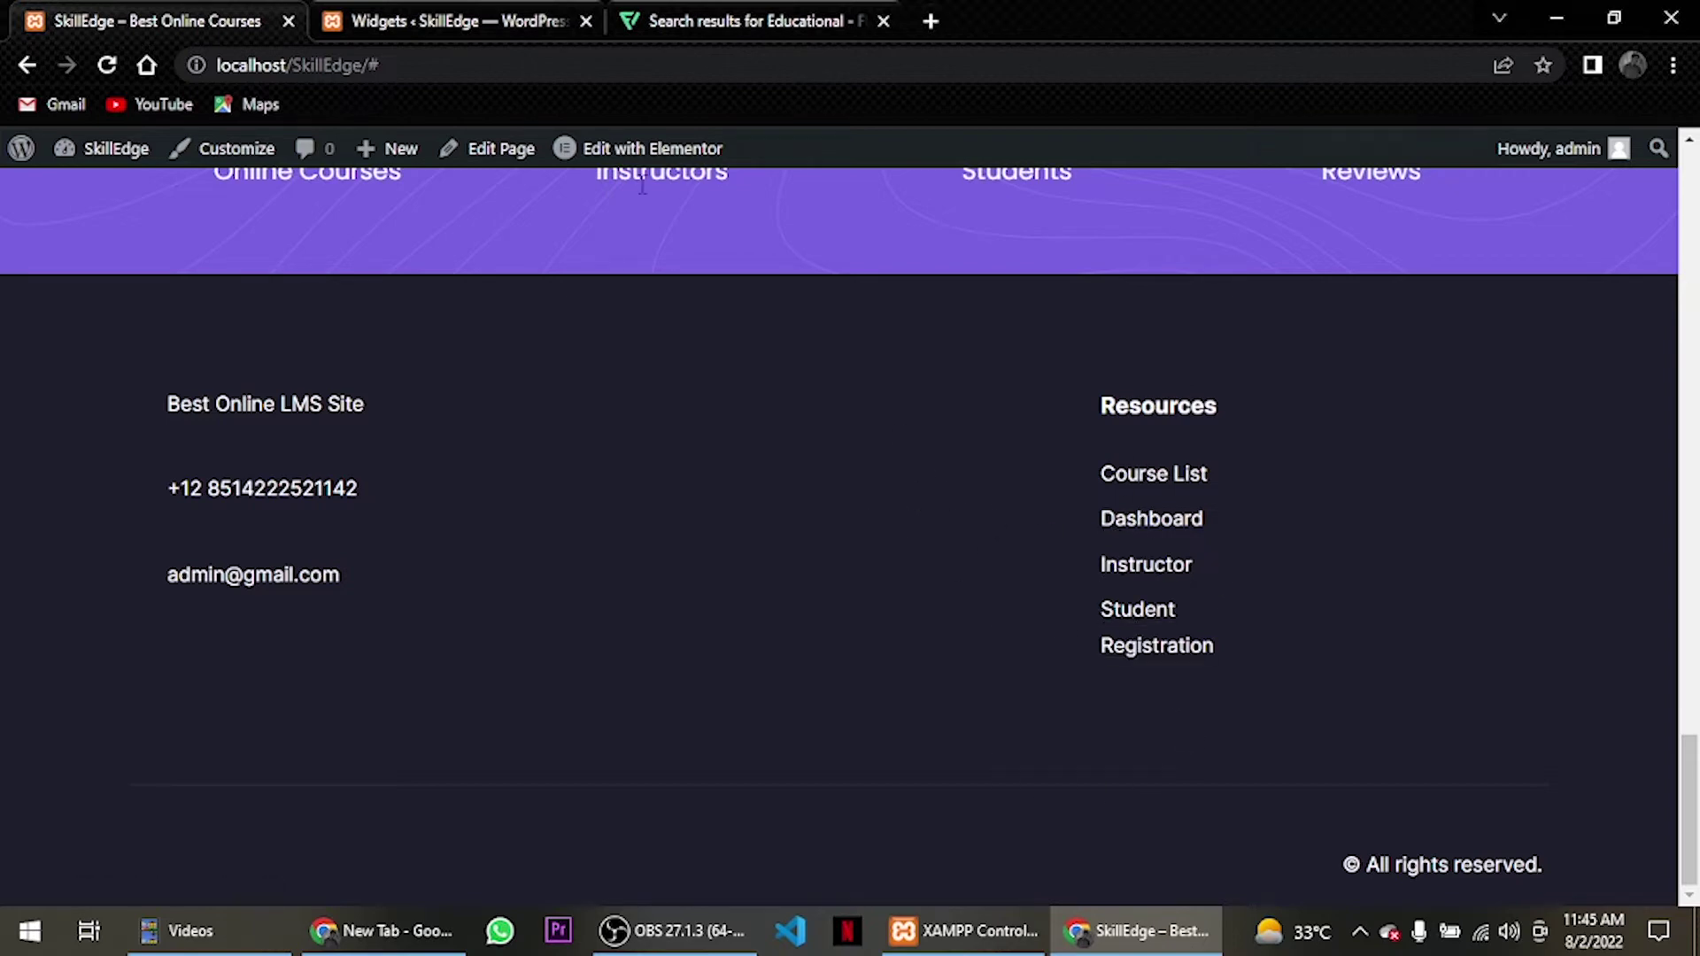
{"action": "left_click", "coordinate": [460, 20]}
Set the Quick Links widget's menu to Footer 1.
{"action": "scroll", "coordinate": [558, 361], "scroll_direction": "up", "scroll_amount": 5}
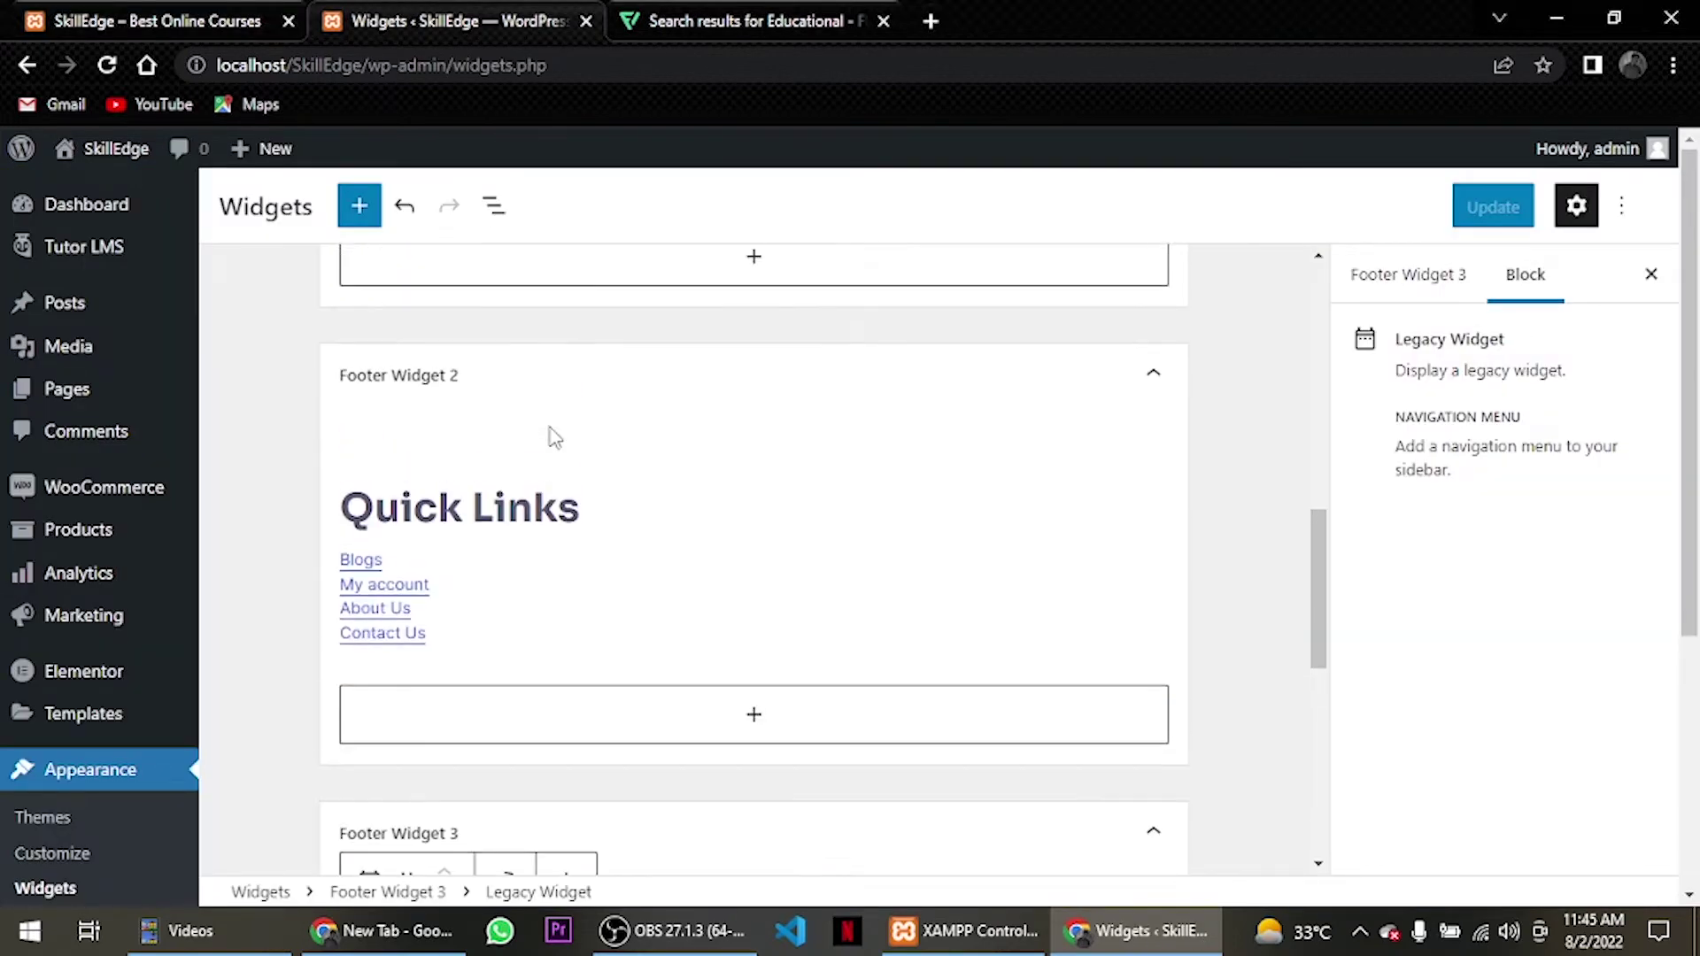
{"action": "scroll", "coordinate": [555, 438], "scroll_direction": "down", "scroll_amount": 1}
{"action": "left_click", "coordinate": [512, 380]}
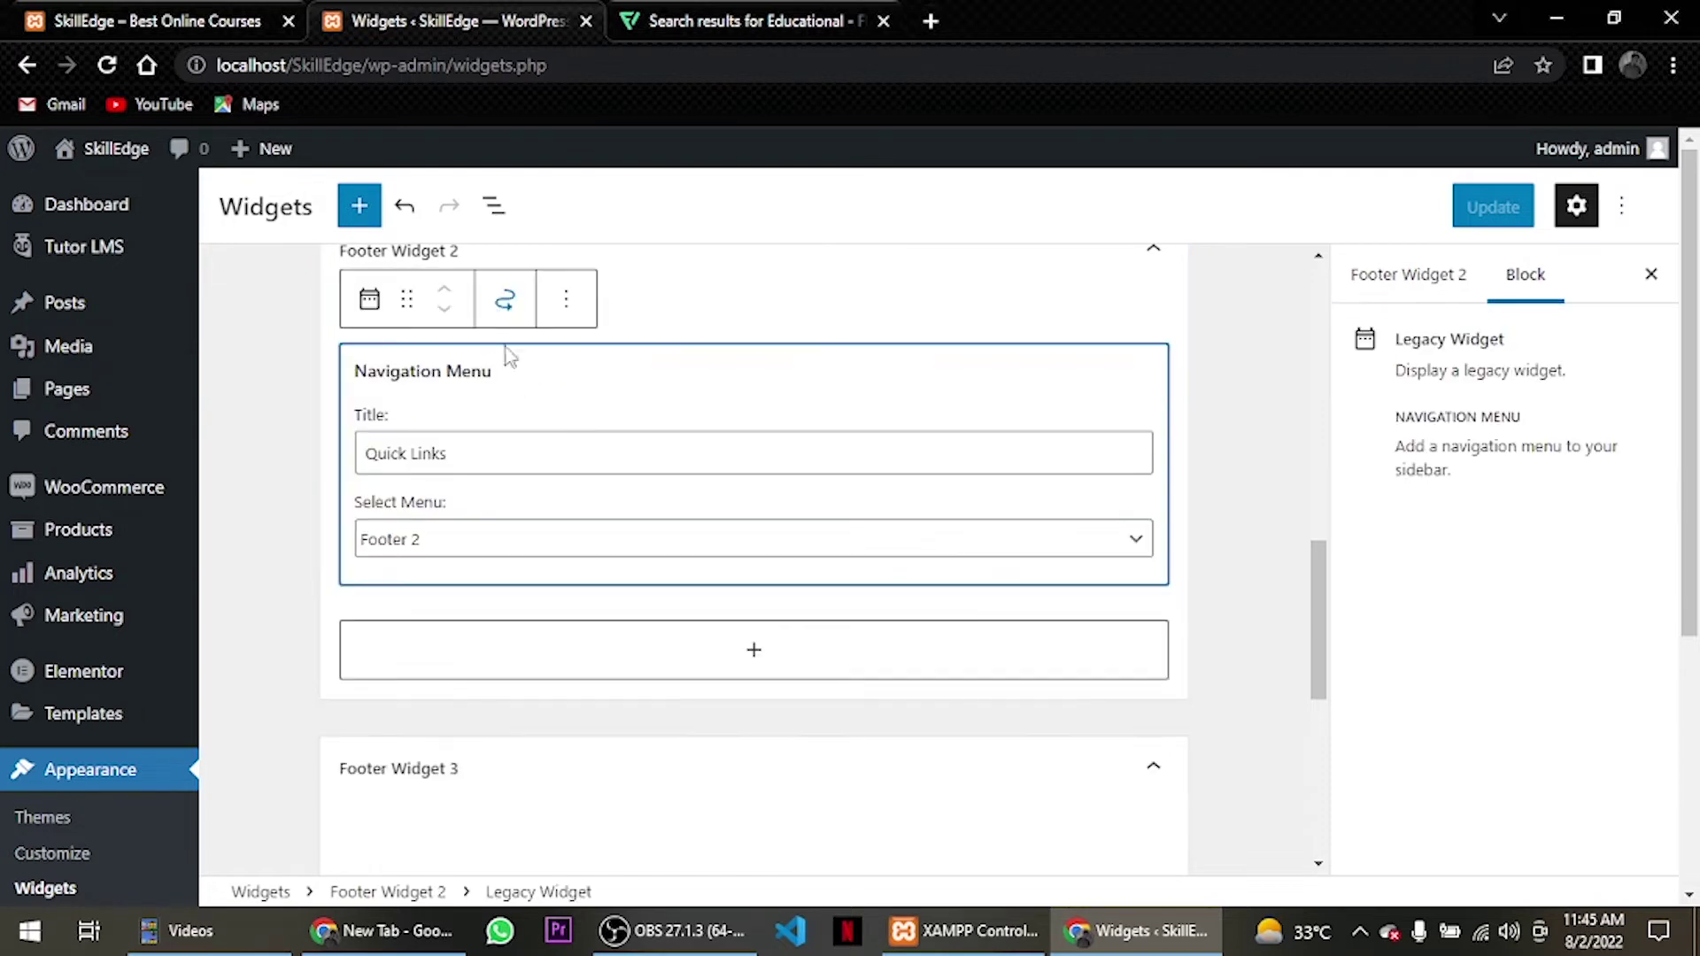
{"action": "left_click", "coordinate": [529, 526]}
{"action": "left_click", "coordinate": [521, 595]}
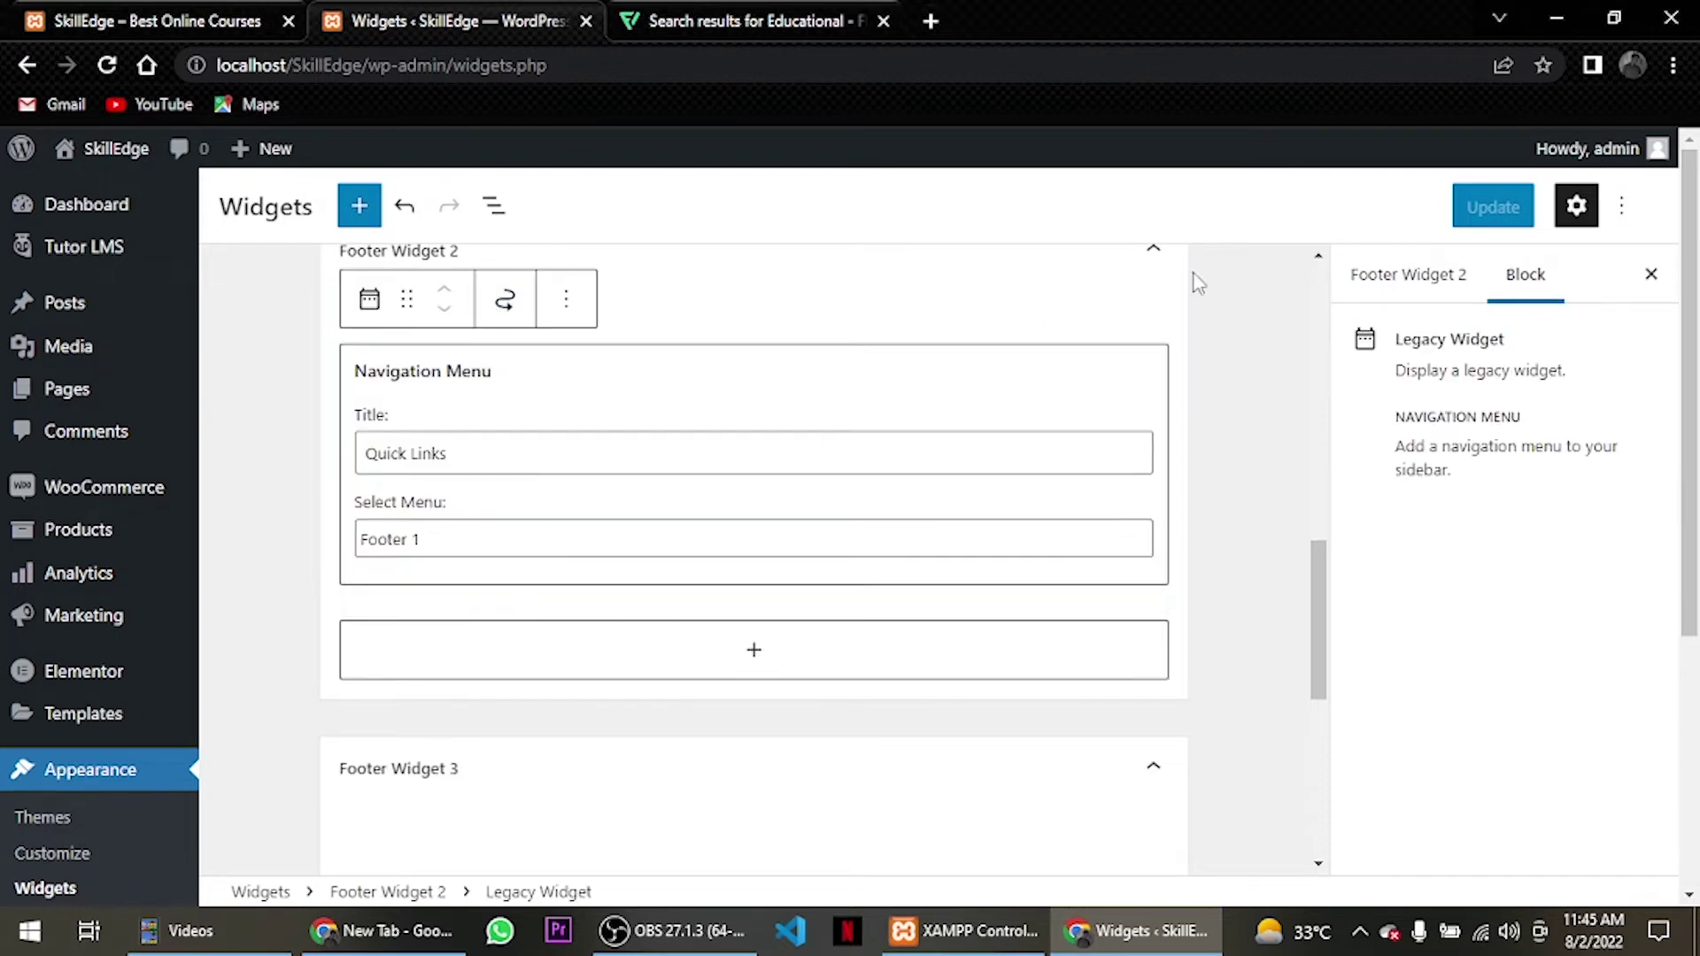
Save the widgets and reload the live site to check the footer.
{"action": "left_click", "coordinate": [1512, 223]}
{"action": "left_click", "coordinate": [159, 20]}
{"action": "left_click", "coordinate": [106, 65]}
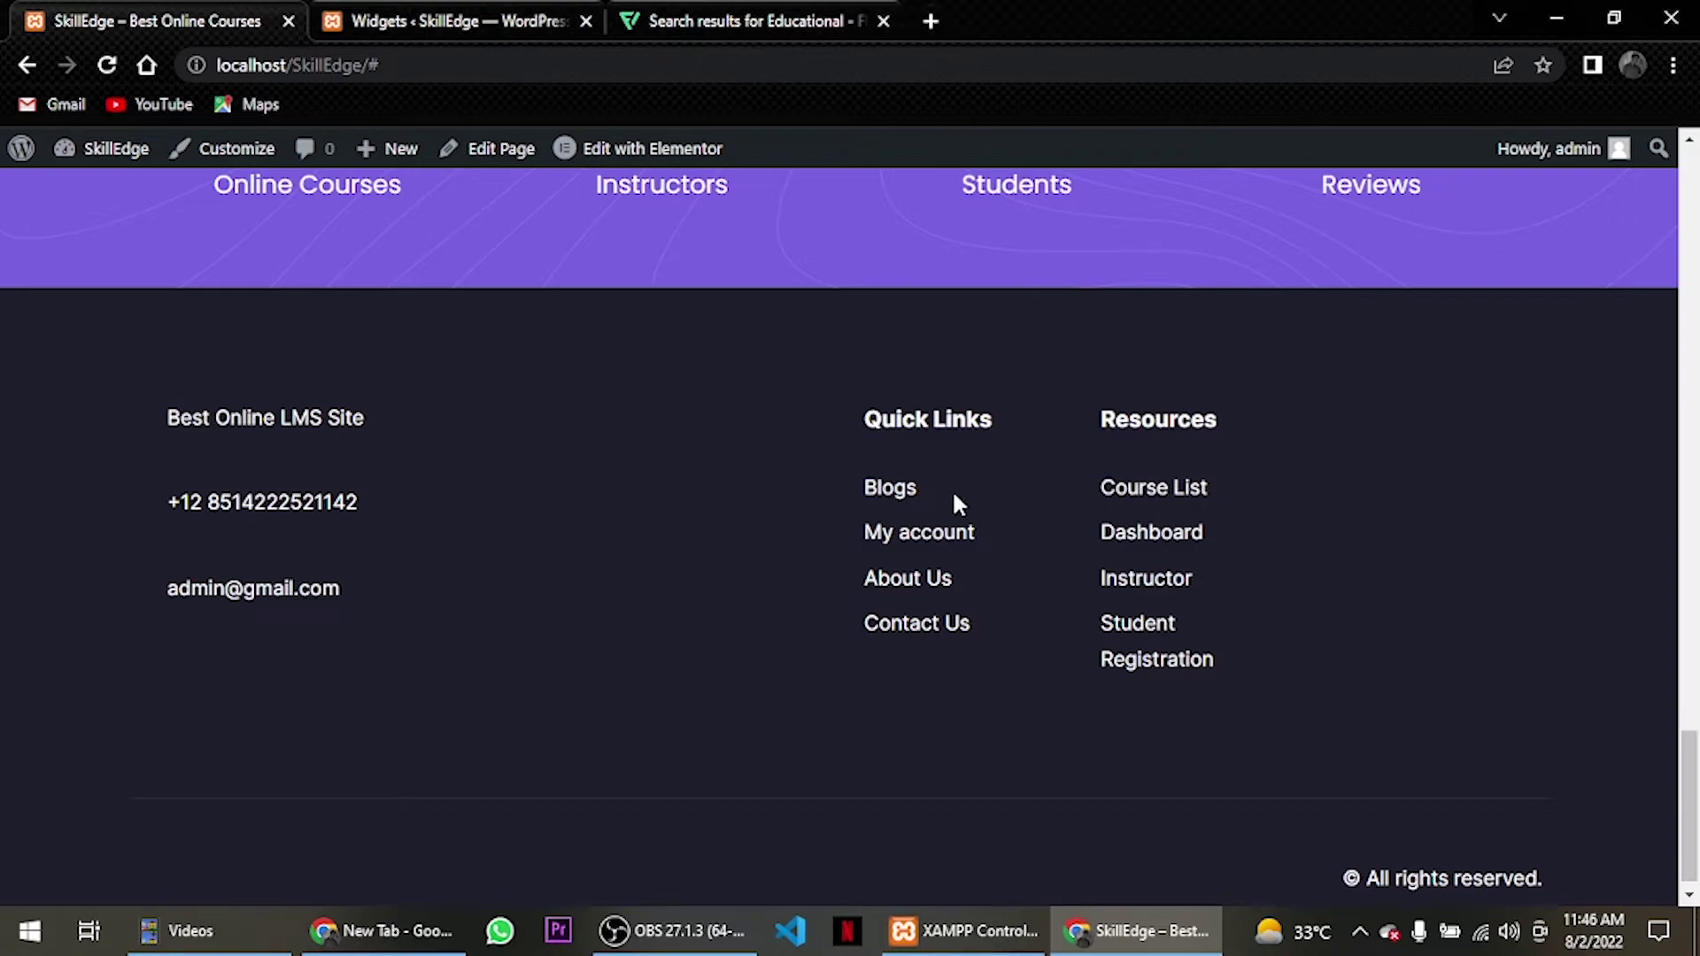
Open the Customizer from the admin bar at the top of the site.
{"action": "scroll", "coordinate": [948, 492], "scroll_direction": "up", "scroll_amount": 15}
{"action": "scroll", "coordinate": [940, 506], "scroll_direction": "up", "scroll_amount": 2}
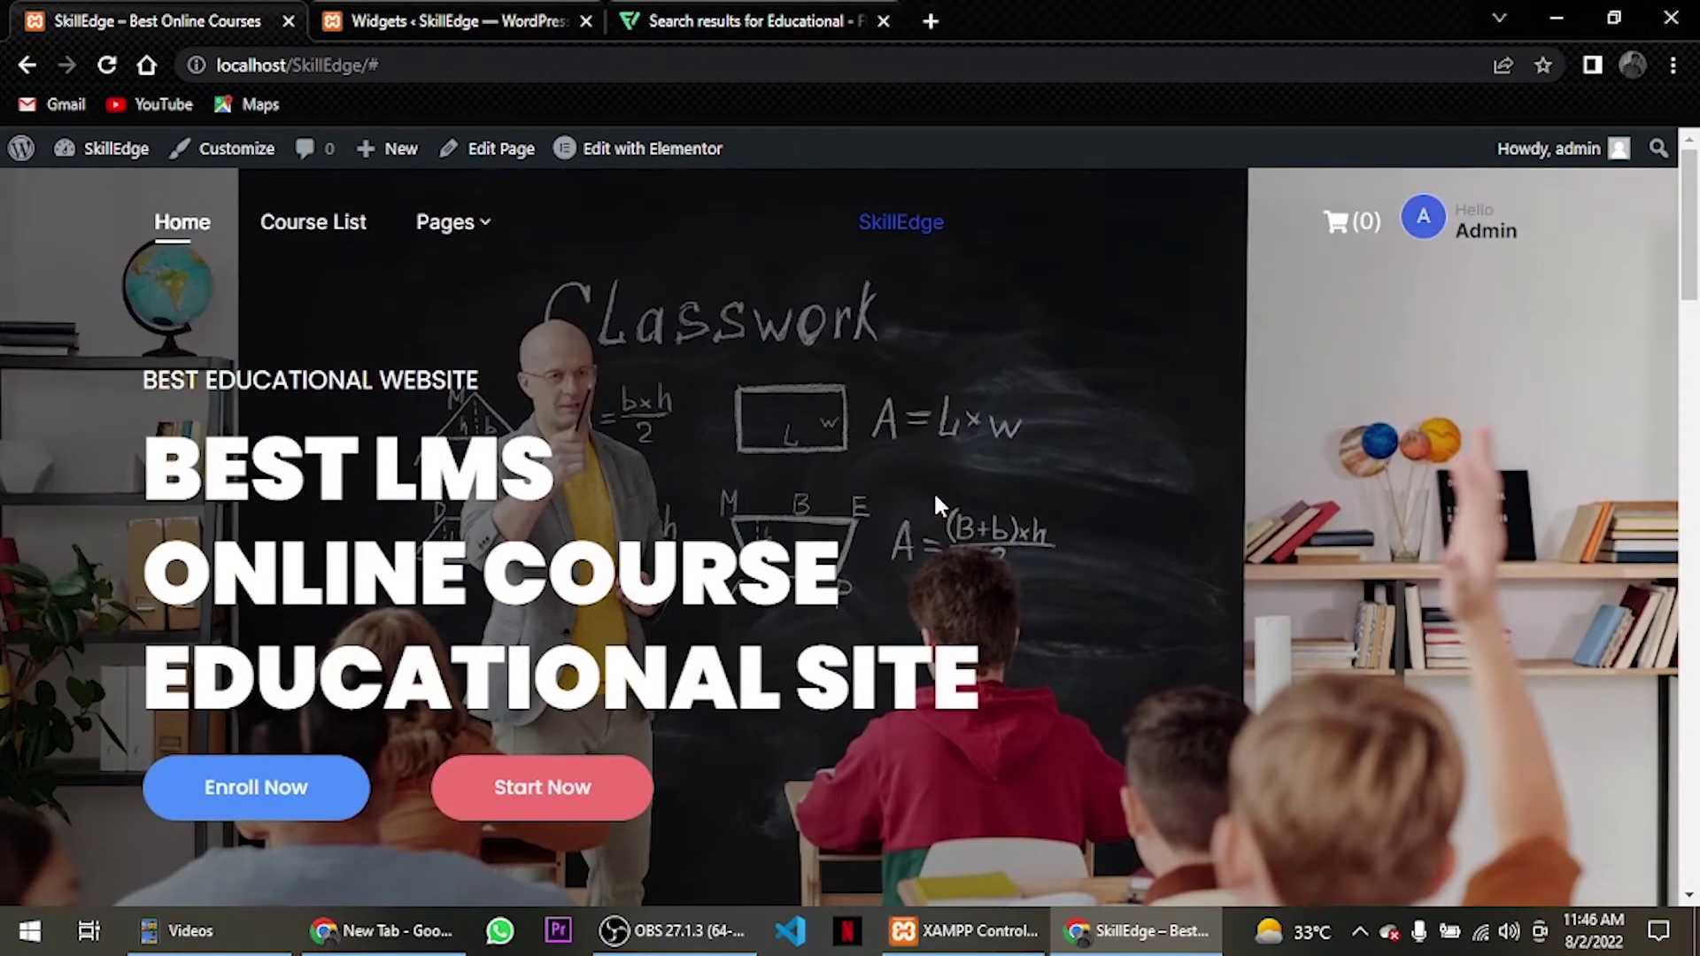
{"action": "left_click", "coordinate": [199, 155]}
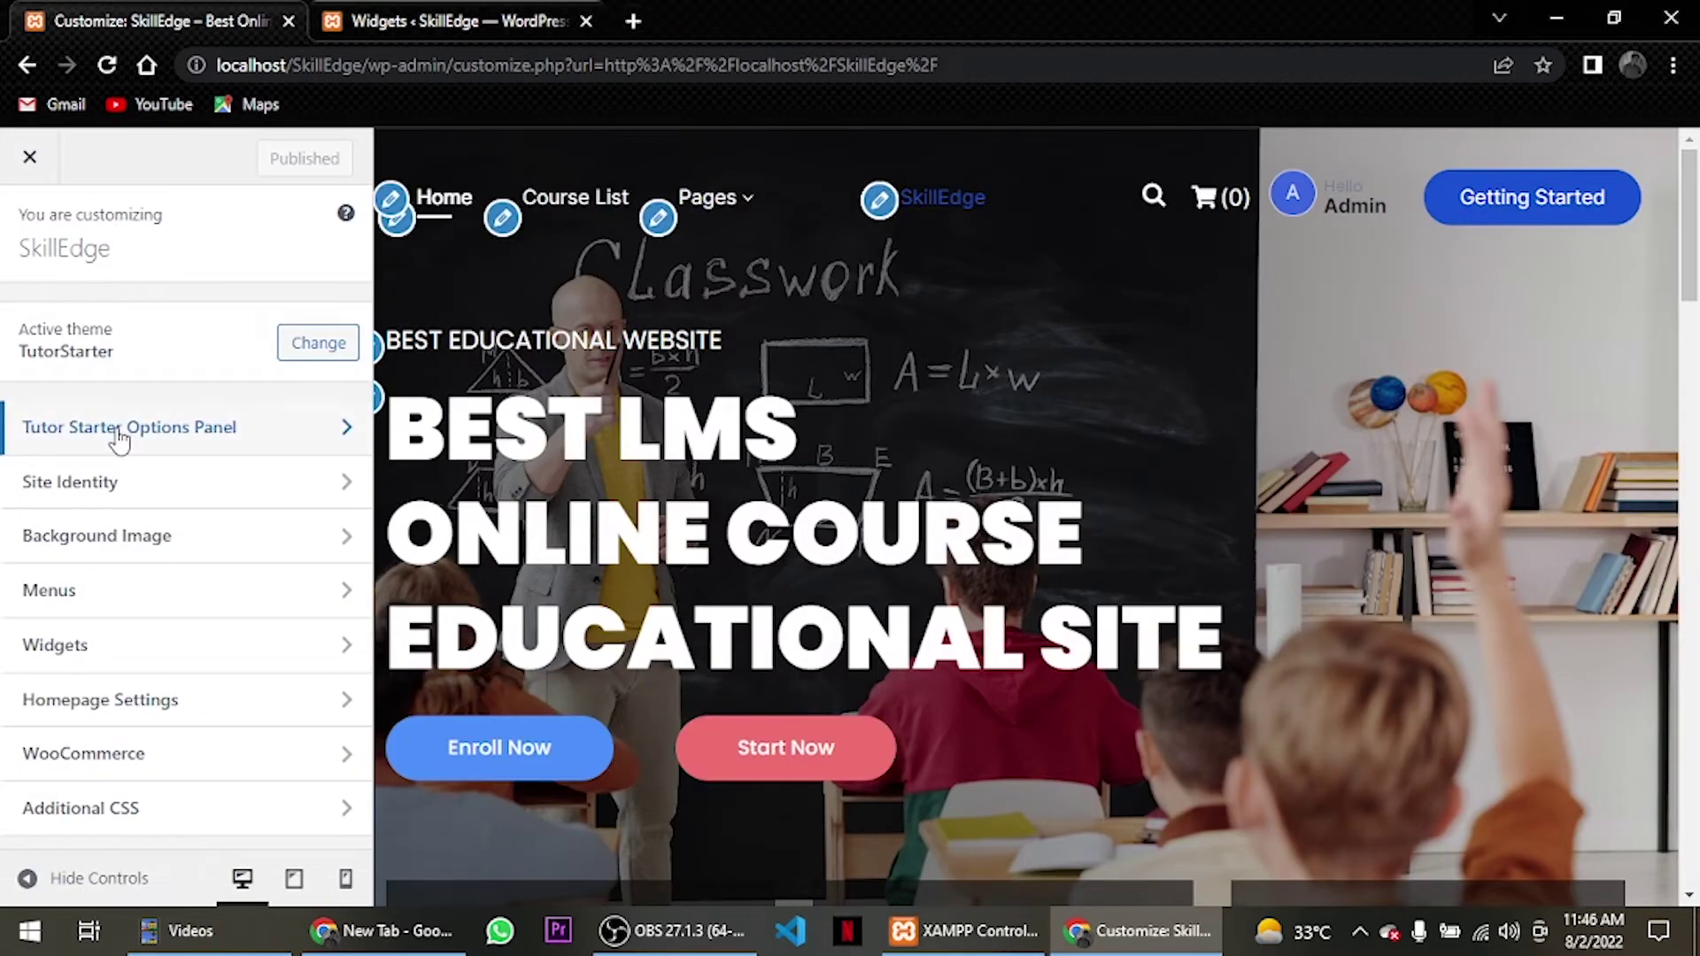
Open Tutor Starter Options > Header and switch off 'Show Starter Button?'.
{"action": "left_click", "coordinate": [120, 439]}
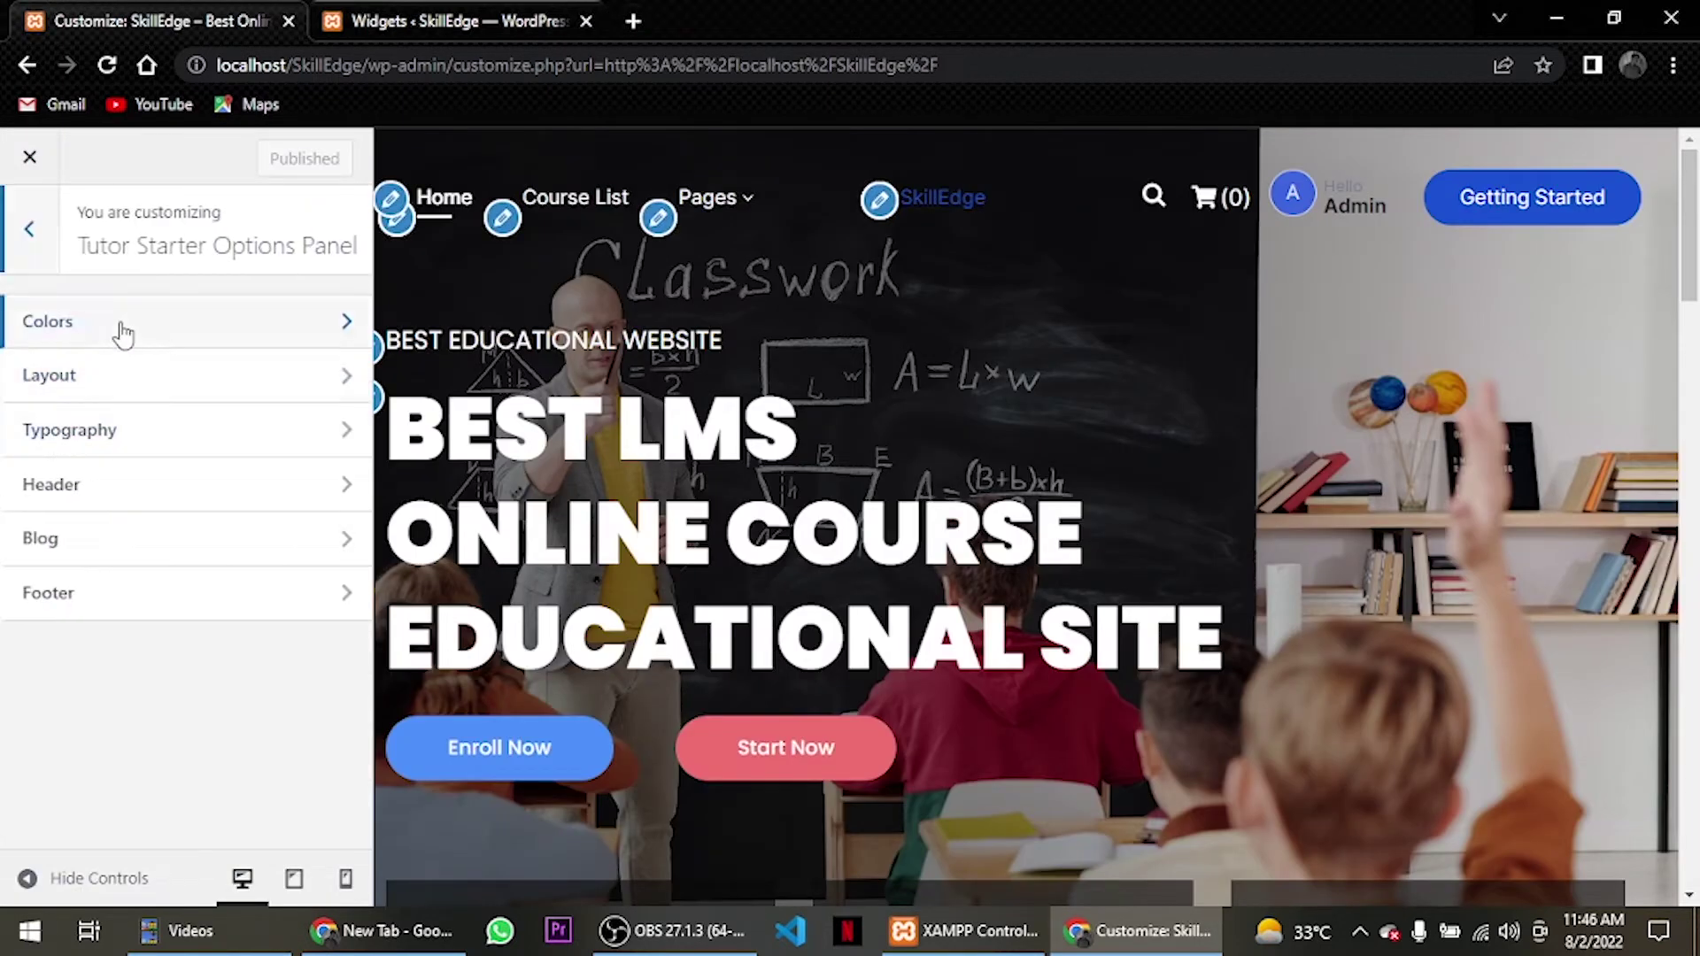
{"action": "left_click", "coordinate": [105, 499]}
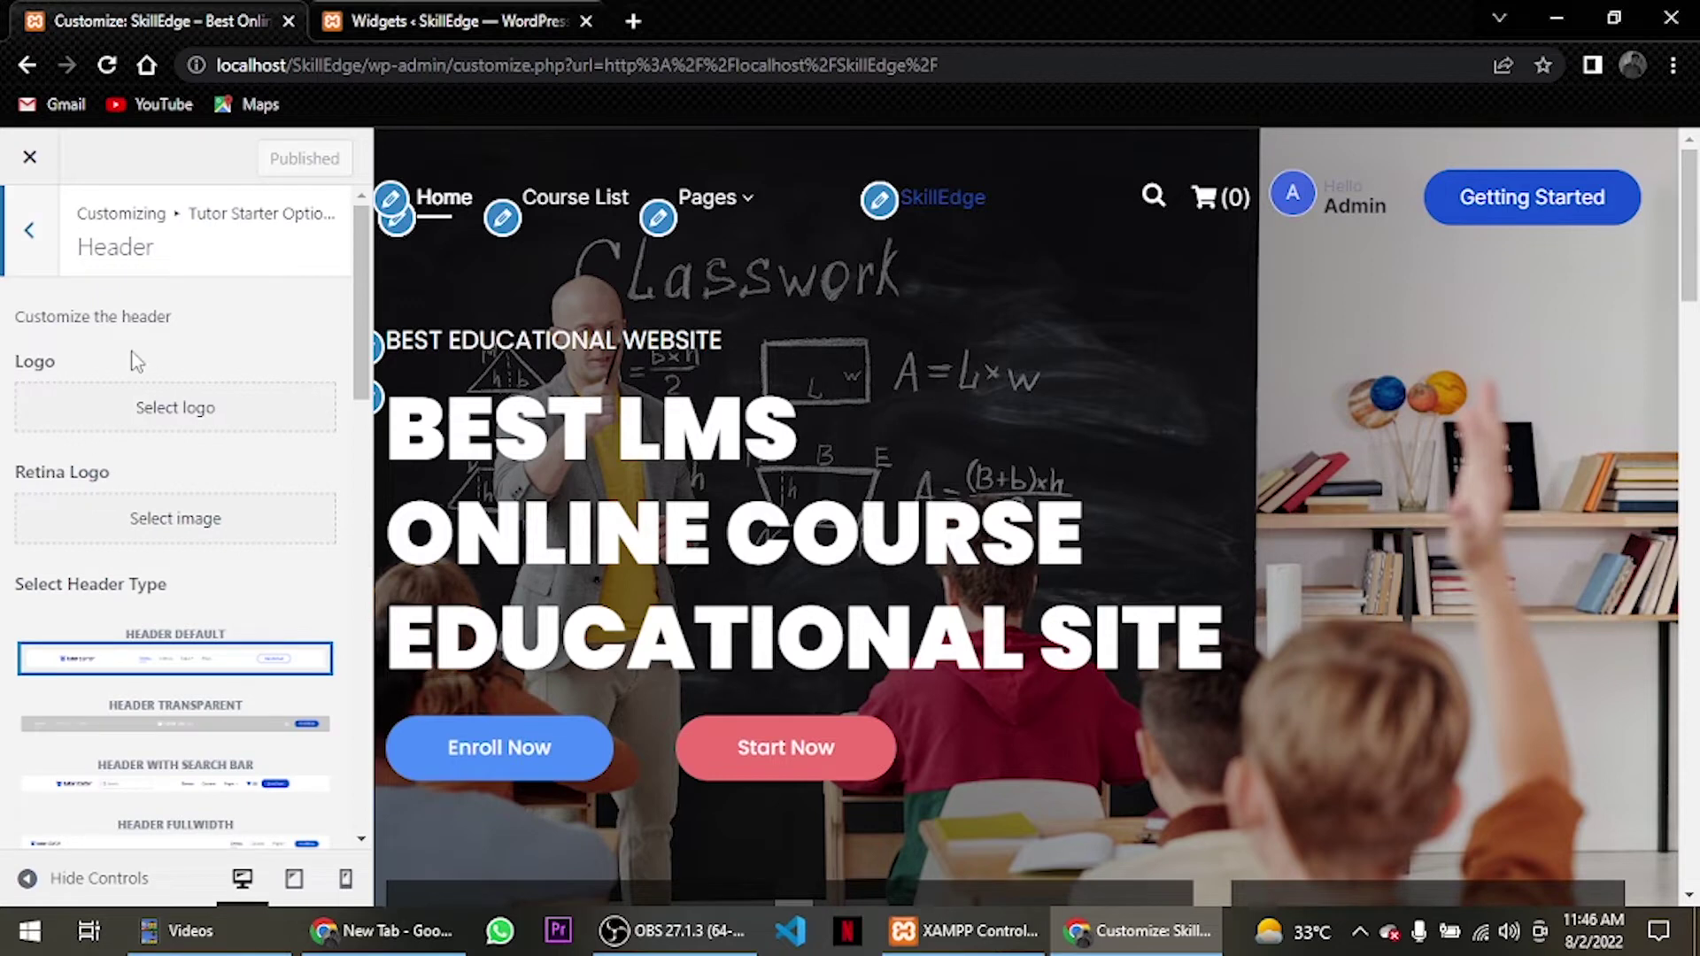
{"action": "scroll", "coordinate": [133, 361], "scroll_direction": "down", "scroll_amount": 7}
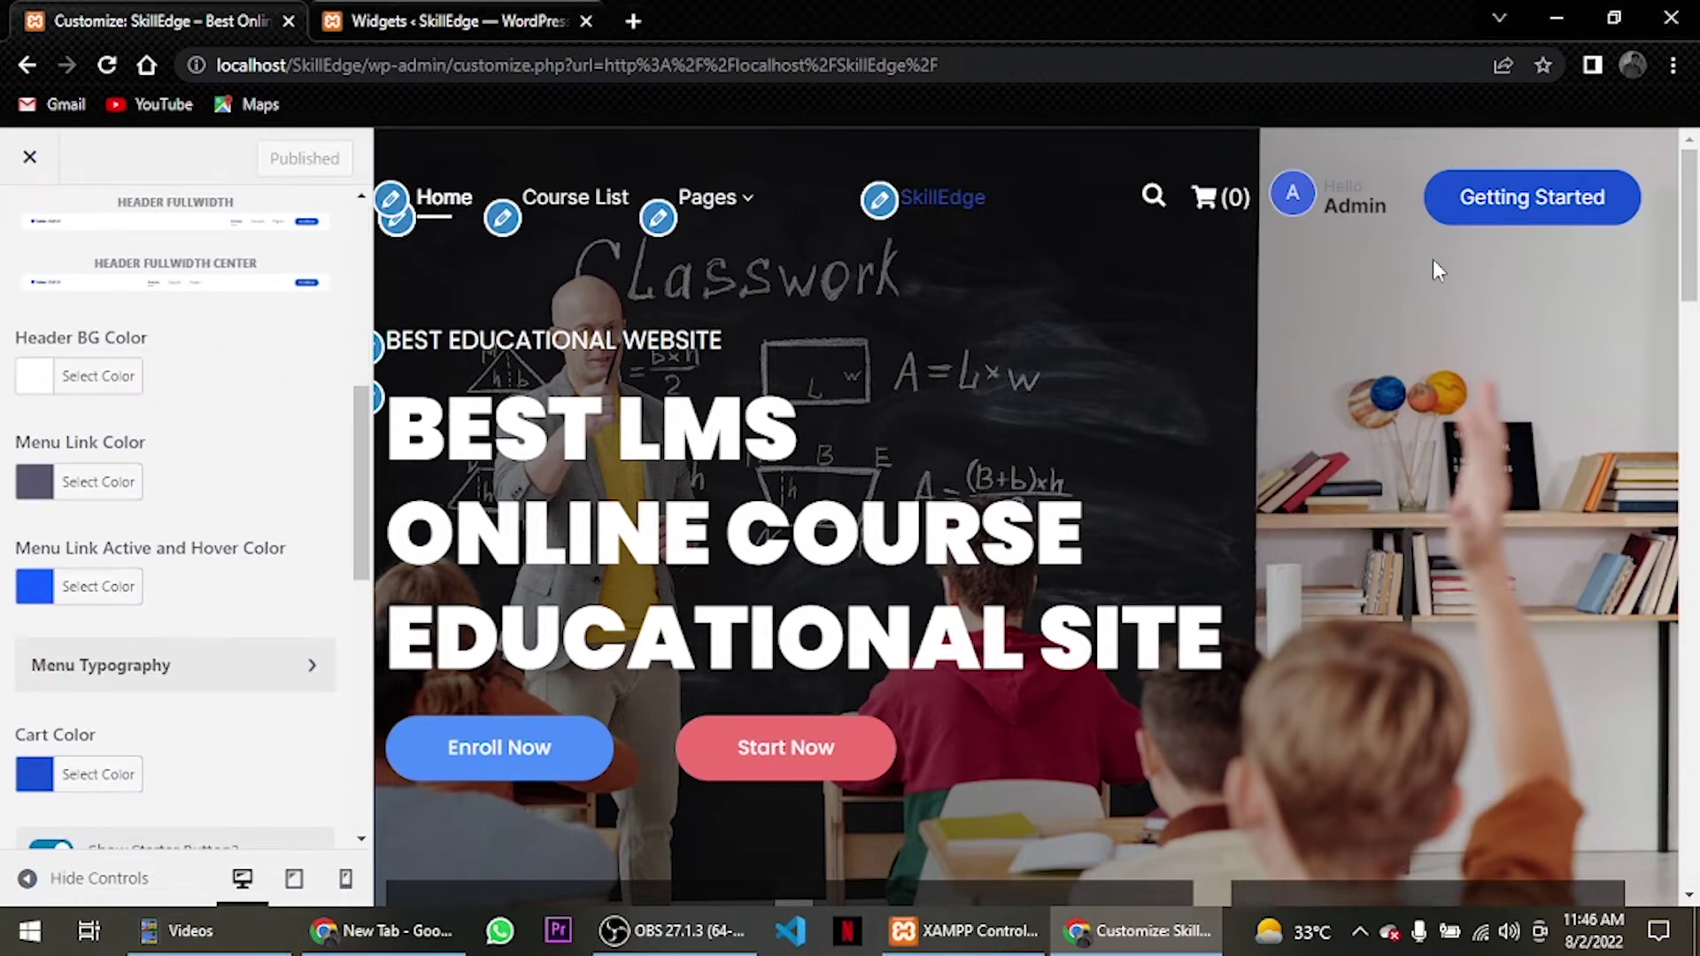
{"action": "scroll", "coordinate": [105, 699], "scroll_direction": "down", "scroll_amount": 4}
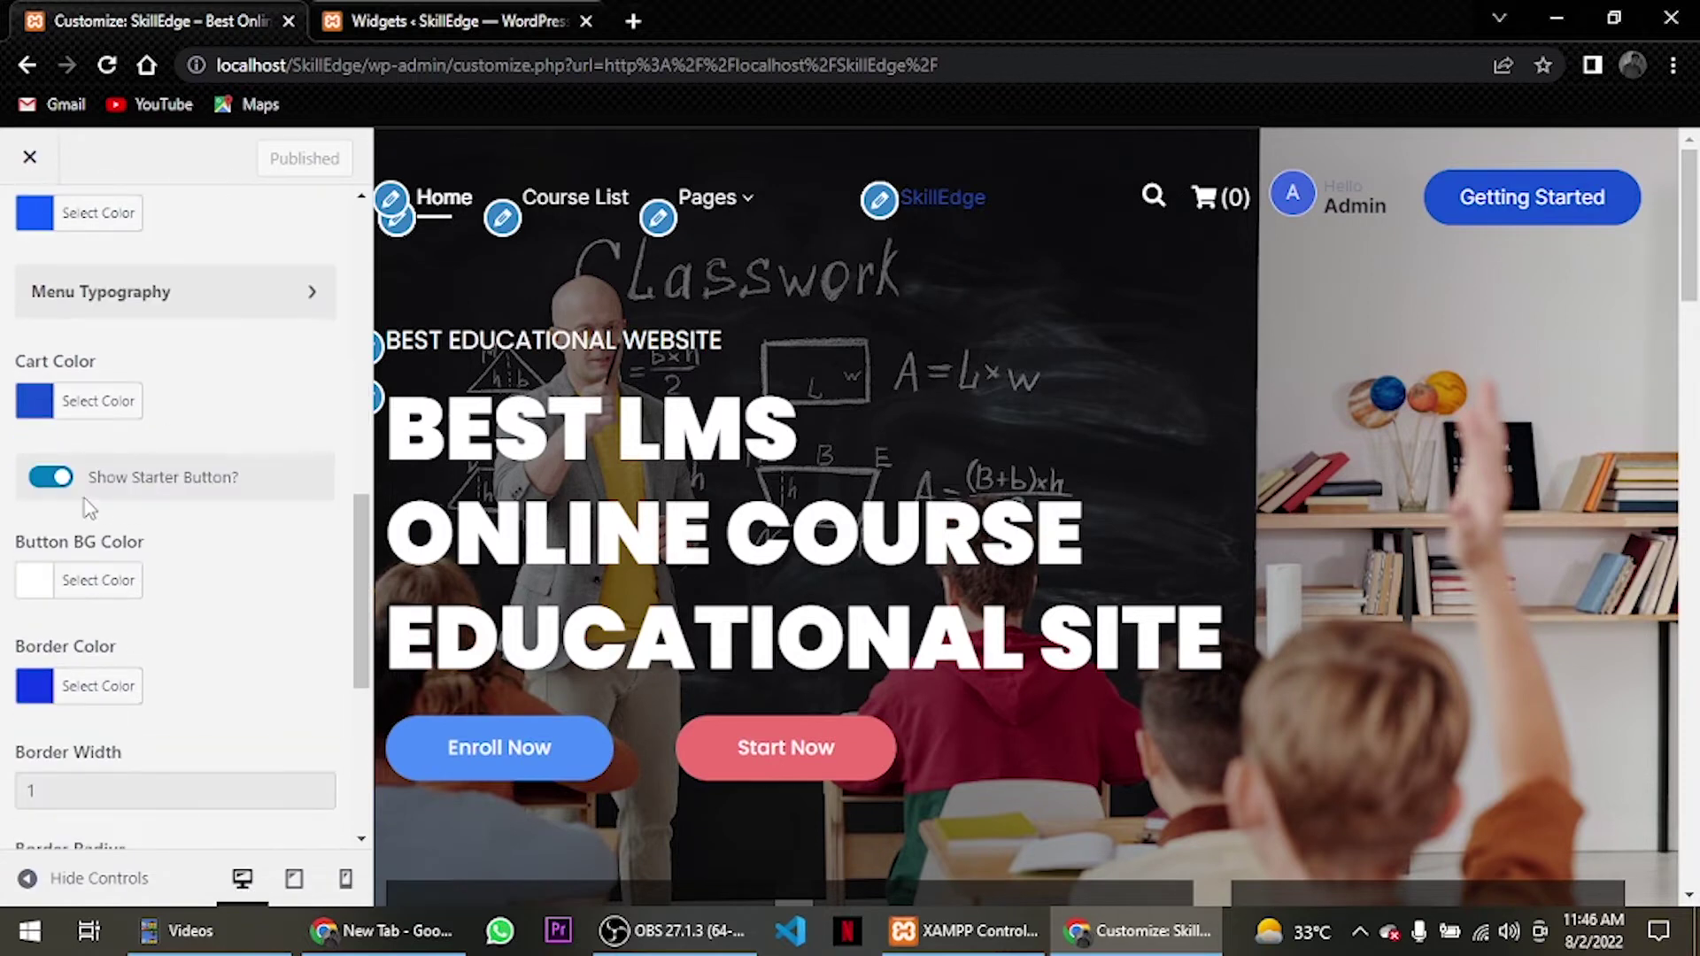
{"action": "left_click", "coordinate": [49, 486]}
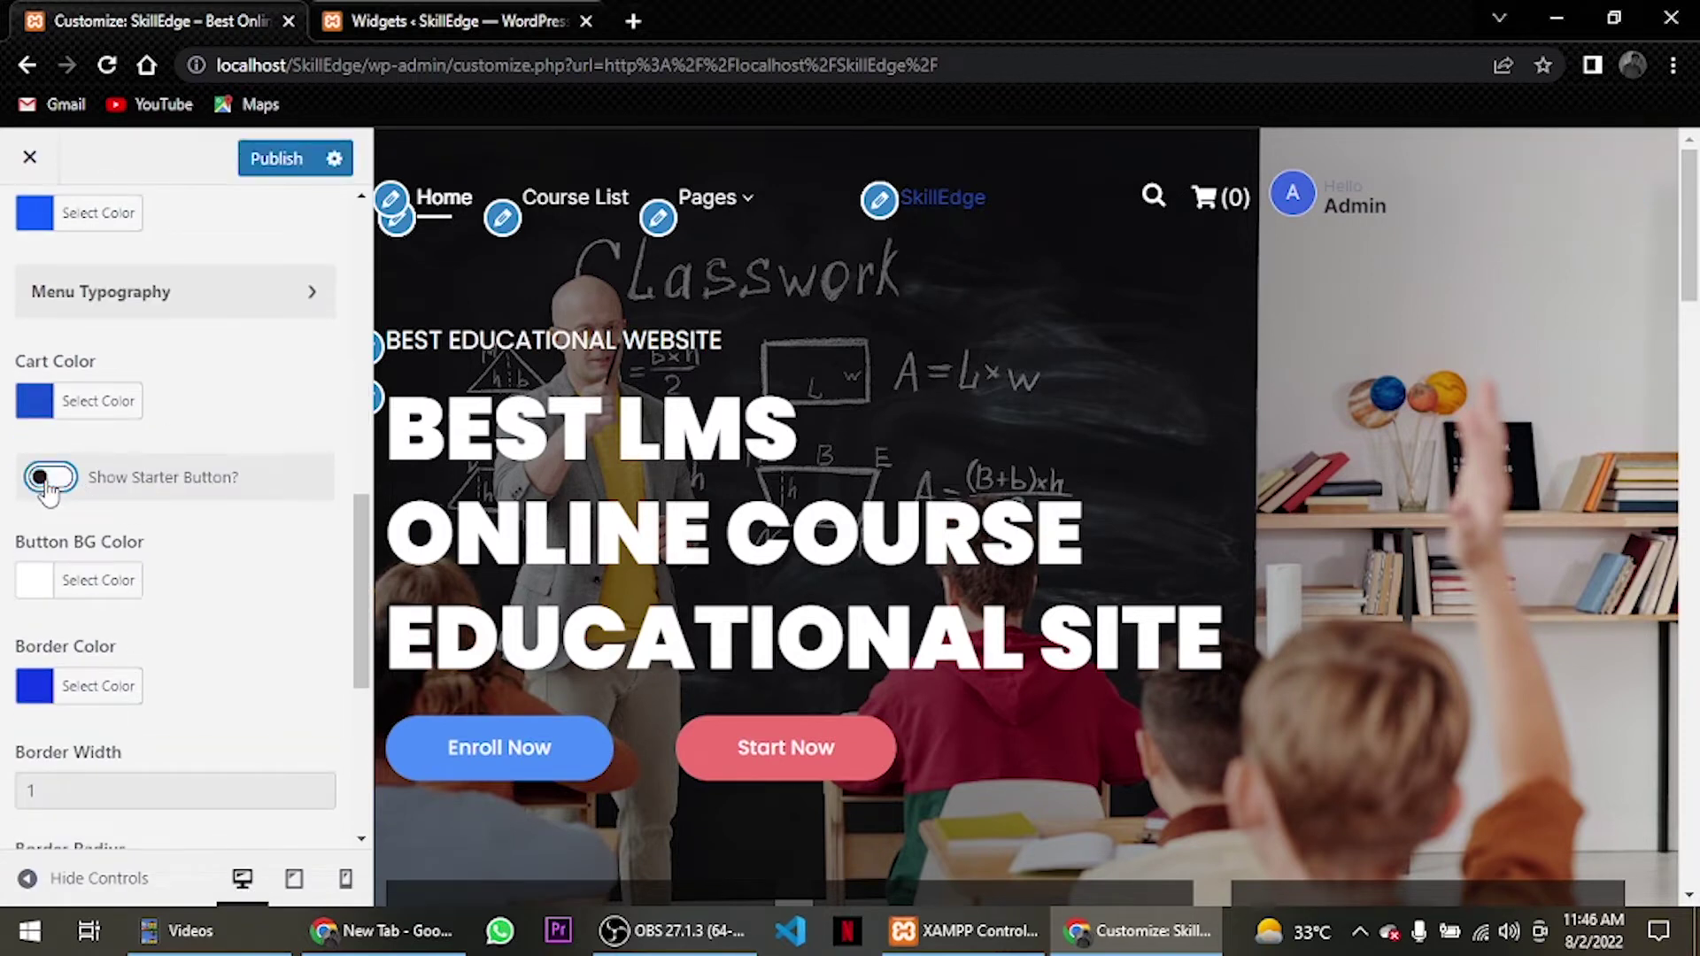
Re-enable the starter button to check its link setting, then turn it off again.
{"action": "scroll", "coordinate": [131, 504], "scroll_direction": "down", "scroll_amount": 2}
{"action": "scroll", "coordinate": [133, 511], "scroll_direction": "down", "scroll_amount": 4}
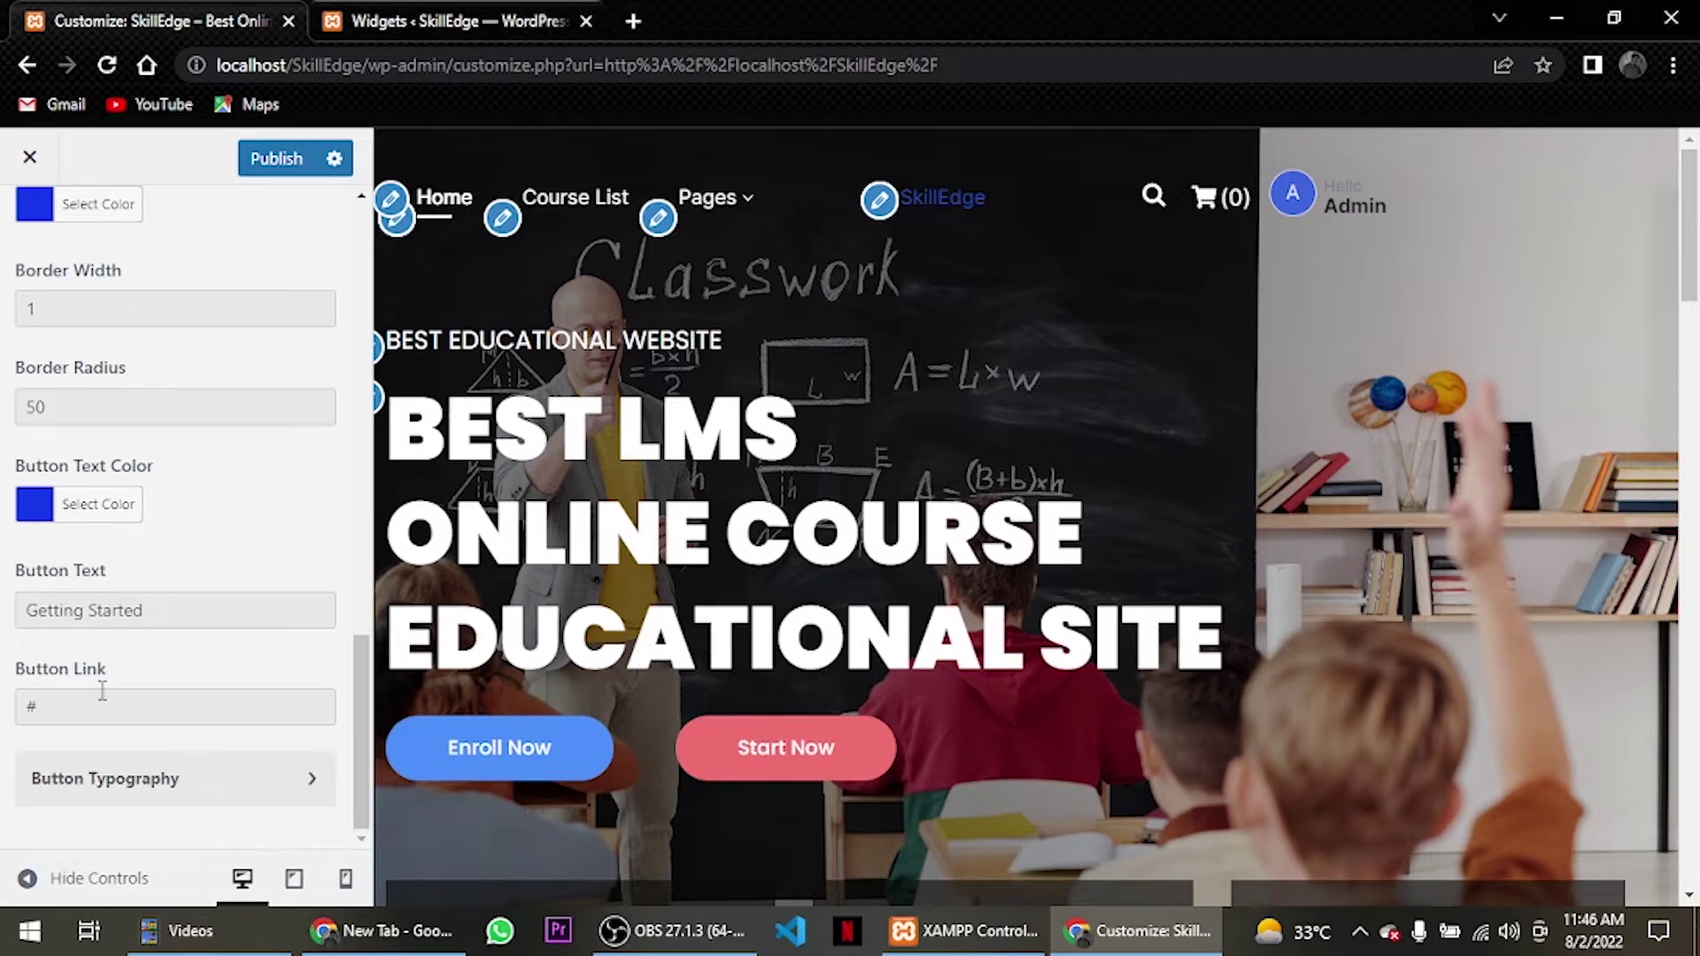
{"action": "scroll", "coordinate": [103, 620], "scroll_direction": "up", "scroll_amount": 7}
{"action": "scroll", "coordinate": [89, 531], "scroll_direction": "down", "scroll_amount": 3}
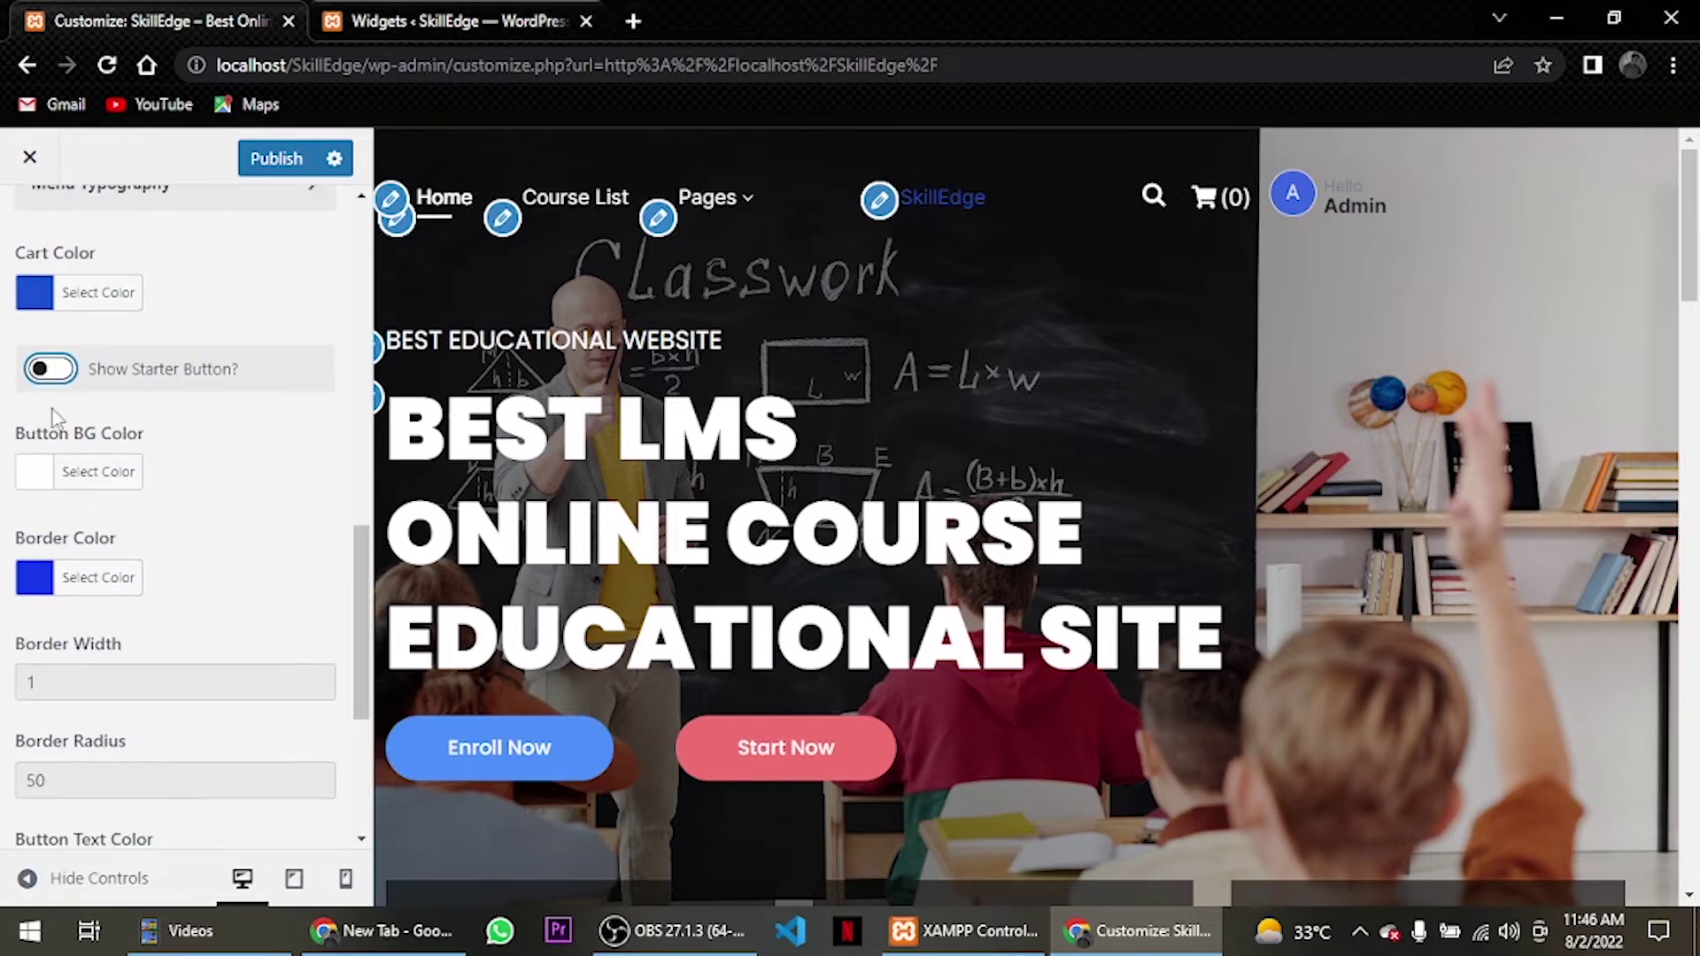
{"action": "left_click", "coordinate": [54, 372]}
{"action": "scroll", "coordinate": [69, 395], "scroll_direction": "down", "scroll_amount": 4}
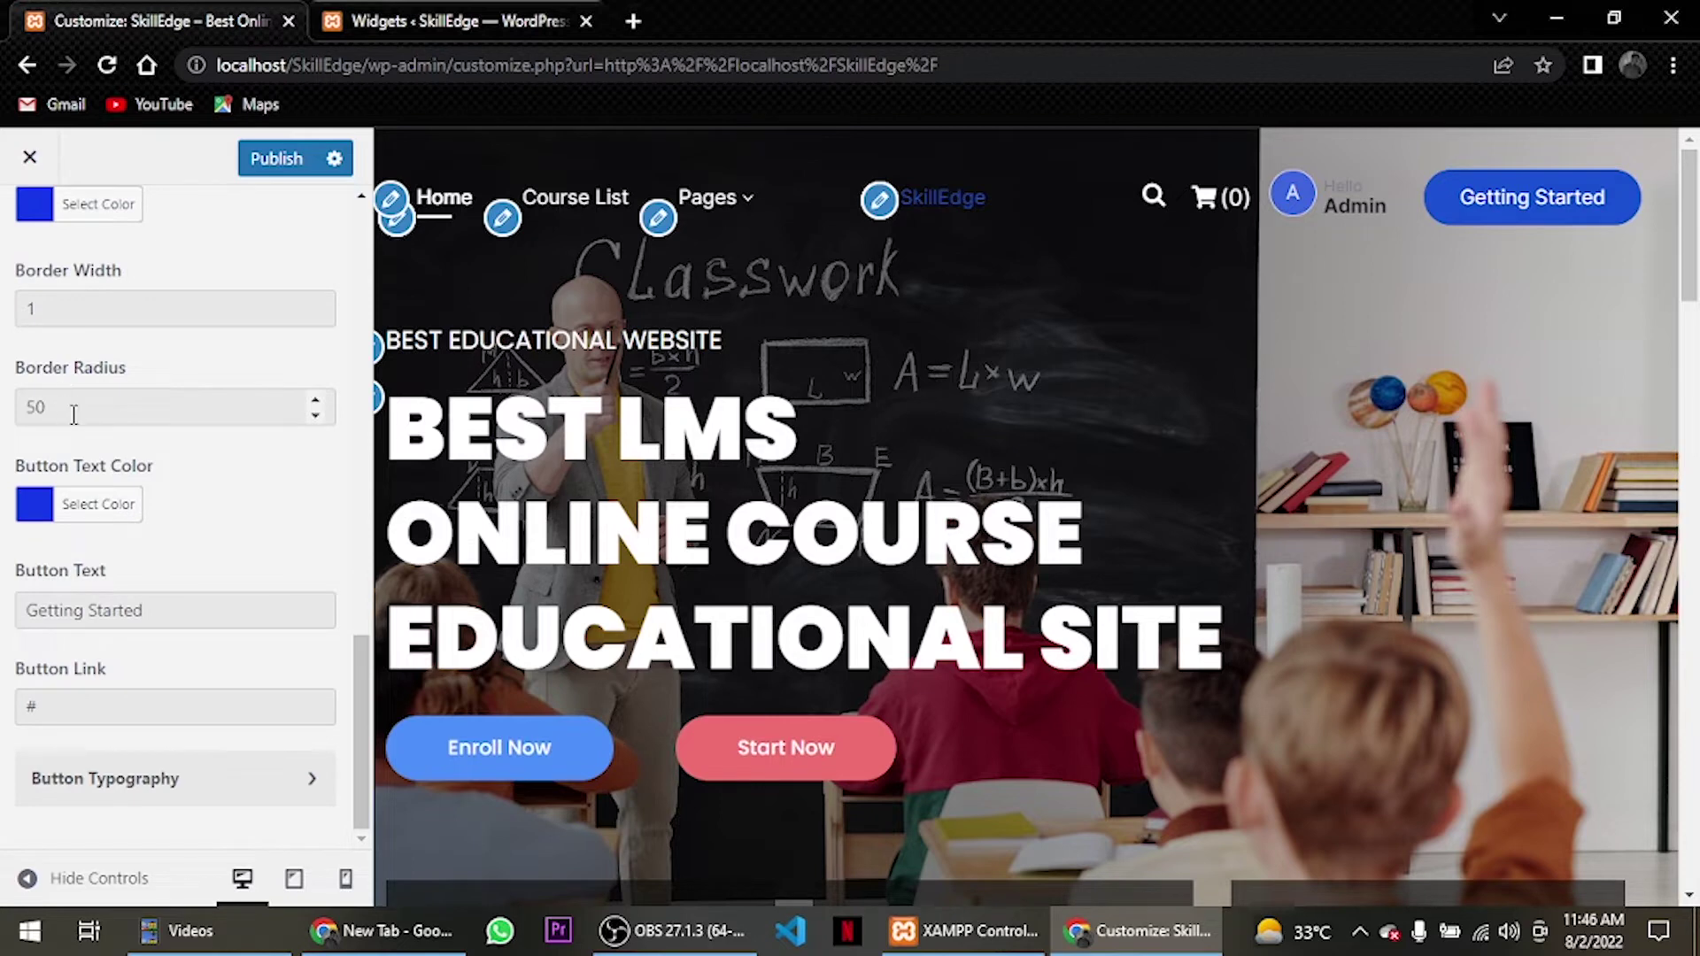
{"action": "scroll", "coordinate": [74, 415], "scroll_direction": "up", "scroll_amount": 3}
{"action": "scroll", "coordinate": [68, 425], "scroll_direction": "down", "scroll_amount": 3}
{"action": "left_click", "coordinate": [120, 709]}
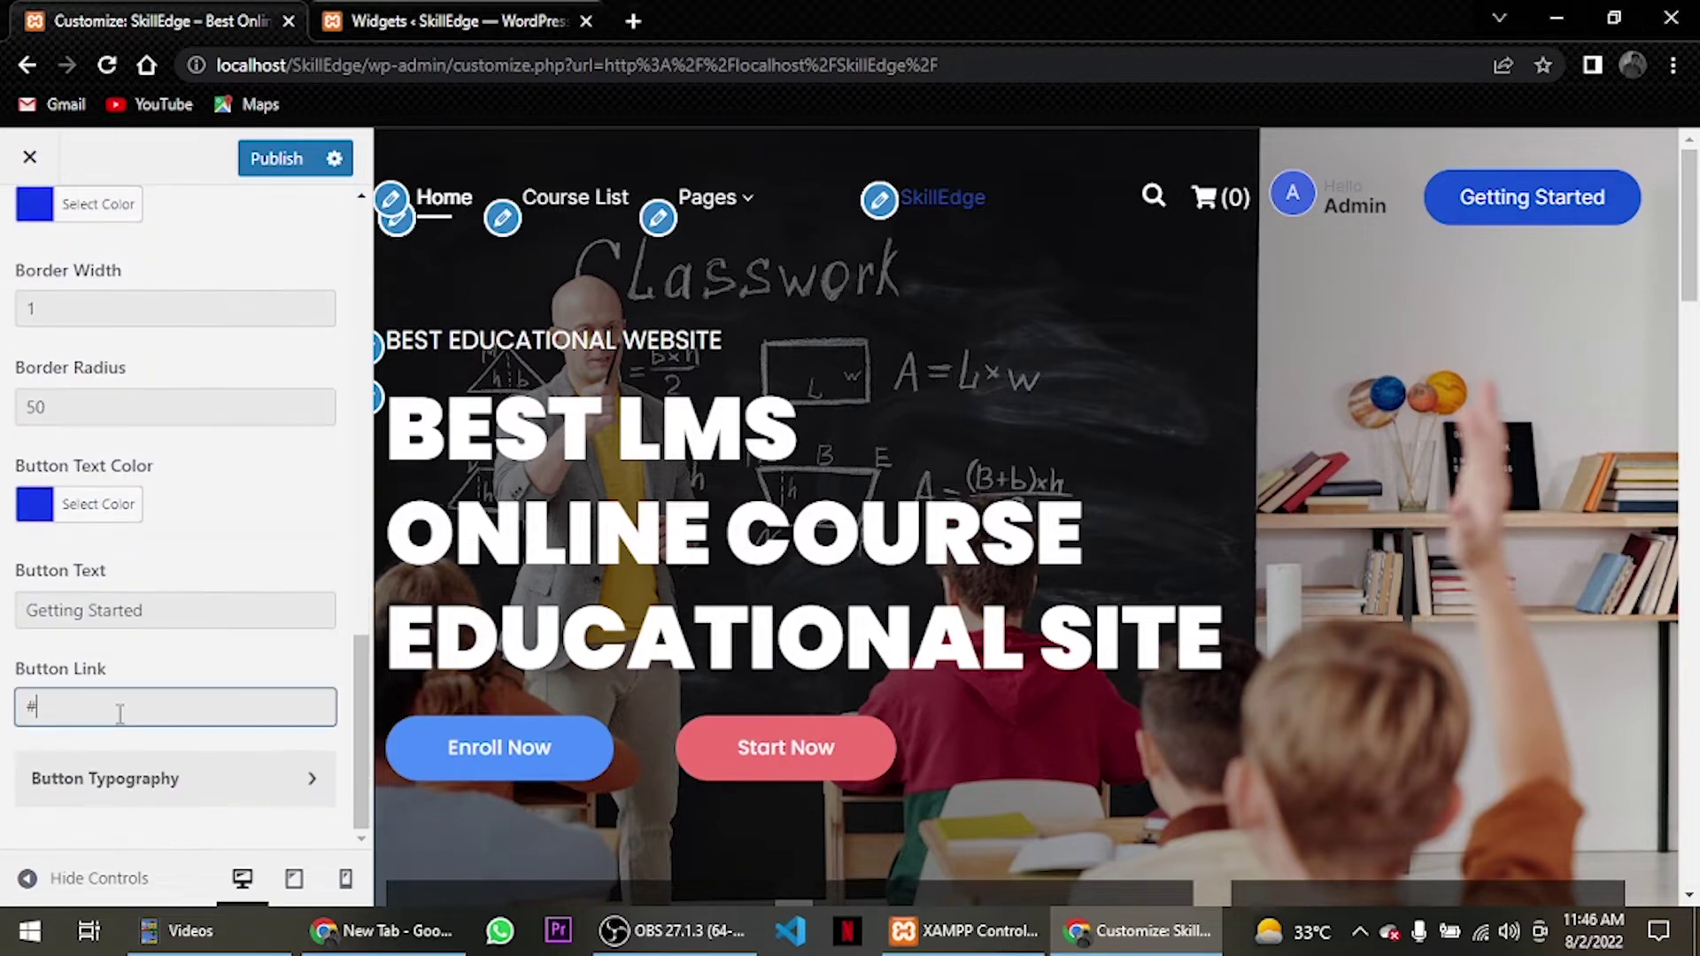
{"action": "scroll", "coordinate": [121, 714], "scroll_direction": "up", "scroll_amount": 6}
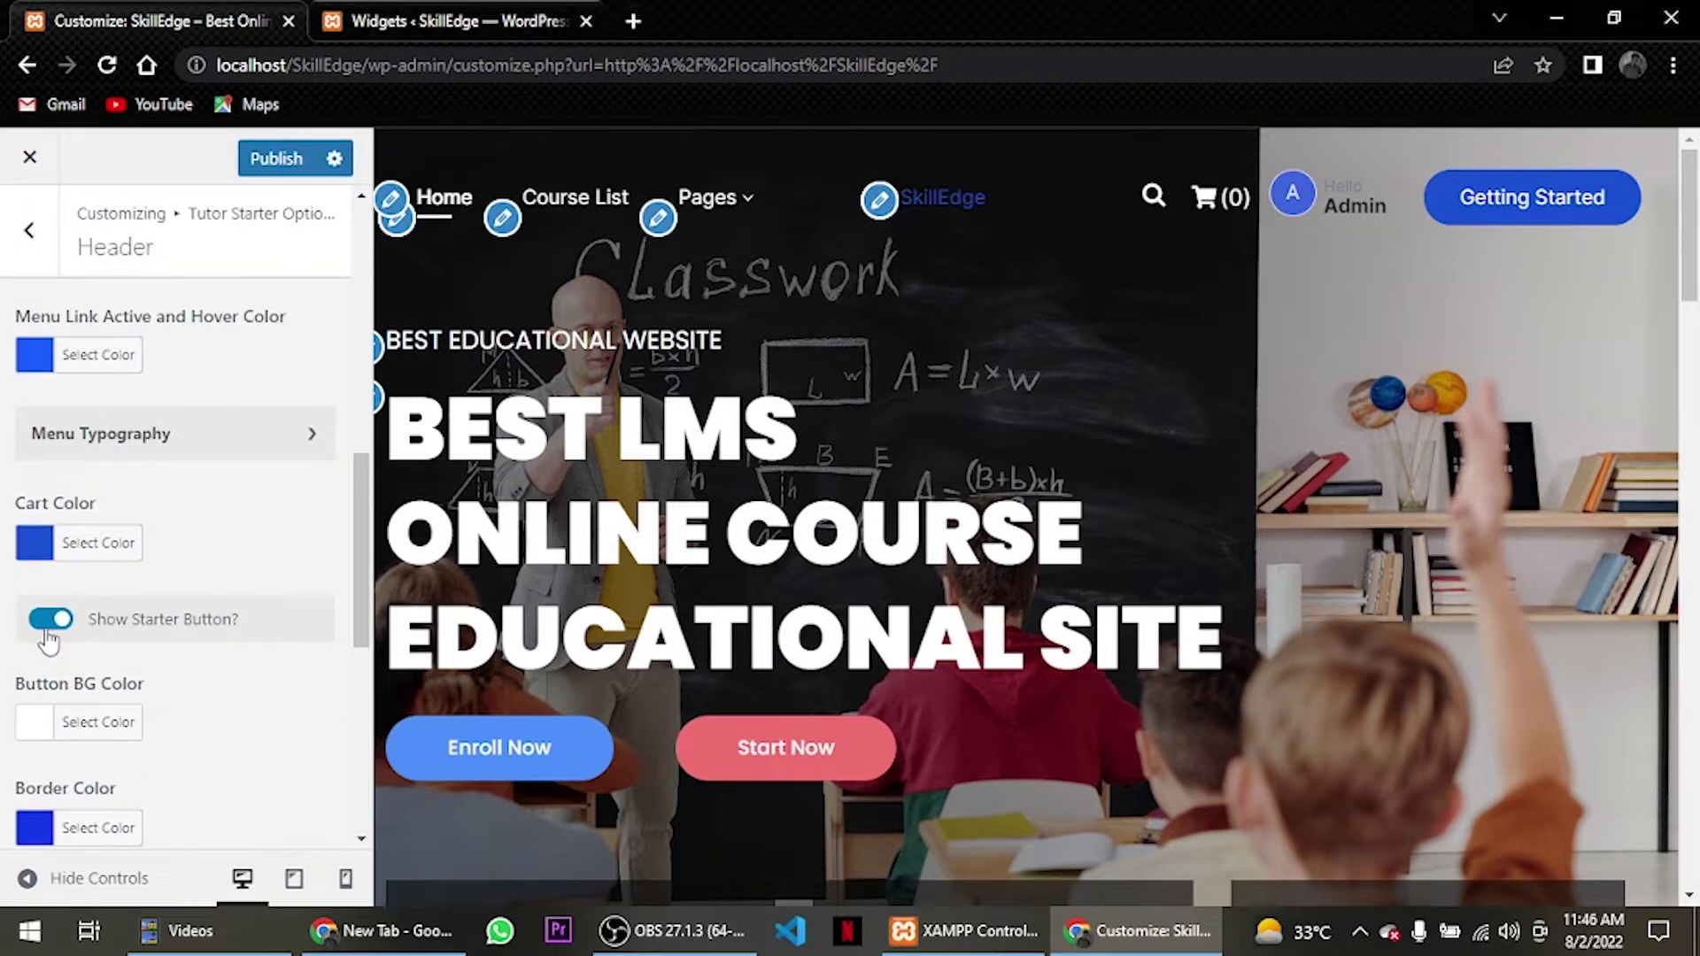
{"action": "left_click", "coordinate": [50, 620]}
{"action": "scroll", "coordinate": [146, 589], "scroll_direction": "up", "scroll_amount": 3}
{"action": "scroll", "coordinate": [146, 589], "scroll_direction": "down", "scroll_amount": 3}
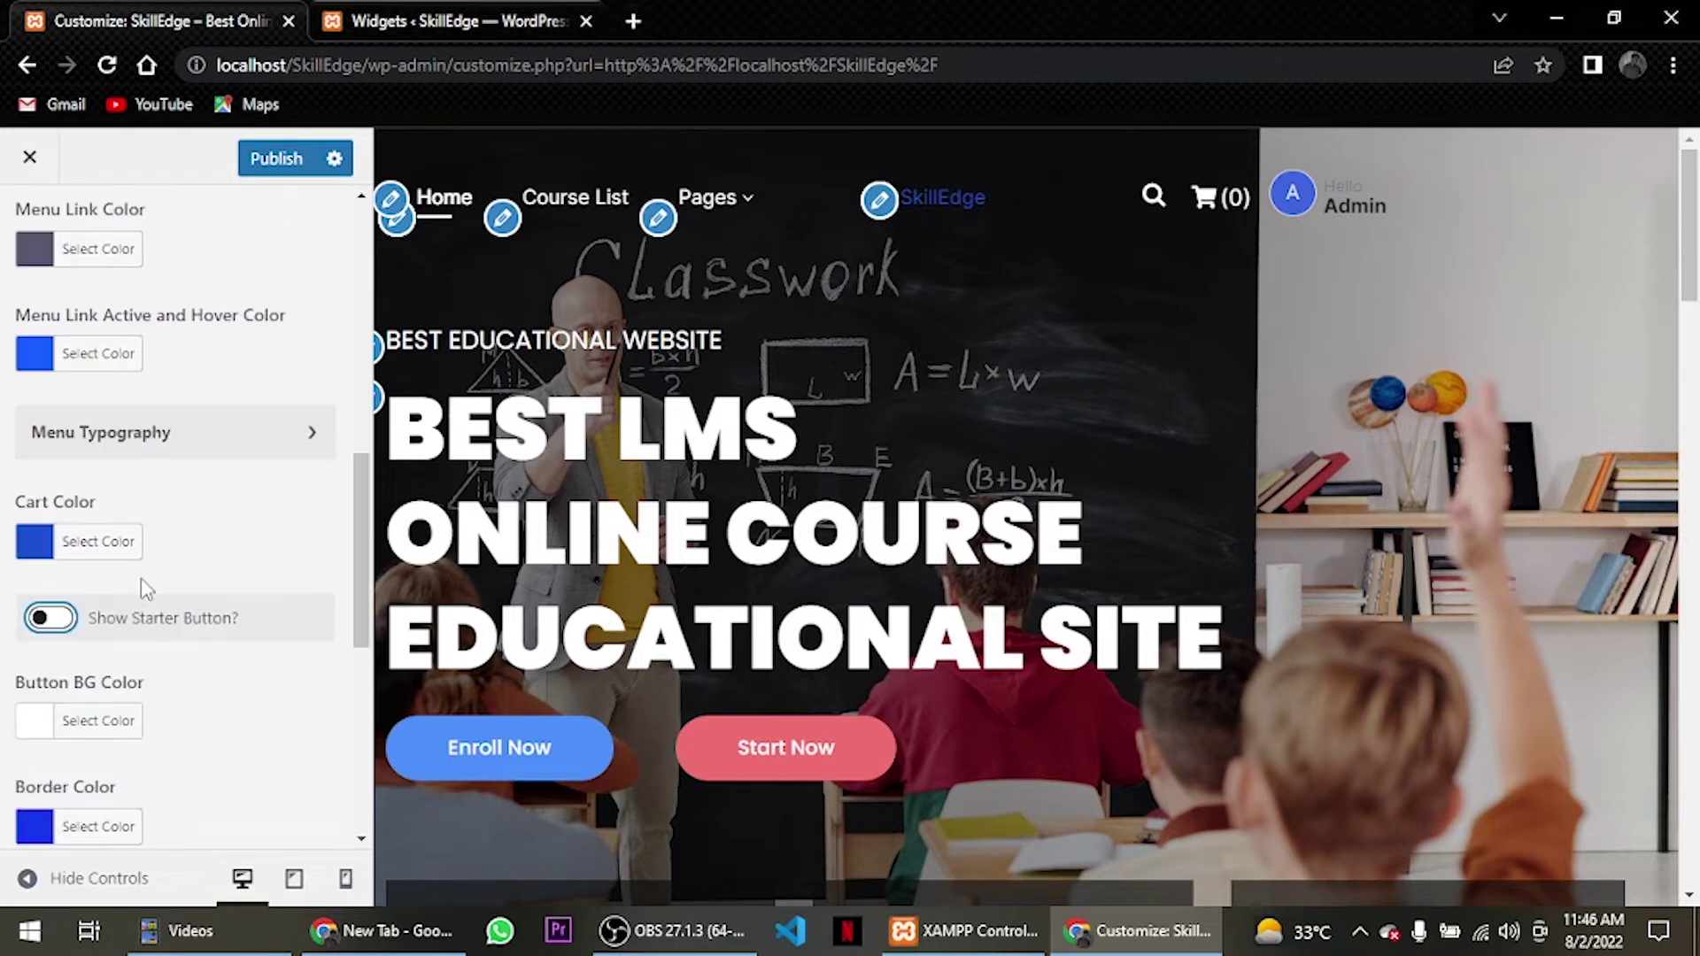
{"action": "scroll", "coordinate": [146, 588], "scroll_direction": "up", "scroll_amount": 5}
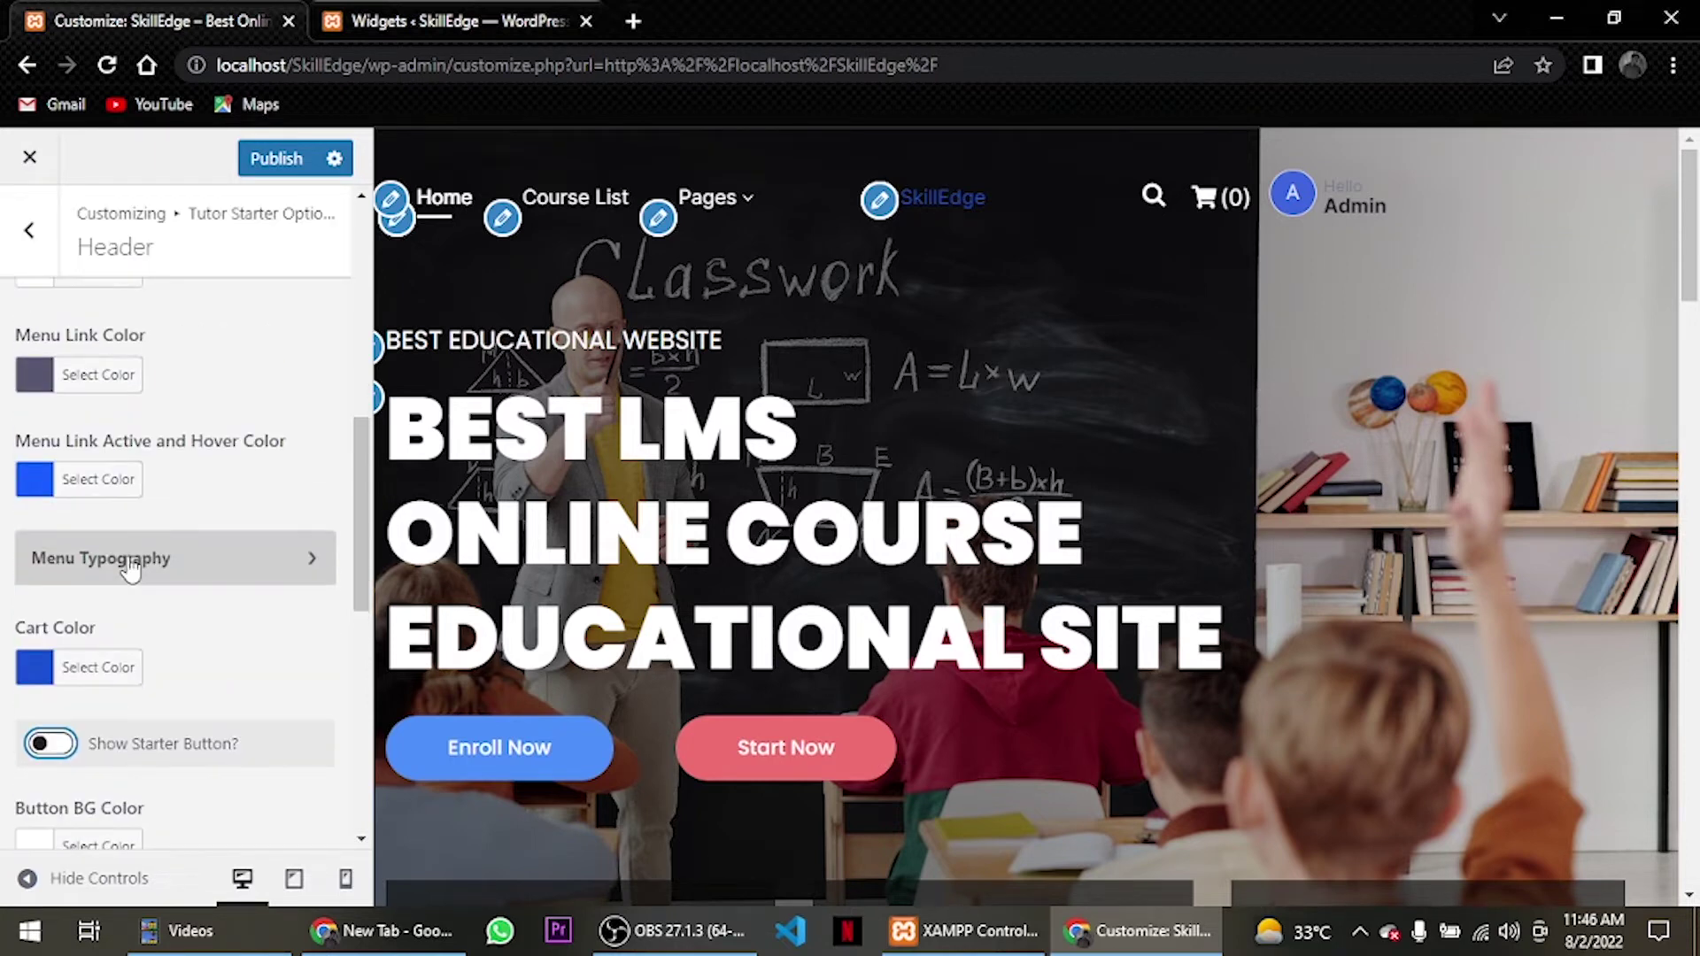
{"action": "scroll", "coordinate": [142, 593], "scroll_direction": "up", "scroll_amount": 6}
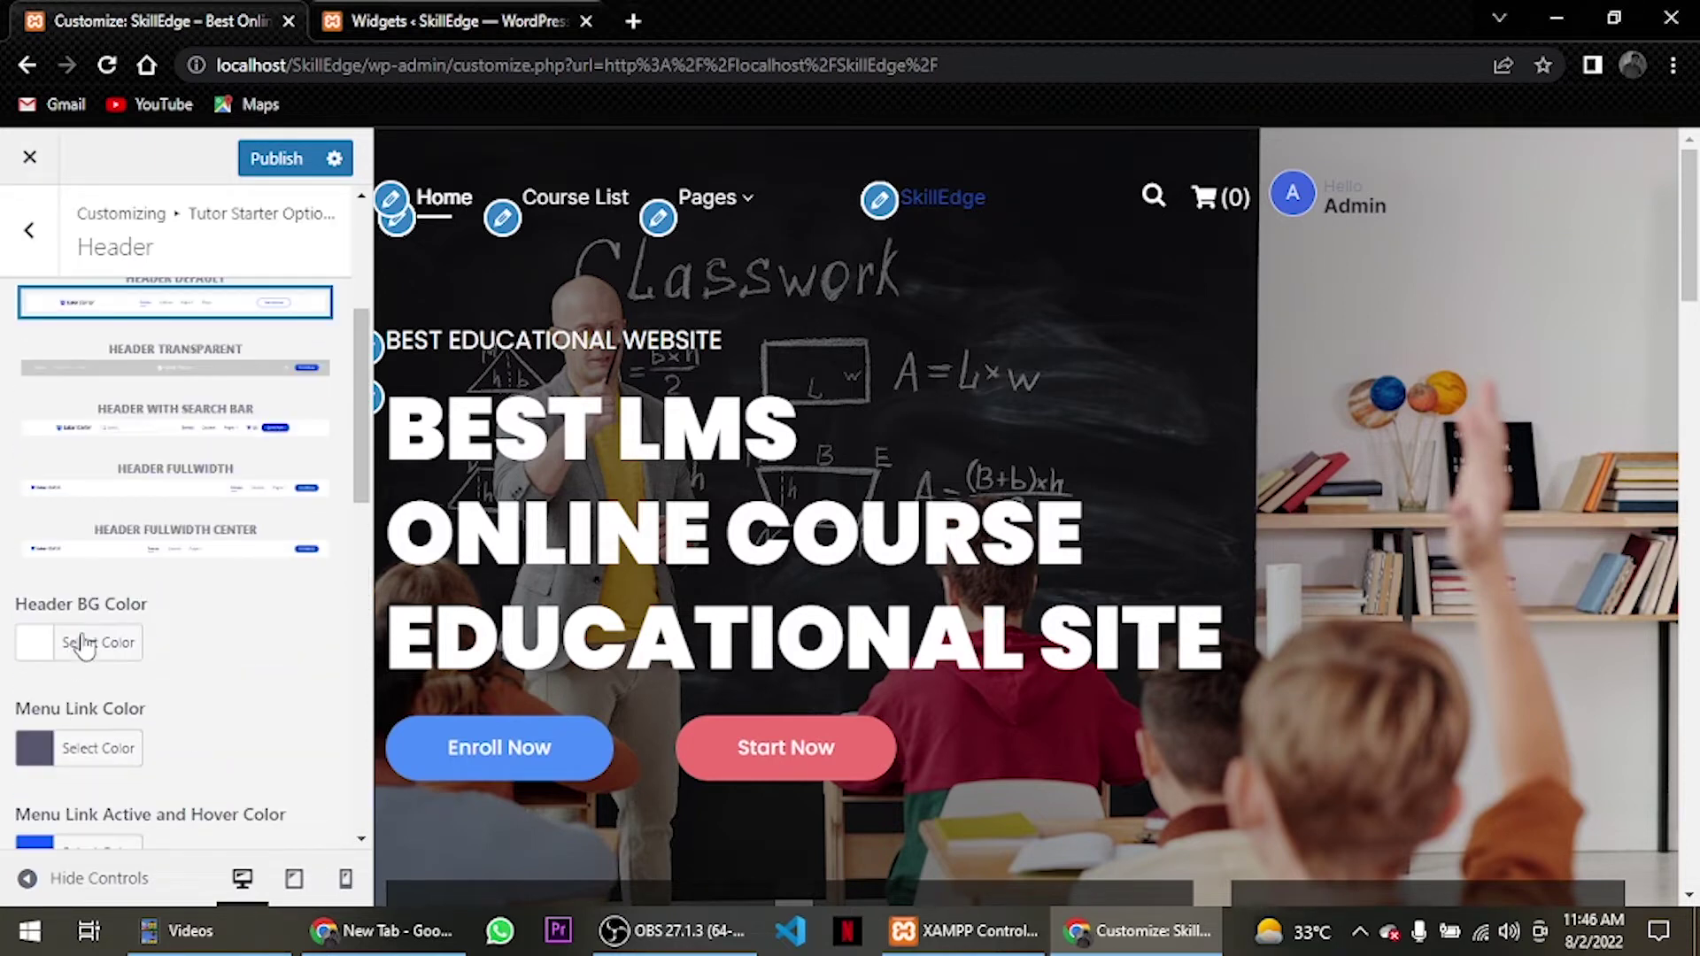
Start choosing a header logo by uploading a new file from the computer.
{"action": "left_click", "coordinate": [211, 423]}
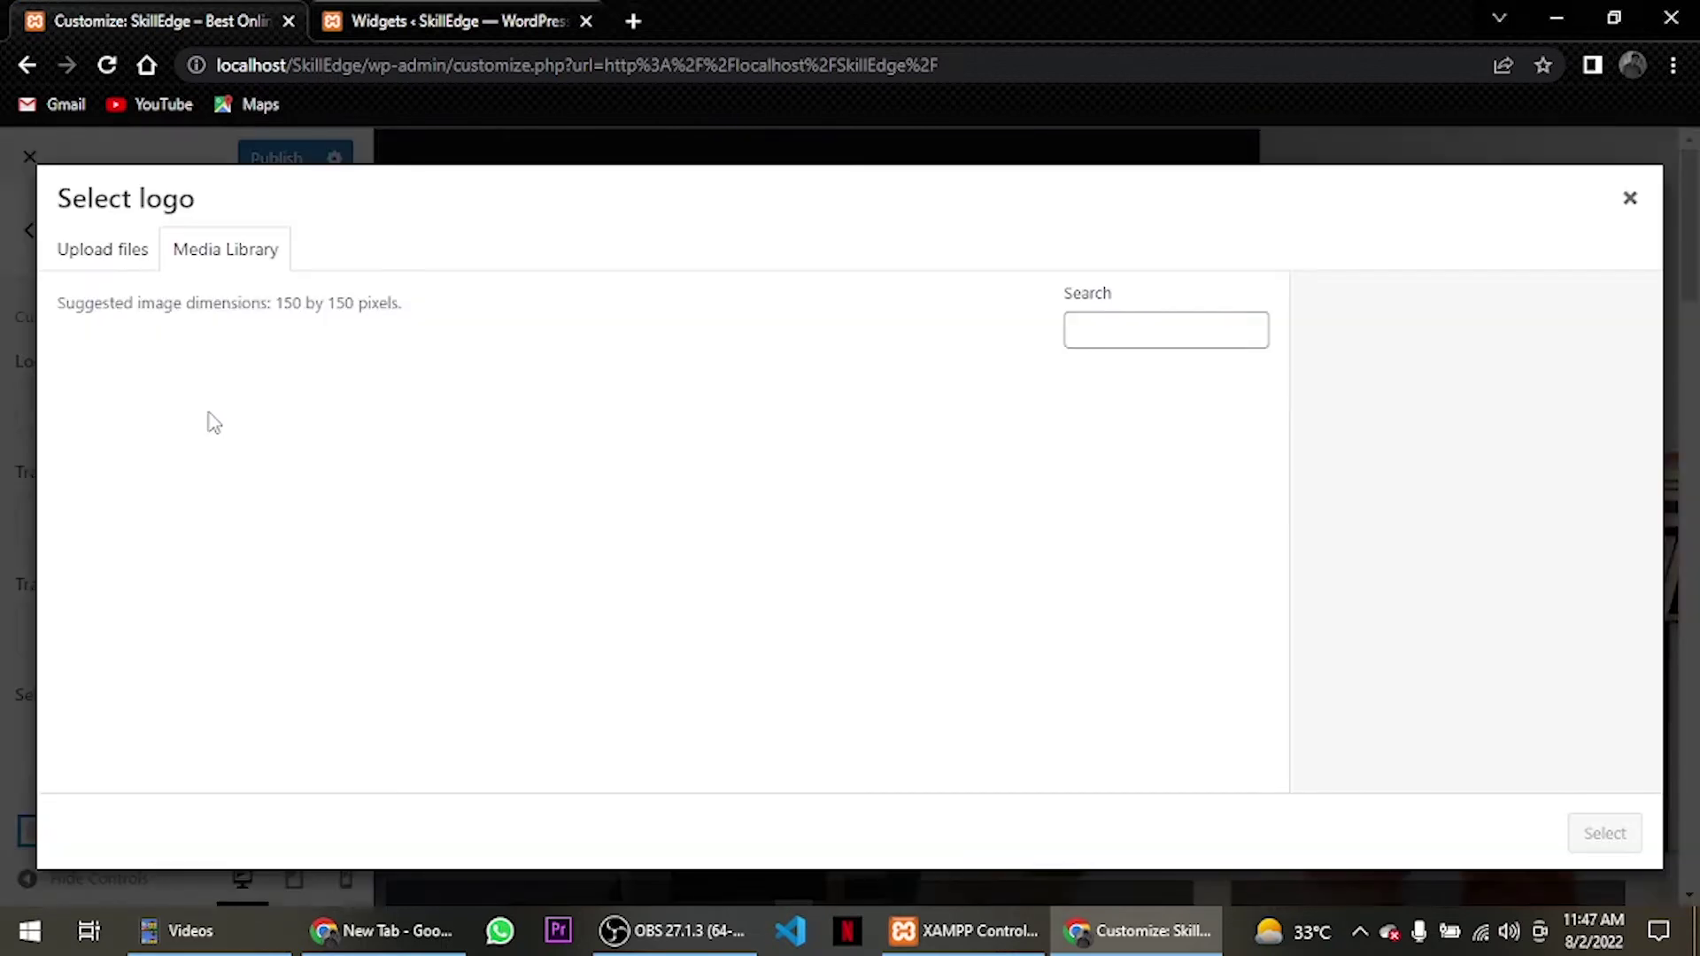
{"action": "left_click", "coordinate": [117, 262]}
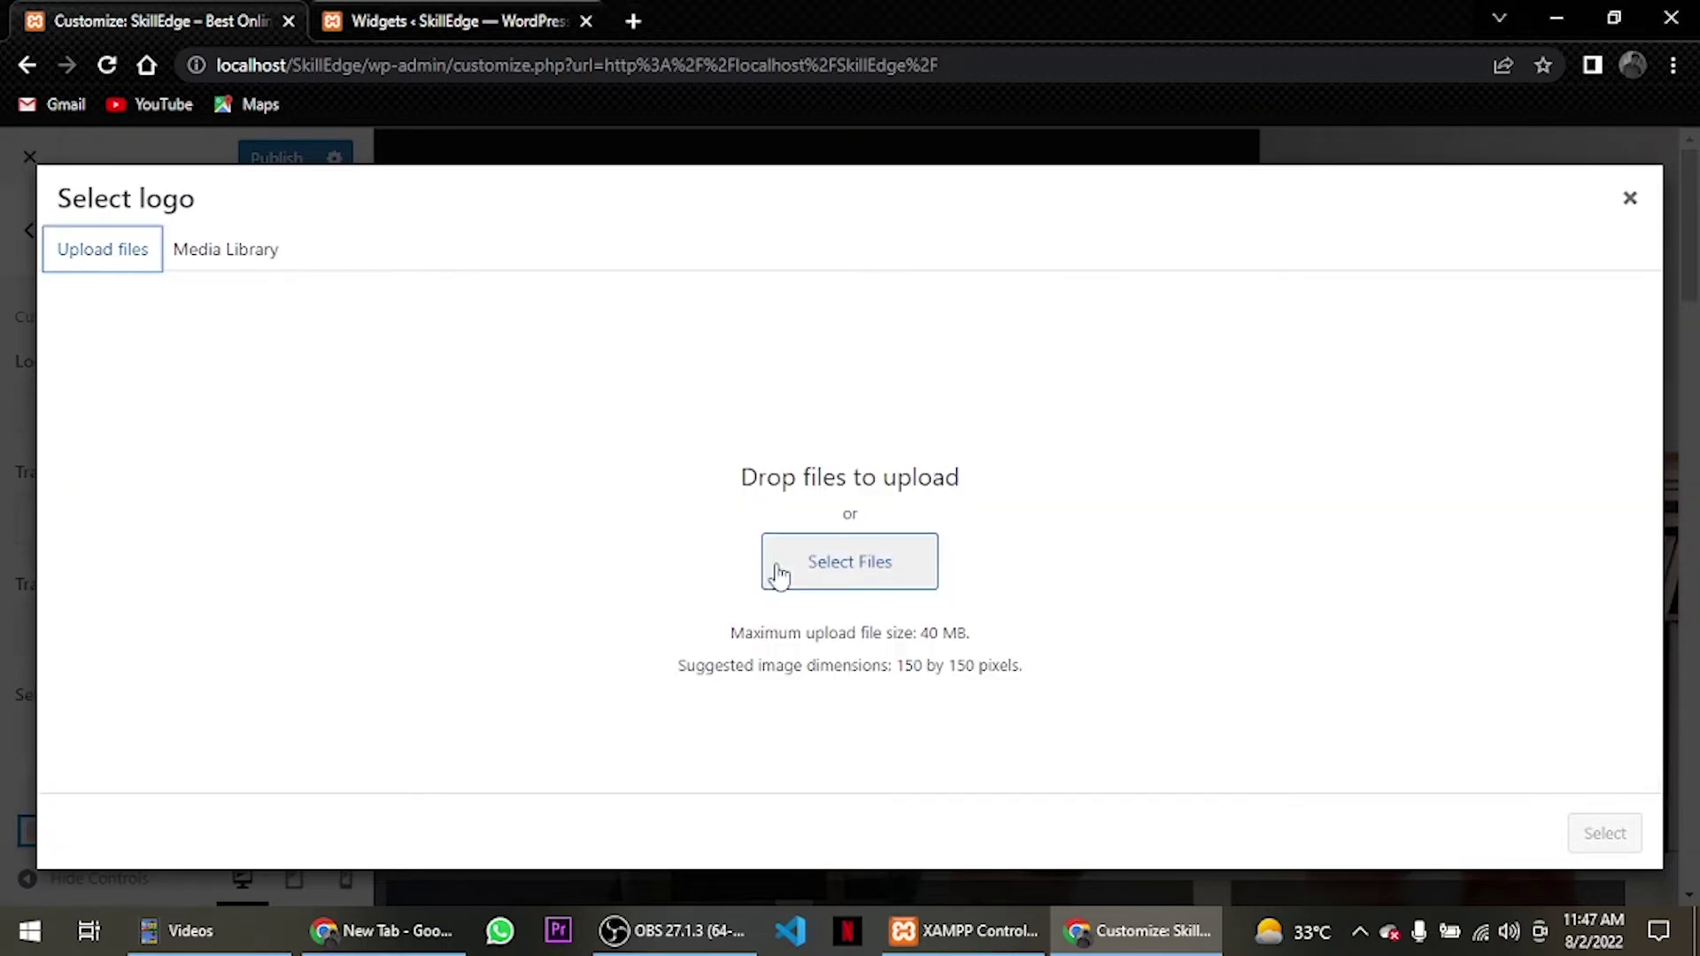
{"action": "left_click", "coordinate": [776, 571]}
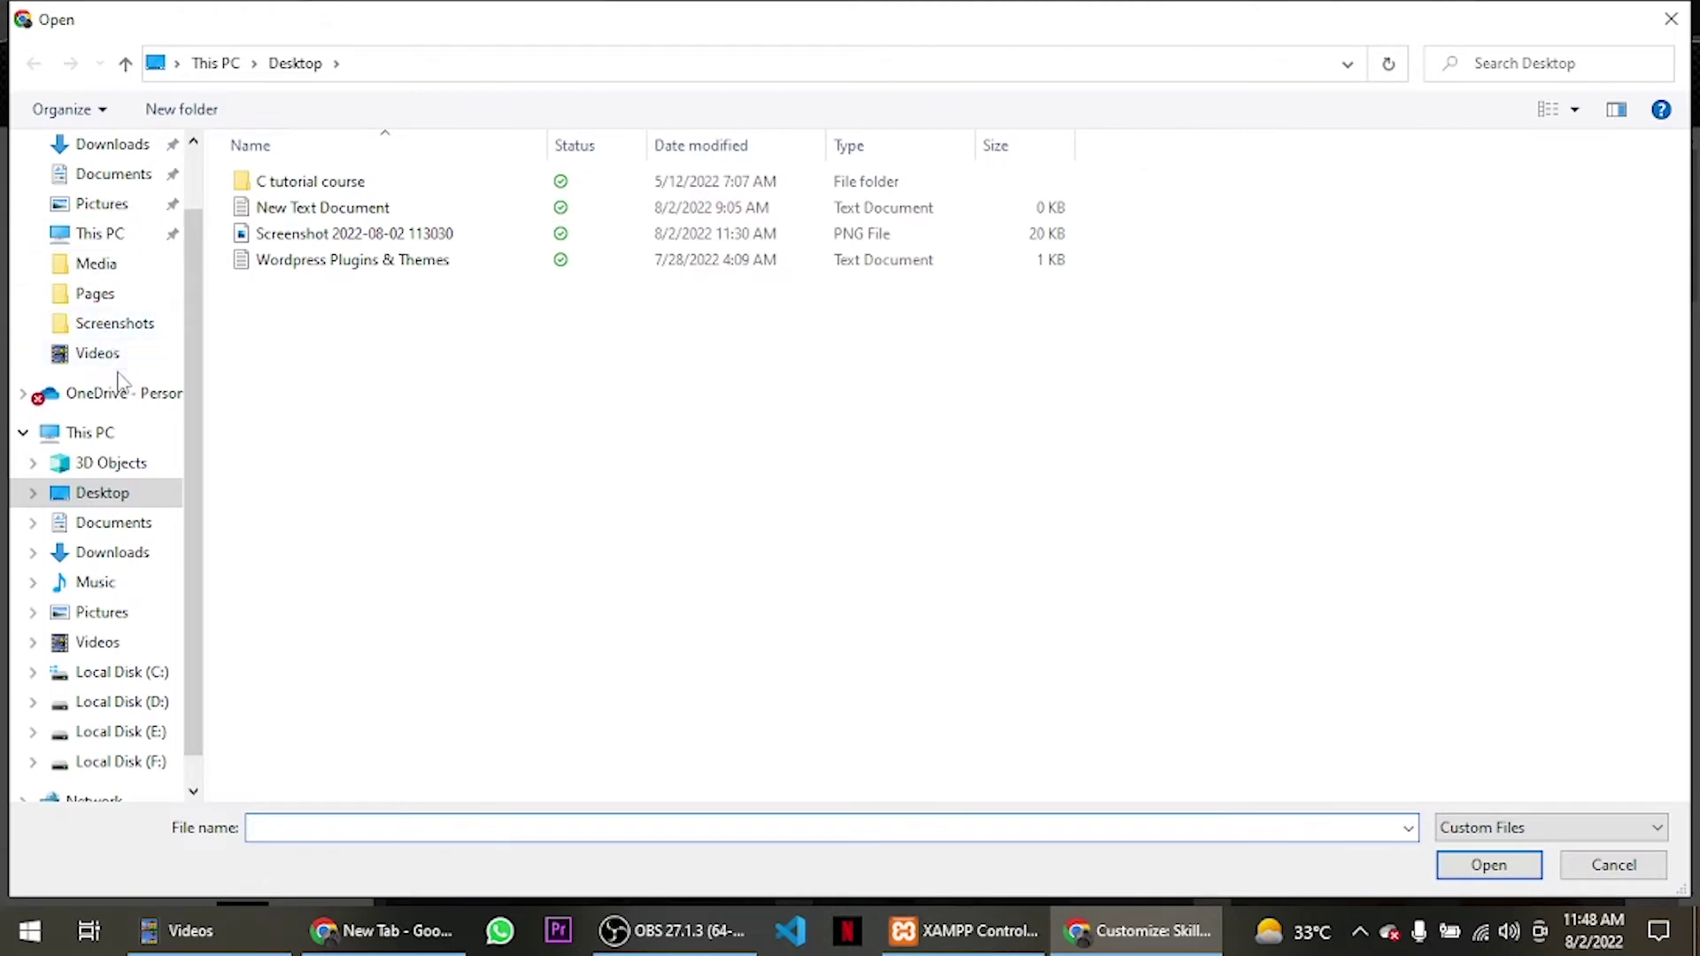
Upload tutor-white, tutor-white@2x, tutor-header and tutor-header@2x from Downloads > Media.
{"action": "scroll", "coordinate": [124, 235], "scroll_direction": "up", "scroll_amount": 1}
{"action": "left_click", "coordinate": [112, 224]}
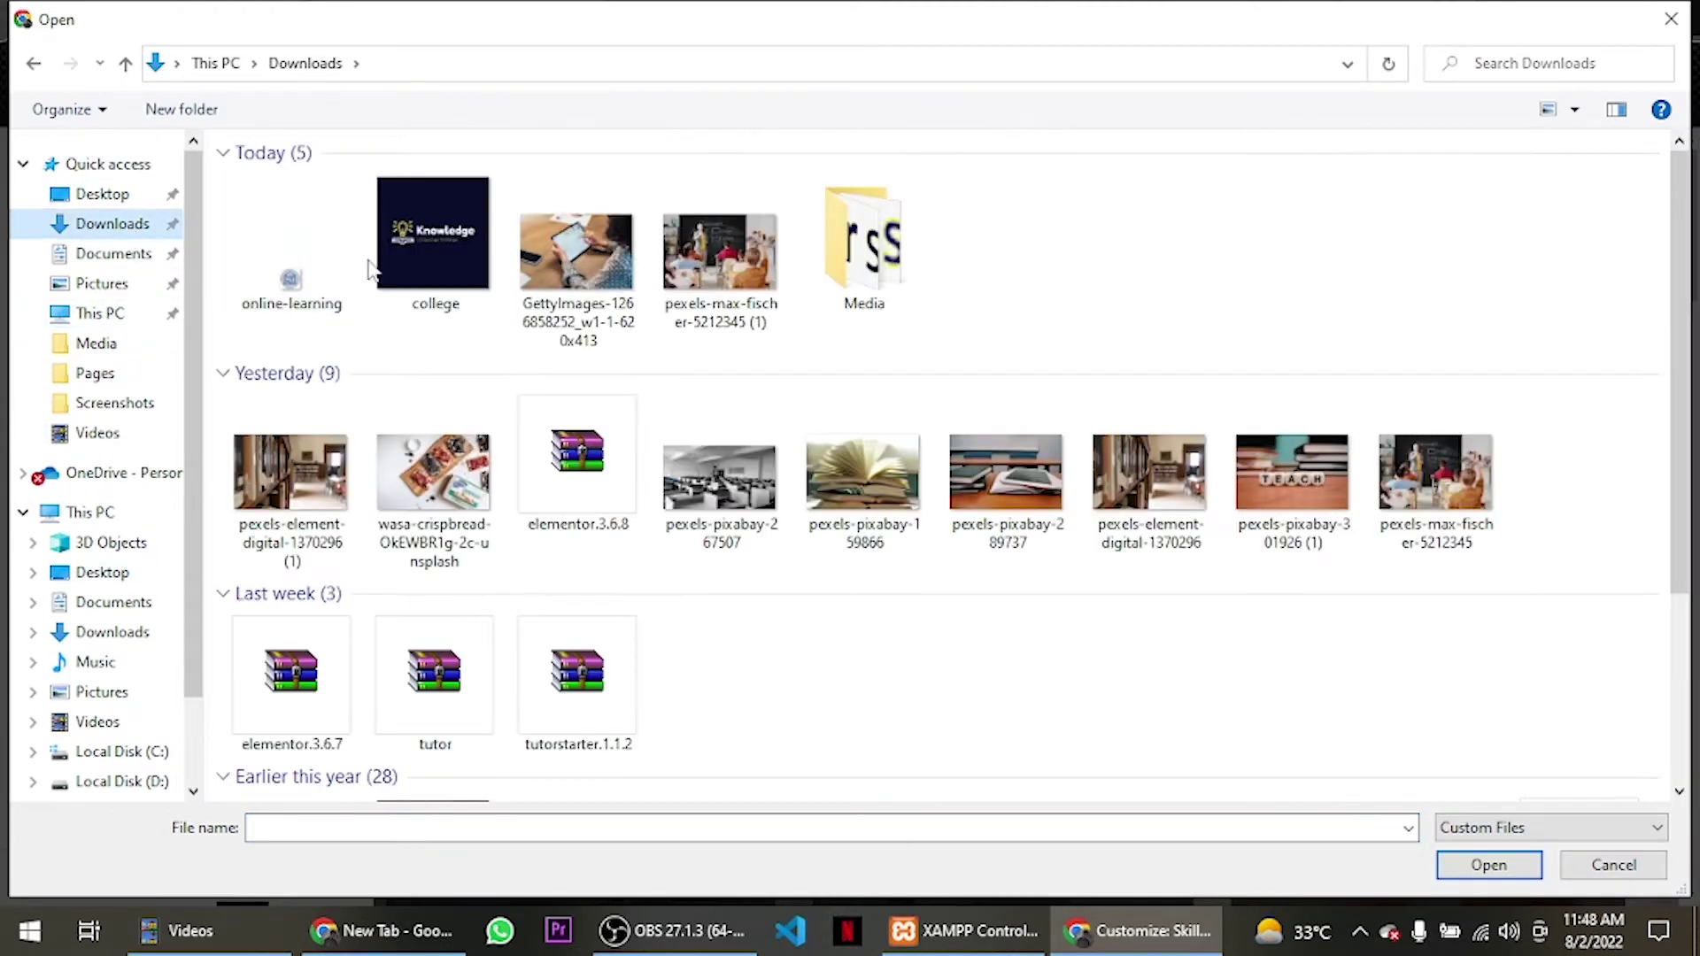
{"action": "double_click", "coordinate": [861, 252]}
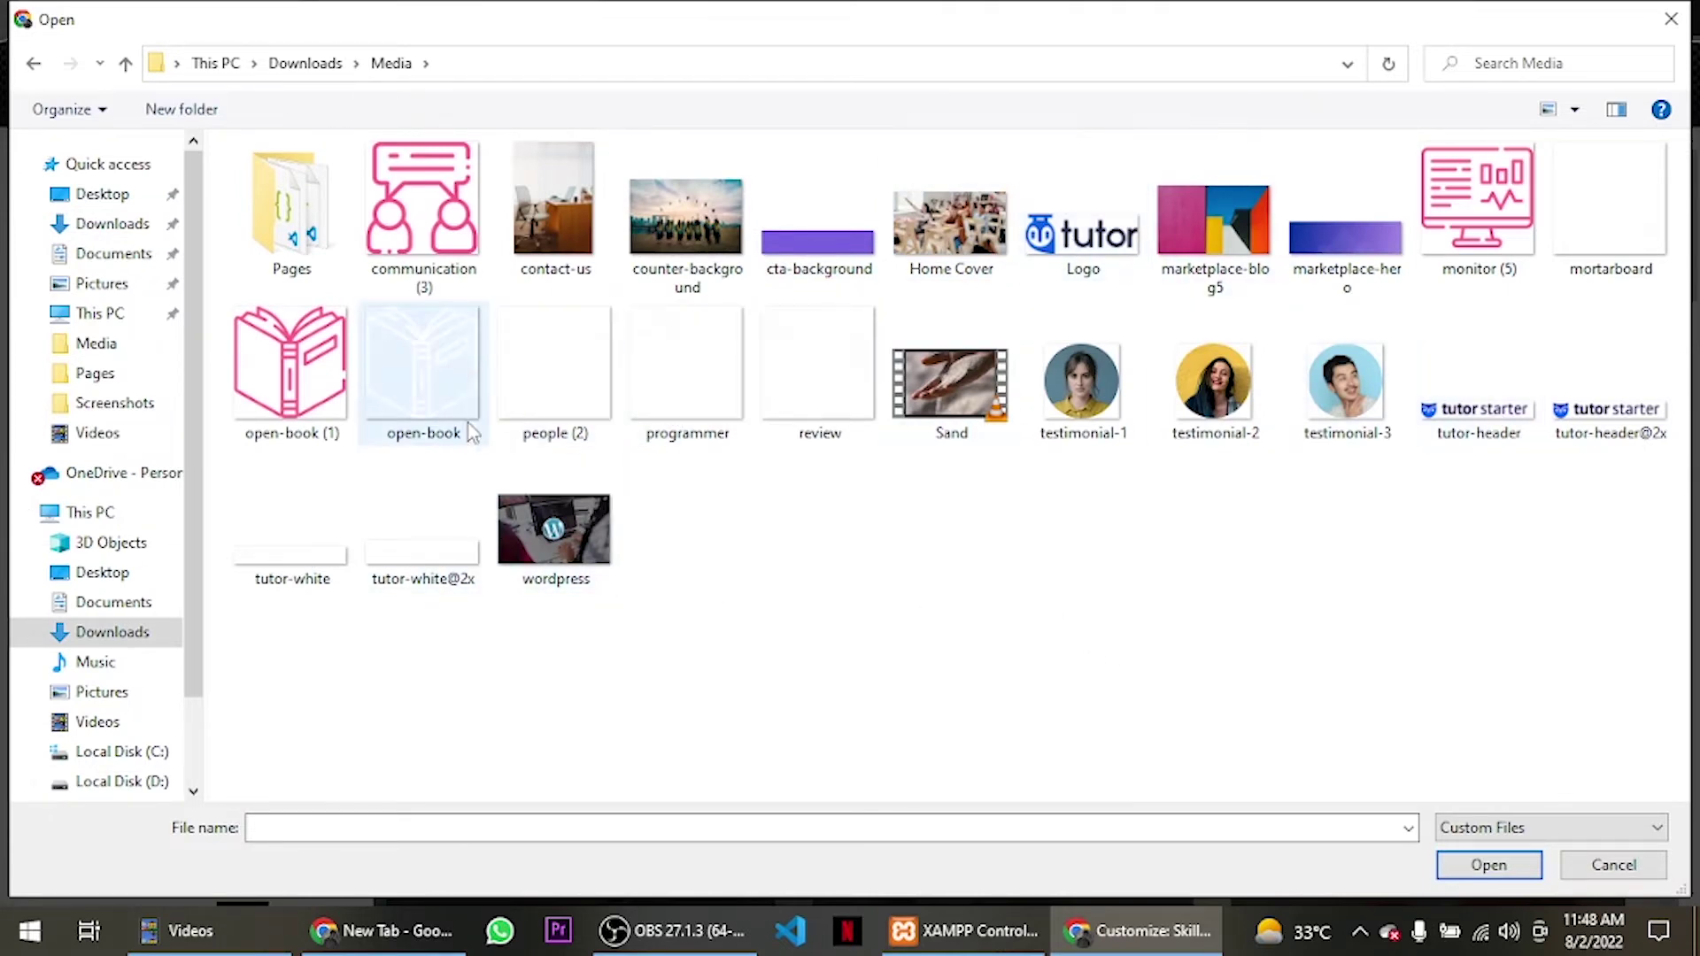
{"action": "left_click", "coordinate": [288, 553]}
{"action": "left_click", "coordinate": [381, 549], "text": "ctrl"}
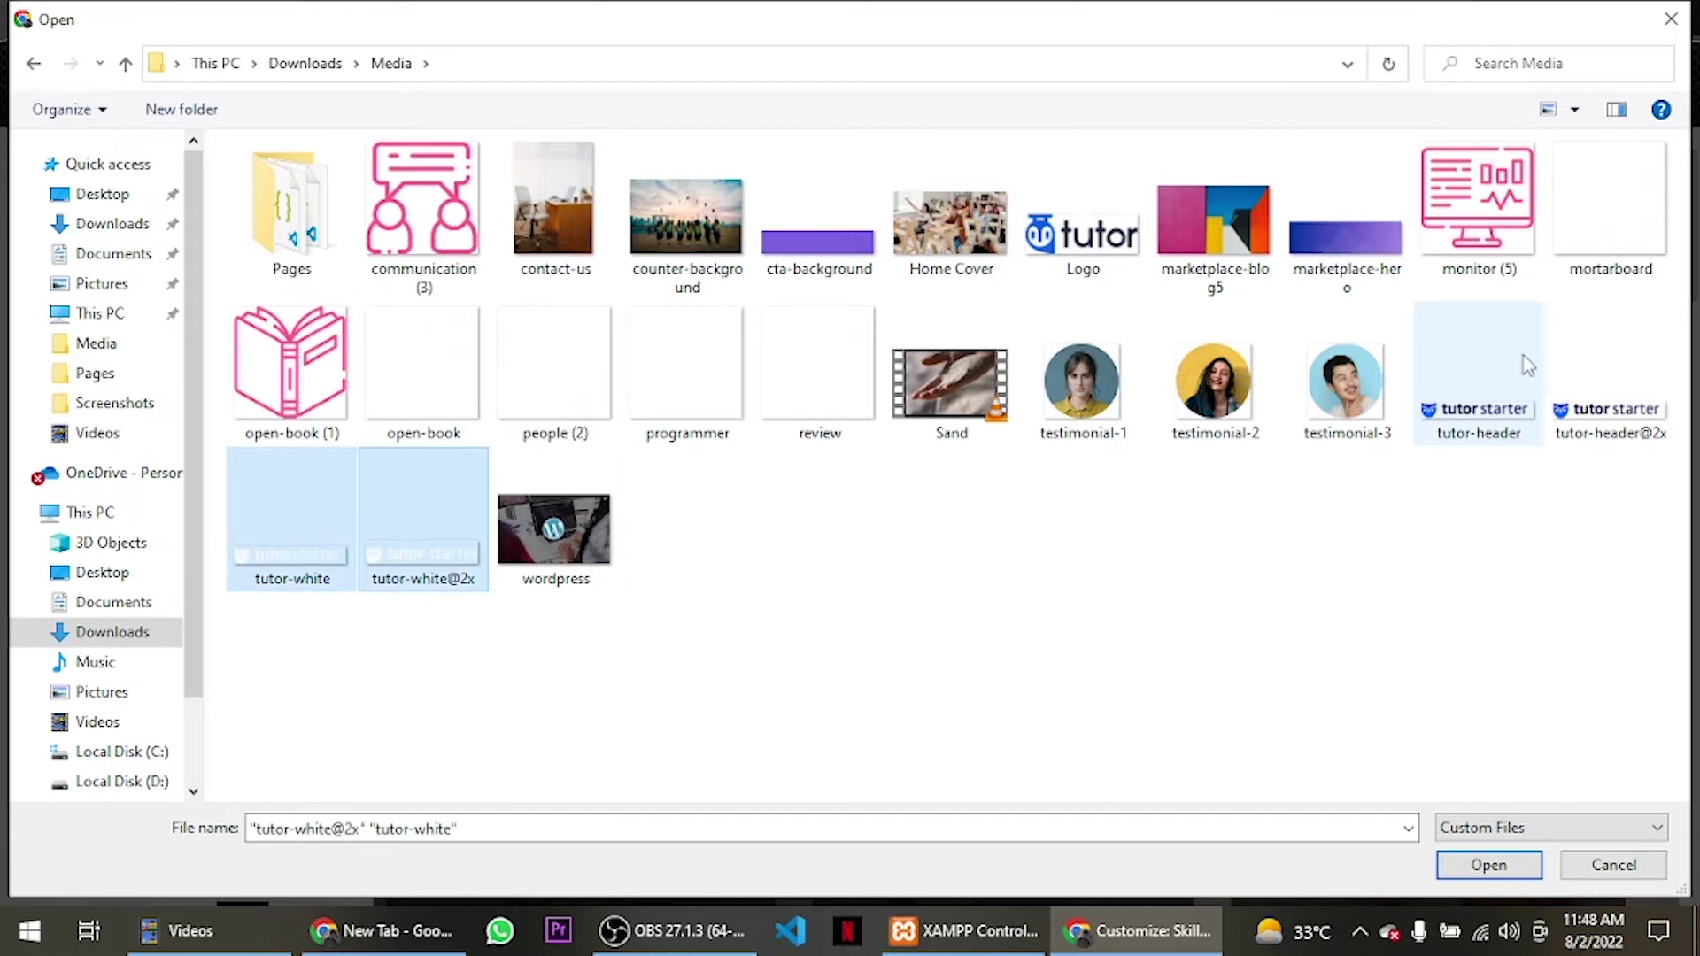
{"action": "left_click", "coordinate": [1519, 372], "text": "ctrl"}
{"action": "left_click", "coordinate": [1595, 407], "text": "ctrl"}
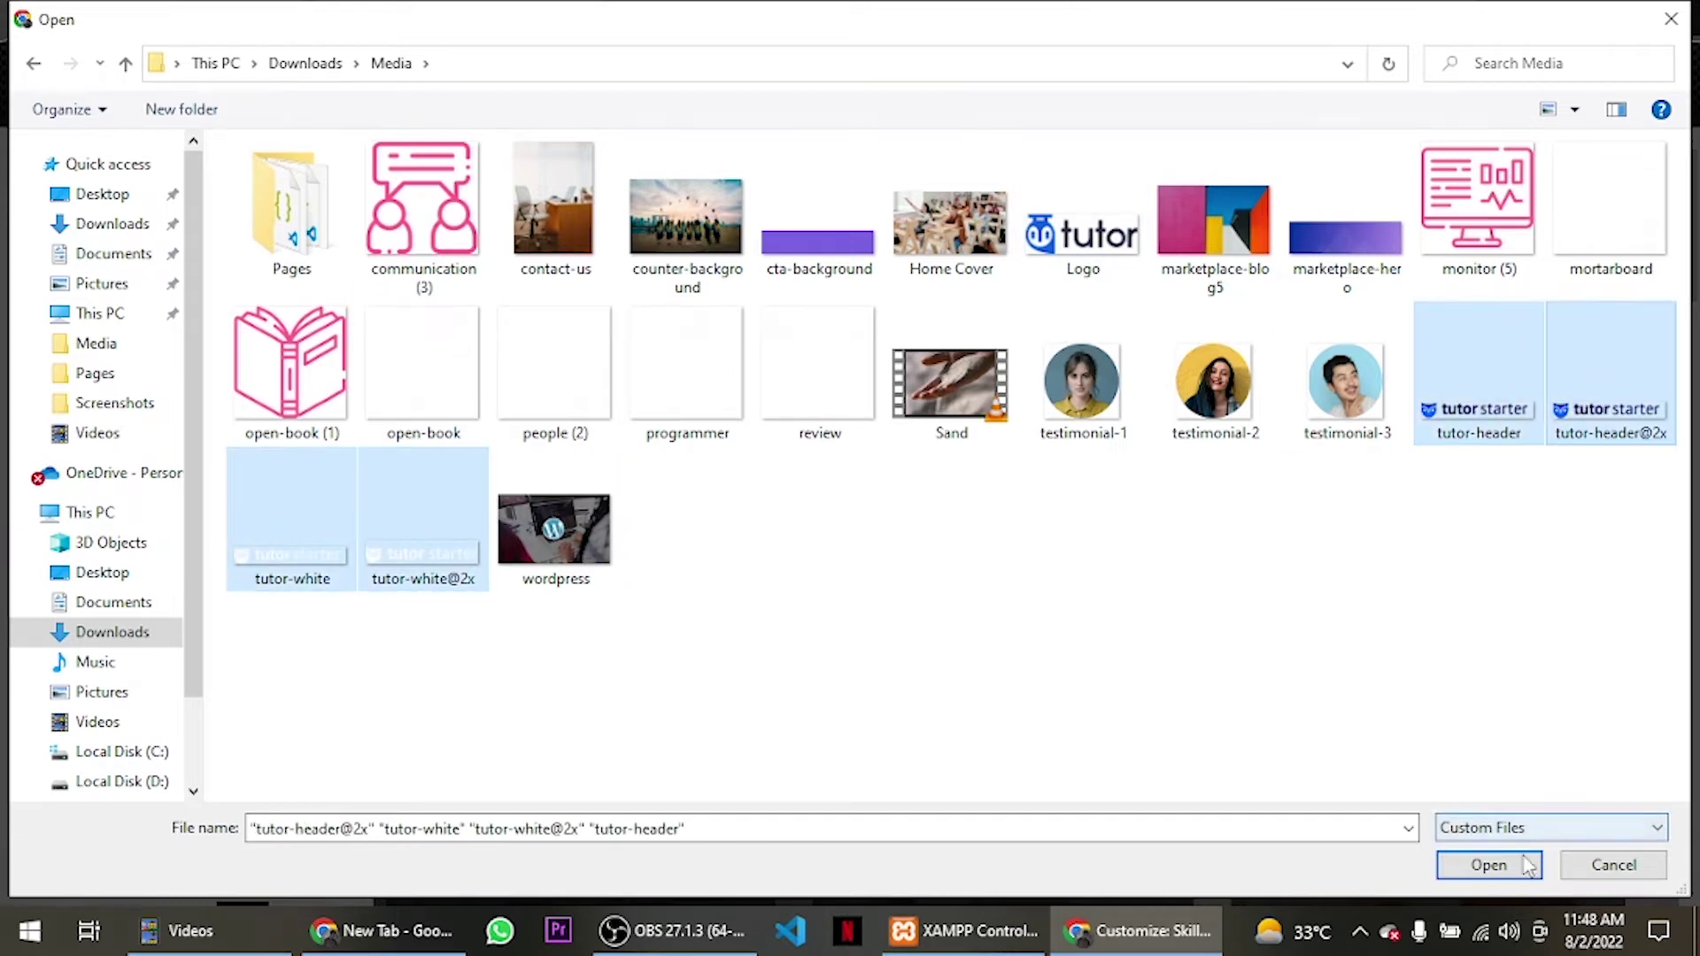
{"action": "left_click", "coordinate": [1510, 865]}
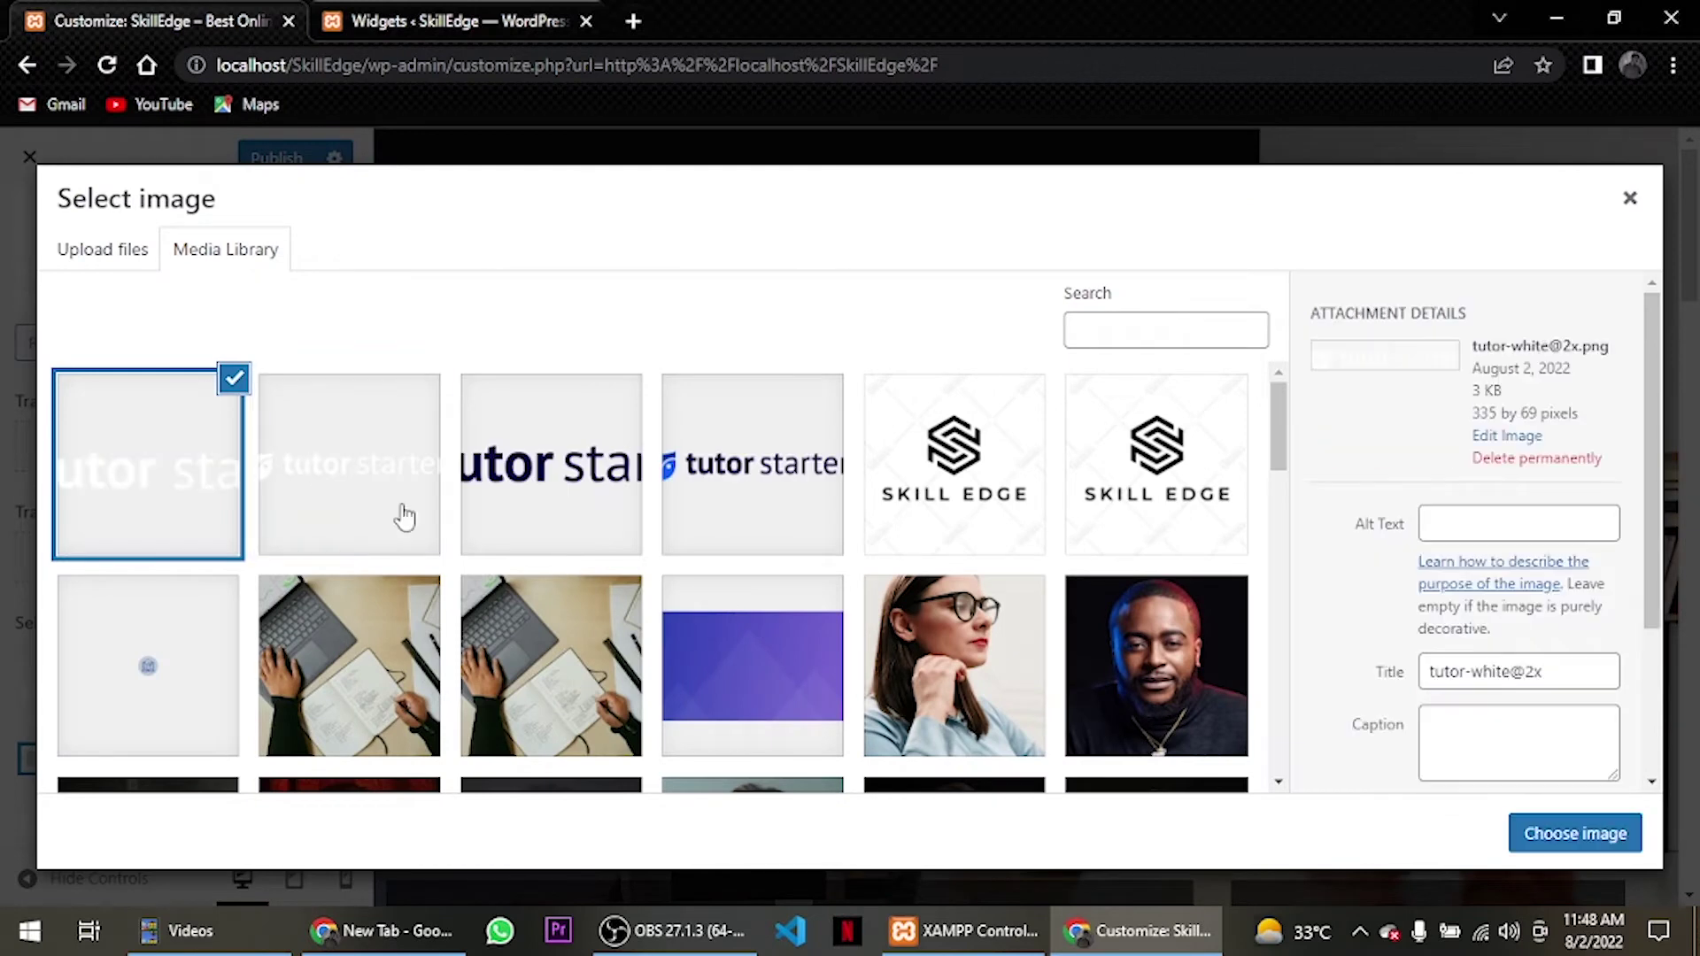
Set tutor-white@2x as the transparent header logo, publish, and preview Course List.
{"action": "left_click", "coordinate": [345, 506]}
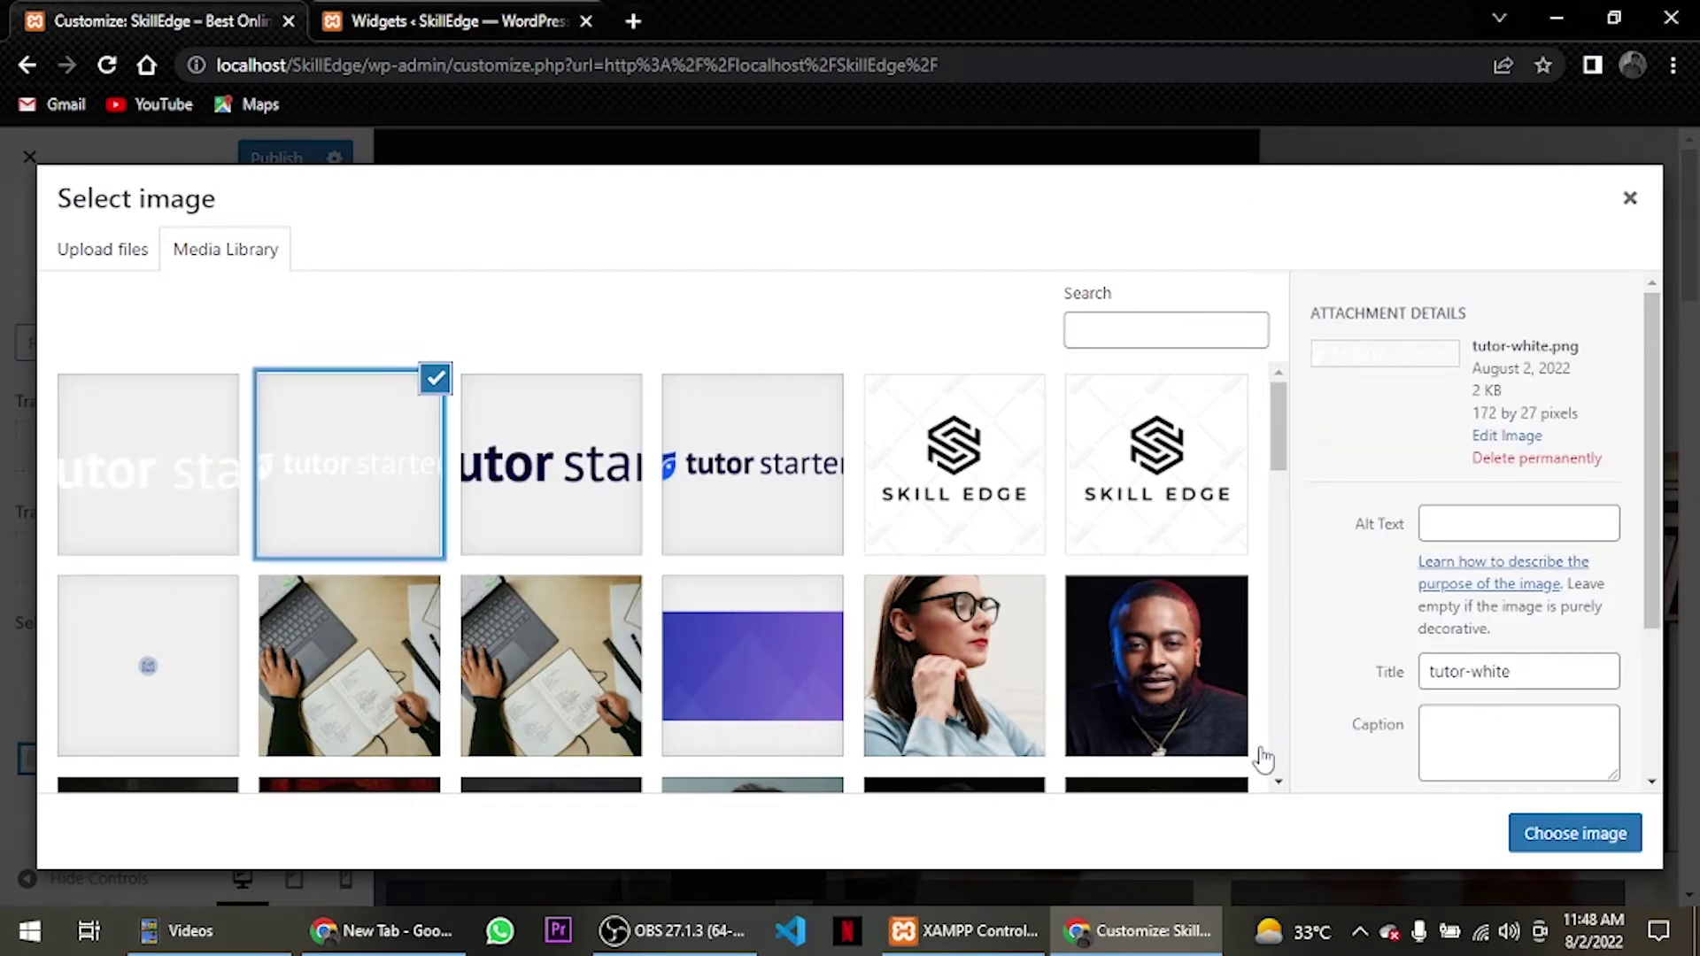
{"action": "left_click", "coordinate": [185, 495]}
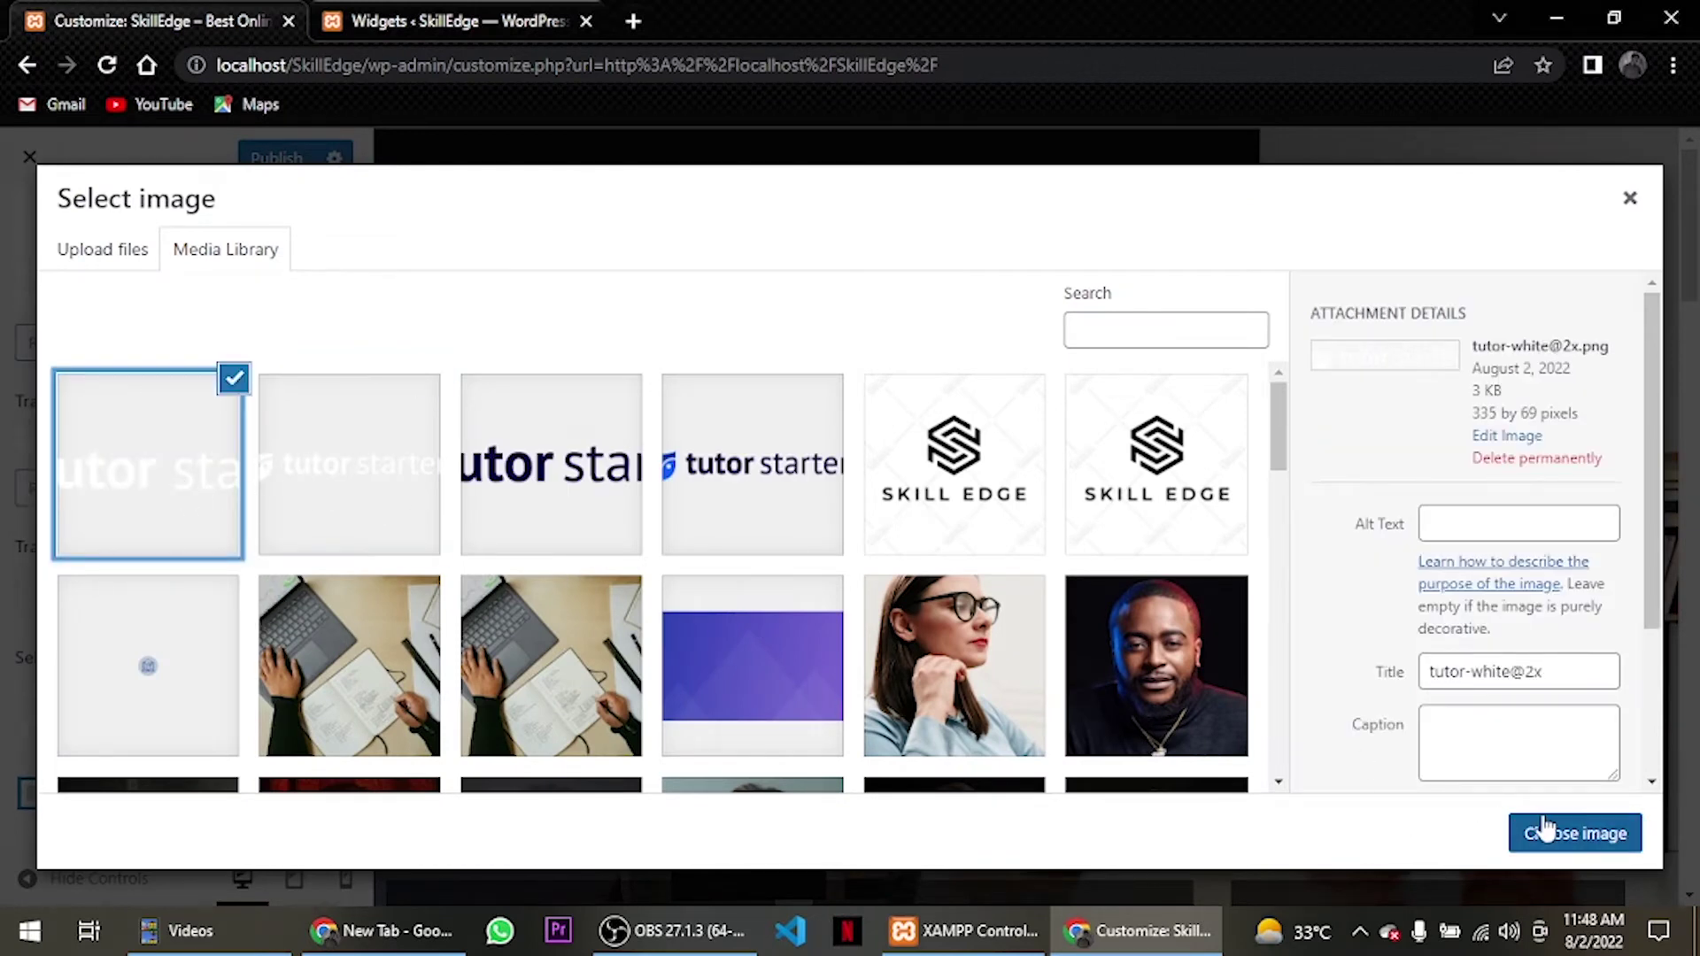
{"action": "left_click", "coordinate": [1559, 832]}
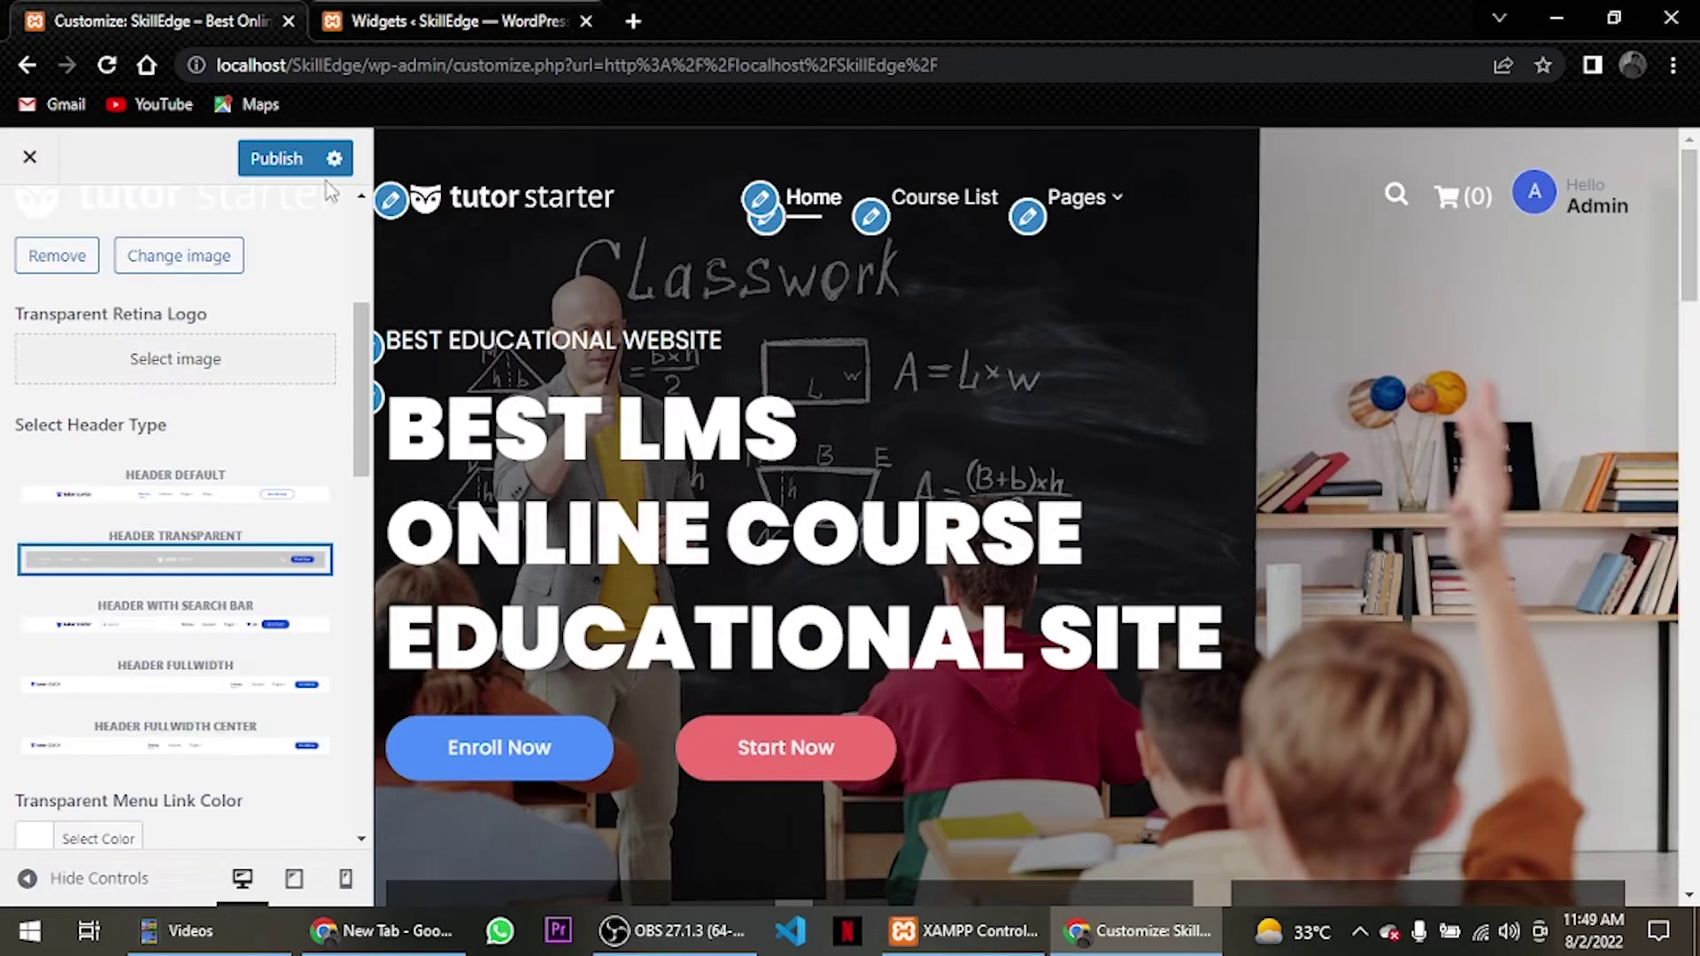
{"action": "left_click", "coordinate": [302, 171]}
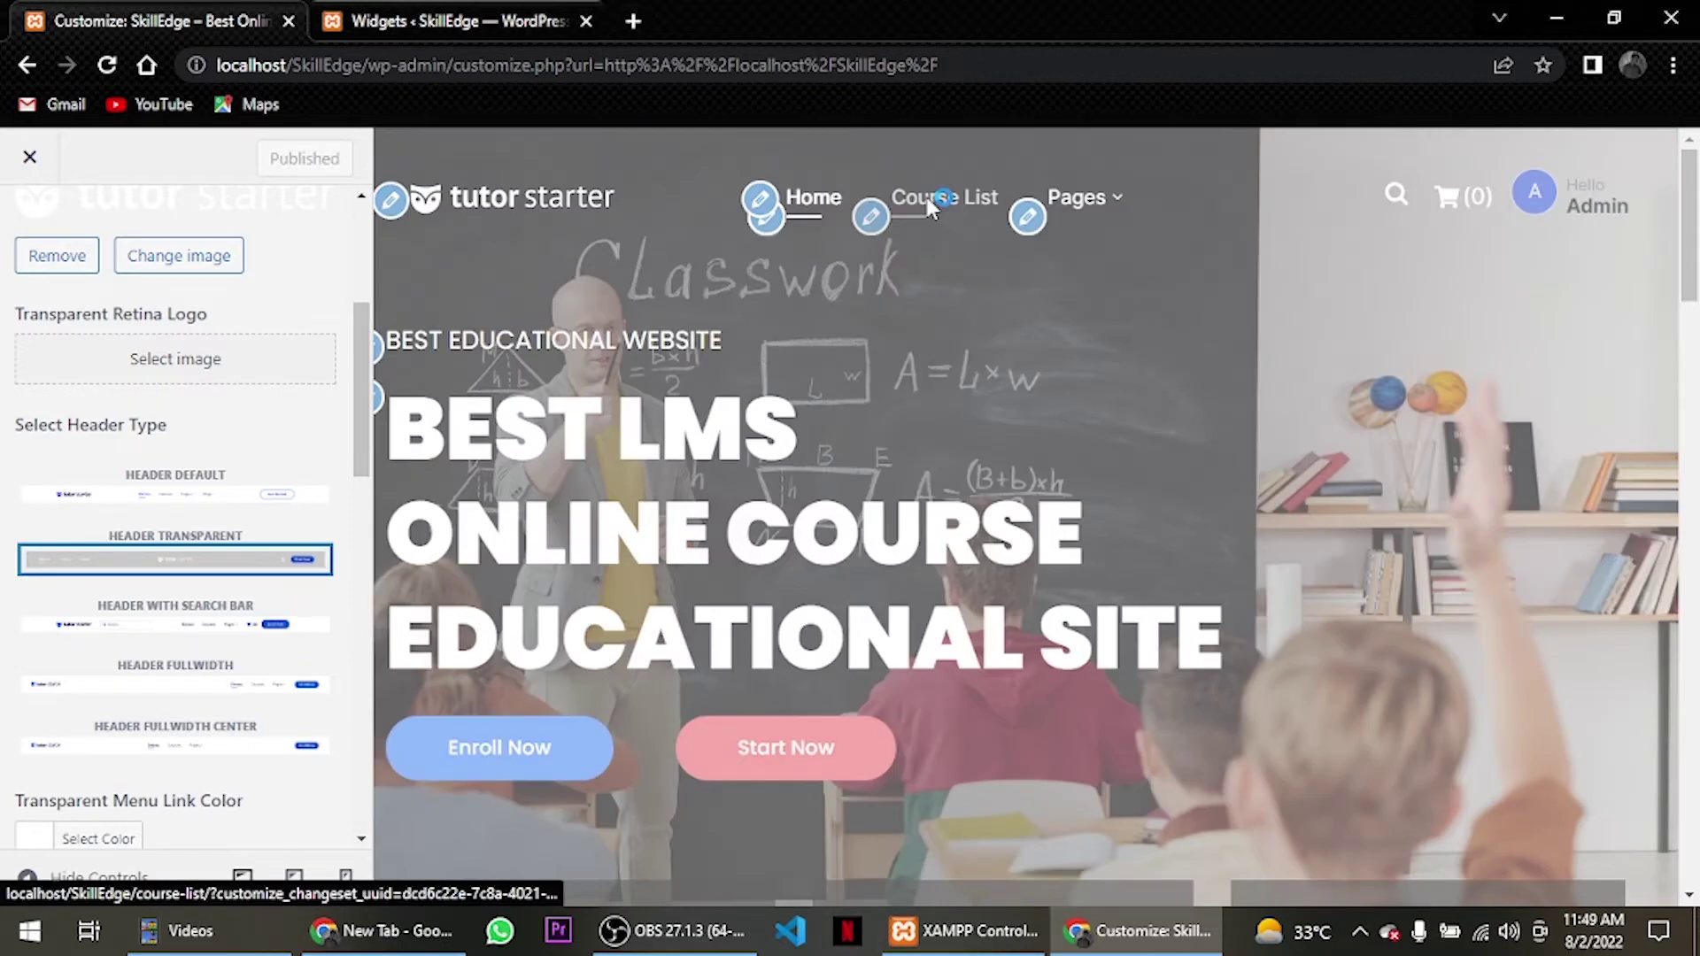
{"action": "left_click", "coordinate": [926, 200]}
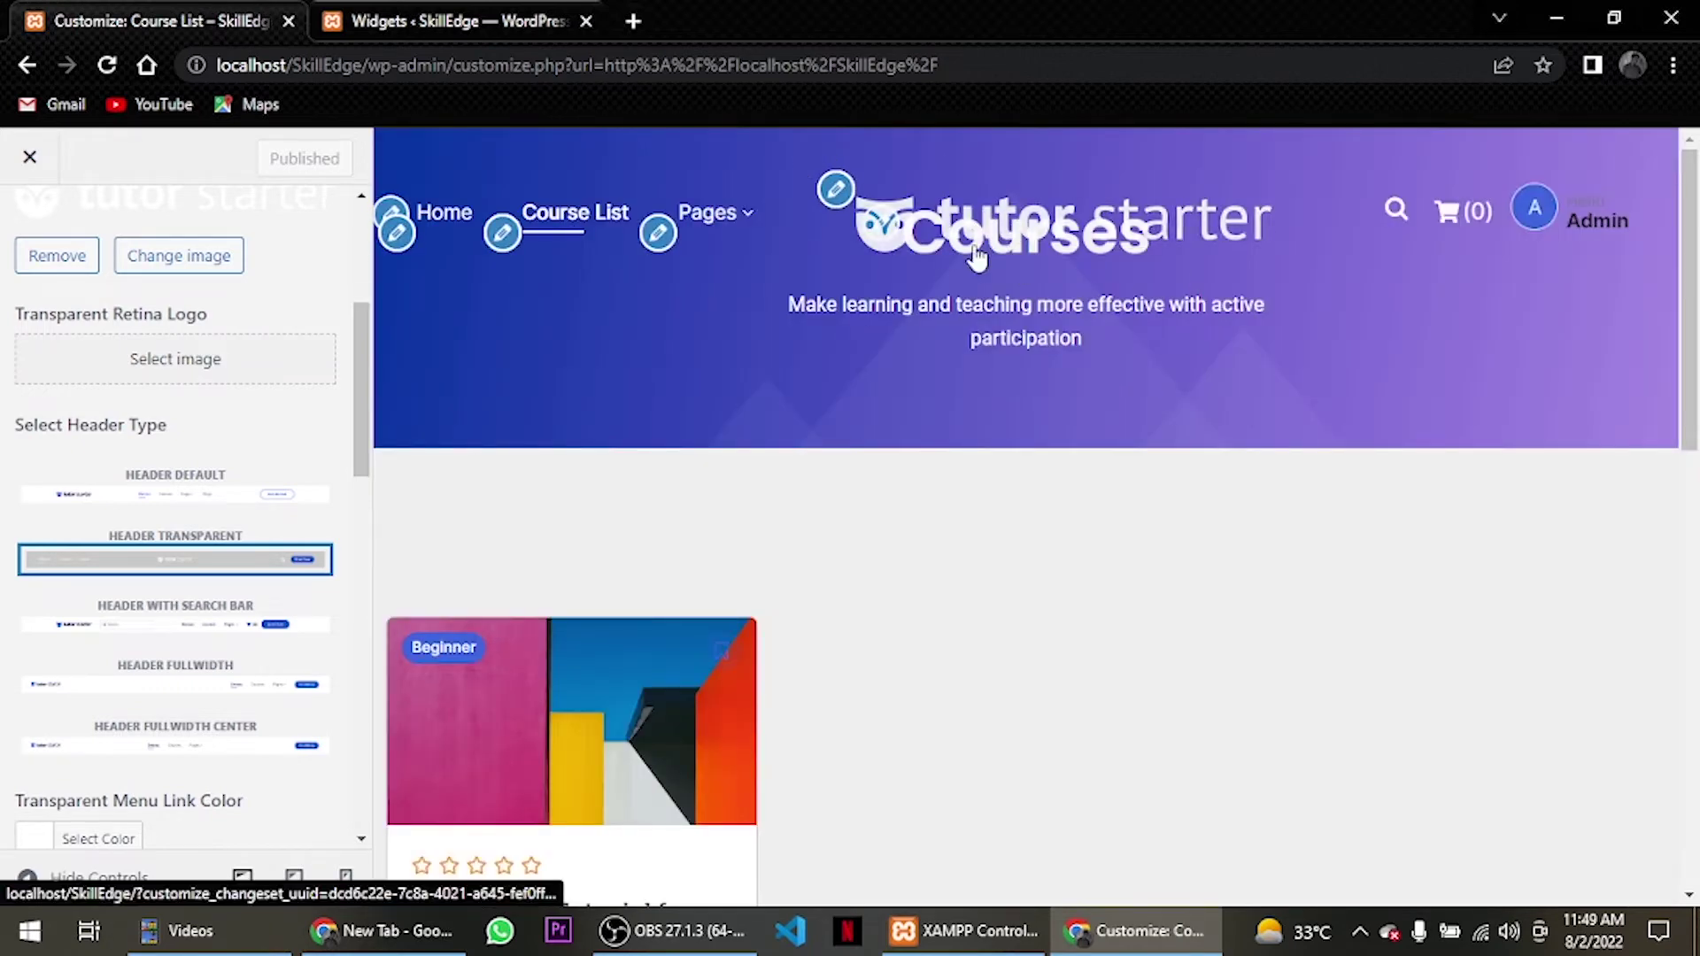
Switch to the Header Default layout and set tutor-header as the Retina Logo.
{"action": "left_click", "coordinate": [155, 512]}
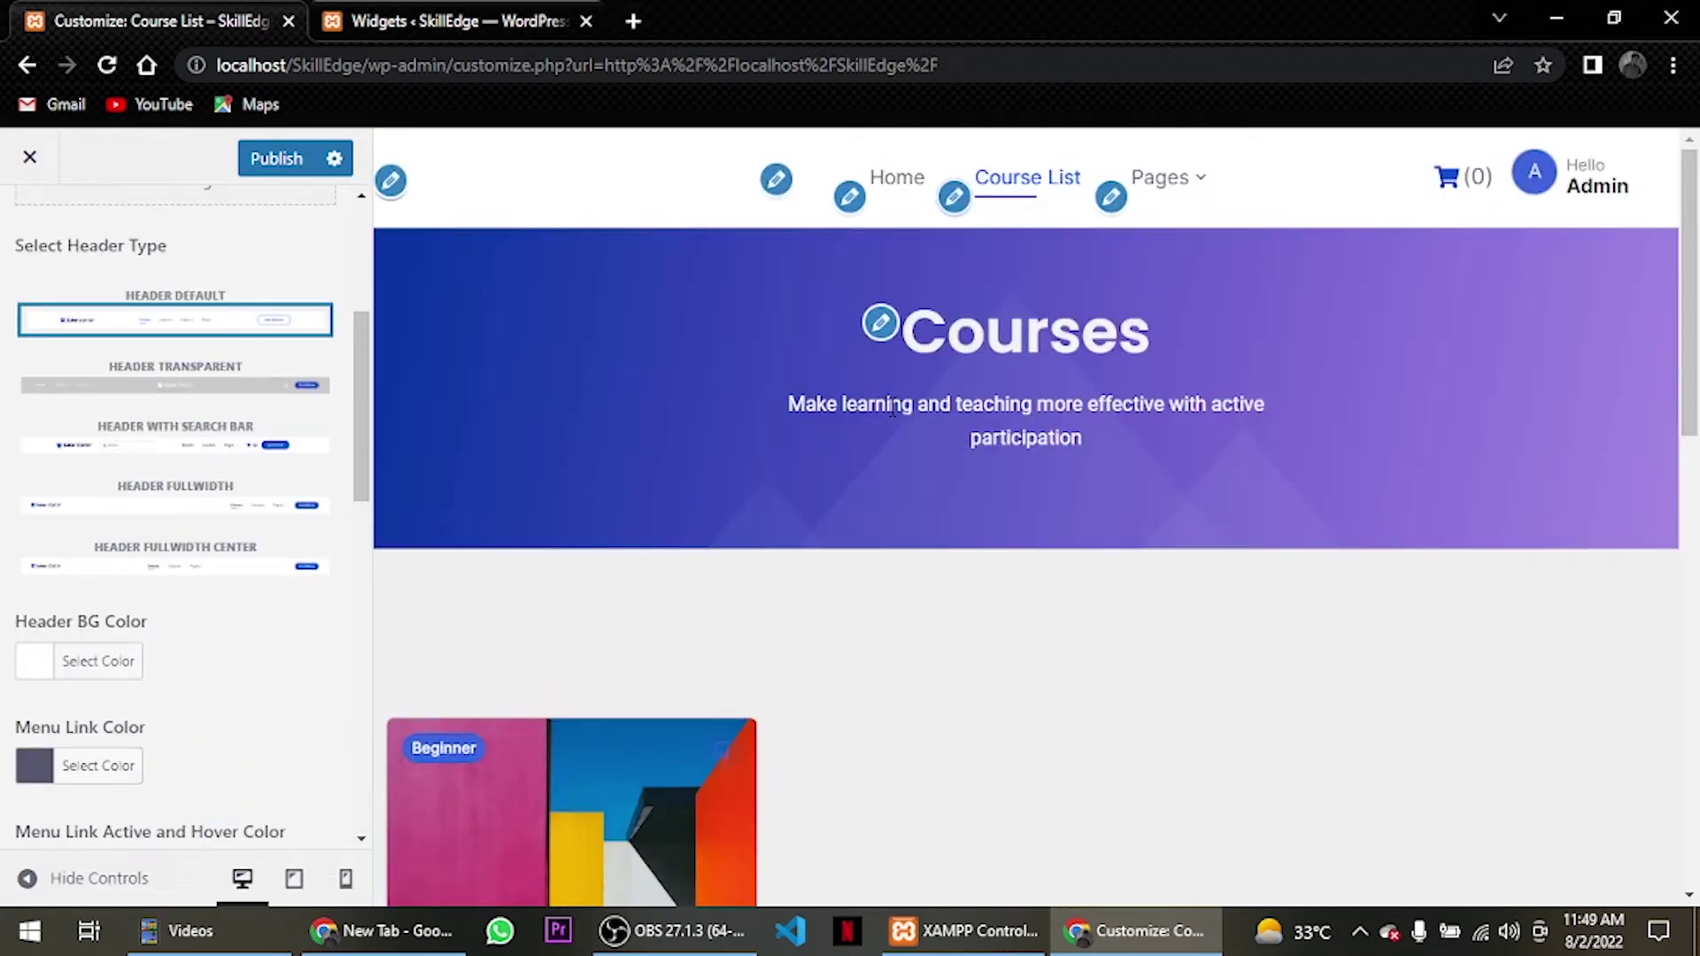
{"action": "scroll", "coordinate": [301, 403], "scroll_direction": "up", "scroll_amount": 4}
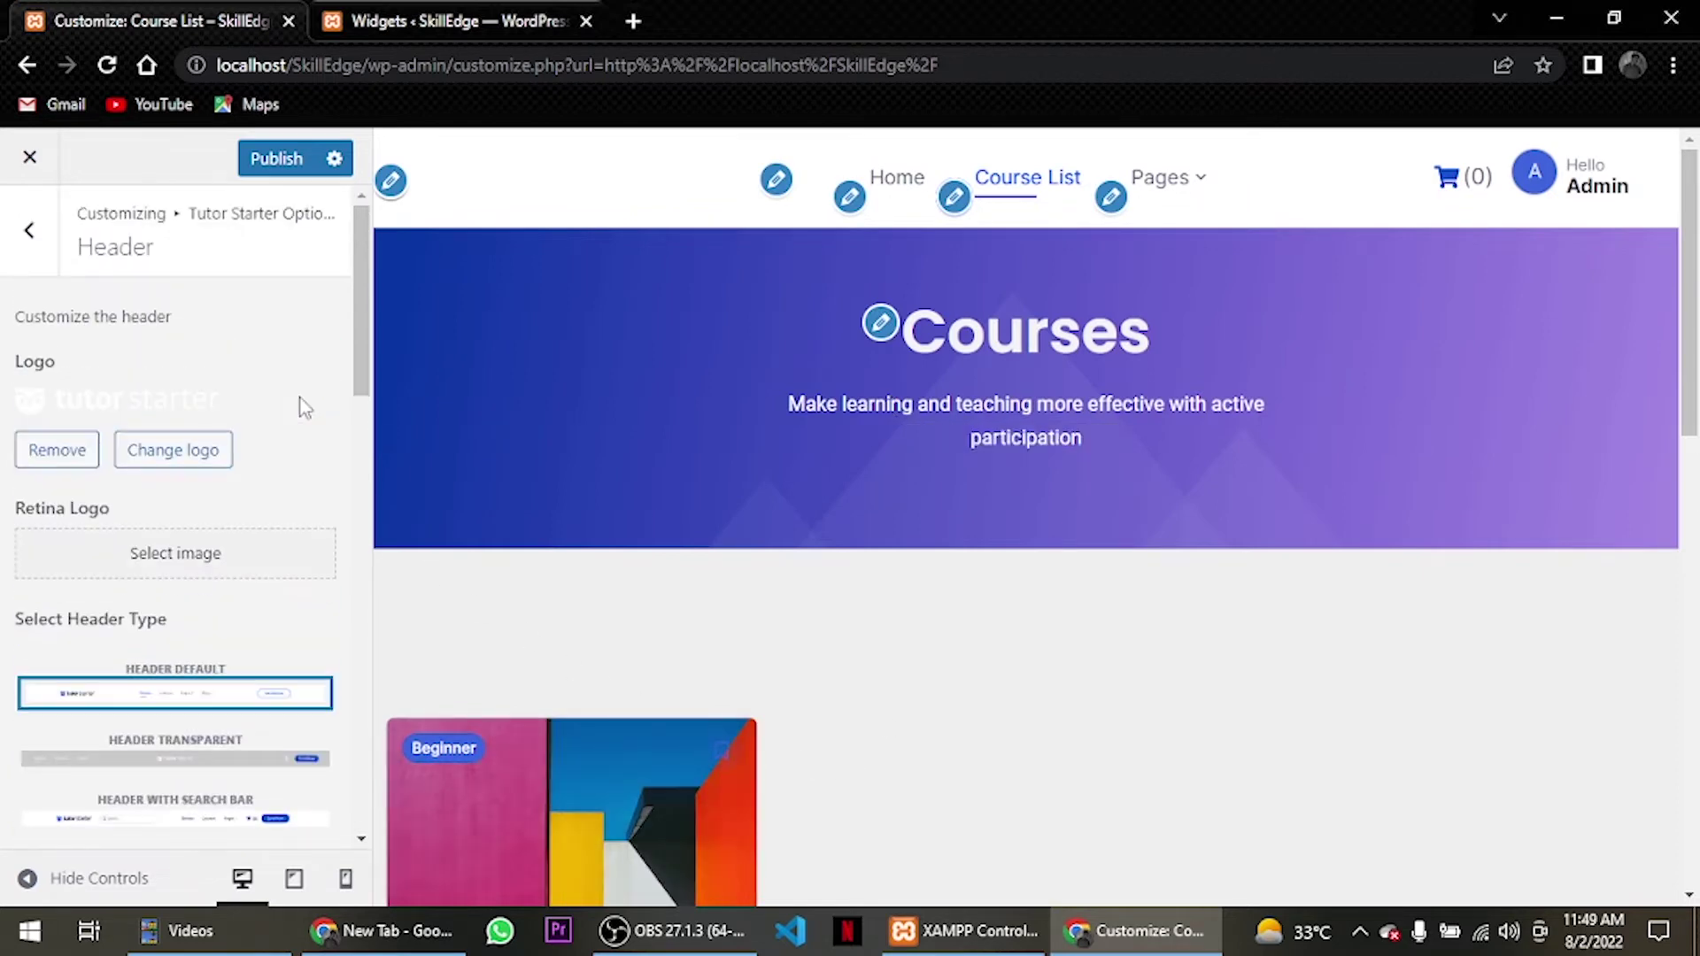
{"action": "left_click", "coordinate": [201, 555]}
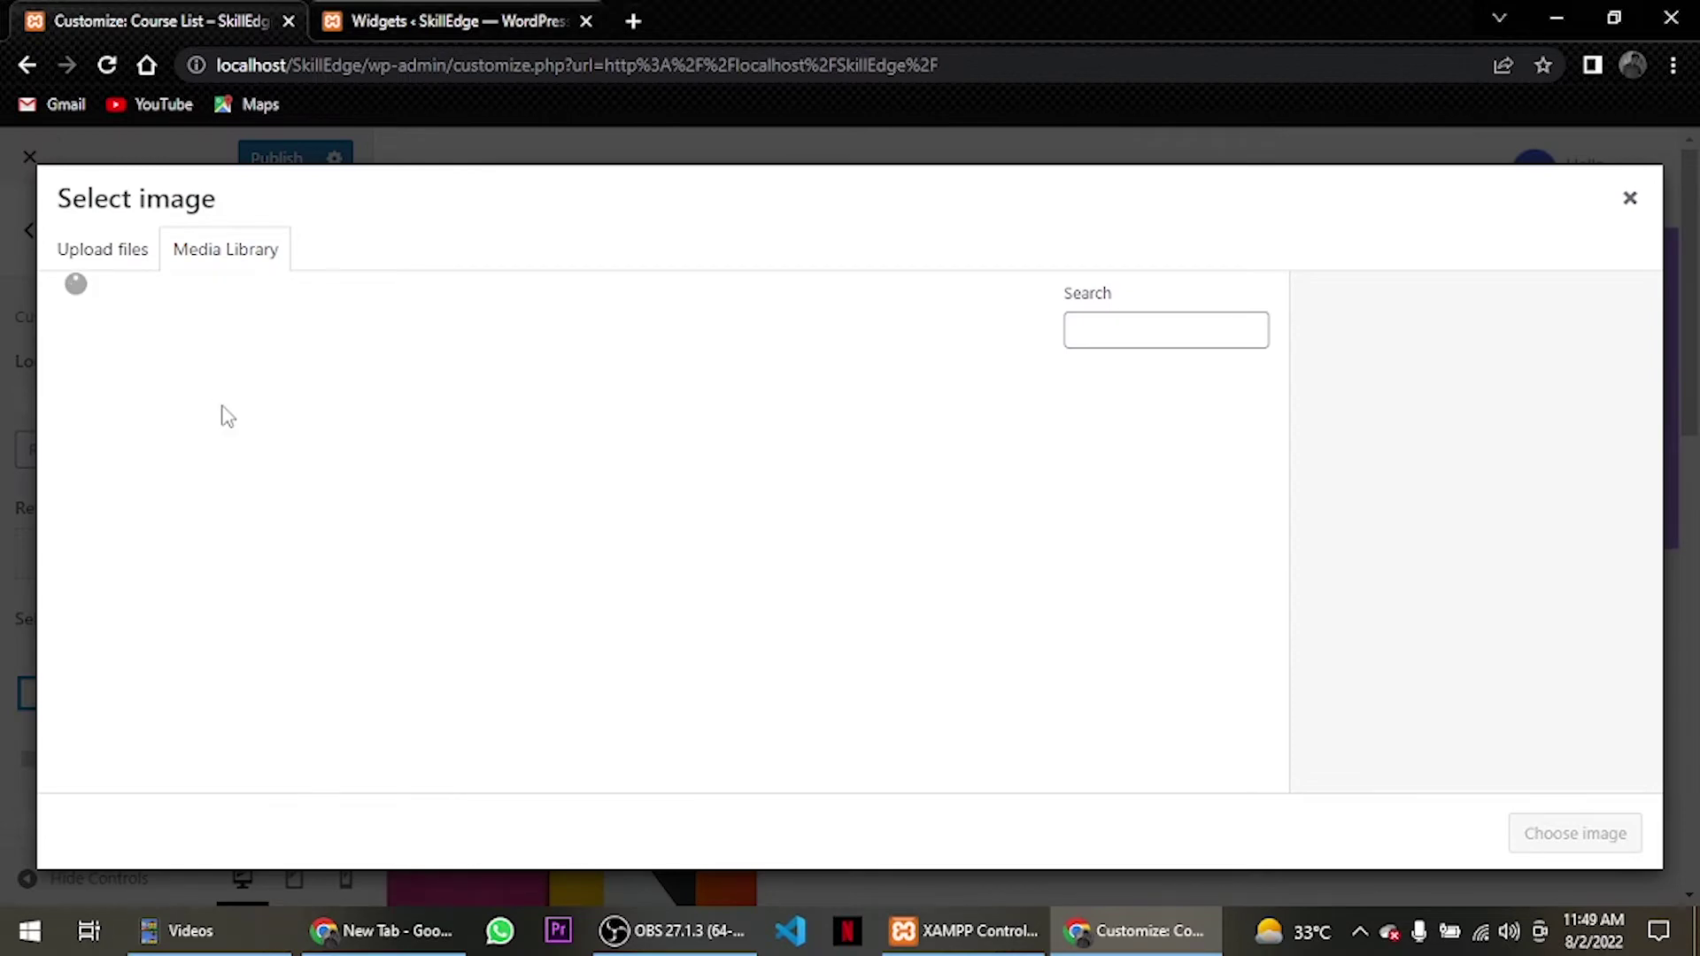
{"action": "left_click", "coordinate": [493, 427]}
{"action": "left_click", "coordinate": [614, 447]}
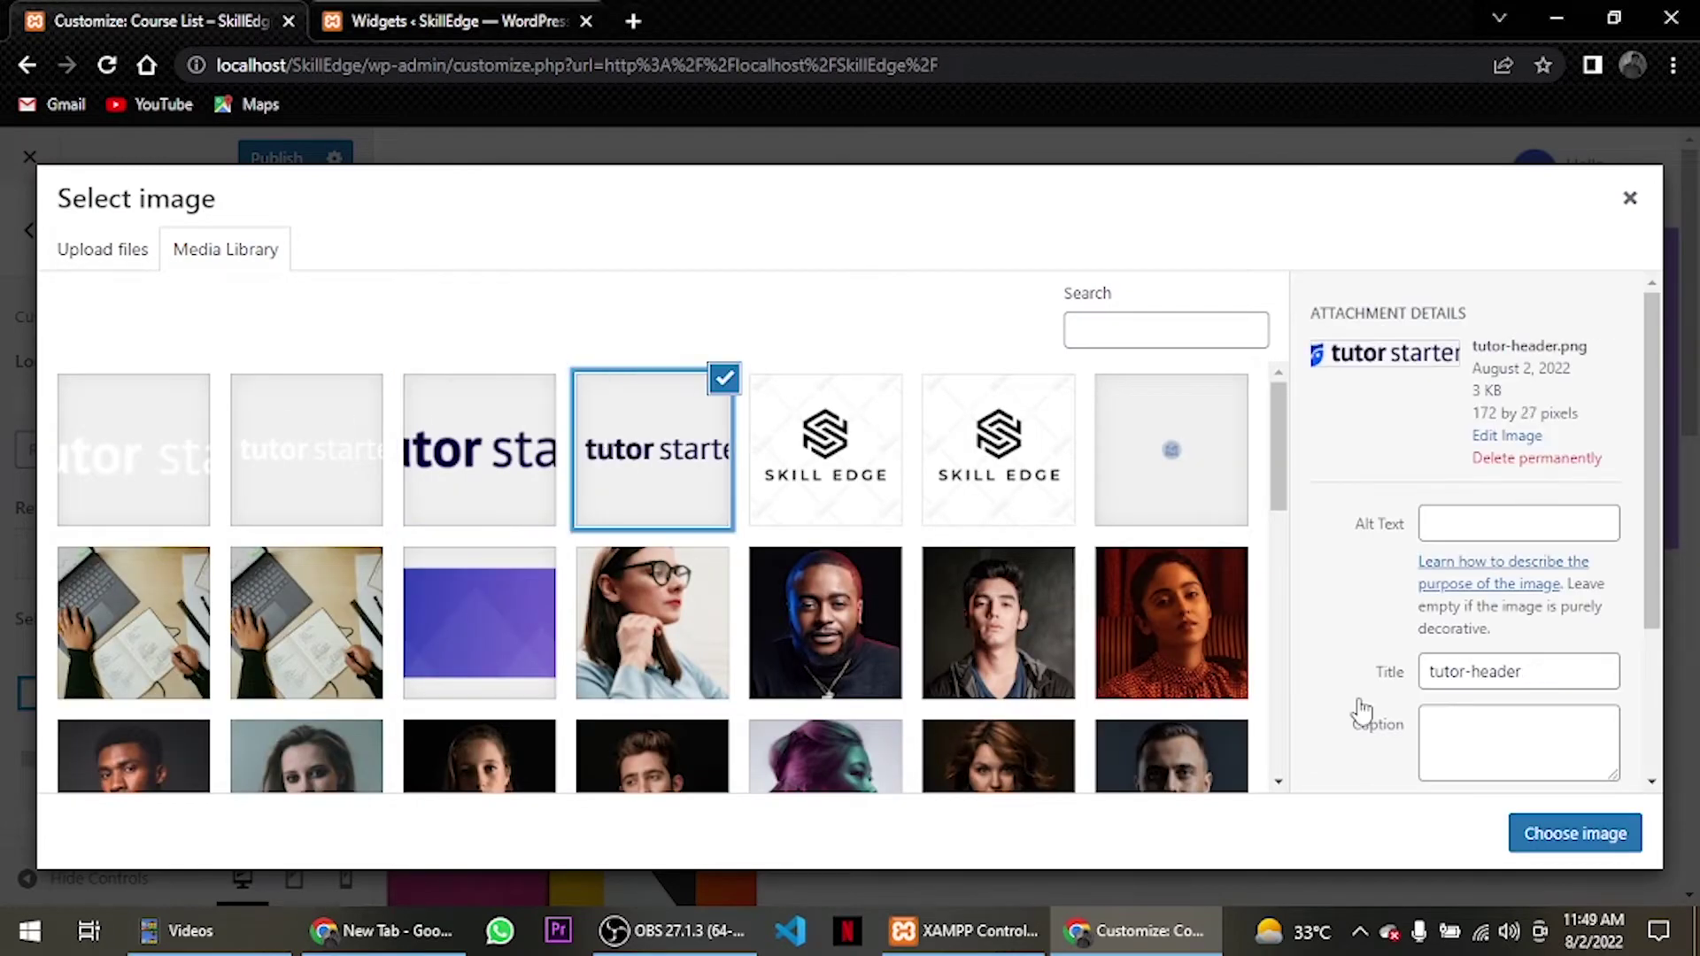
{"action": "left_click", "coordinate": [1576, 828]}
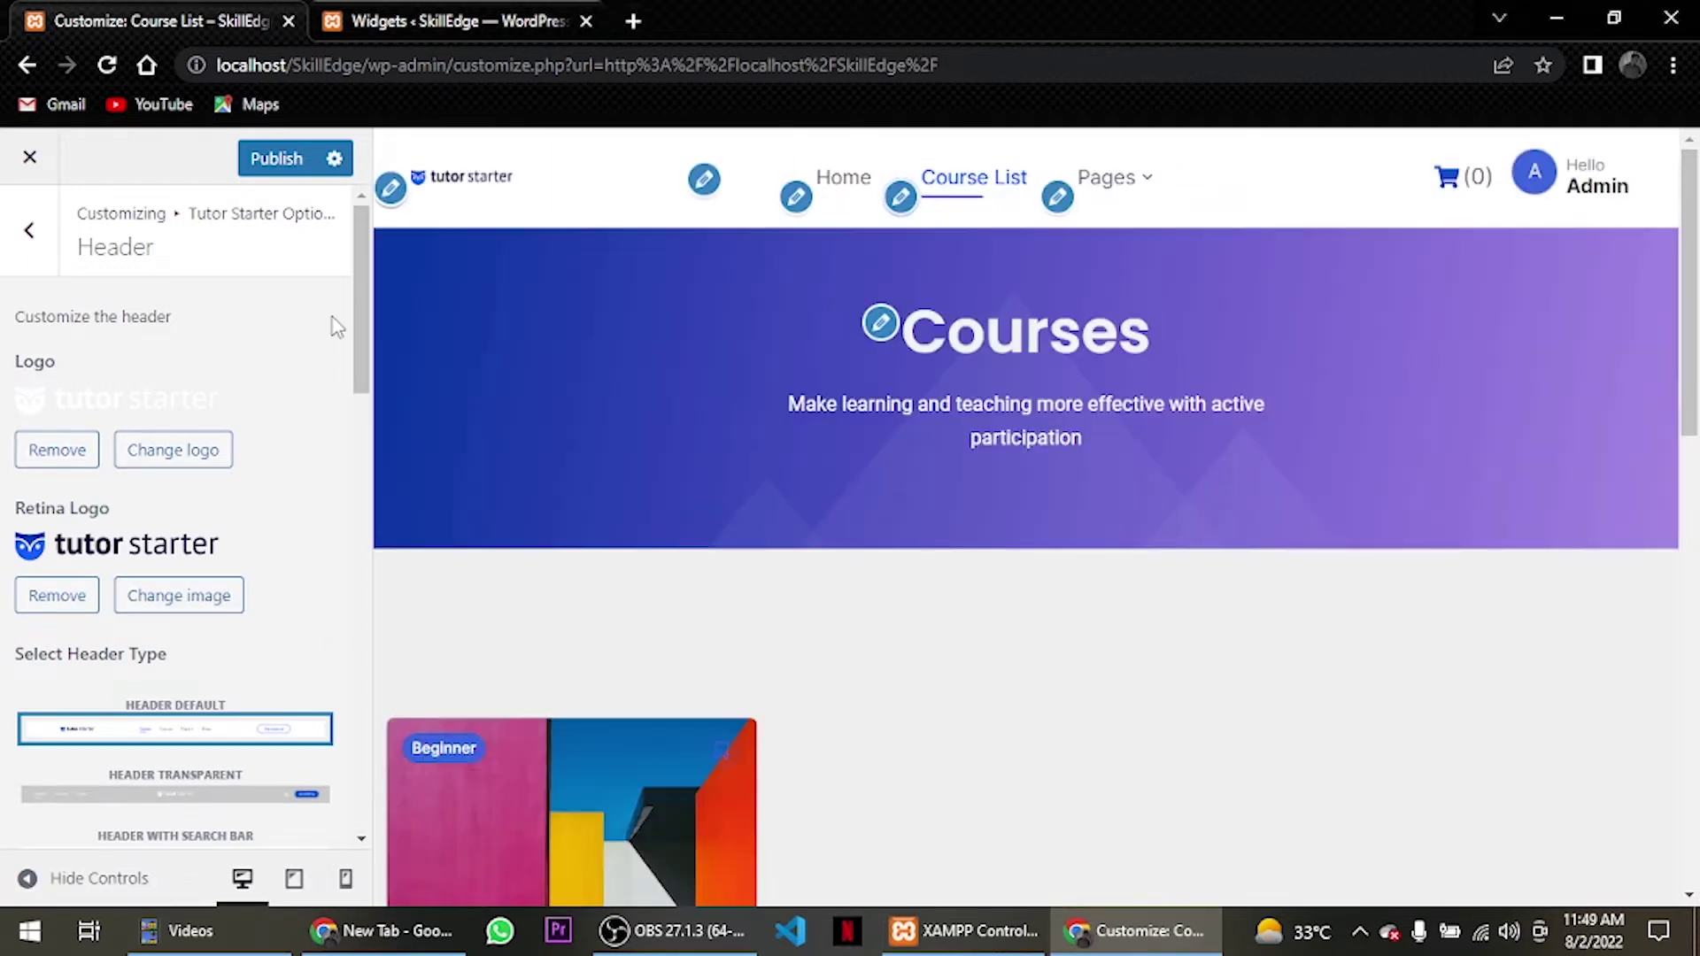
Replace the retina logo with the larger tutor-header@2x image.
{"action": "left_click", "coordinate": [142, 599]}
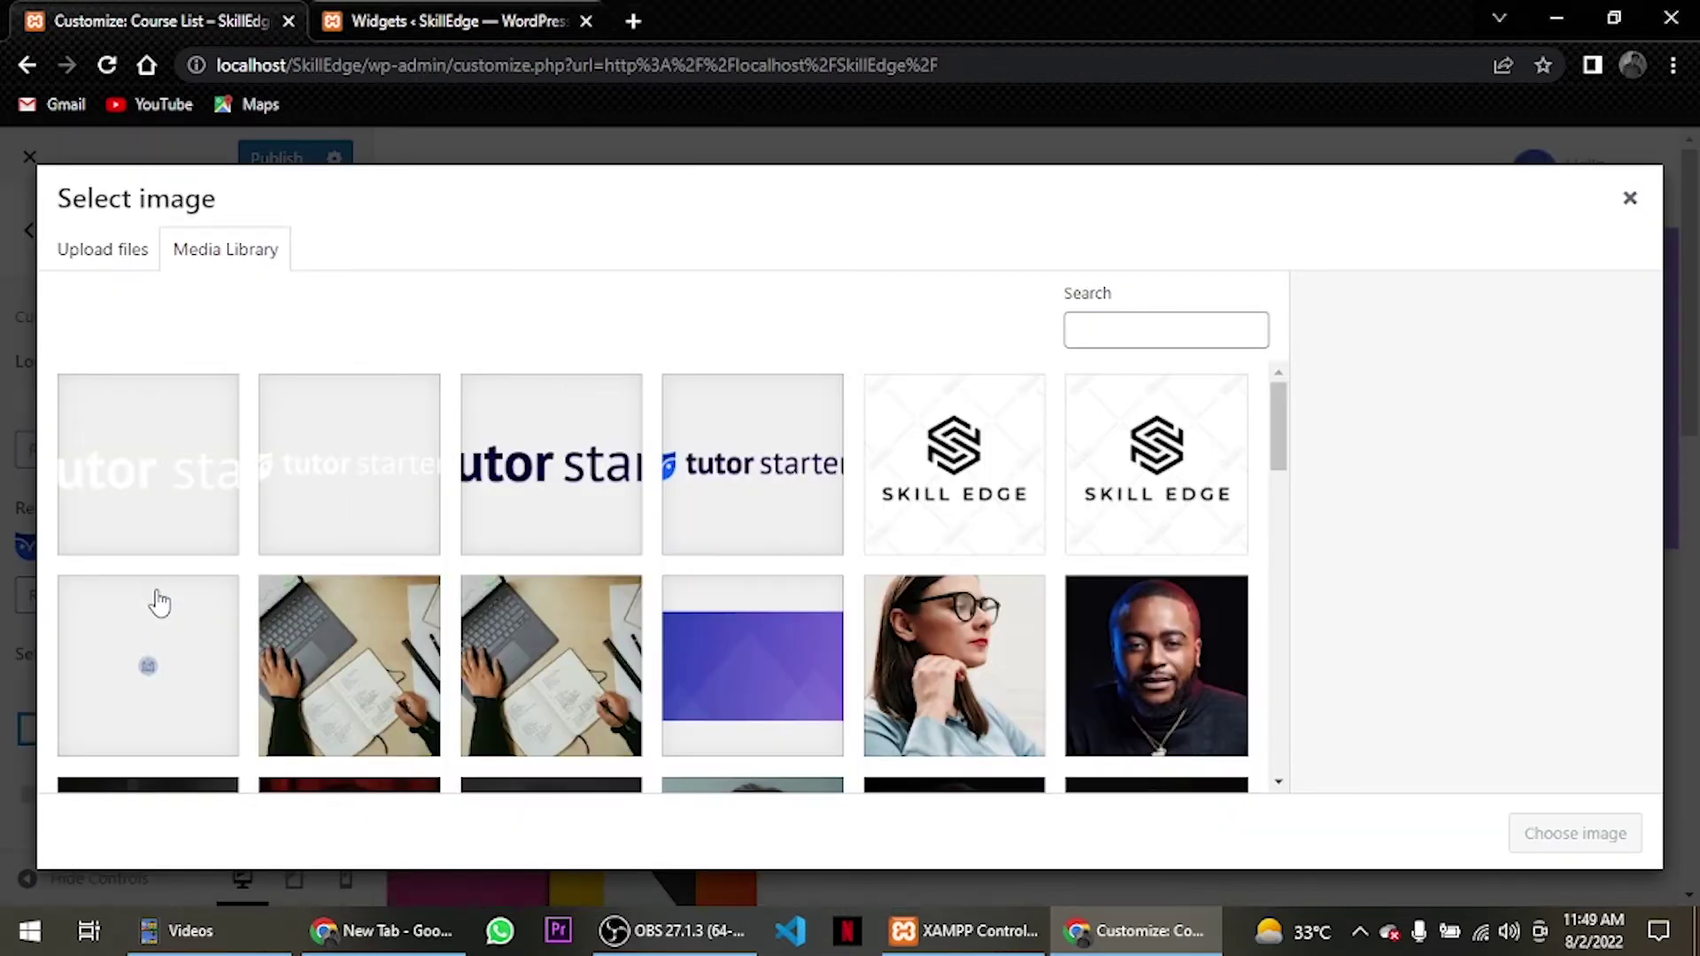
{"action": "left_click", "coordinate": [551, 464]}
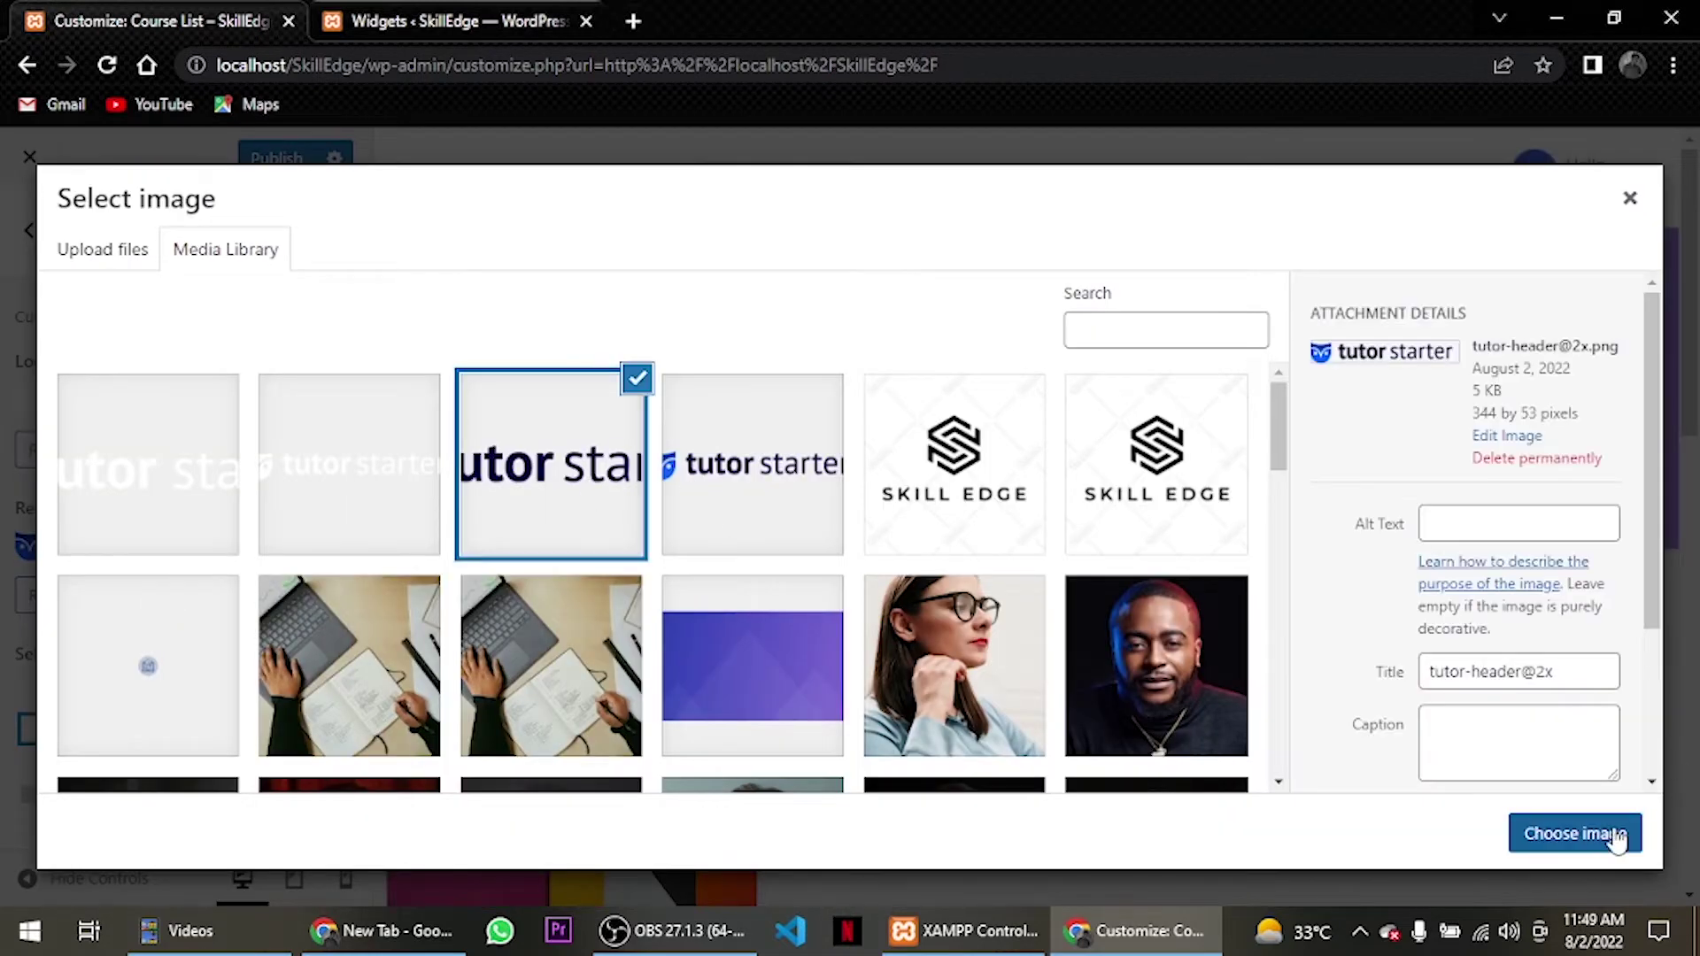
{"action": "left_click", "coordinate": [1567, 828]}
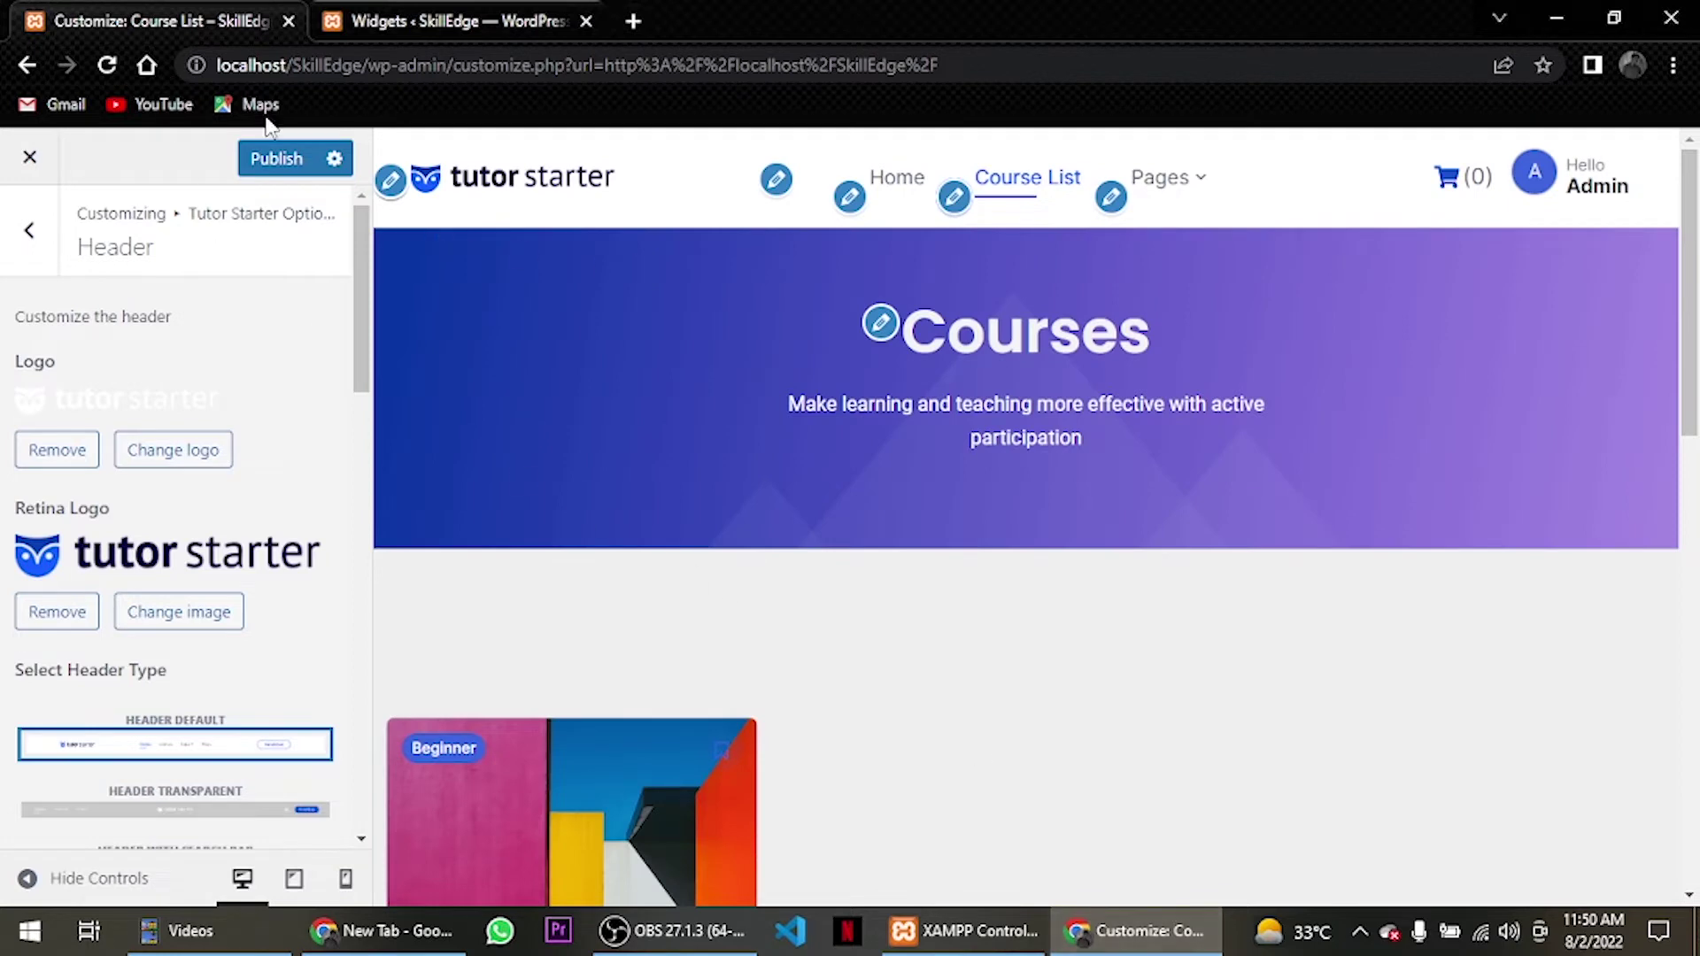
Publish the header changes, preview the Home page, and open the site logo picker.
{"action": "left_click", "coordinate": [284, 165]}
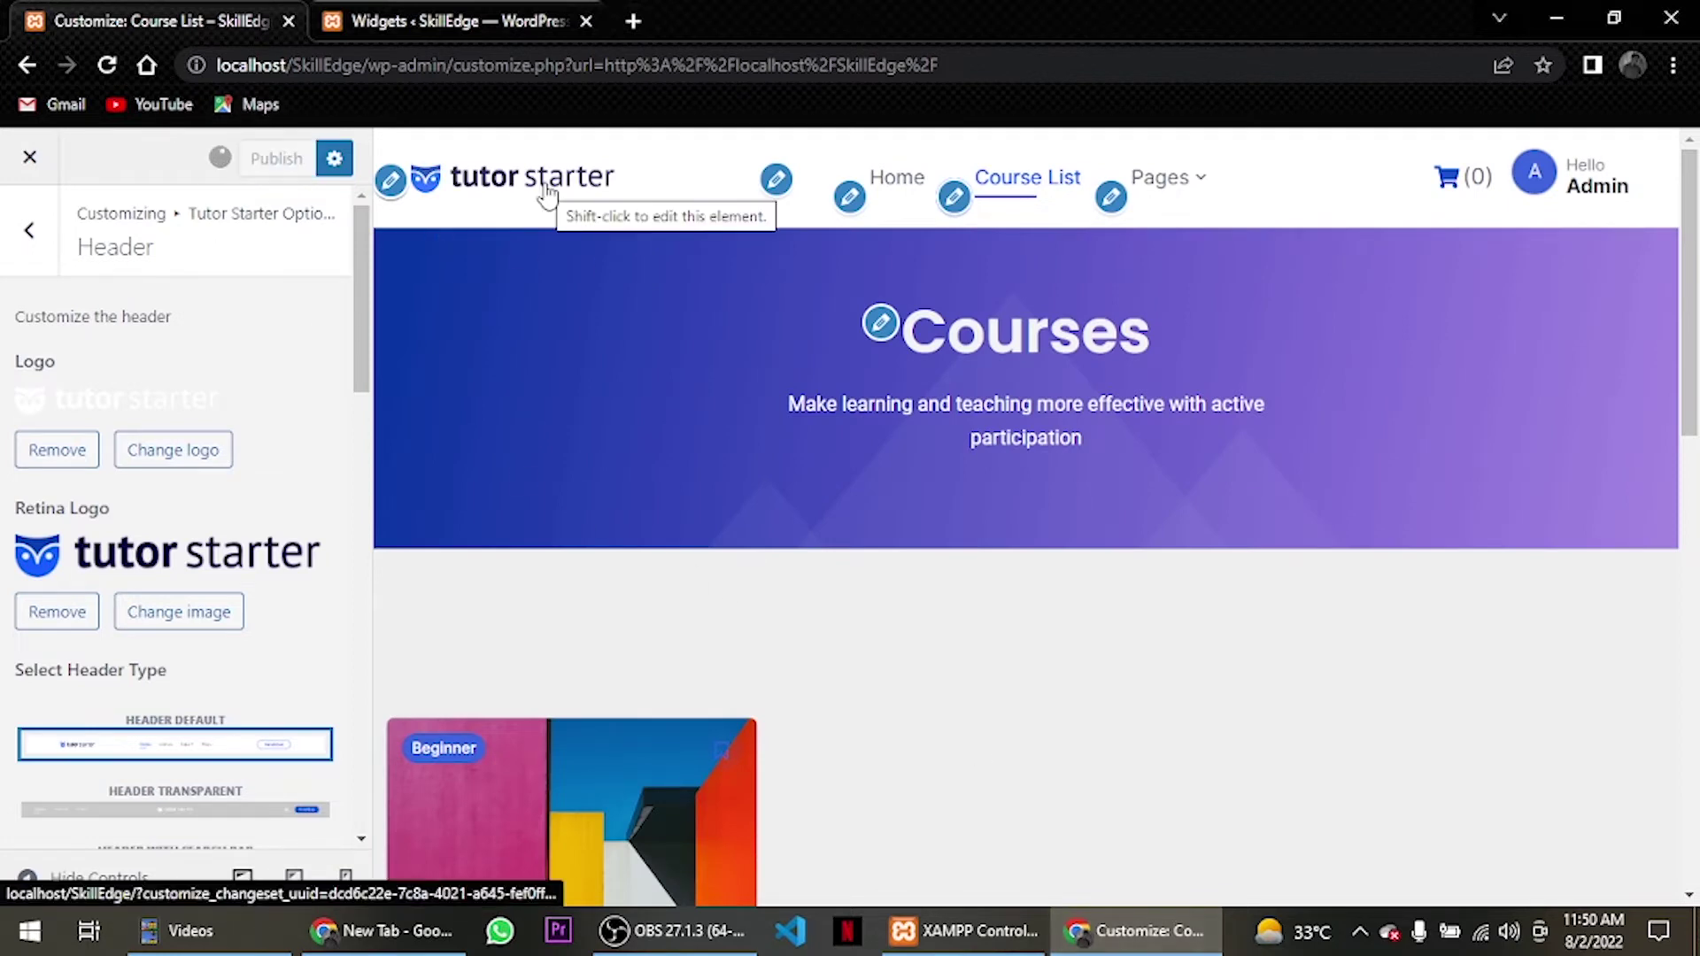
{"action": "left_click", "coordinate": [915, 188]}
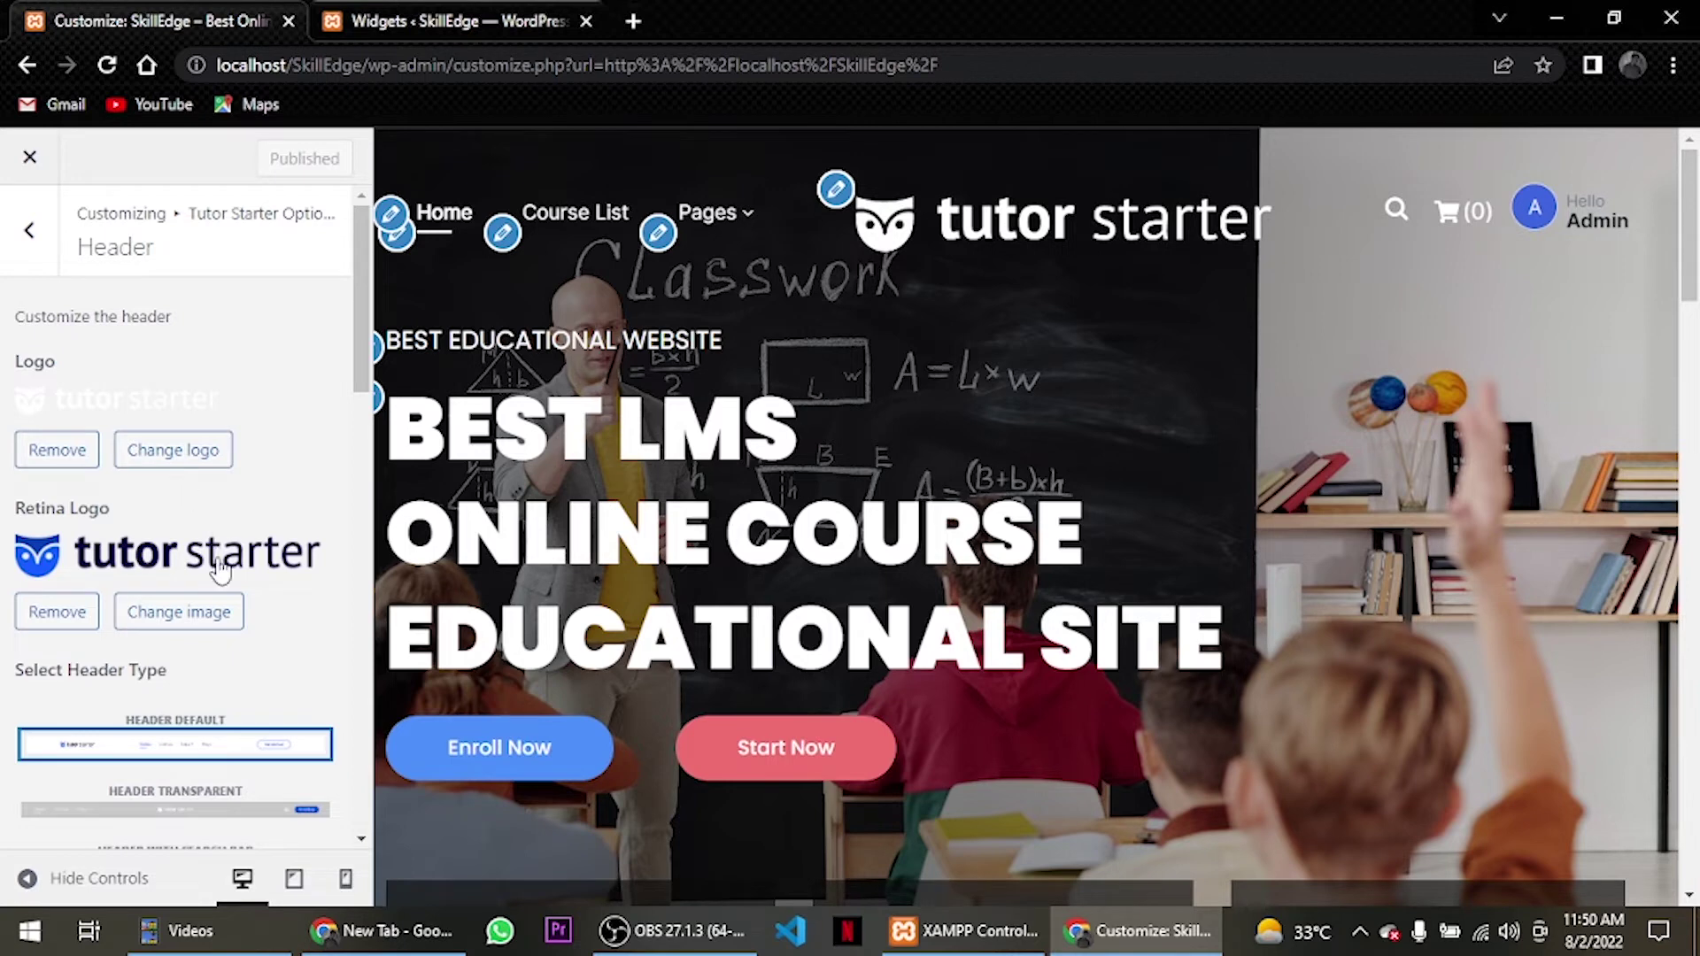
{"action": "scroll", "coordinate": [209, 620], "scroll_direction": "down", "scroll_amount": 1}
{"action": "scroll", "coordinate": [209, 620], "scroll_direction": "up", "scroll_amount": 1}
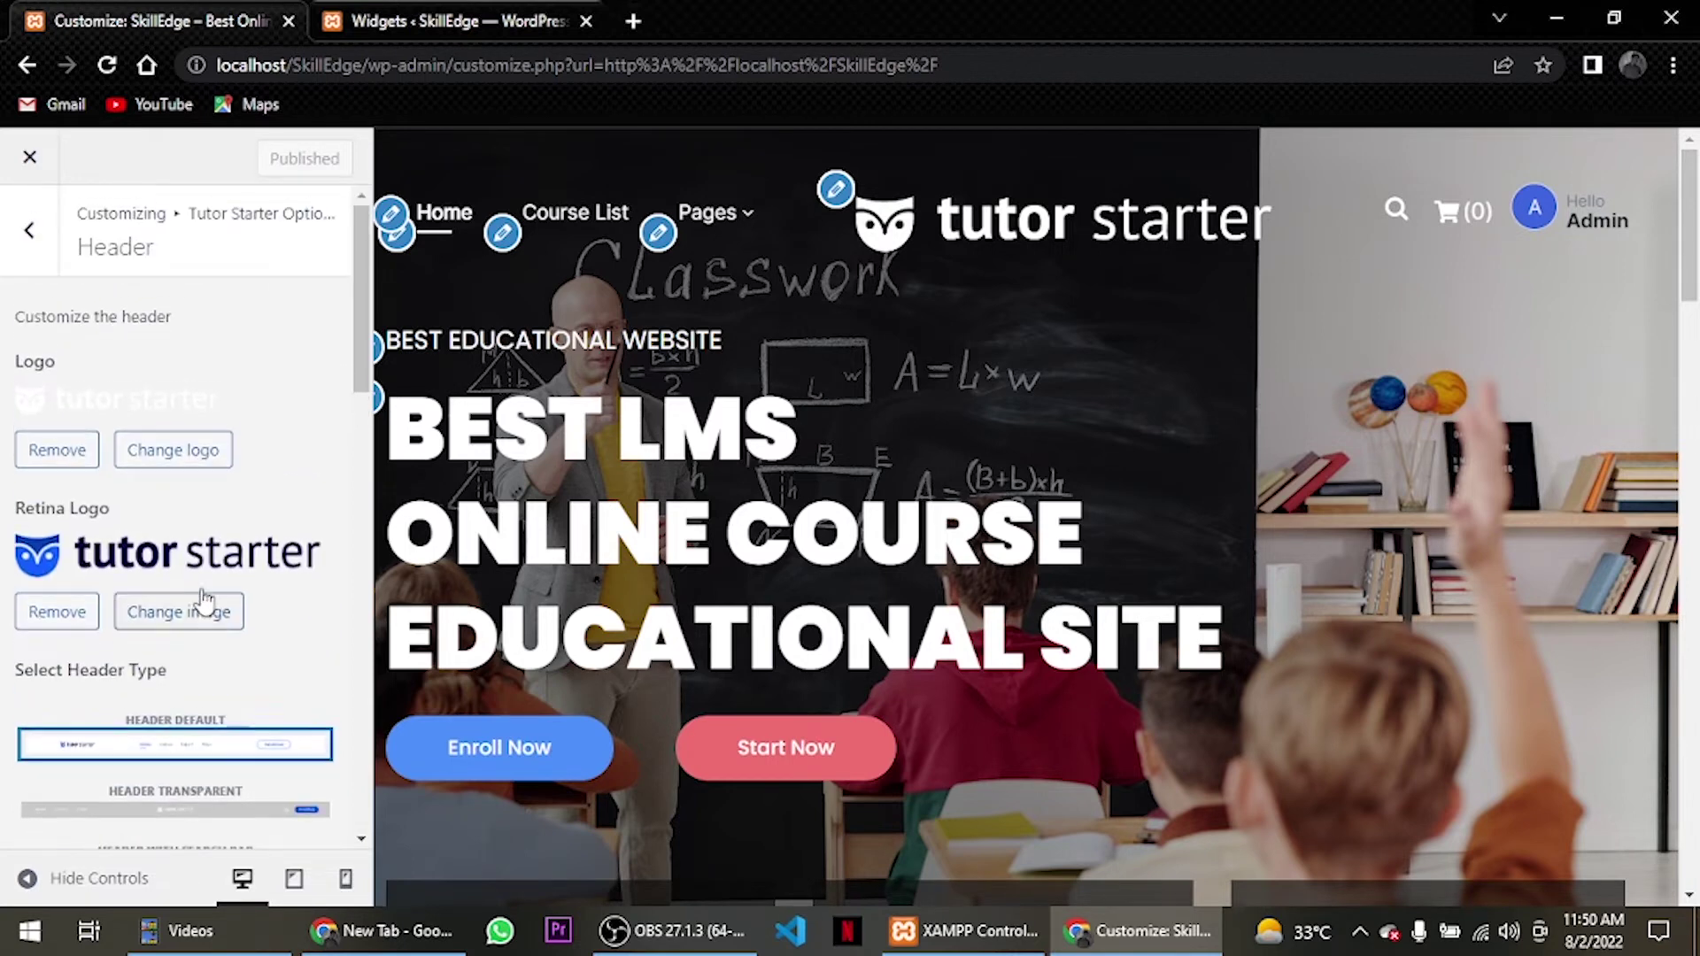
{"action": "left_click", "coordinate": [175, 450]}
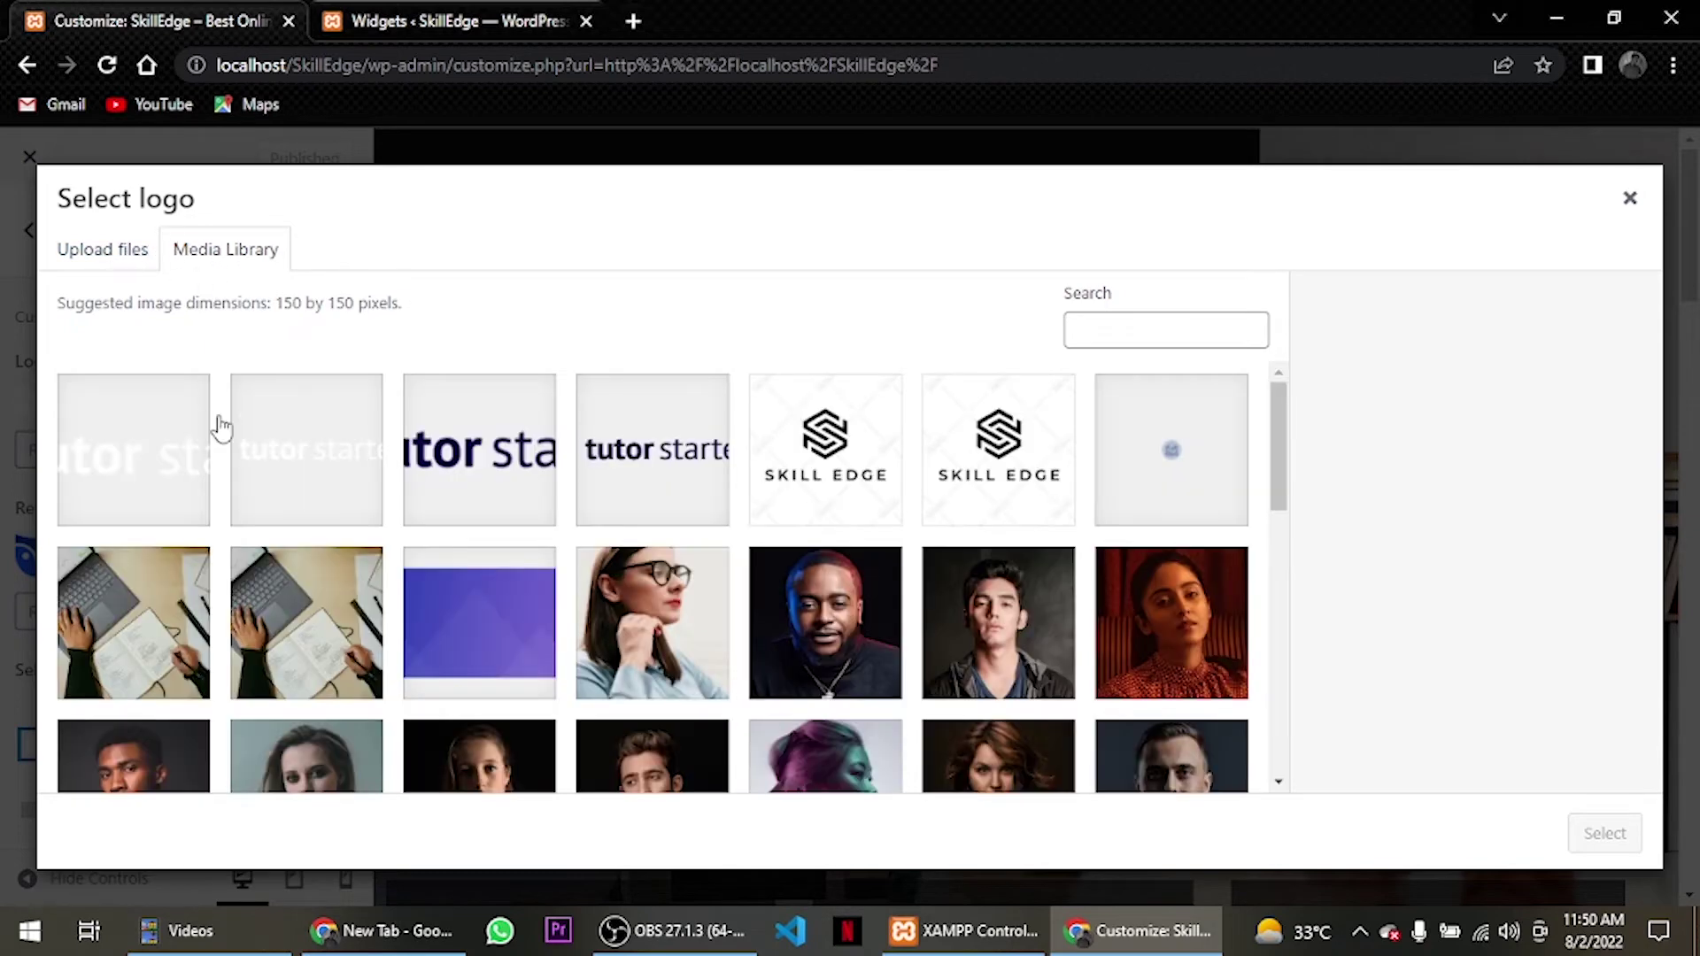
Set a tutor starter image as the uncropped site logo, publish, and preview Course List.
{"action": "left_click", "coordinate": [298, 485]}
{"action": "left_click", "coordinate": [1605, 834]}
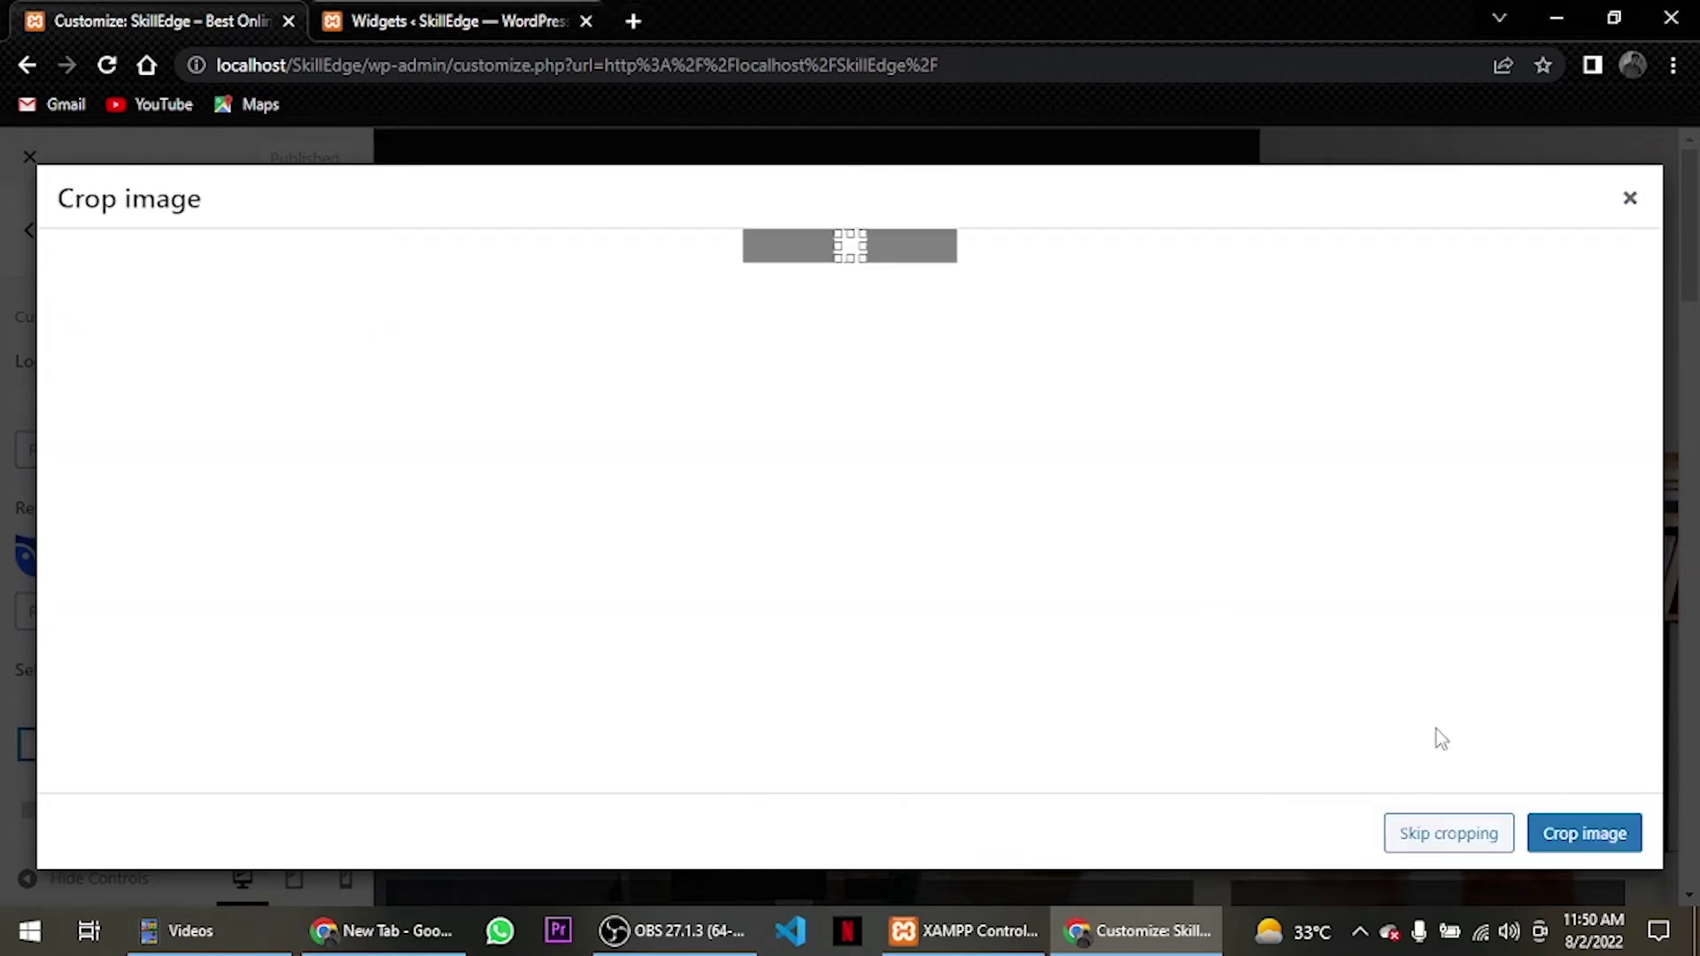
{"action": "left_click", "coordinate": [1500, 832]}
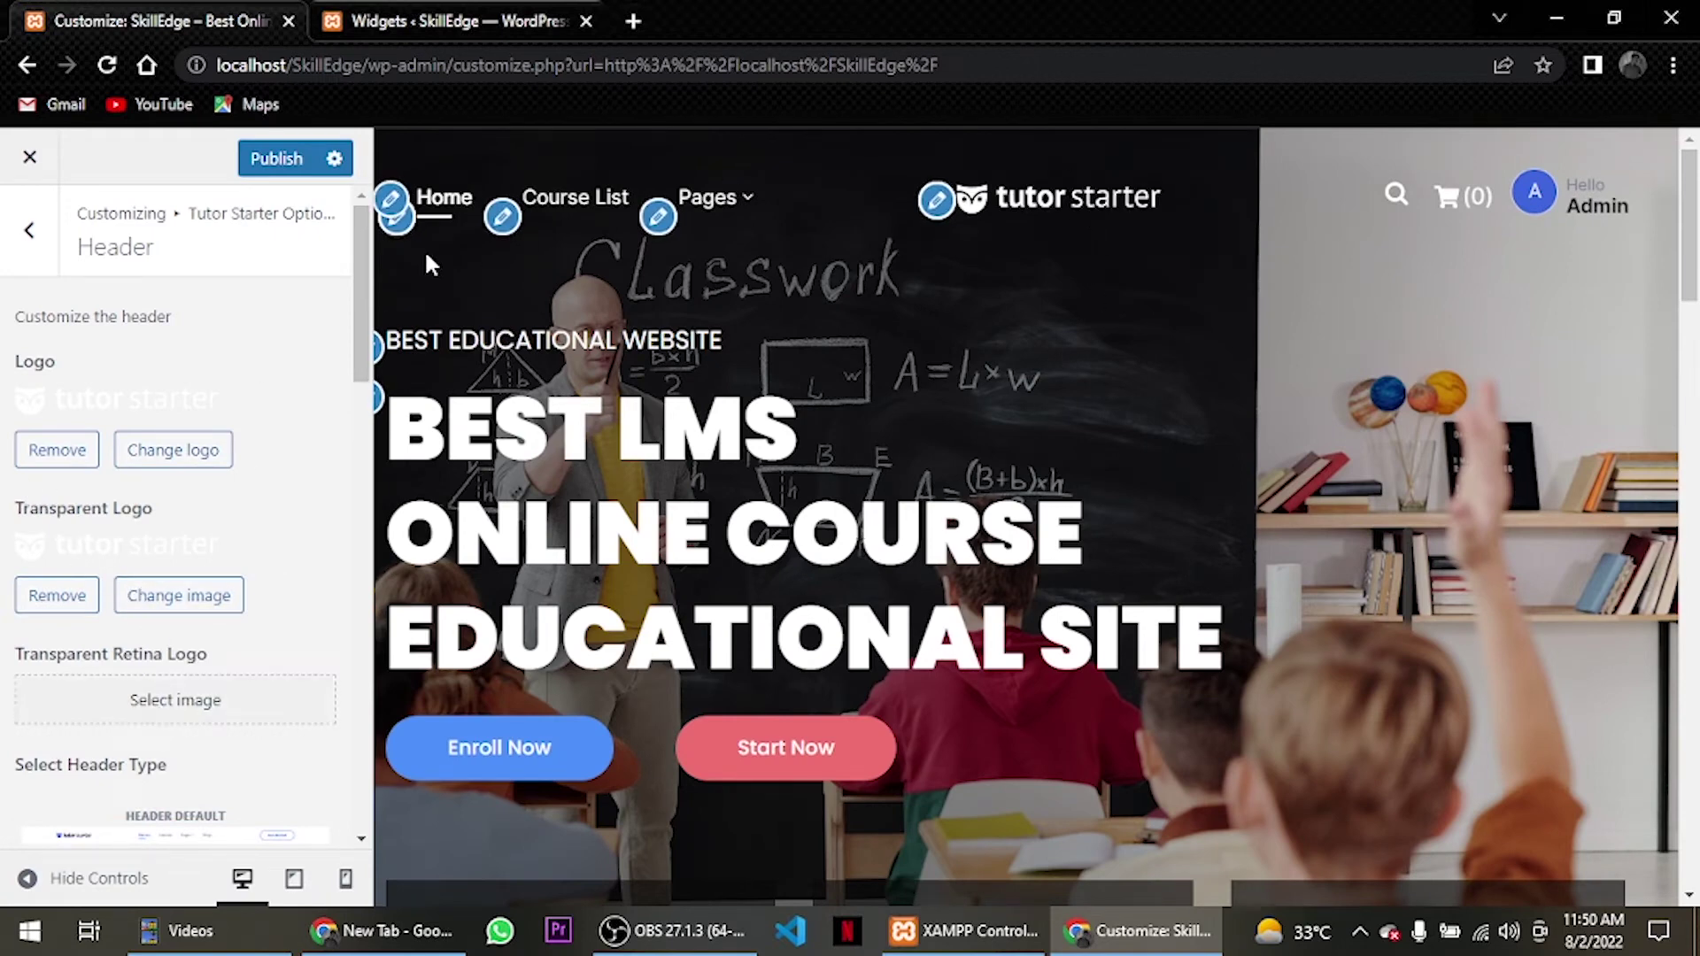
{"action": "left_click", "coordinate": [280, 169]}
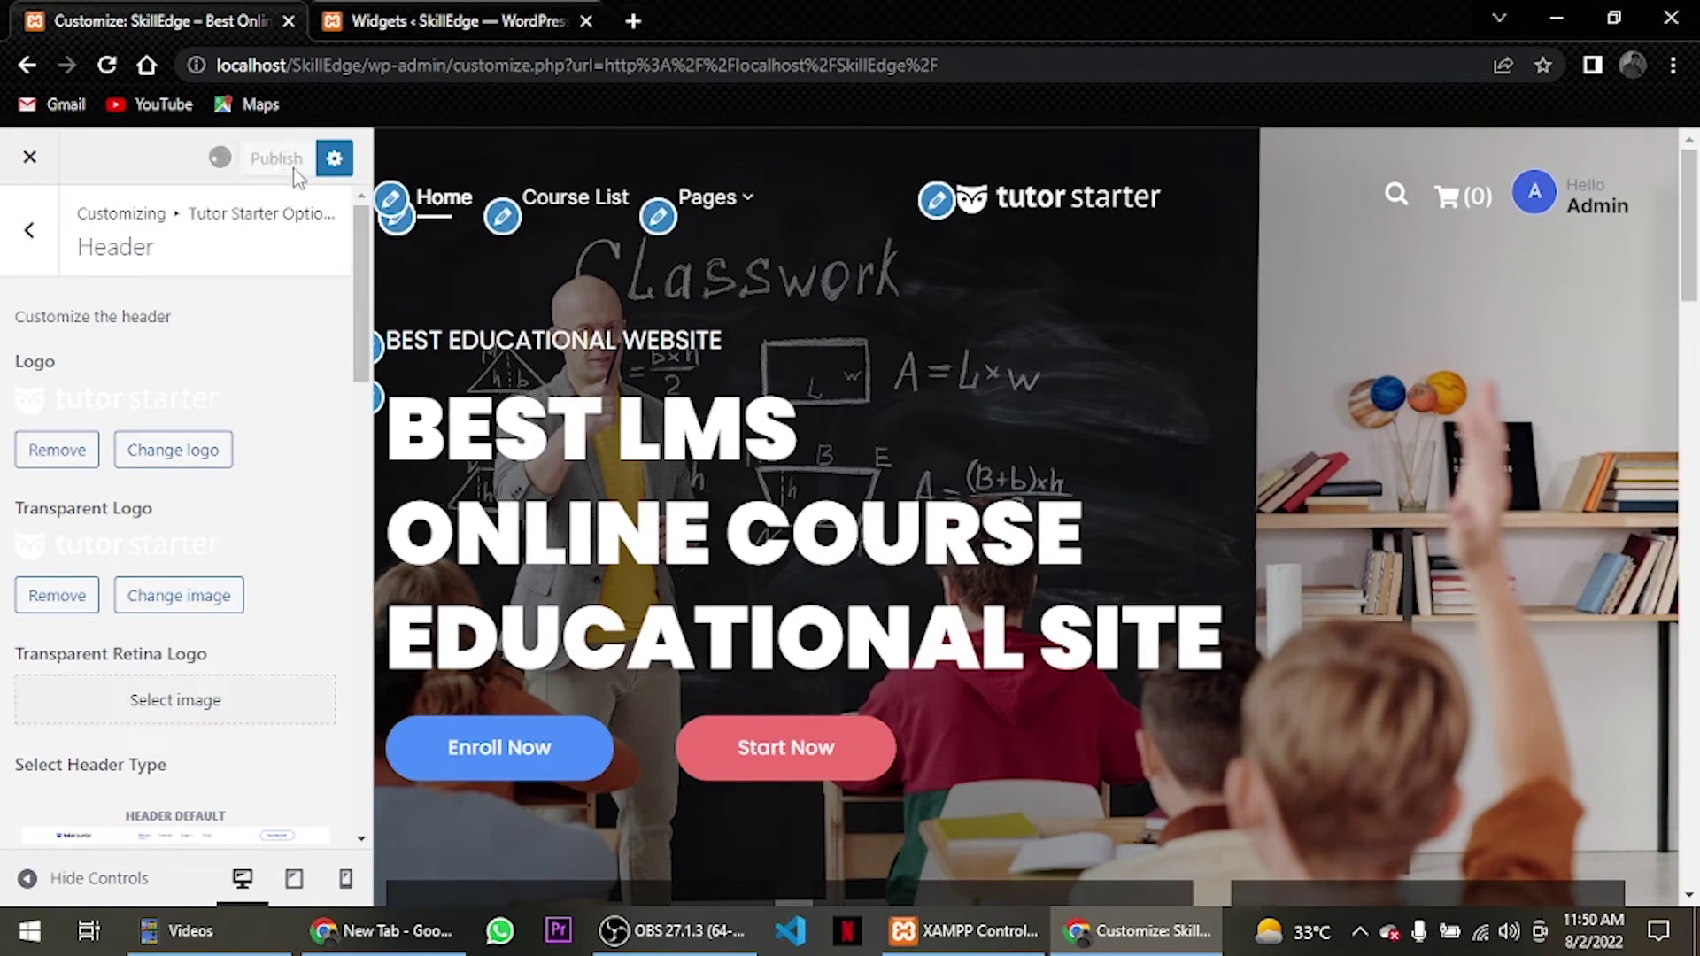
{"action": "left_click", "coordinate": [572, 212]}
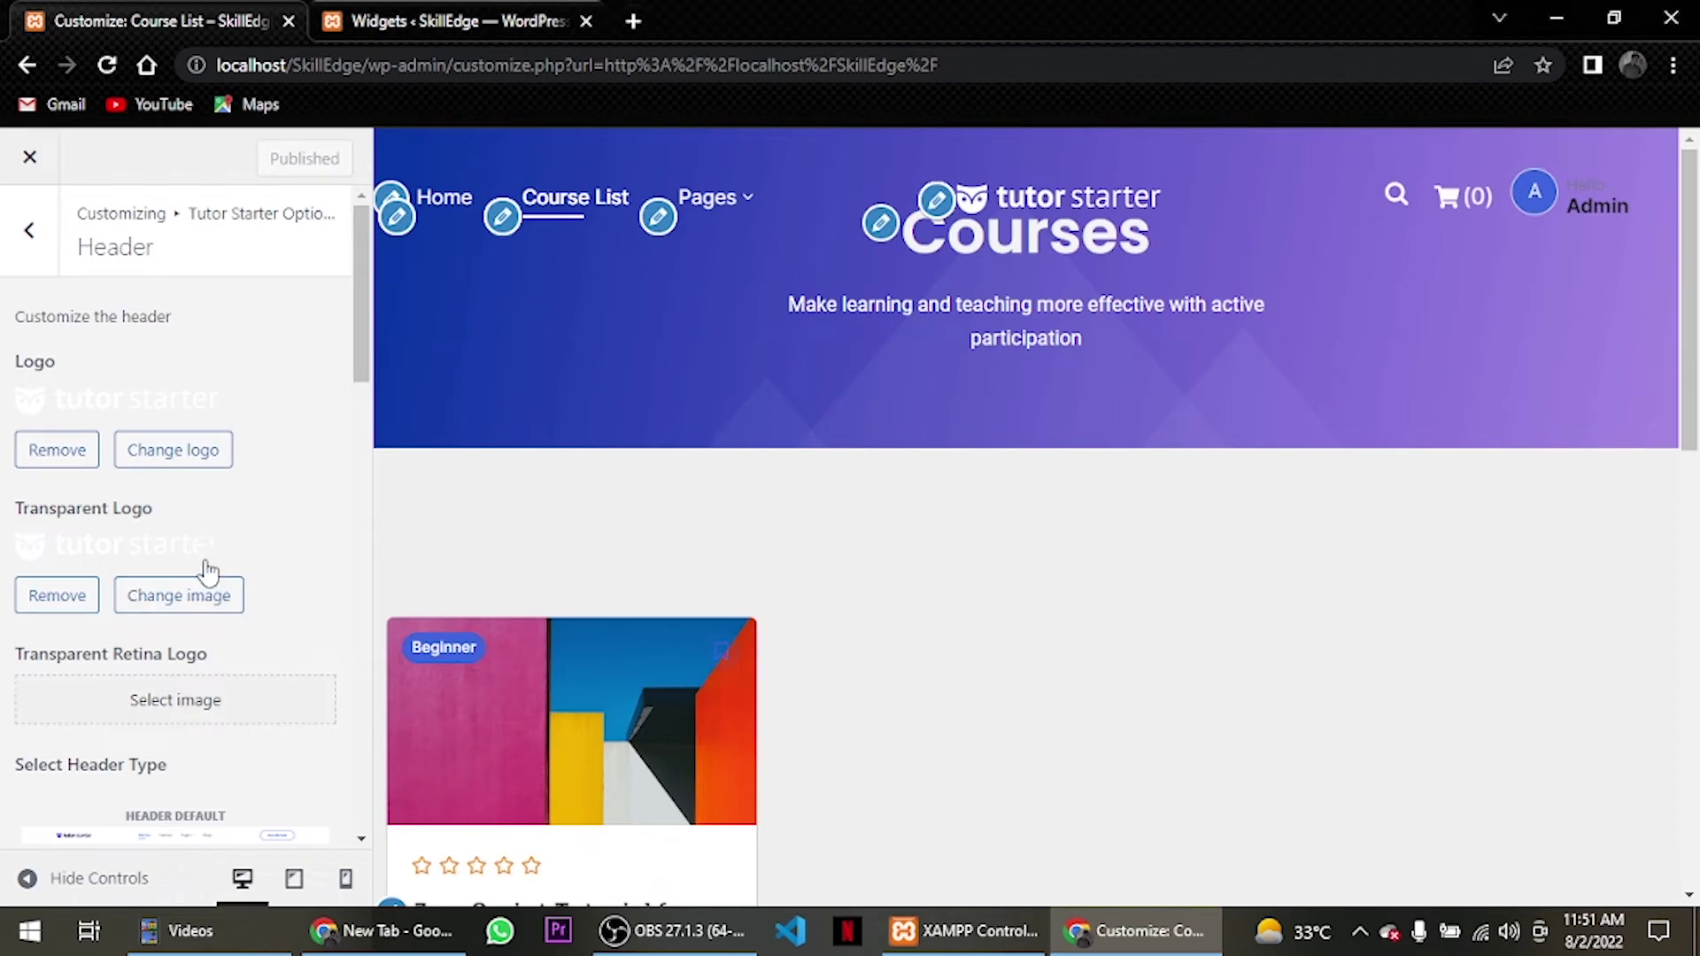
Publish the Header Default layout and check it on the Home and Course List pages.
{"action": "scroll", "coordinate": [205, 584], "scroll_direction": "down", "scroll_amount": 1}
{"action": "scroll", "coordinate": [205, 622], "scroll_direction": "down", "scroll_amount": 1}
{"action": "left_click", "coordinate": [212, 598]}
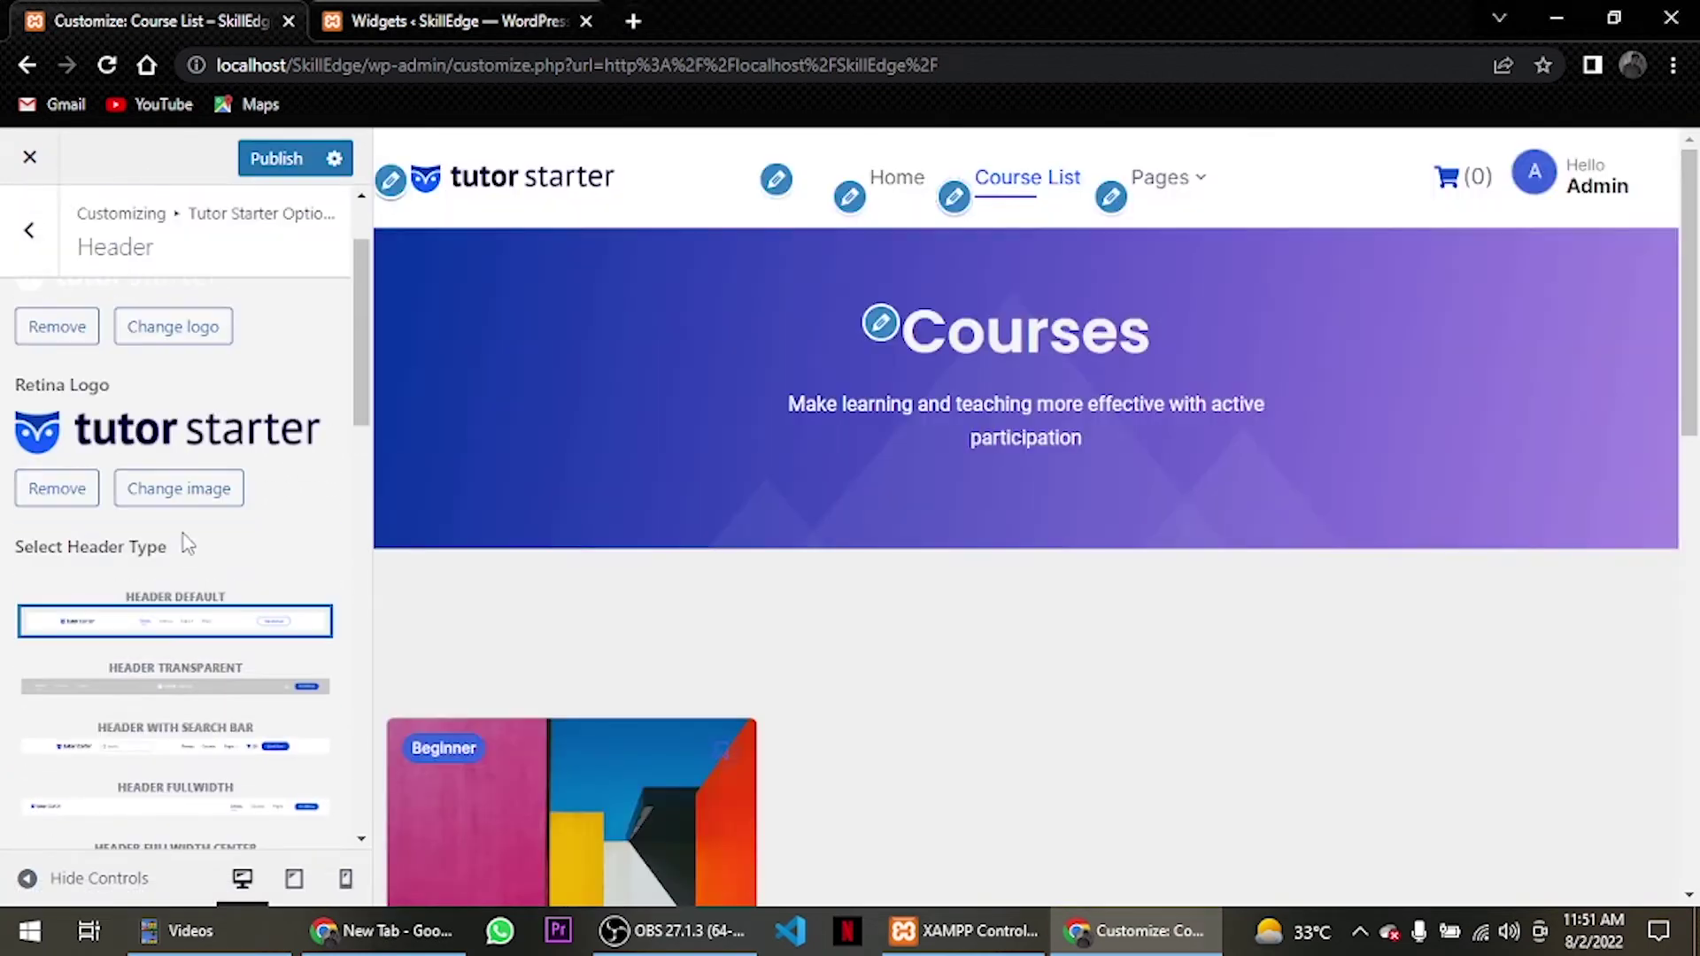
{"action": "left_click", "coordinate": [308, 163]}
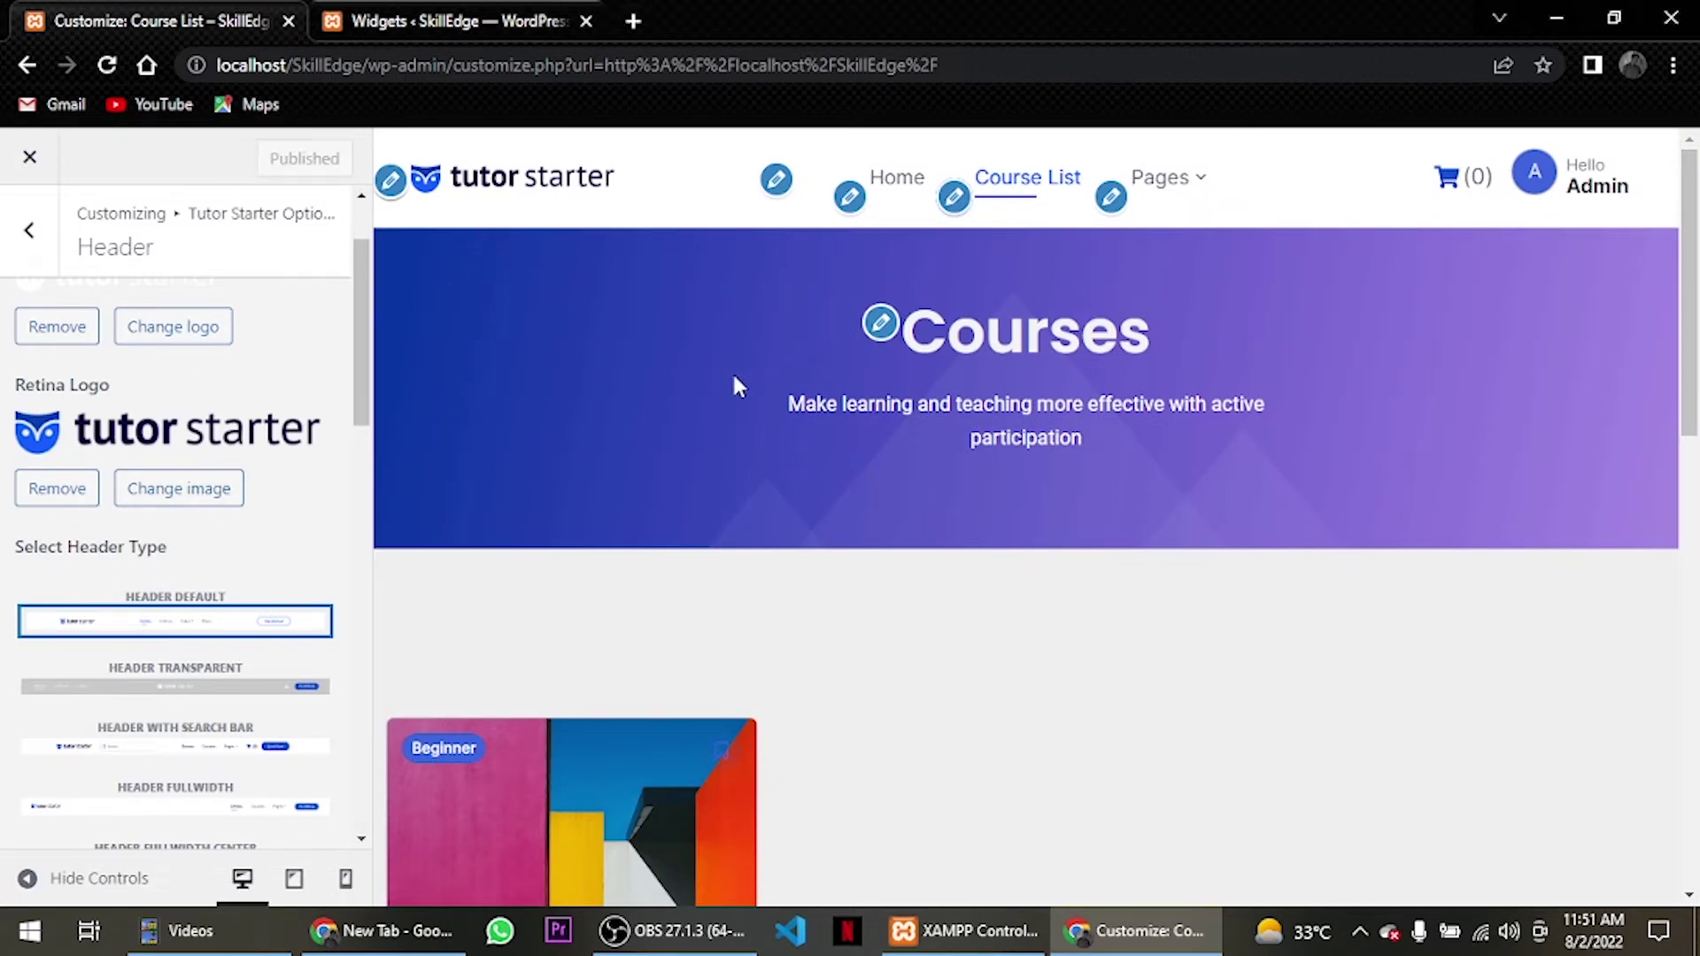
{"action": "left_click", "coordinate": [914, 190]}
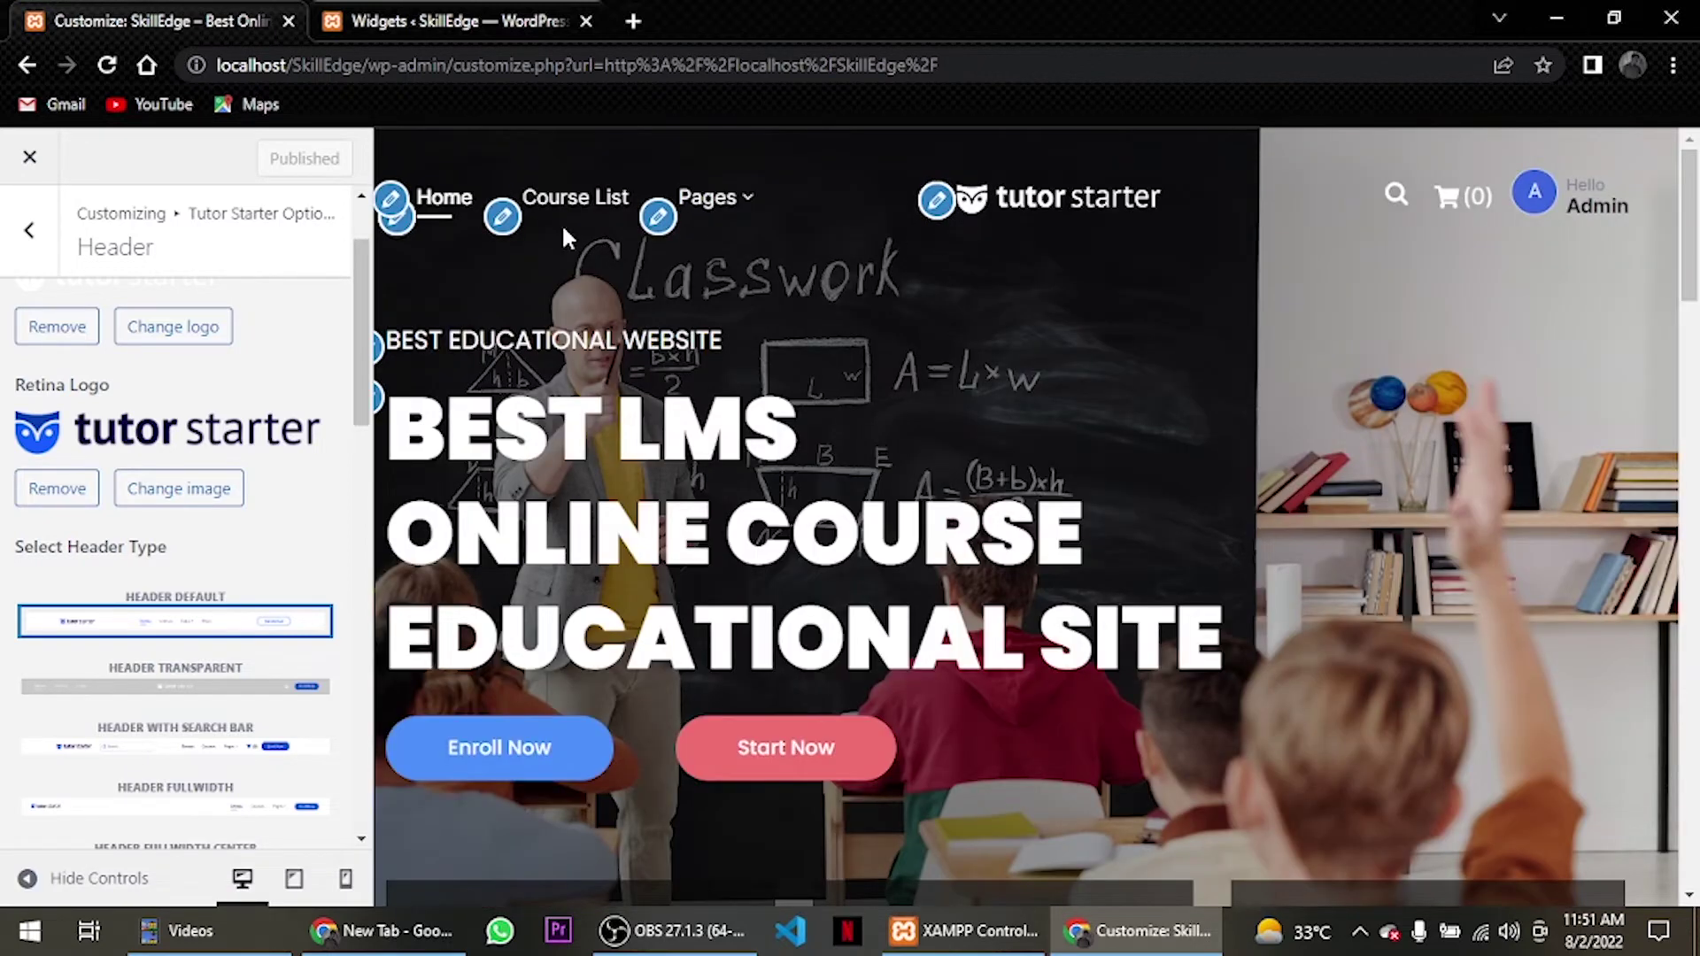
{"action": "left_click", "coordinate": [569, 196]}
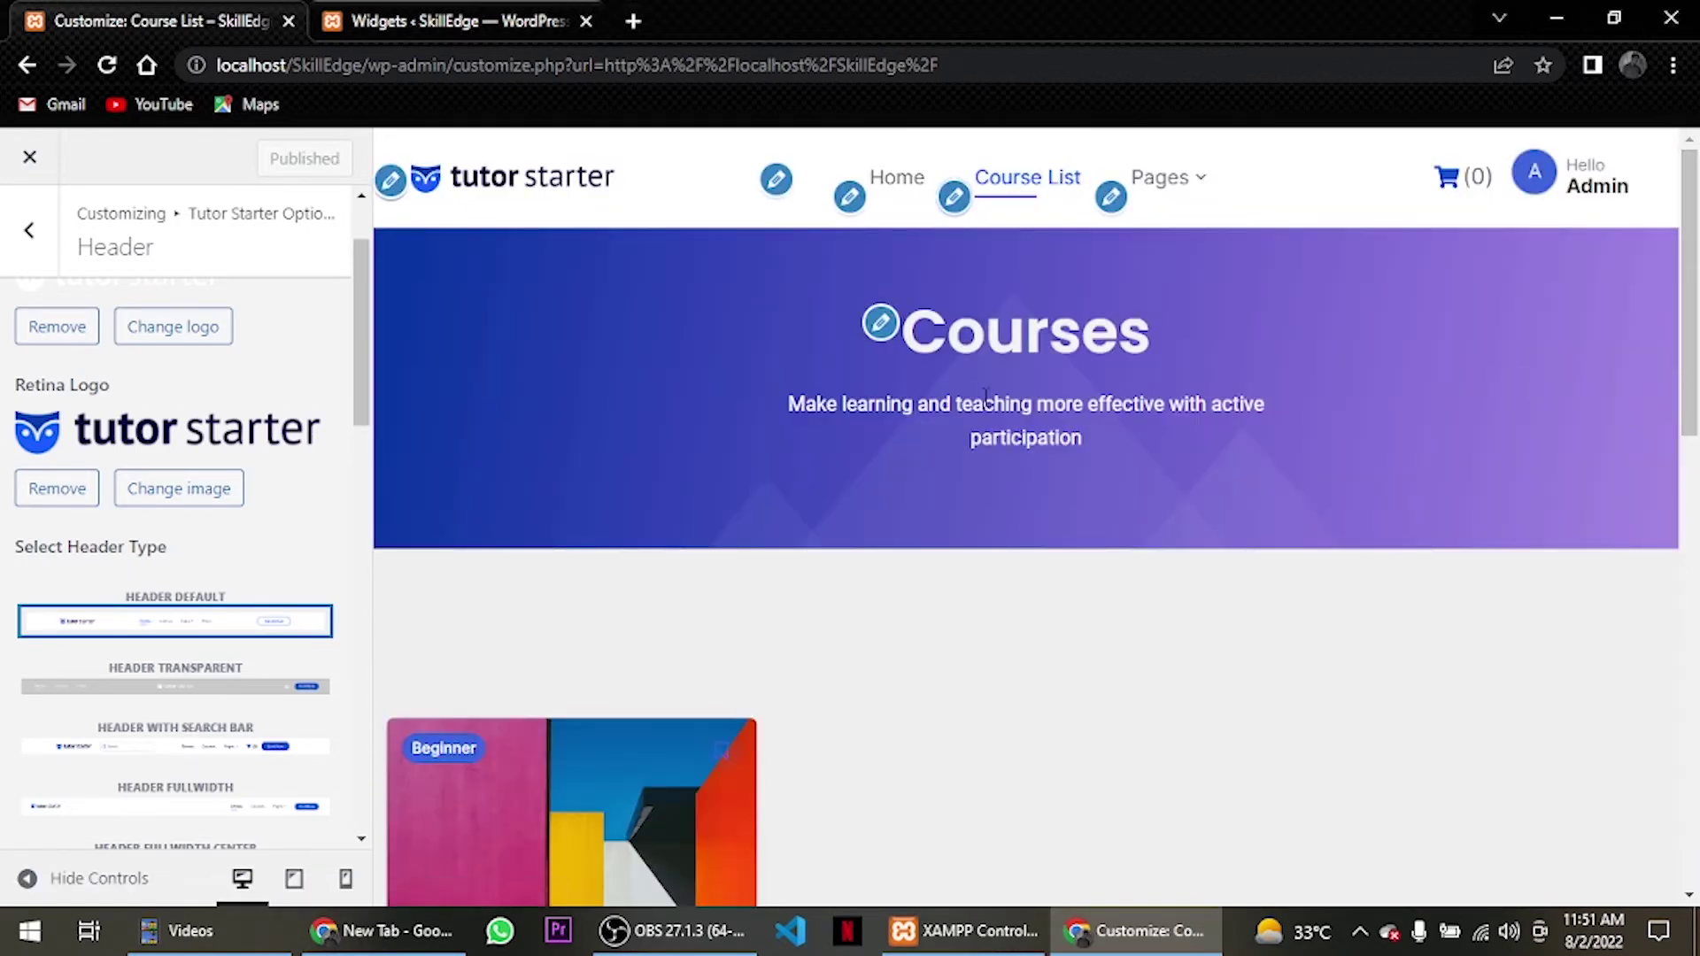
{"action": "scroll", "coordinate": [1116, 261], "scroll_direction": "down", "scroll_amount": 10}
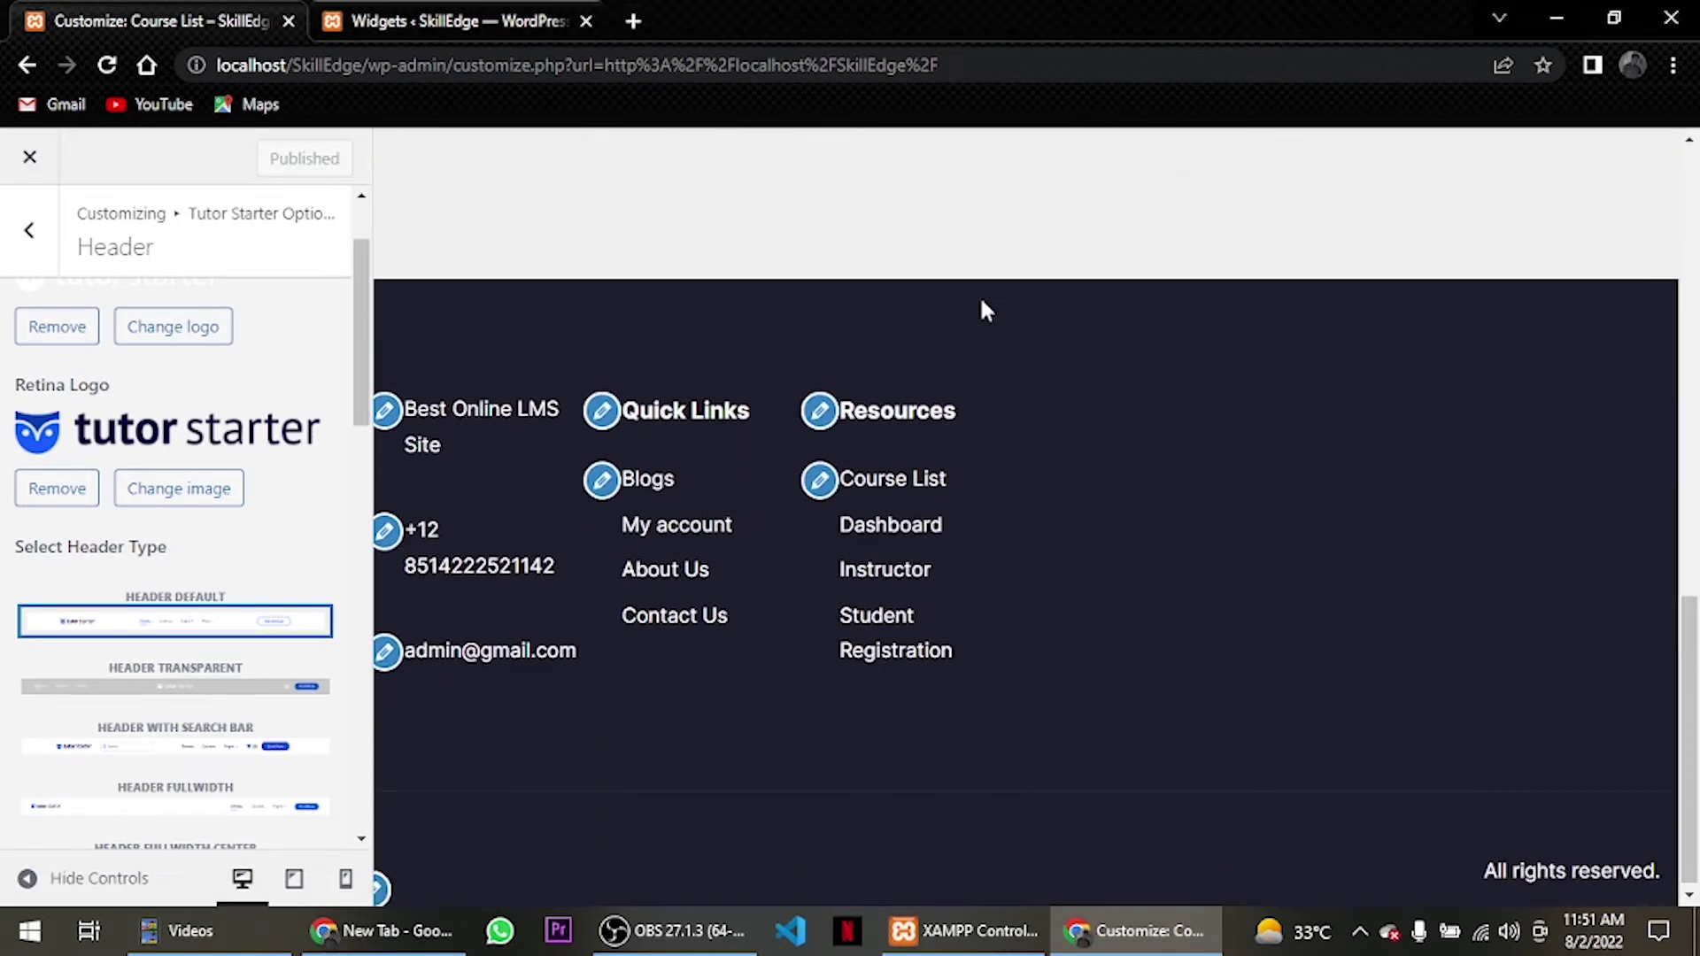
Choose tutor-white.png from the Media Library as the Footer Bottom Logo.
{"action": "left_click", "coordinate": [27, 232]}
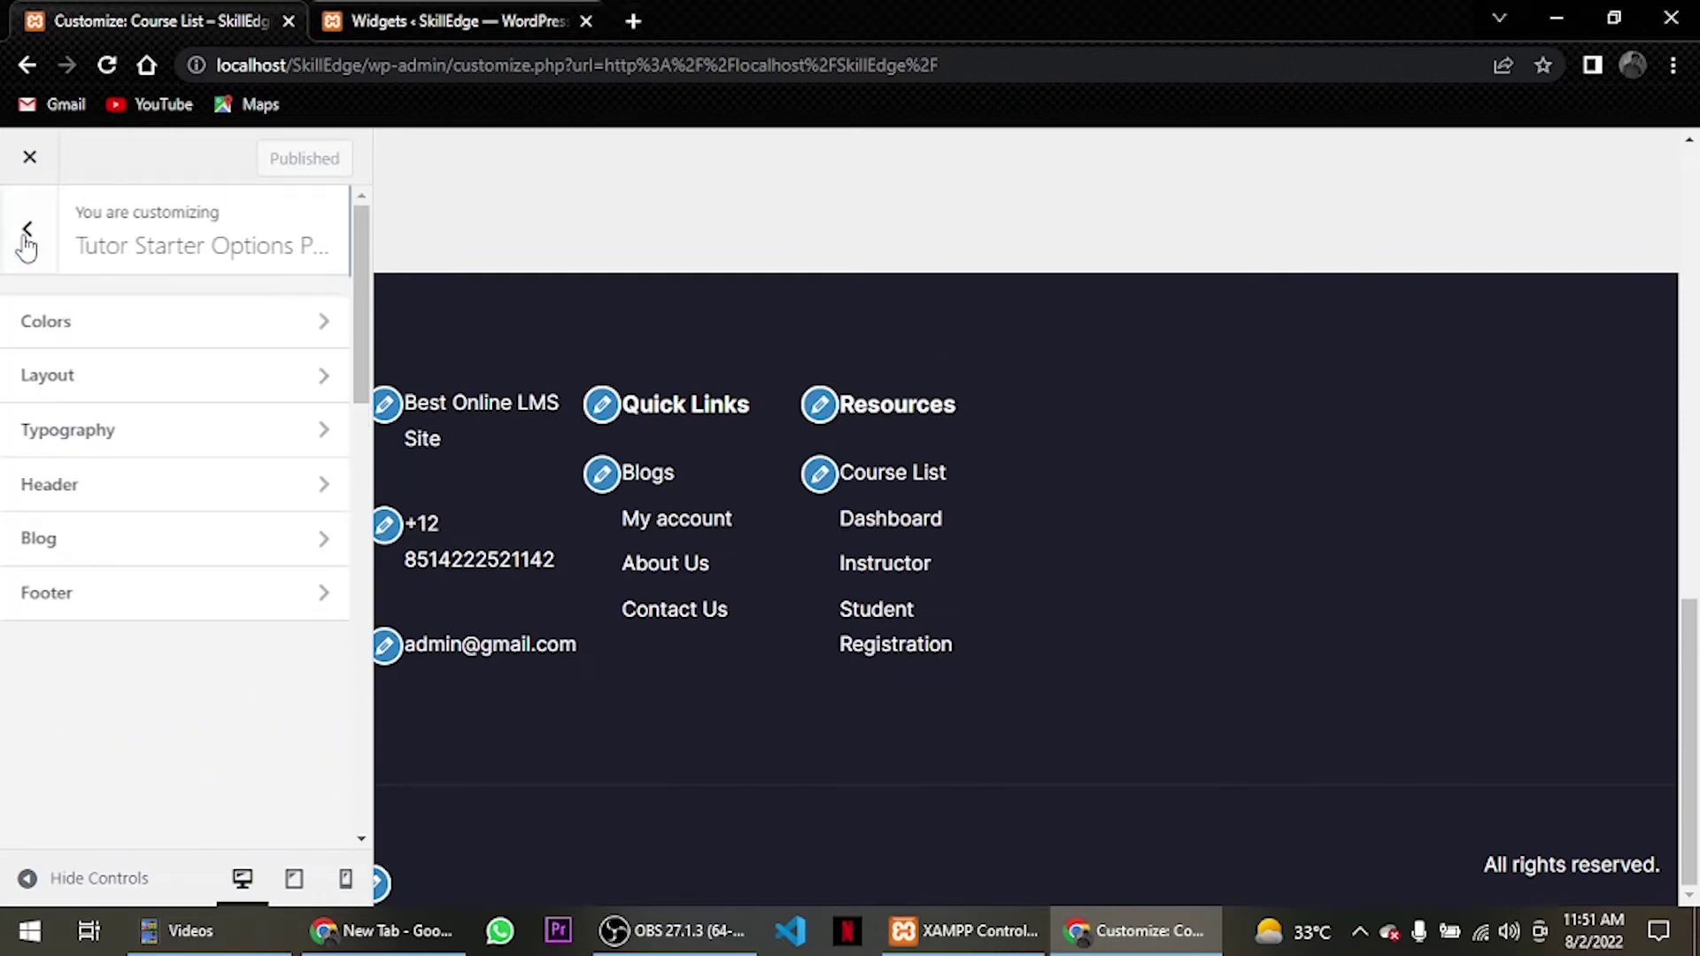
{"action": "left_click", "coordinate": [83, 609]}
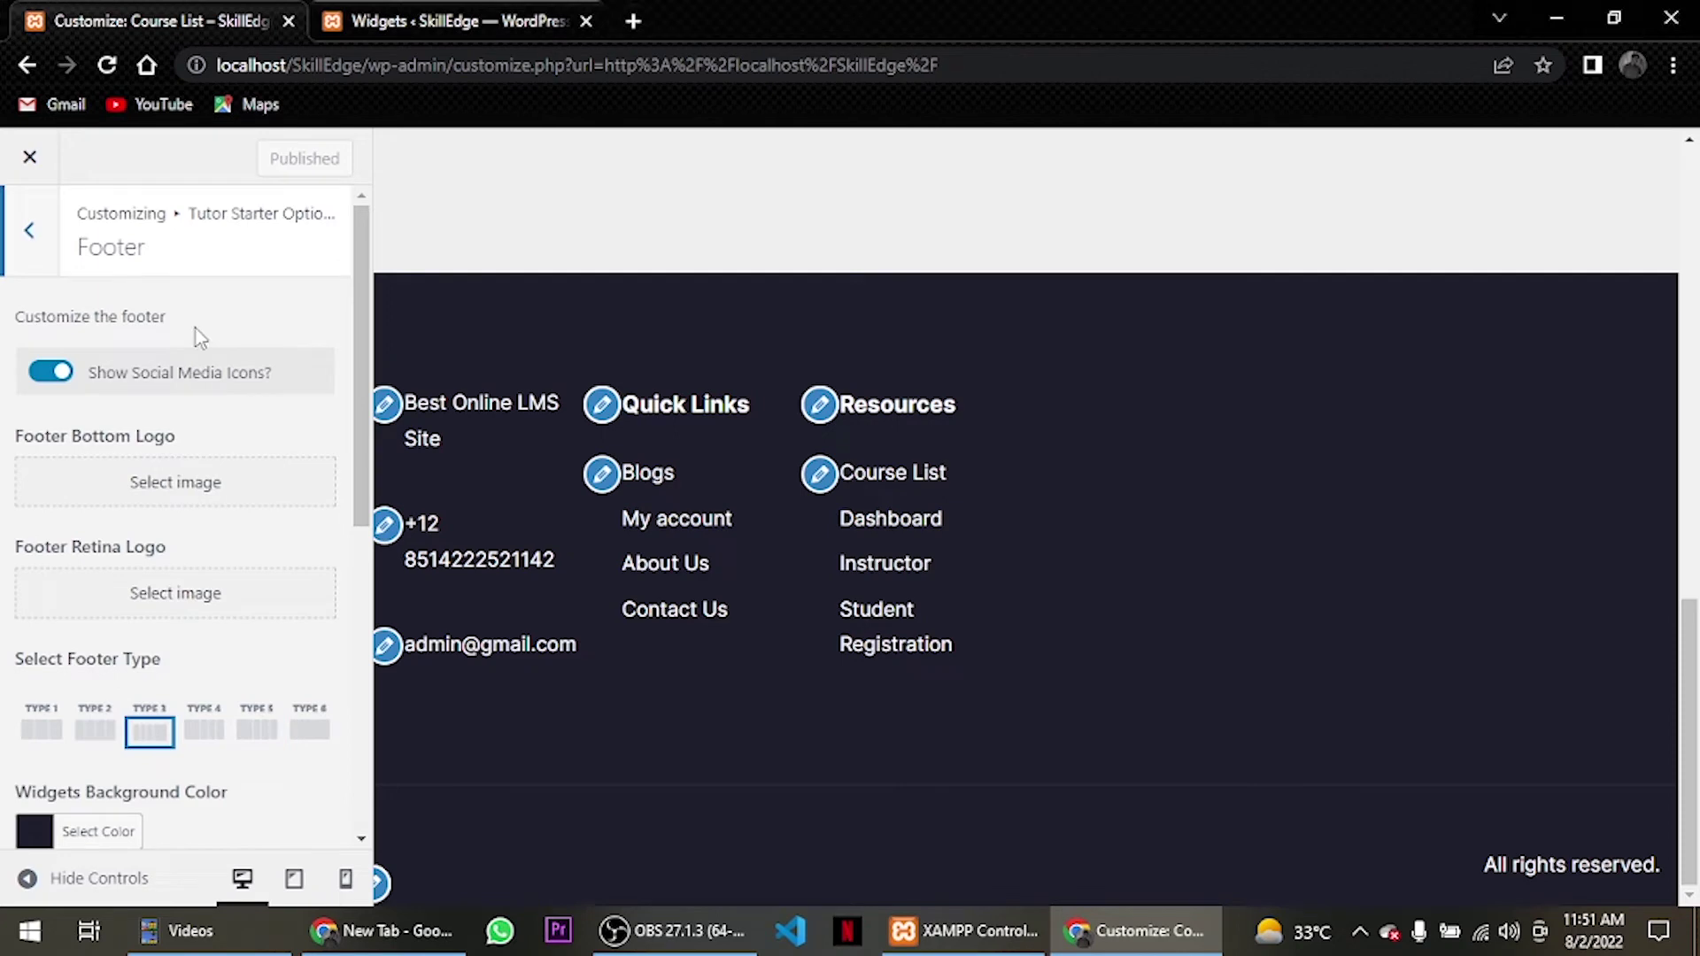
{"action": "scroll", "coordinate": [195, 335], "scroll_direction": "down", "scroll_amount": 1}
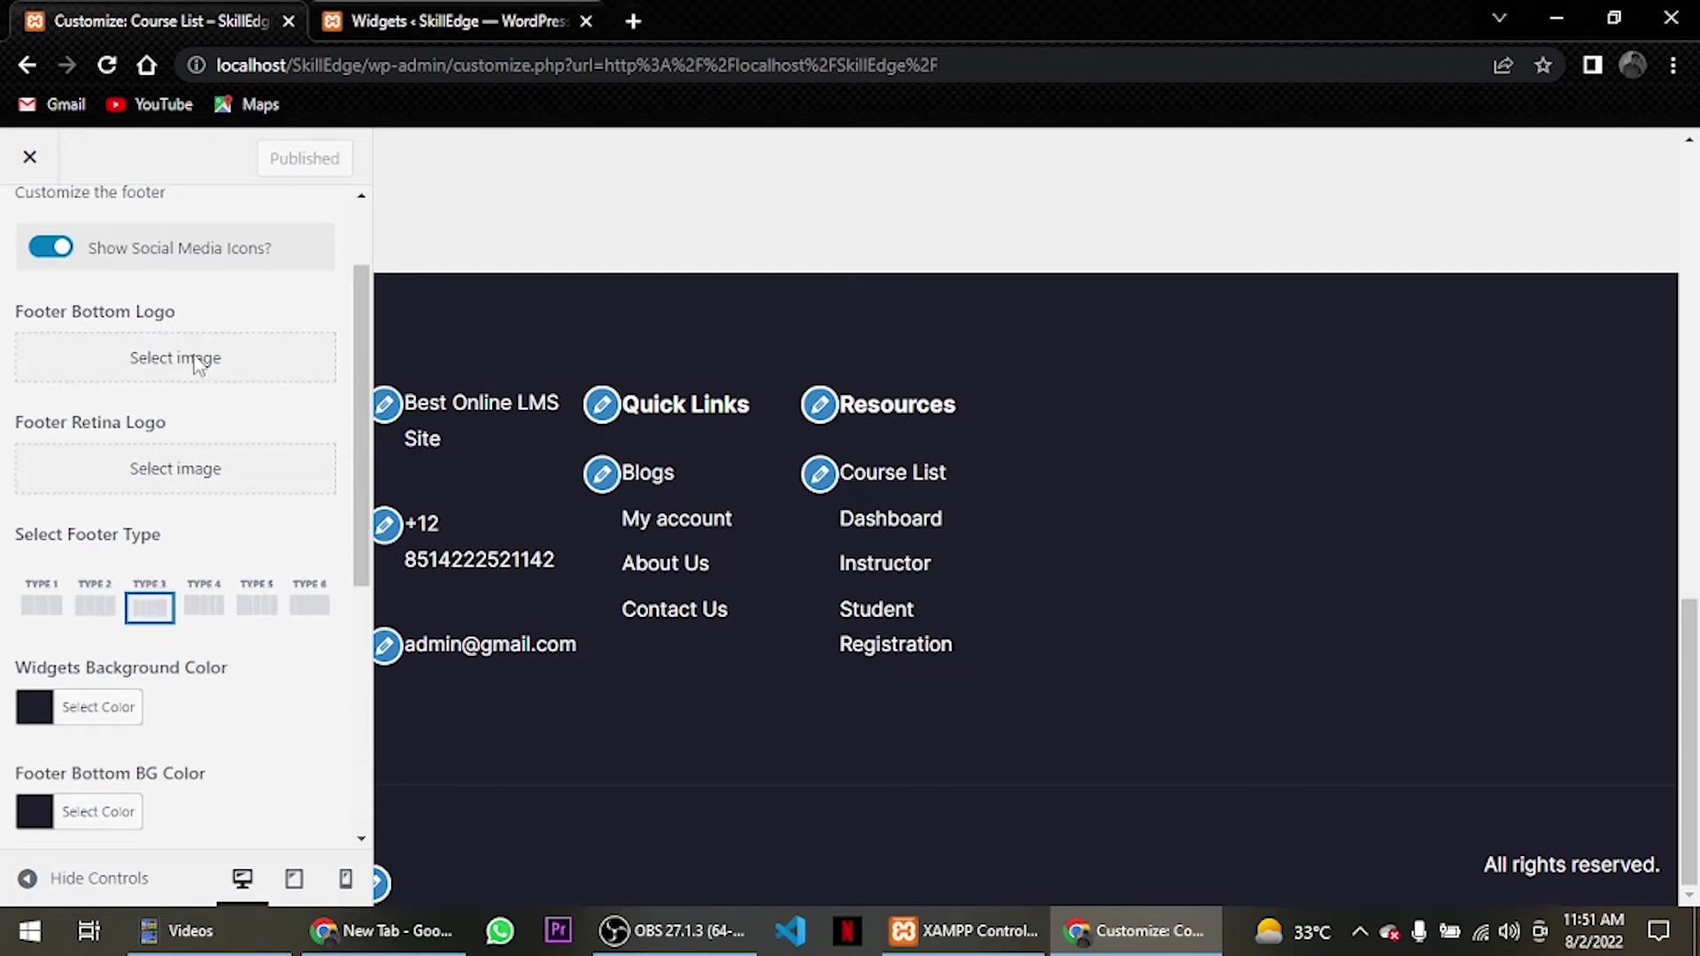
{"action": "left_click", "coordinate": [85, 358]}
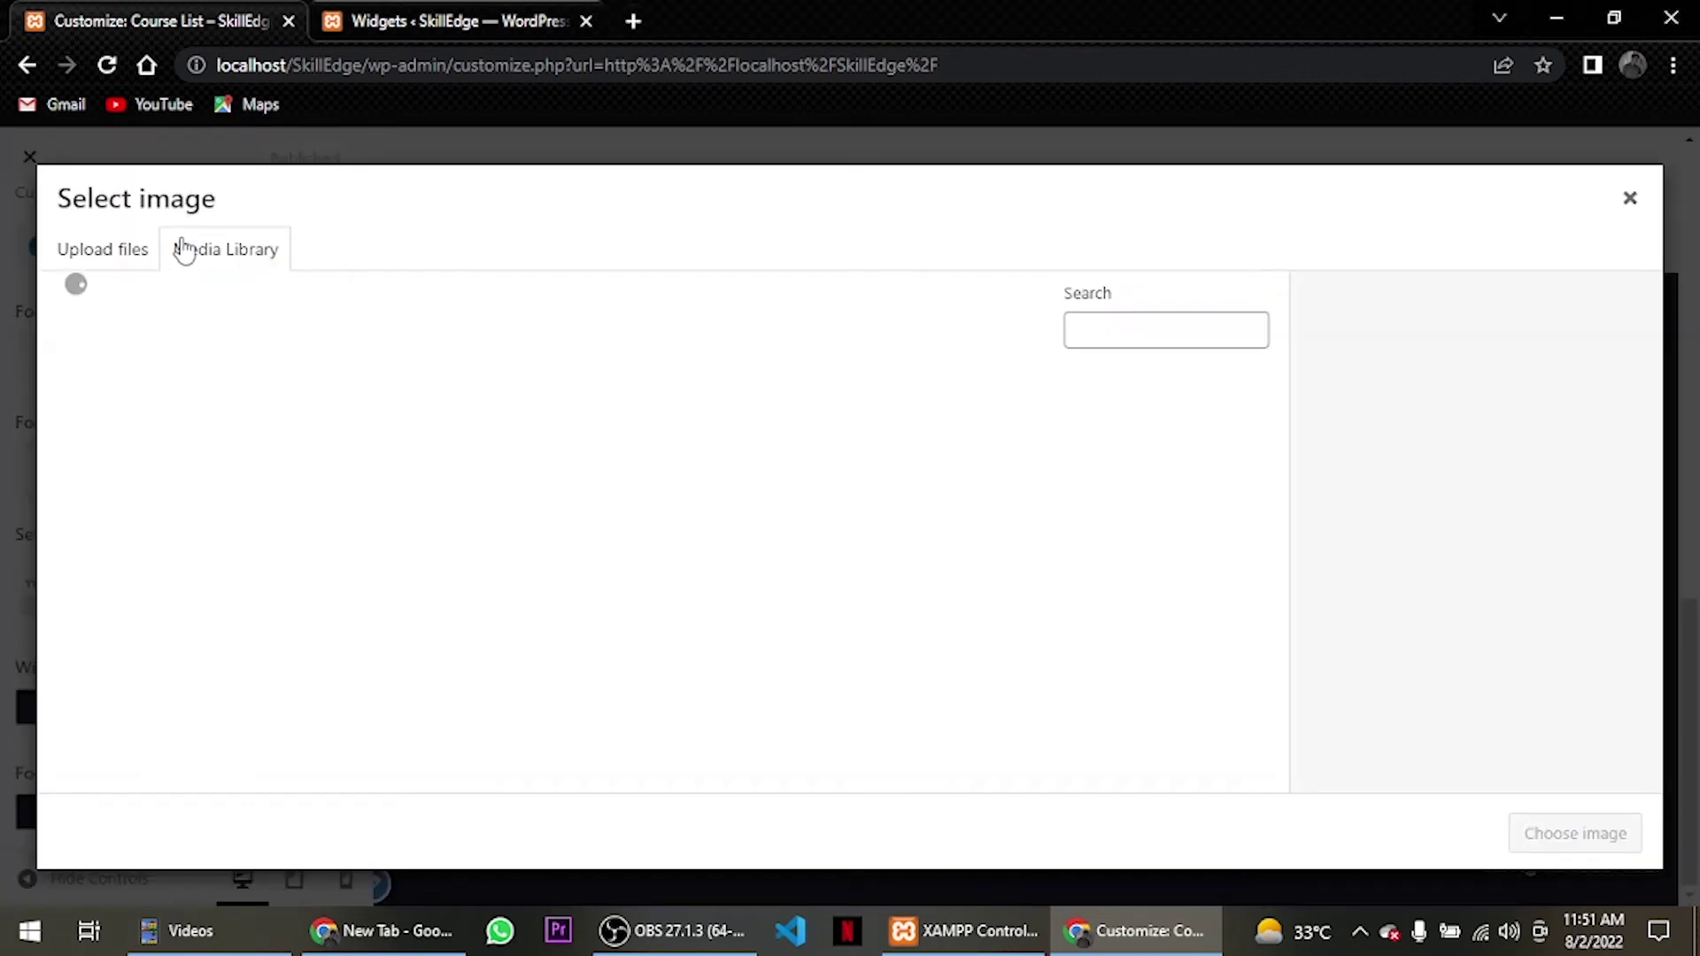
{"action": "left_click", "coordinate": [270, 487]}
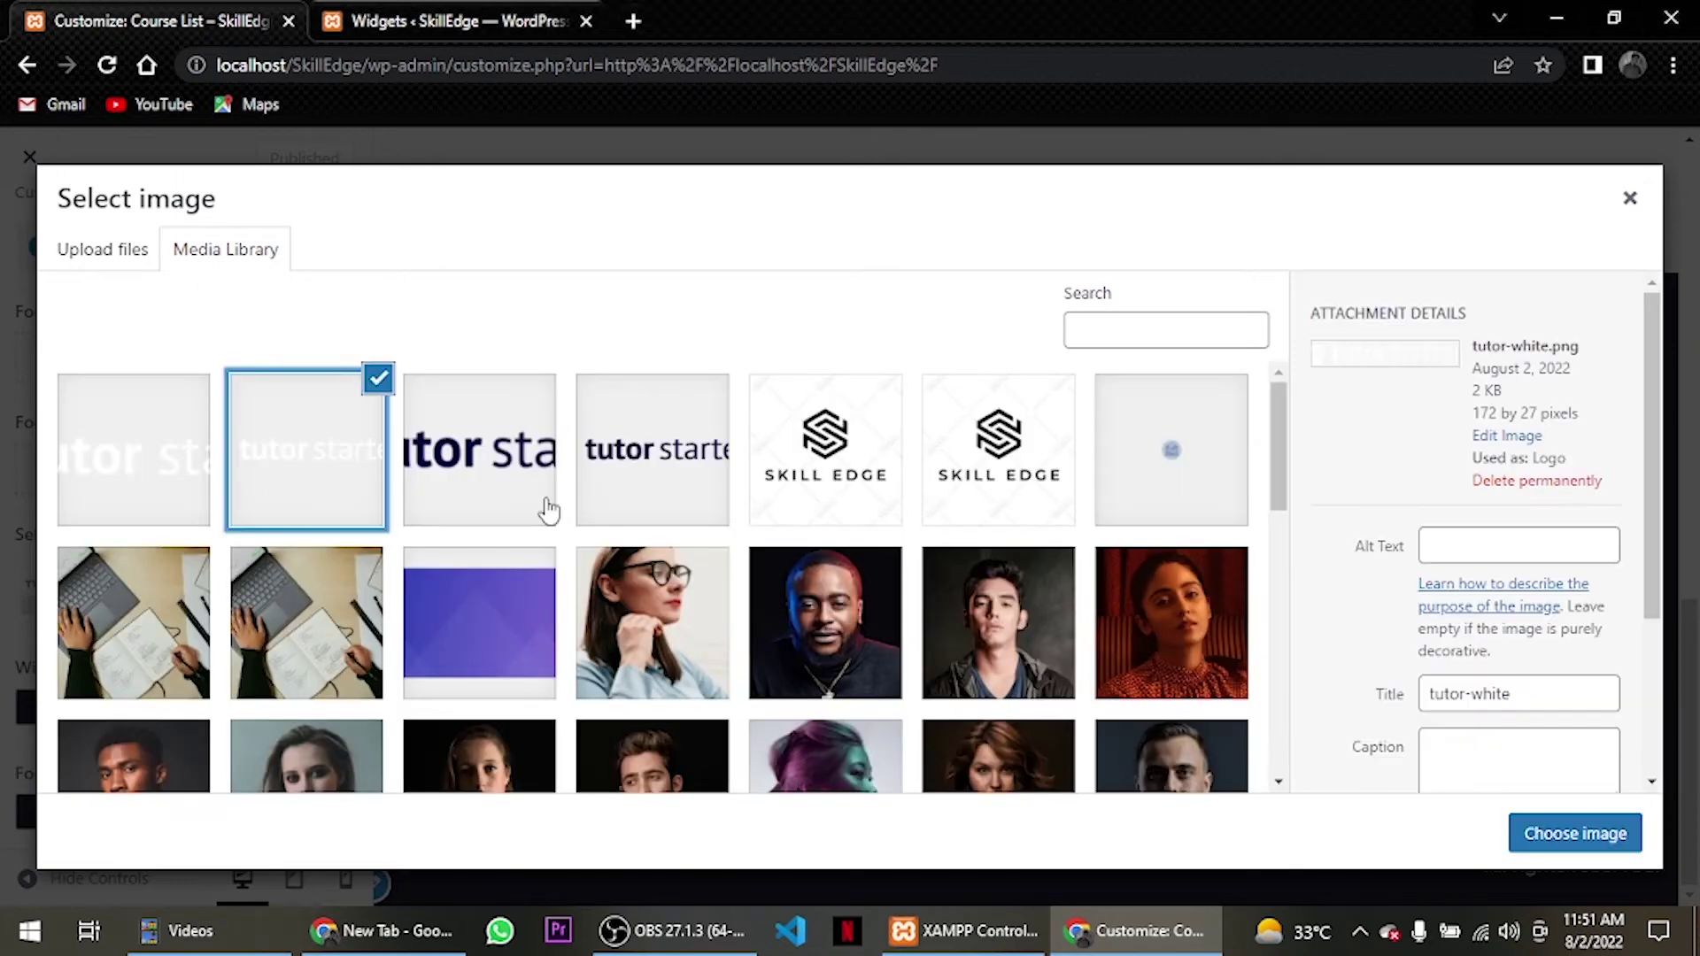
{"action": "left_click", "coordinate": [1566, 837]}
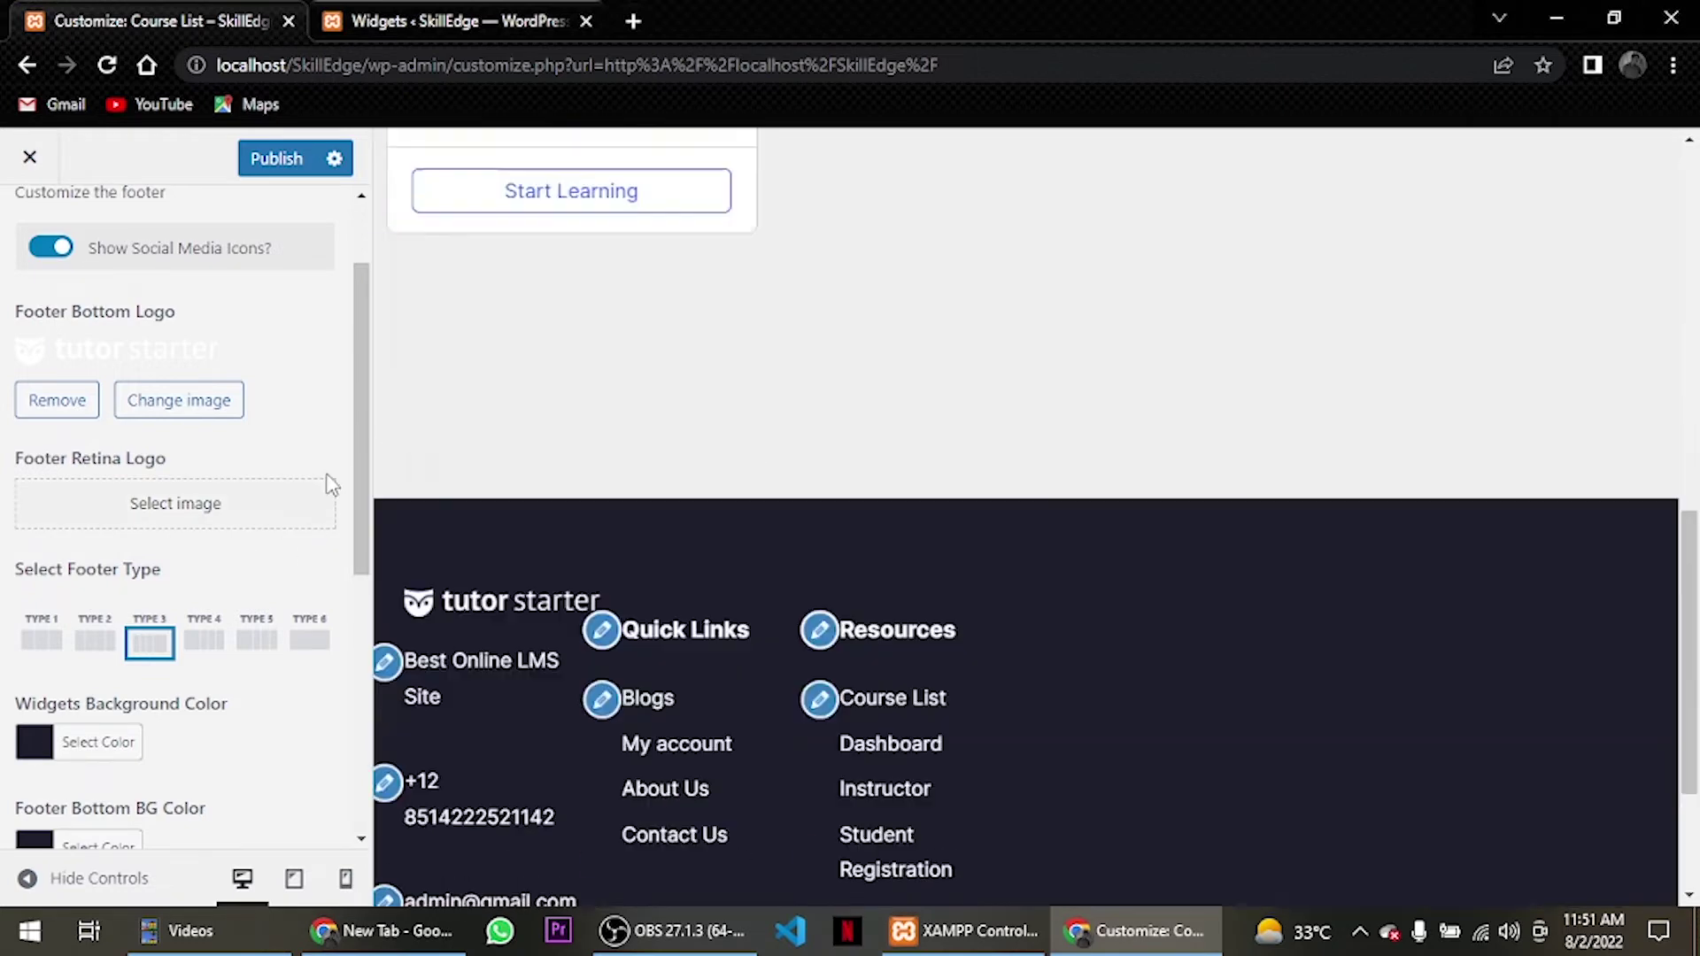
Inspect the footer's widget title and widget text typography settings.
{"action": "scroll", "coordinate": [163, 451], "scroll_direction": "down", "scroll_amount": 6}
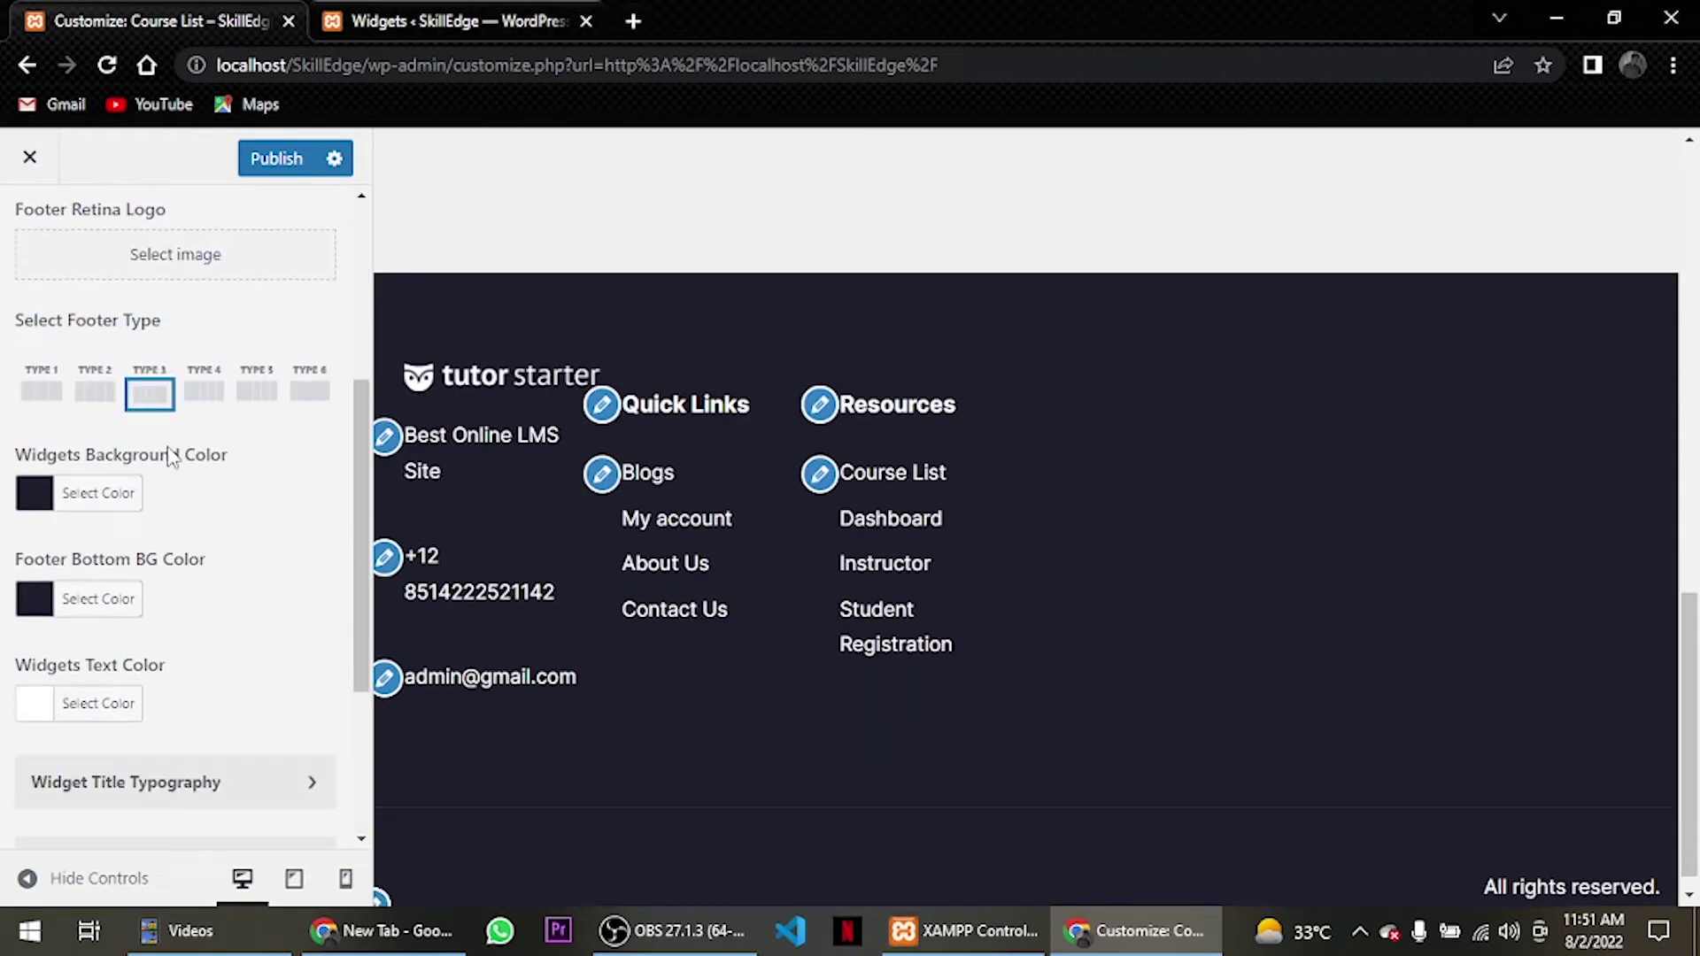
{"action": "left_click", "coordinate": [171, 494]}
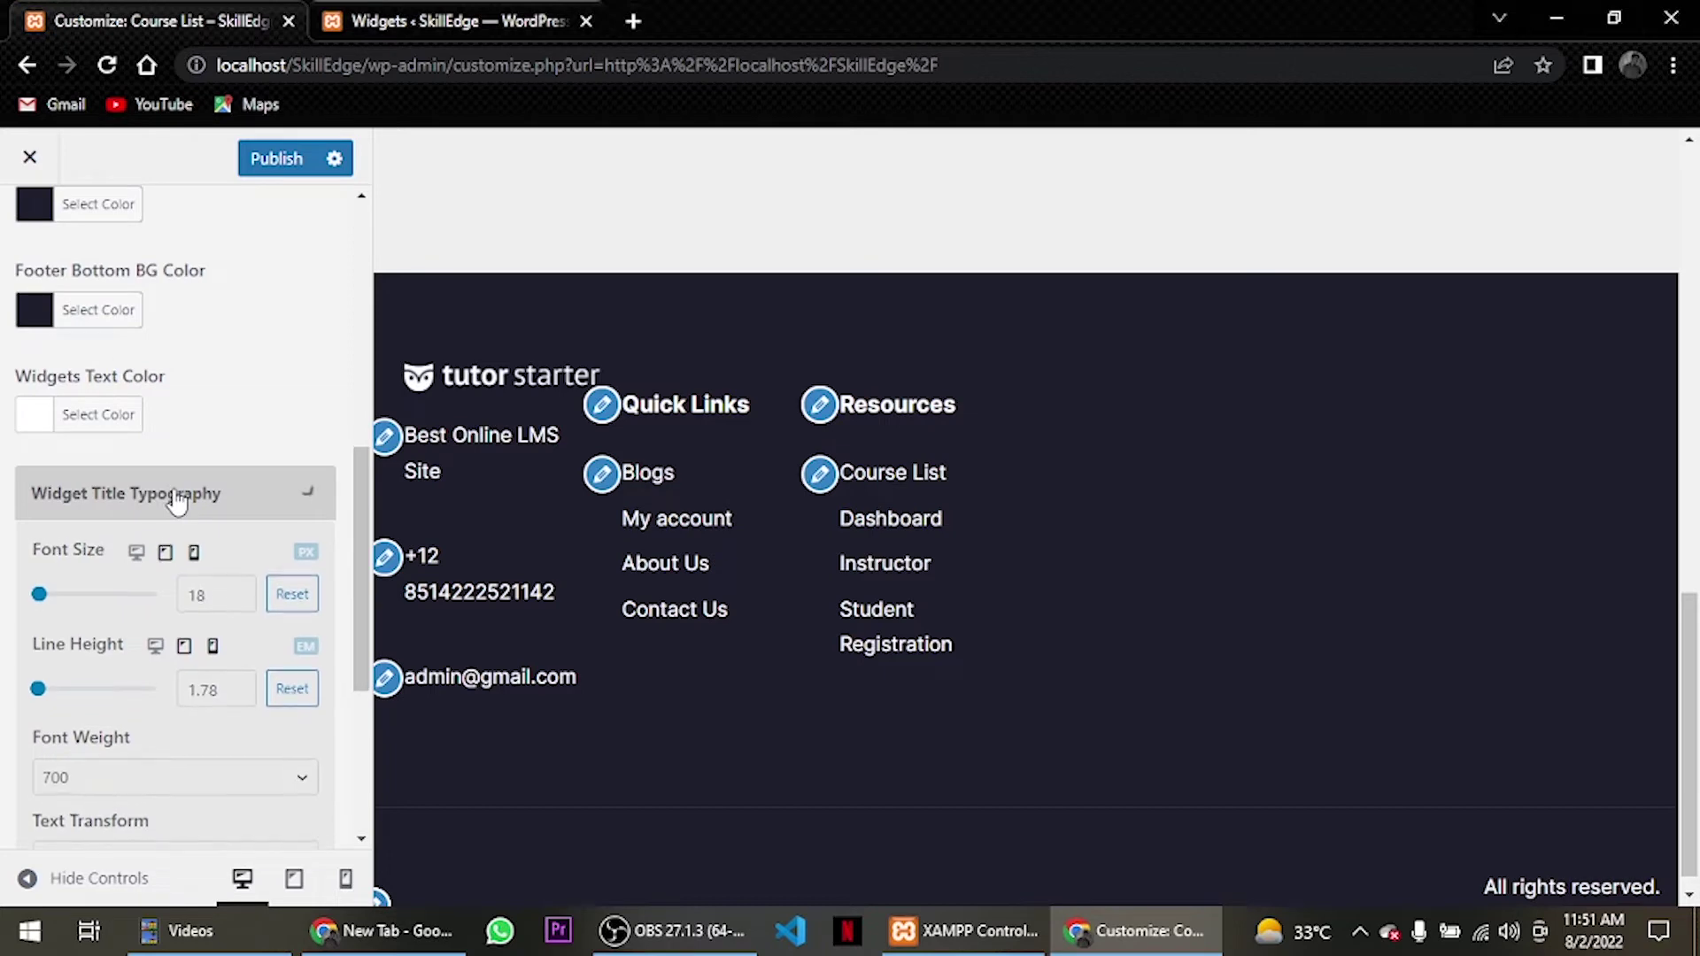
{"action": "left_click", "coordinate": [176, 496]}
{"action": "left_click", "coordinate": [176, 587]}
{"action": "left_click", "coordinate": [176, 586]}
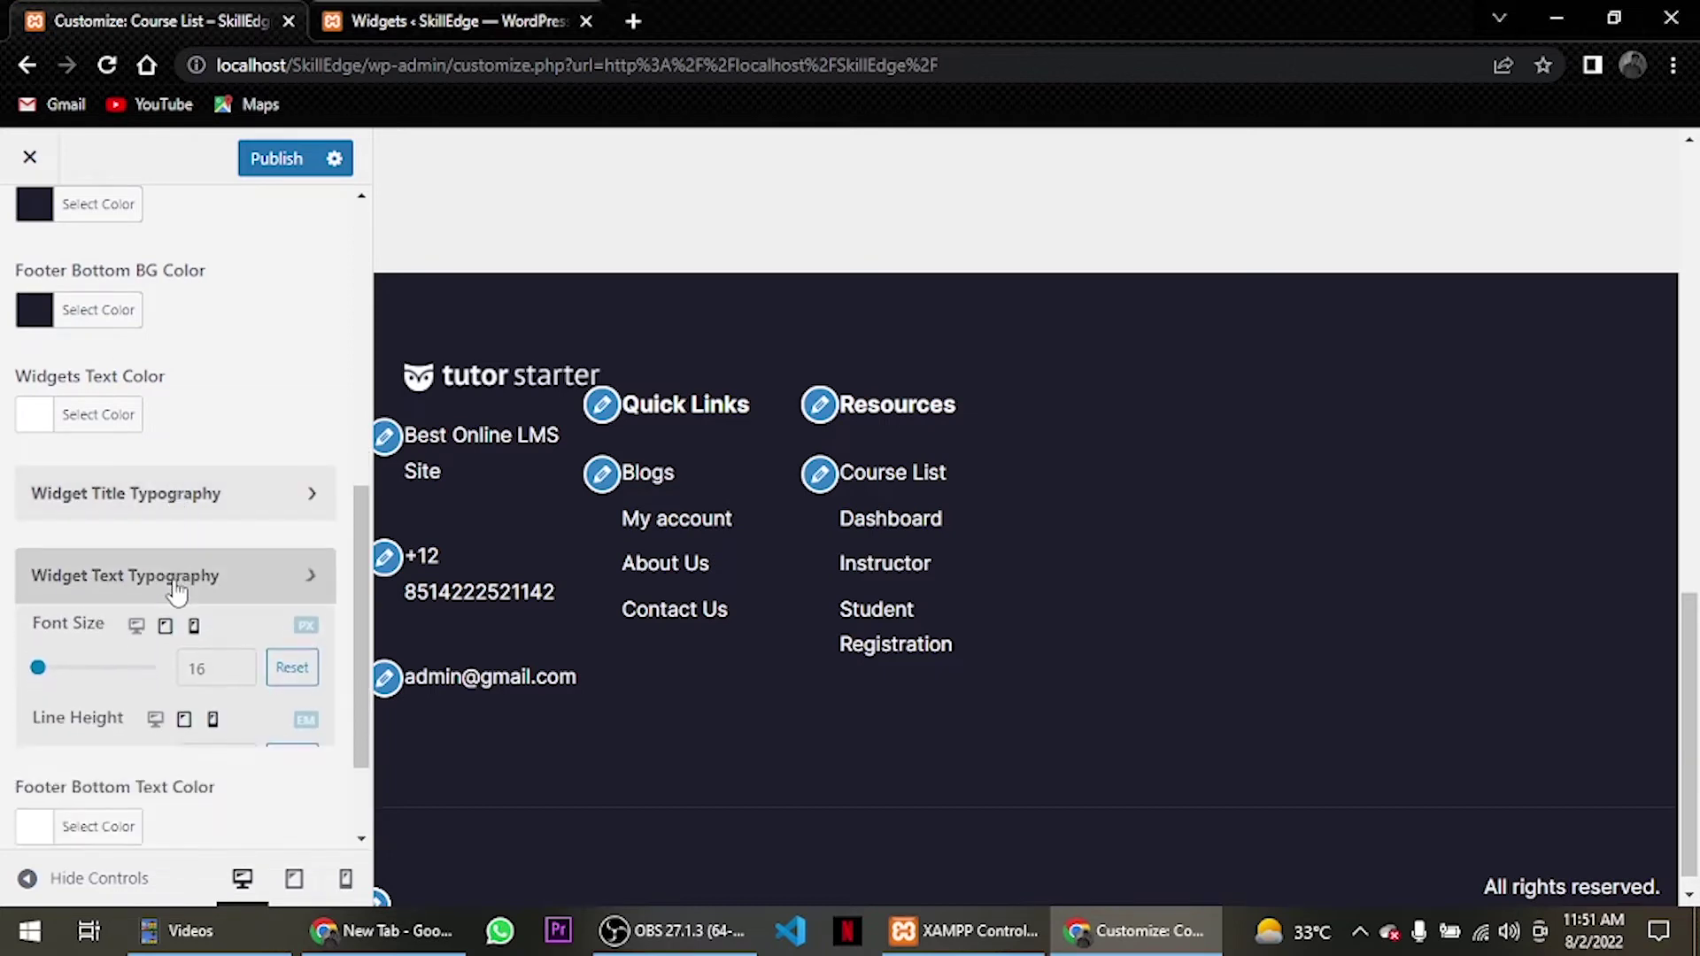
Try footer Types 2, 3 and 5, settle on Type 1, and publish it.
{"action": "scroll", "coordinate": [186, 487], "scroll_direction": "up", "scroll_amount": 4}
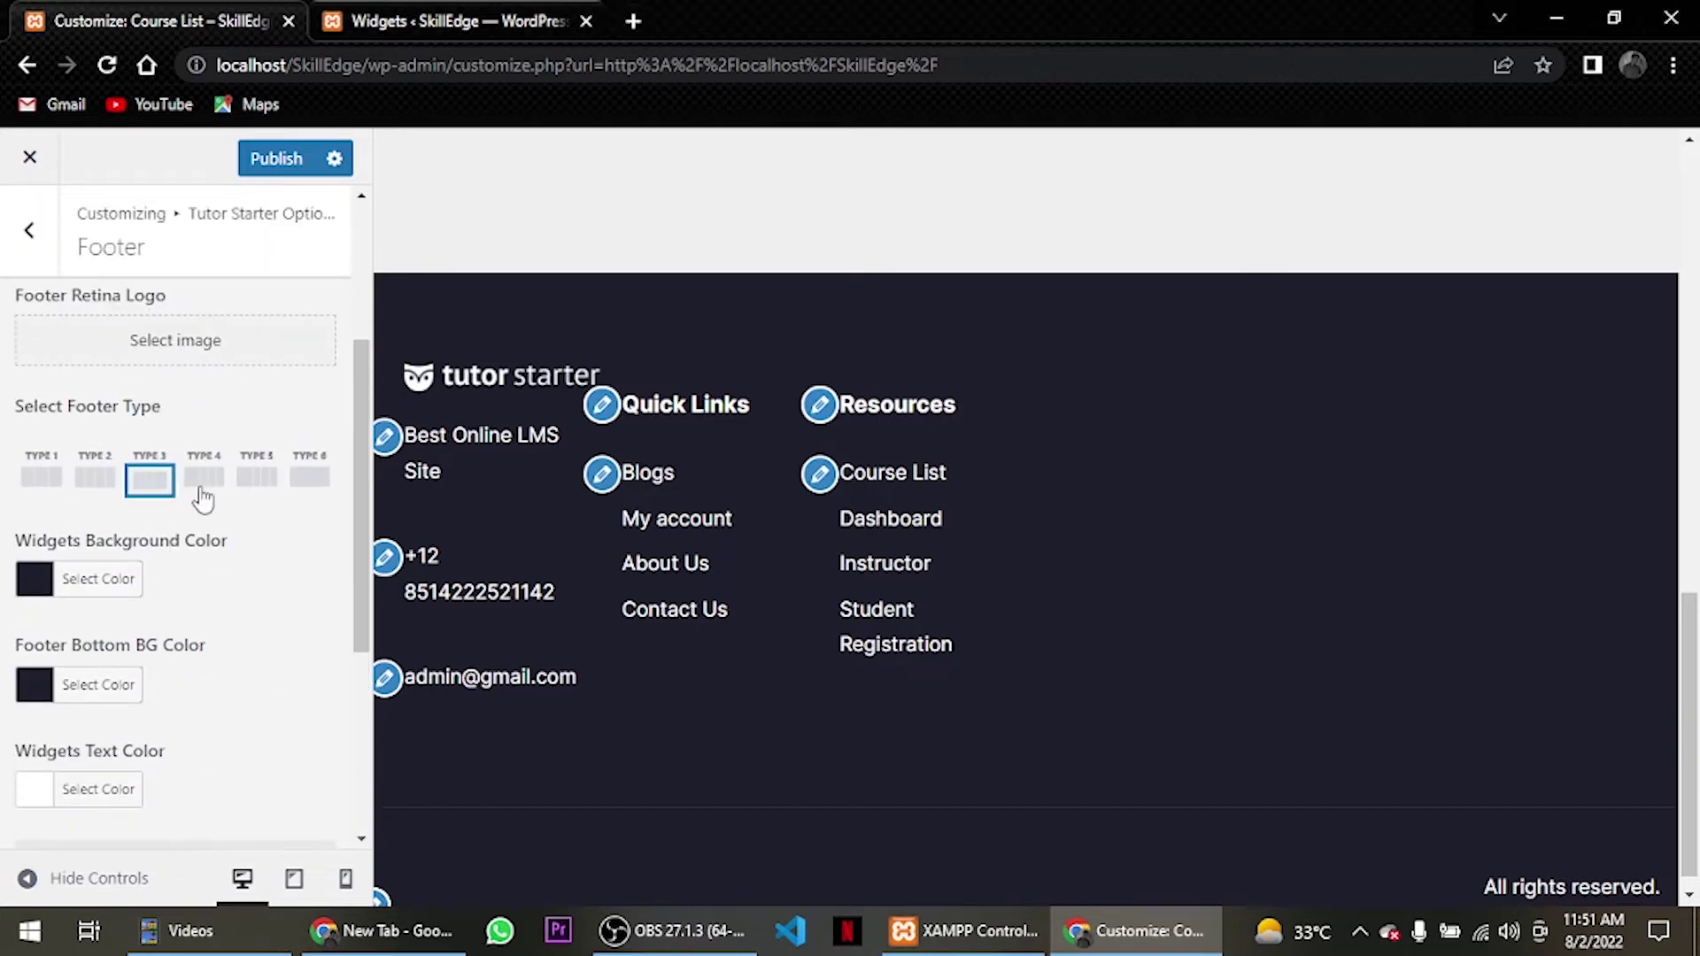
{"action": "left_click", "coordinate": [108, 479]}
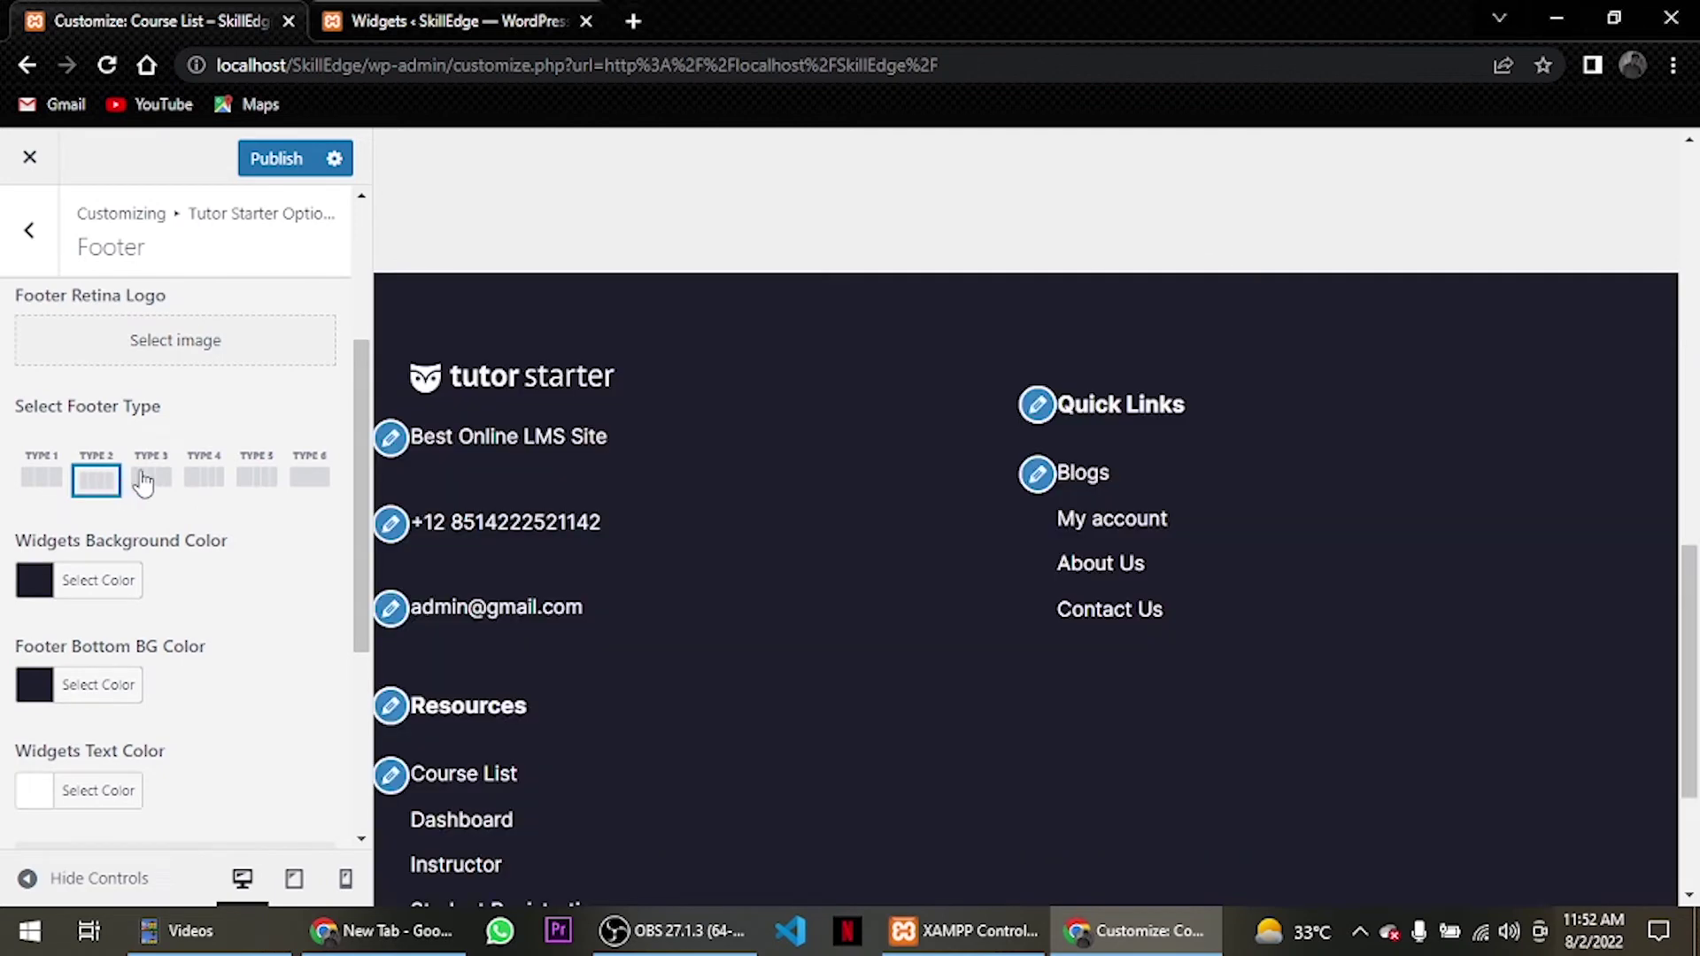
{"action": "left_click", "coordinate": [154, 481]}
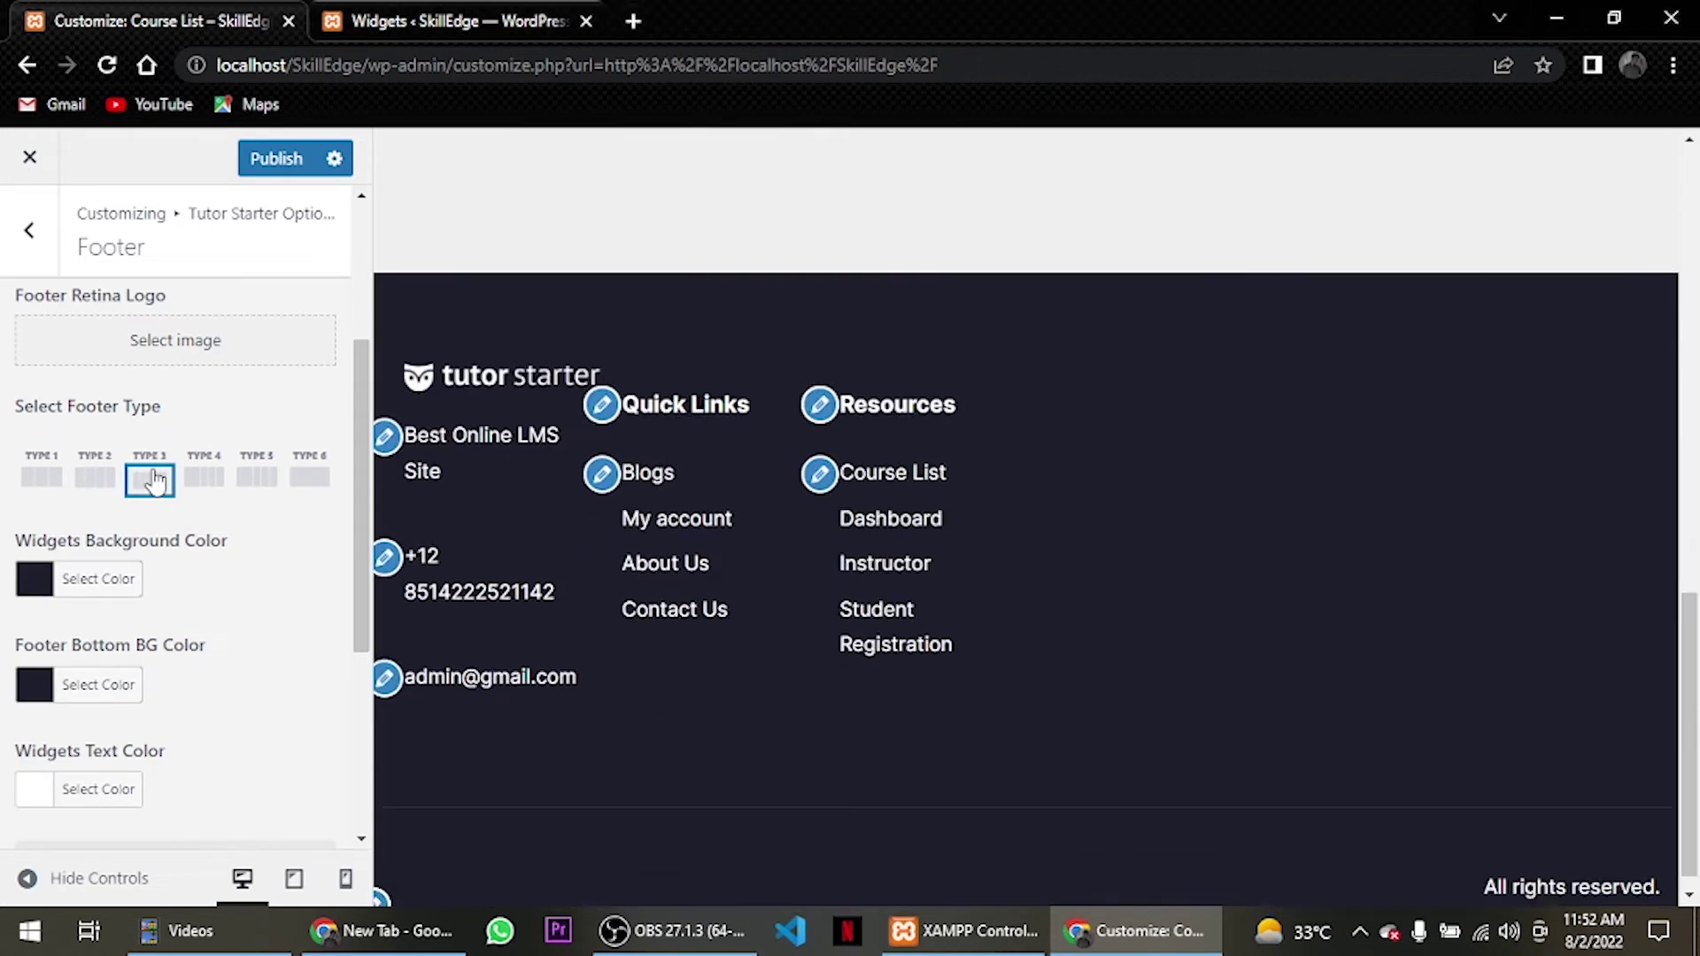
{"action": "left_click", "coordinate": [274, 482]}
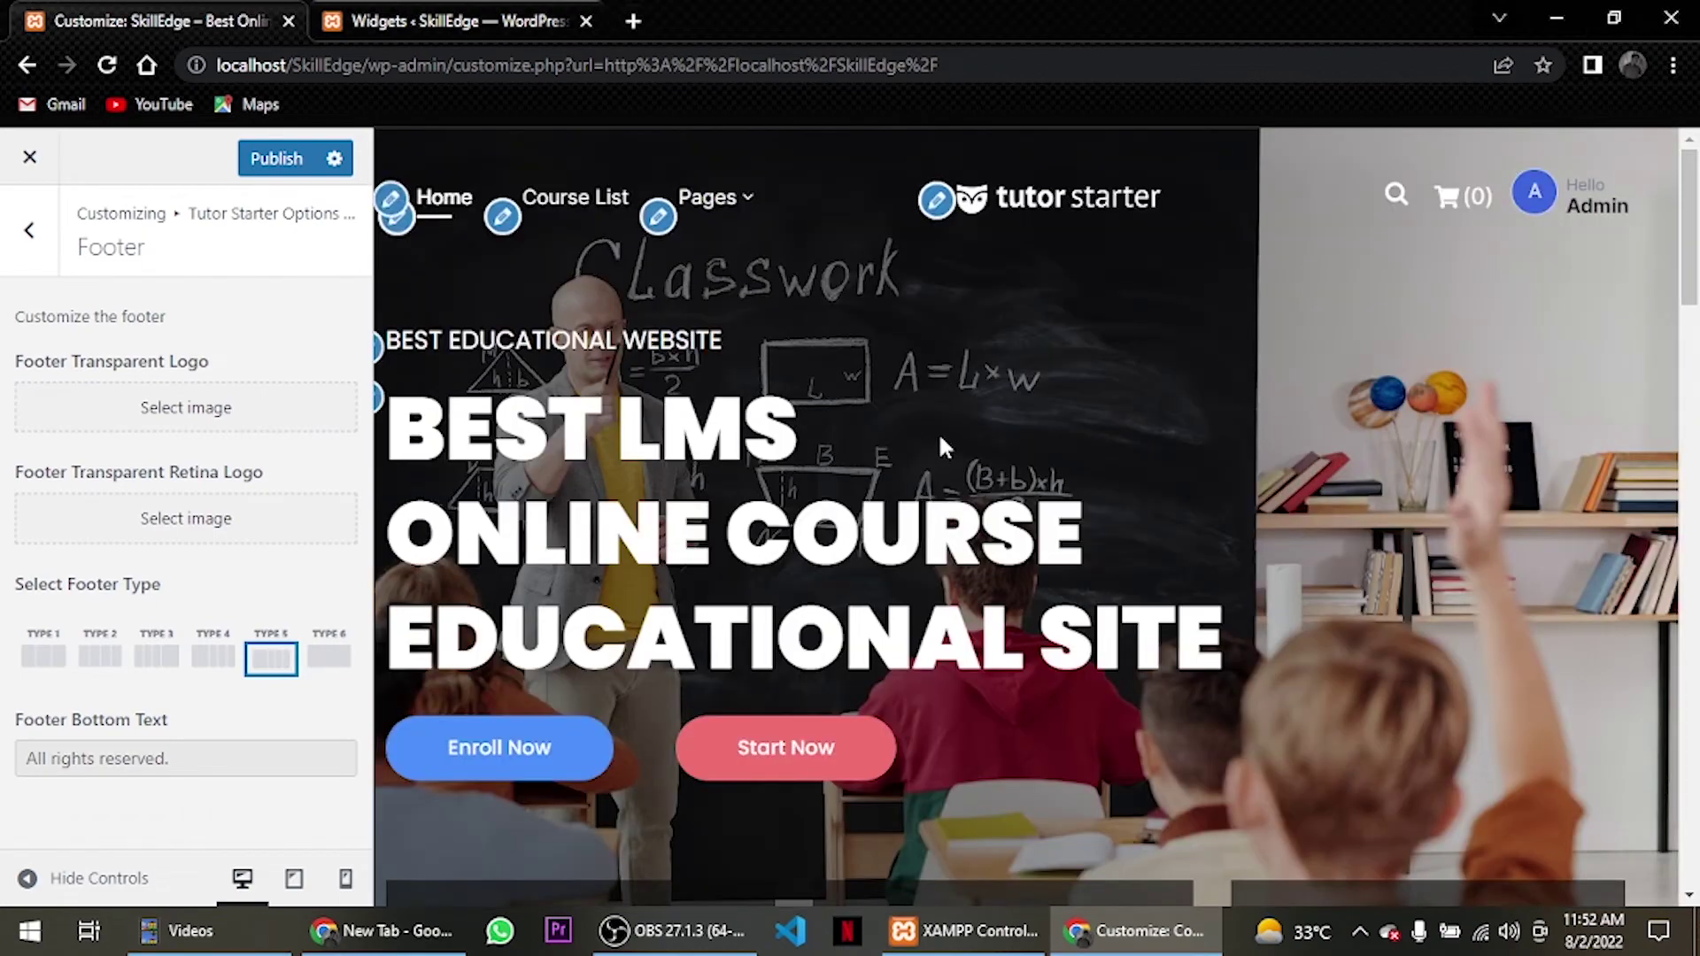
{"action": "scroll", "coordinate": [941, 438], "scroll_direction": "down", "scroll_amount": 15}
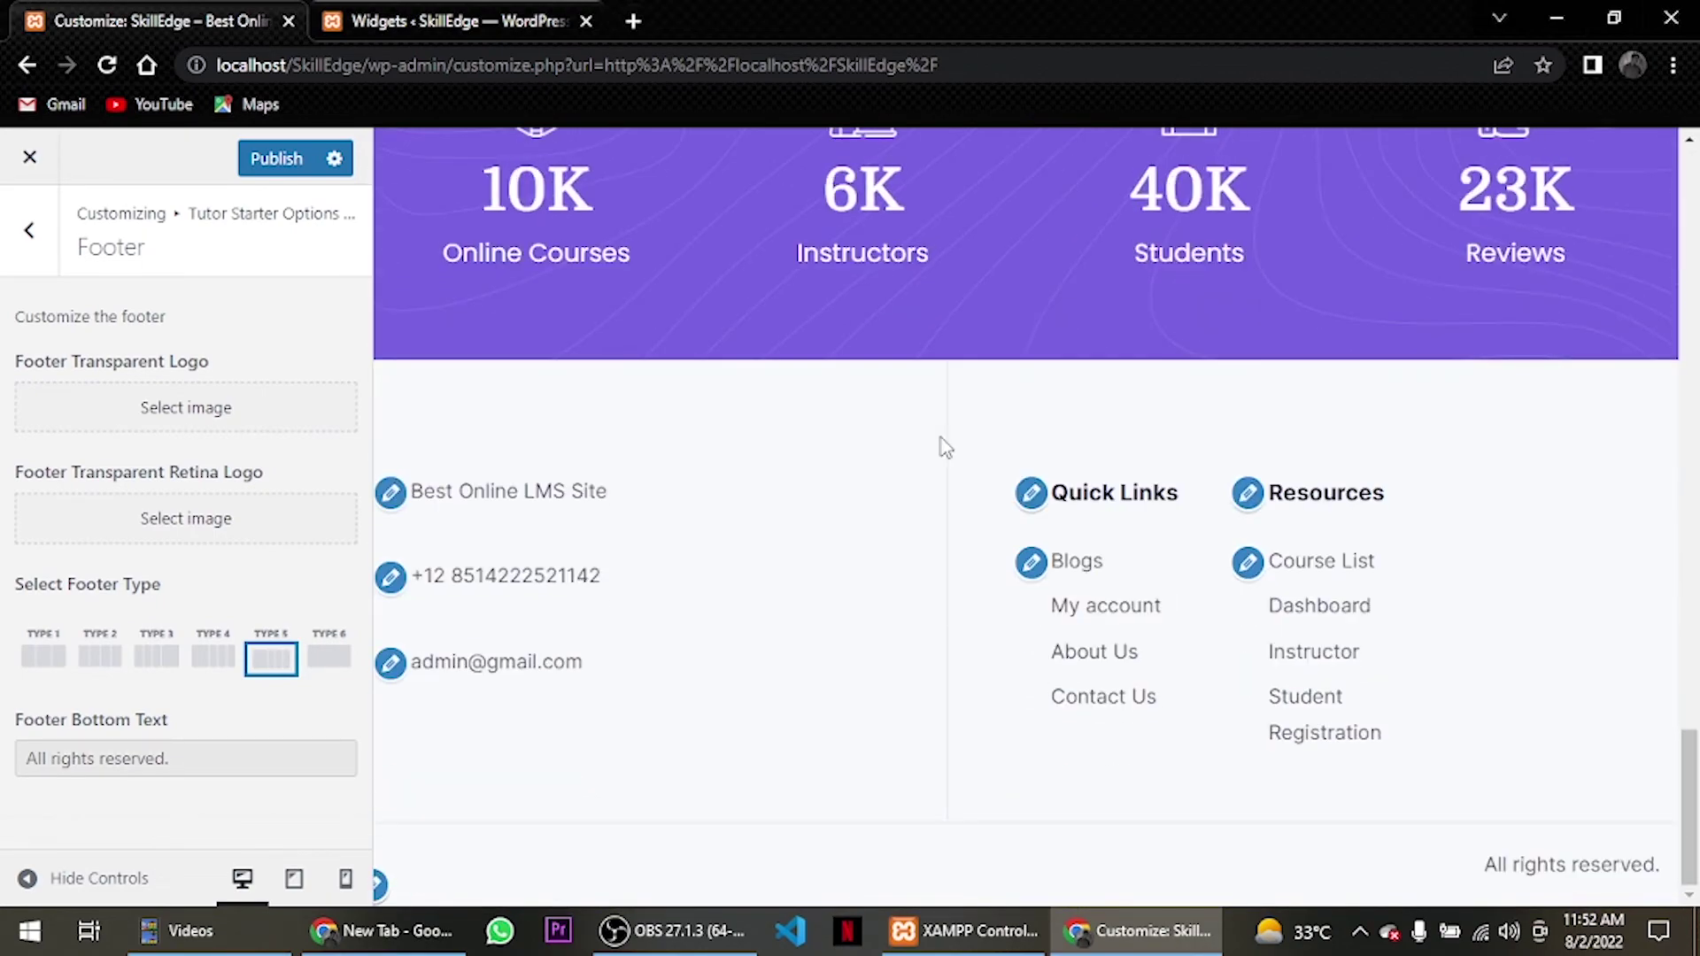
{"action": "left_click", "coordinate": [47, 666]}
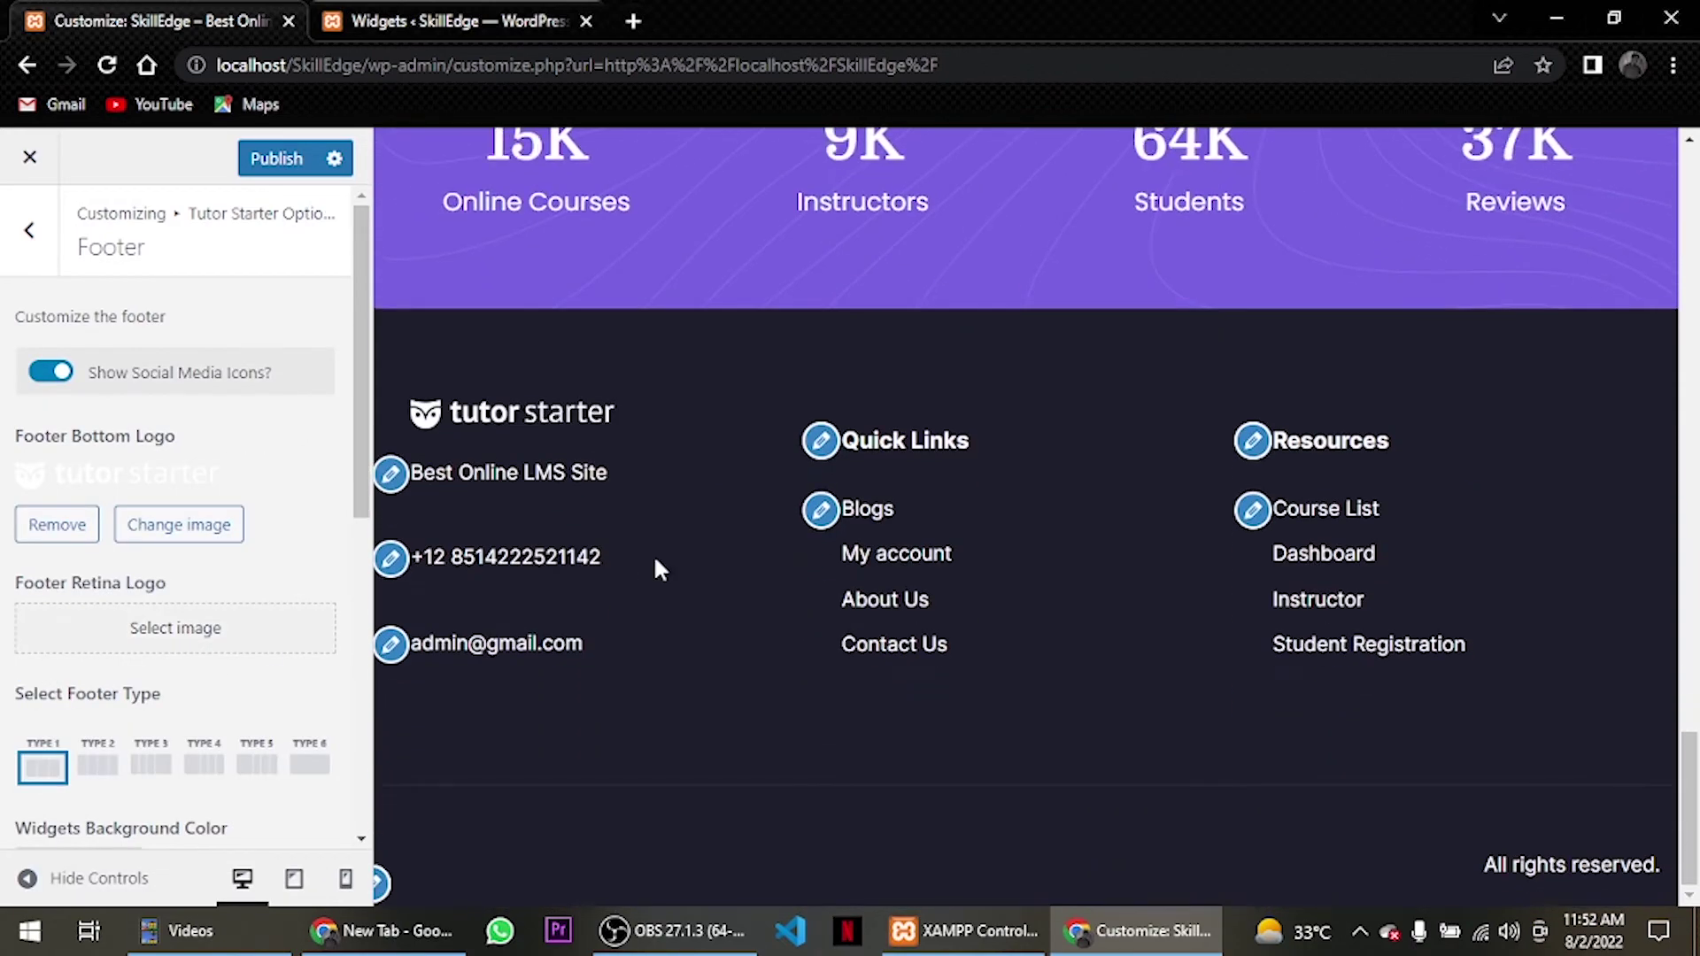
{"action": "left_click", "coordinate": [88, 767]}
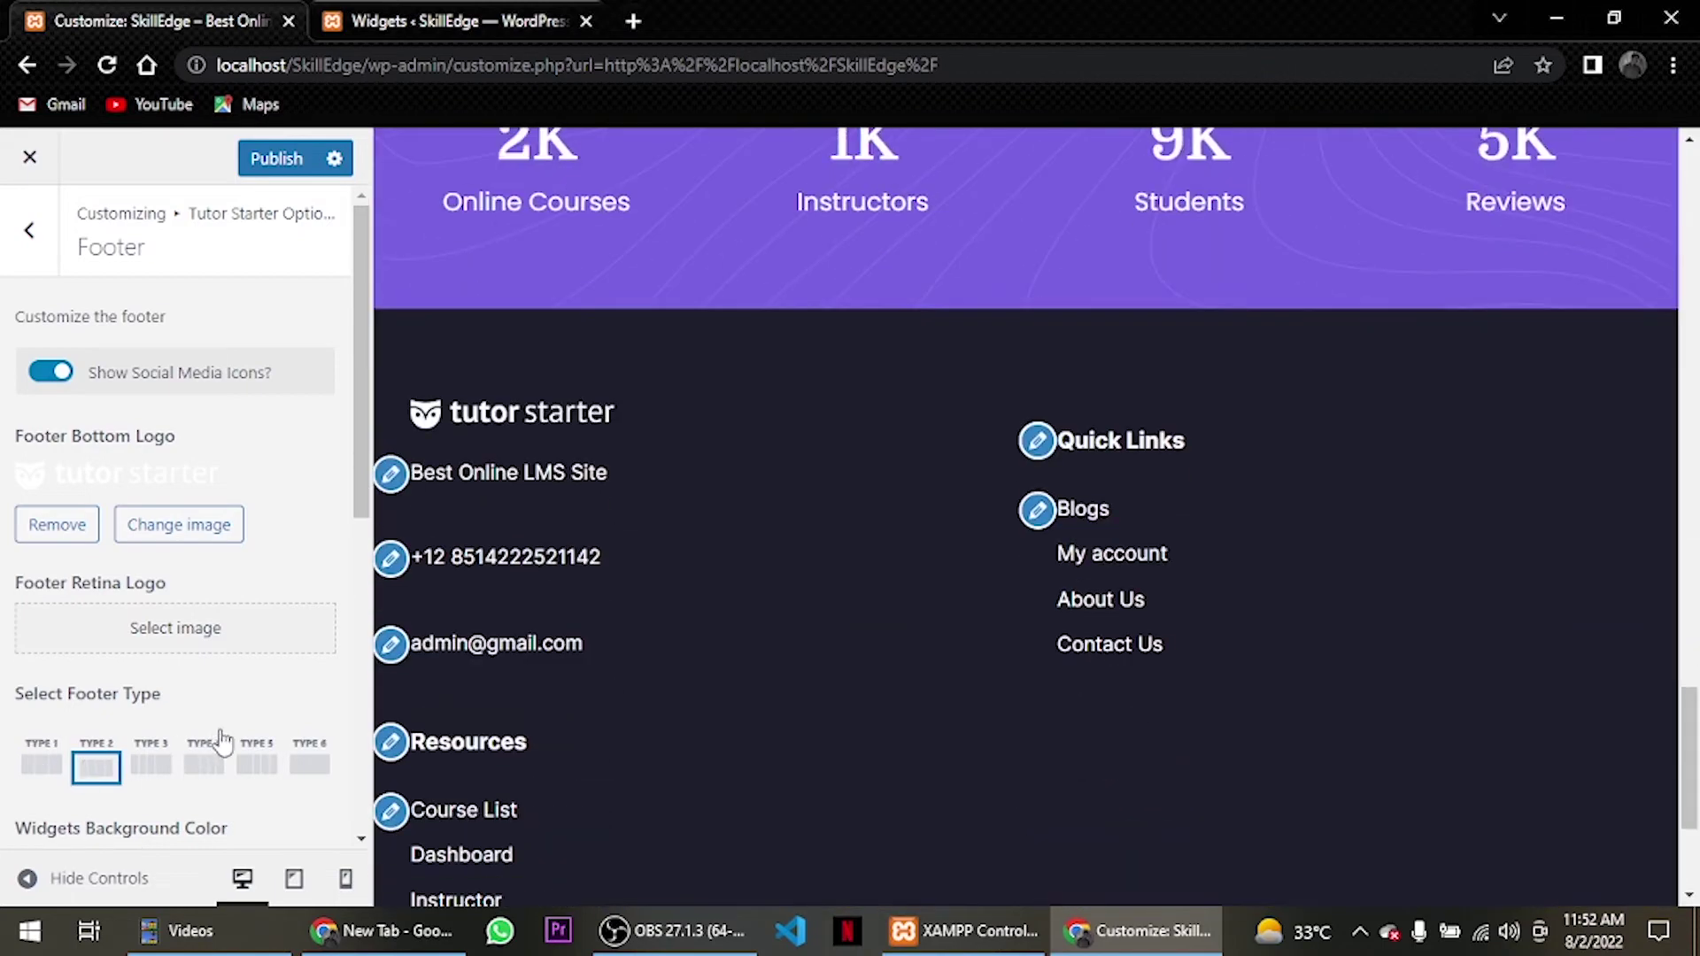
{"action": "left_click", "coordinate": [43, 767]}
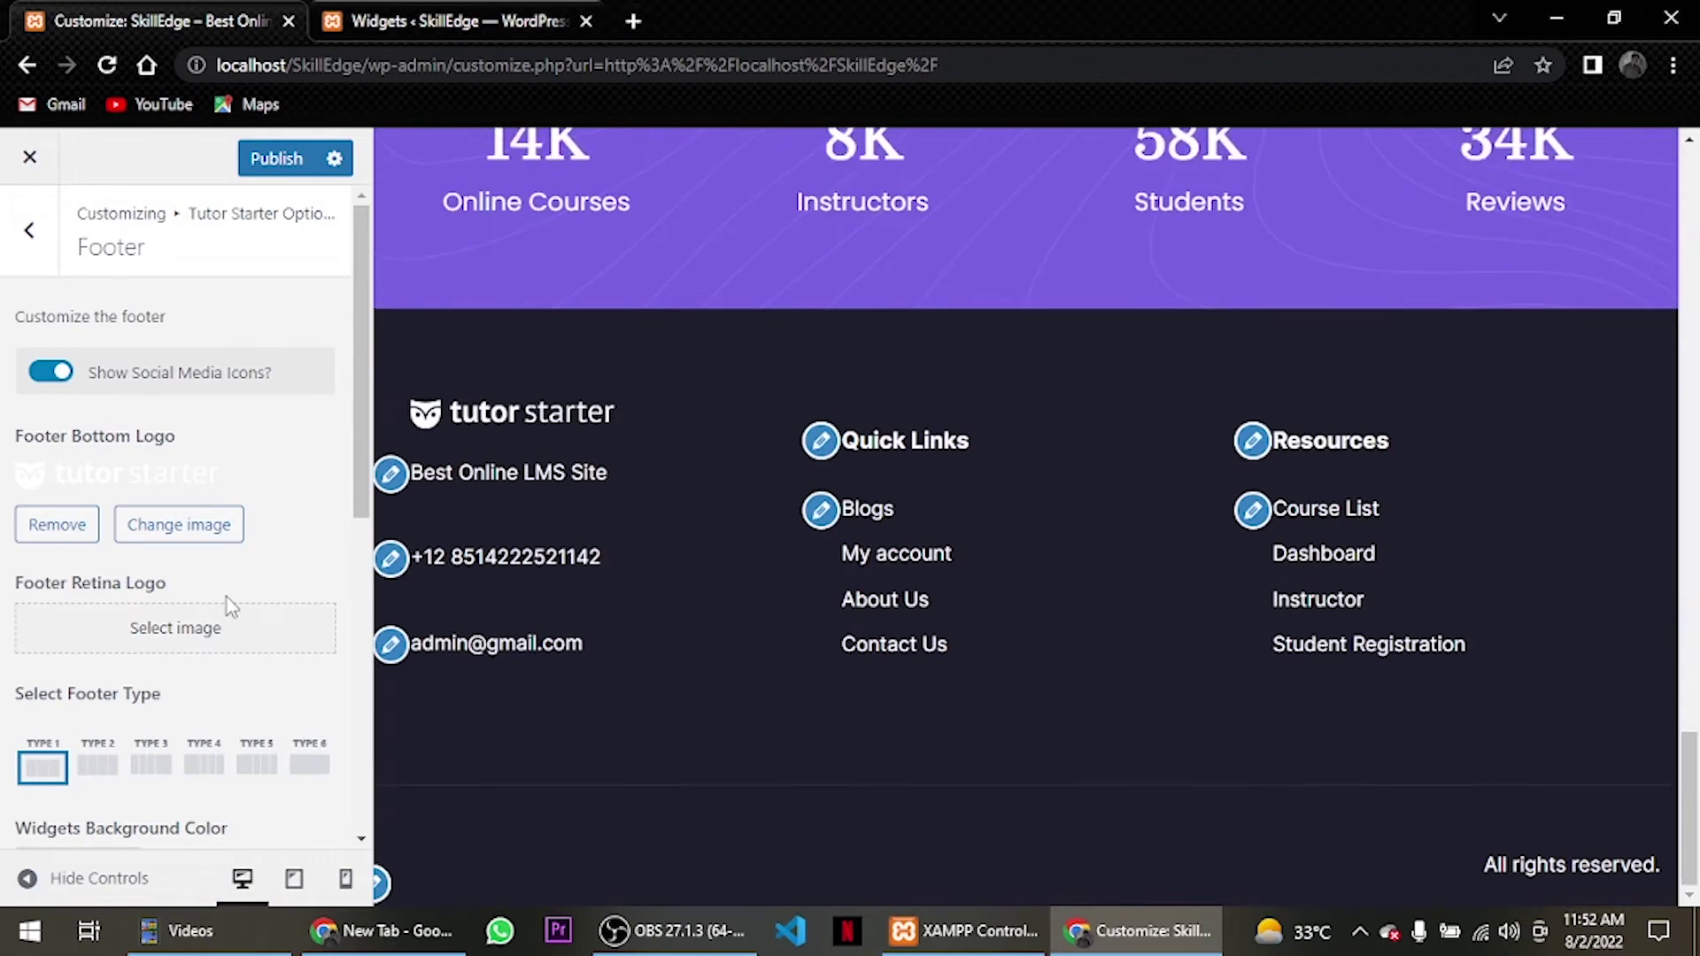
{"action": "left_click", "coordinate": [292, 163]}
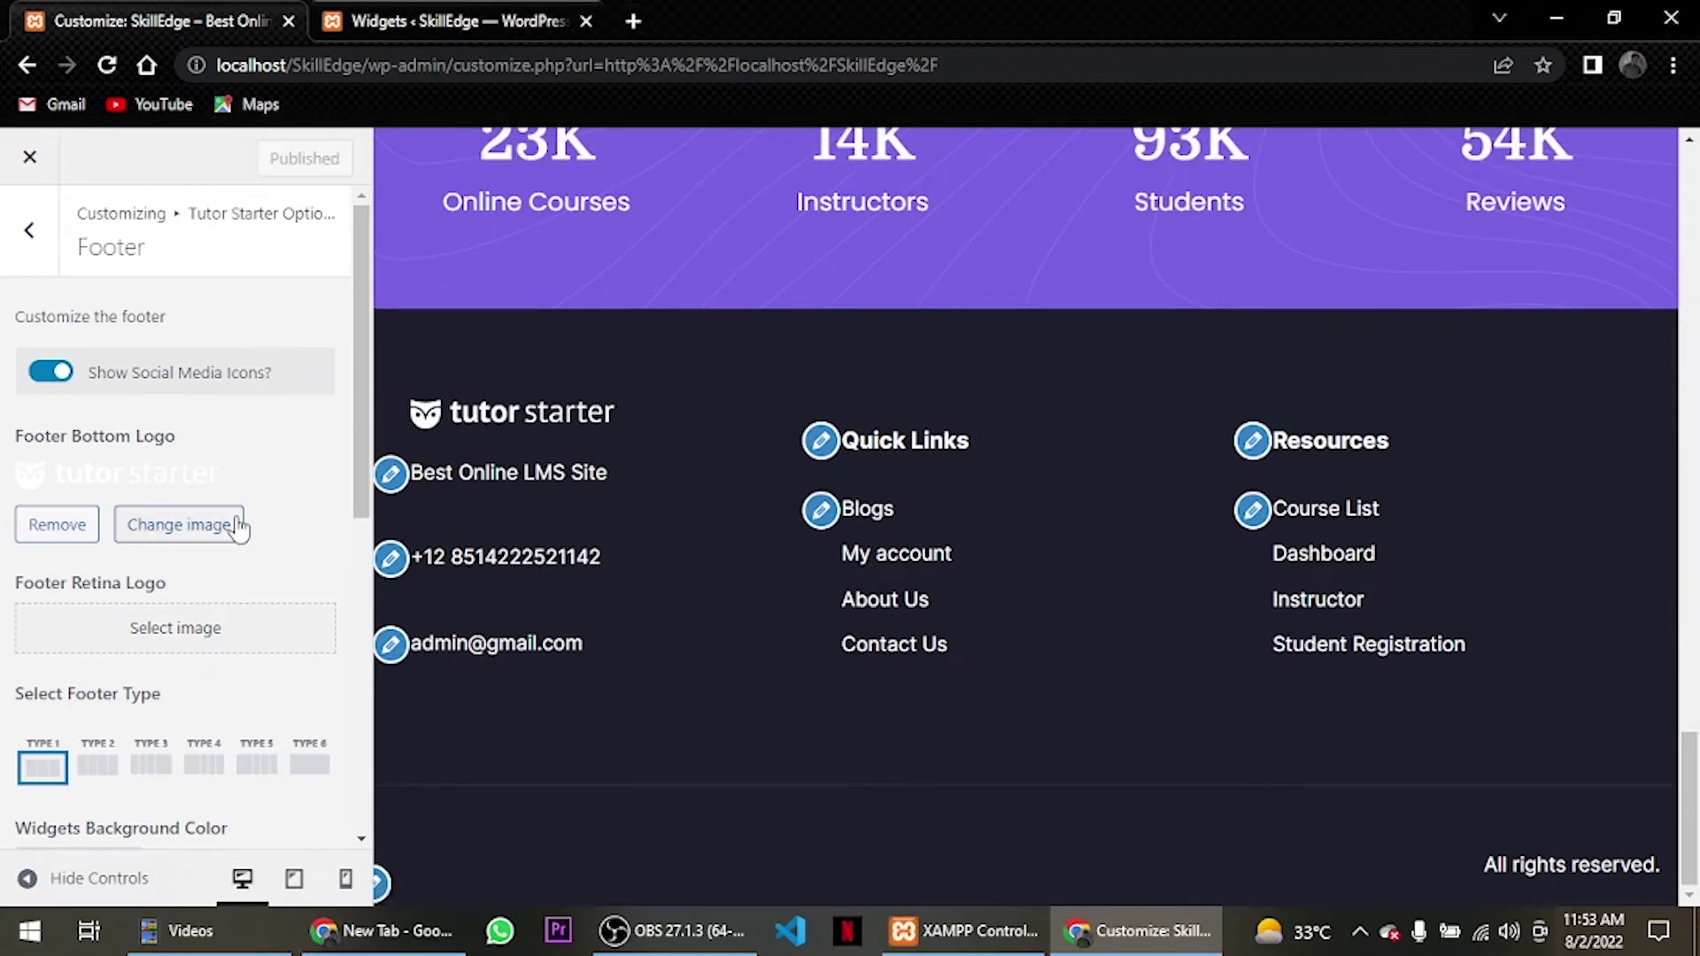
{"action": "left_click", "coordinate": [29, 230]}
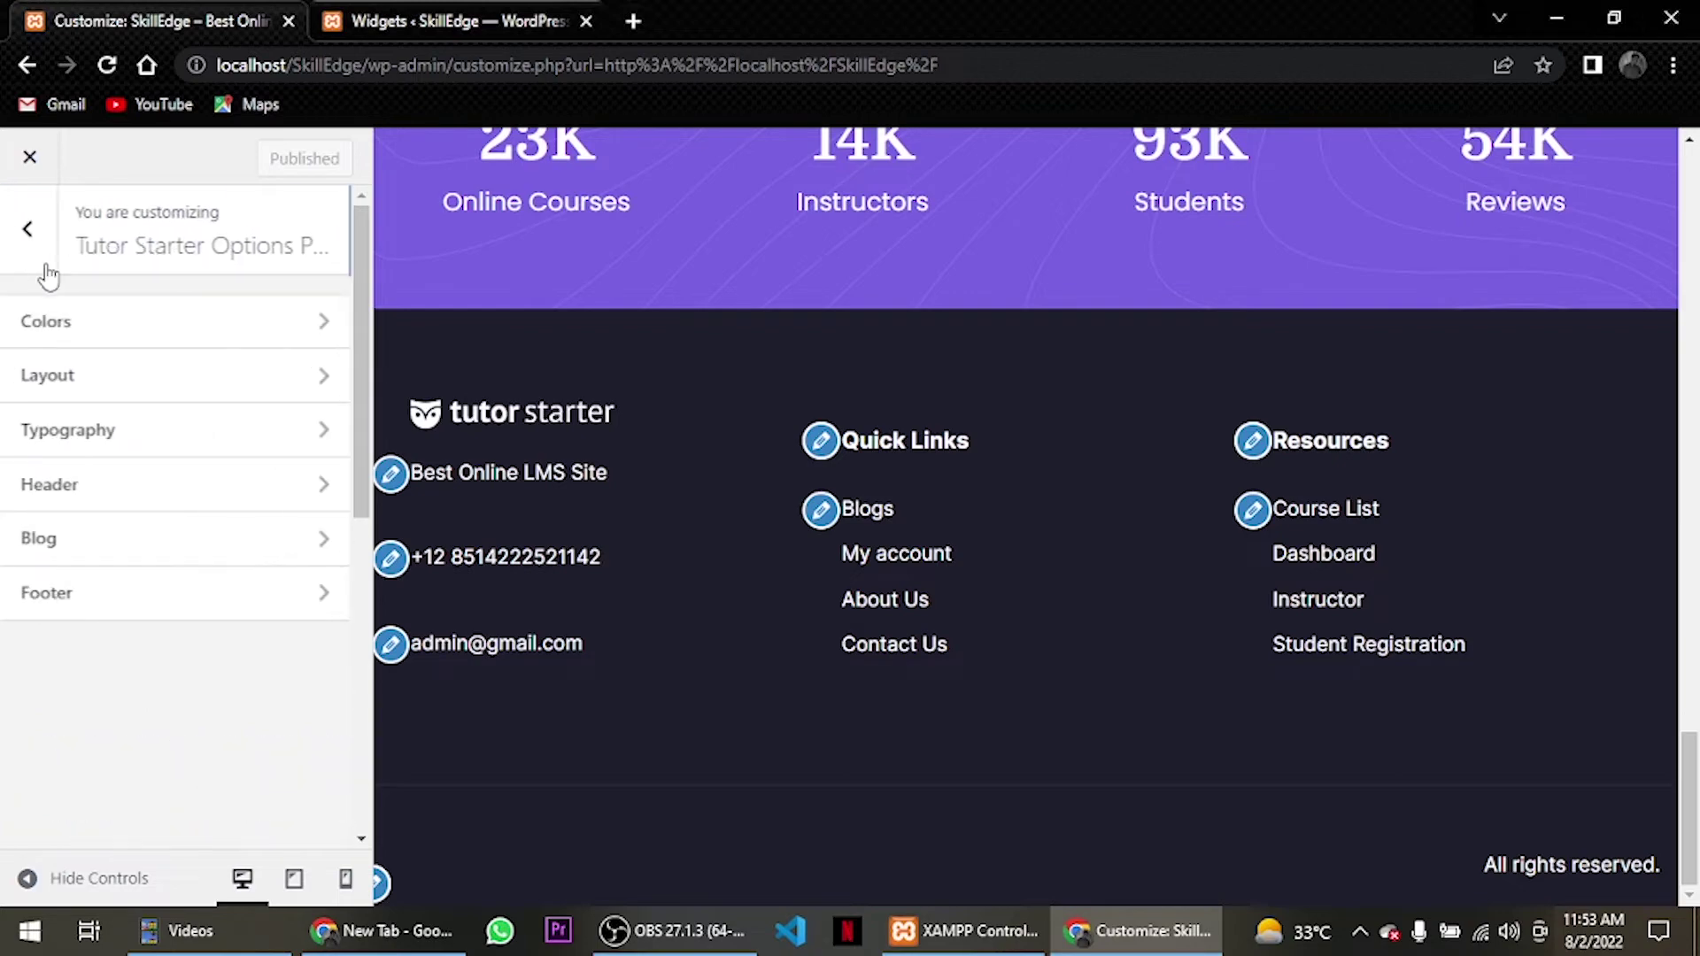
Preview the Blogs page in the Customizer.
{"action": "scroll", "coordinate": [634, 356], "scroll_direction": "up", "scroll_amount": 20}
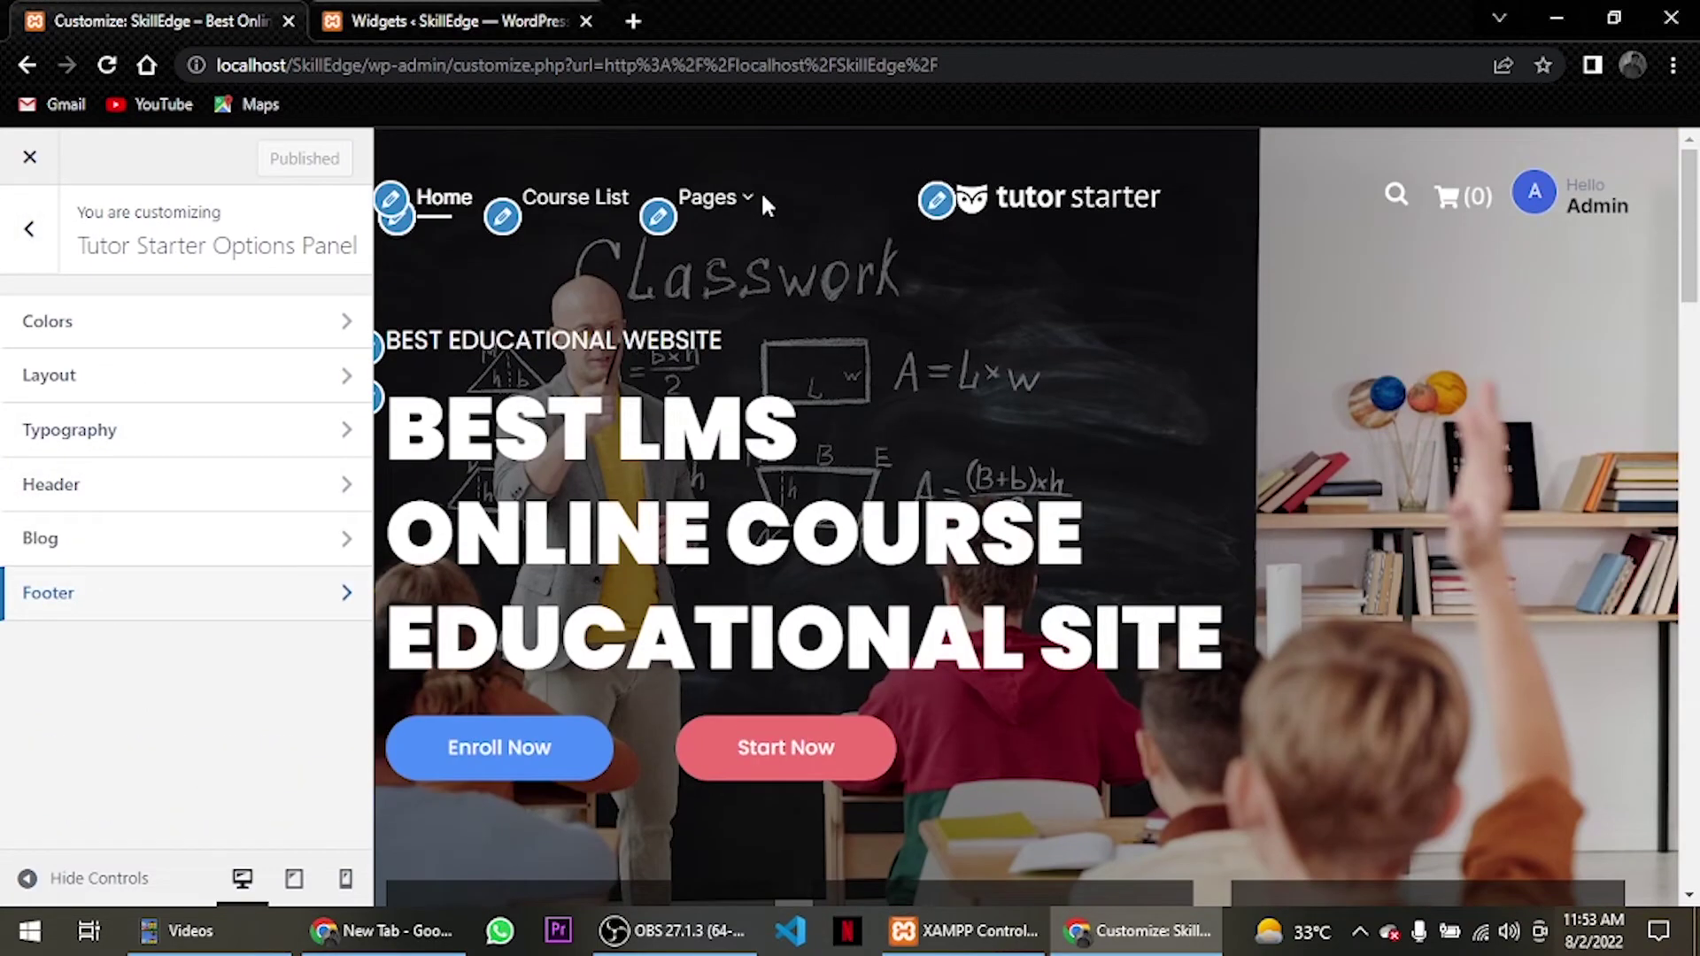
{"action": "mouse_move", "coordinate": [732, 209]}
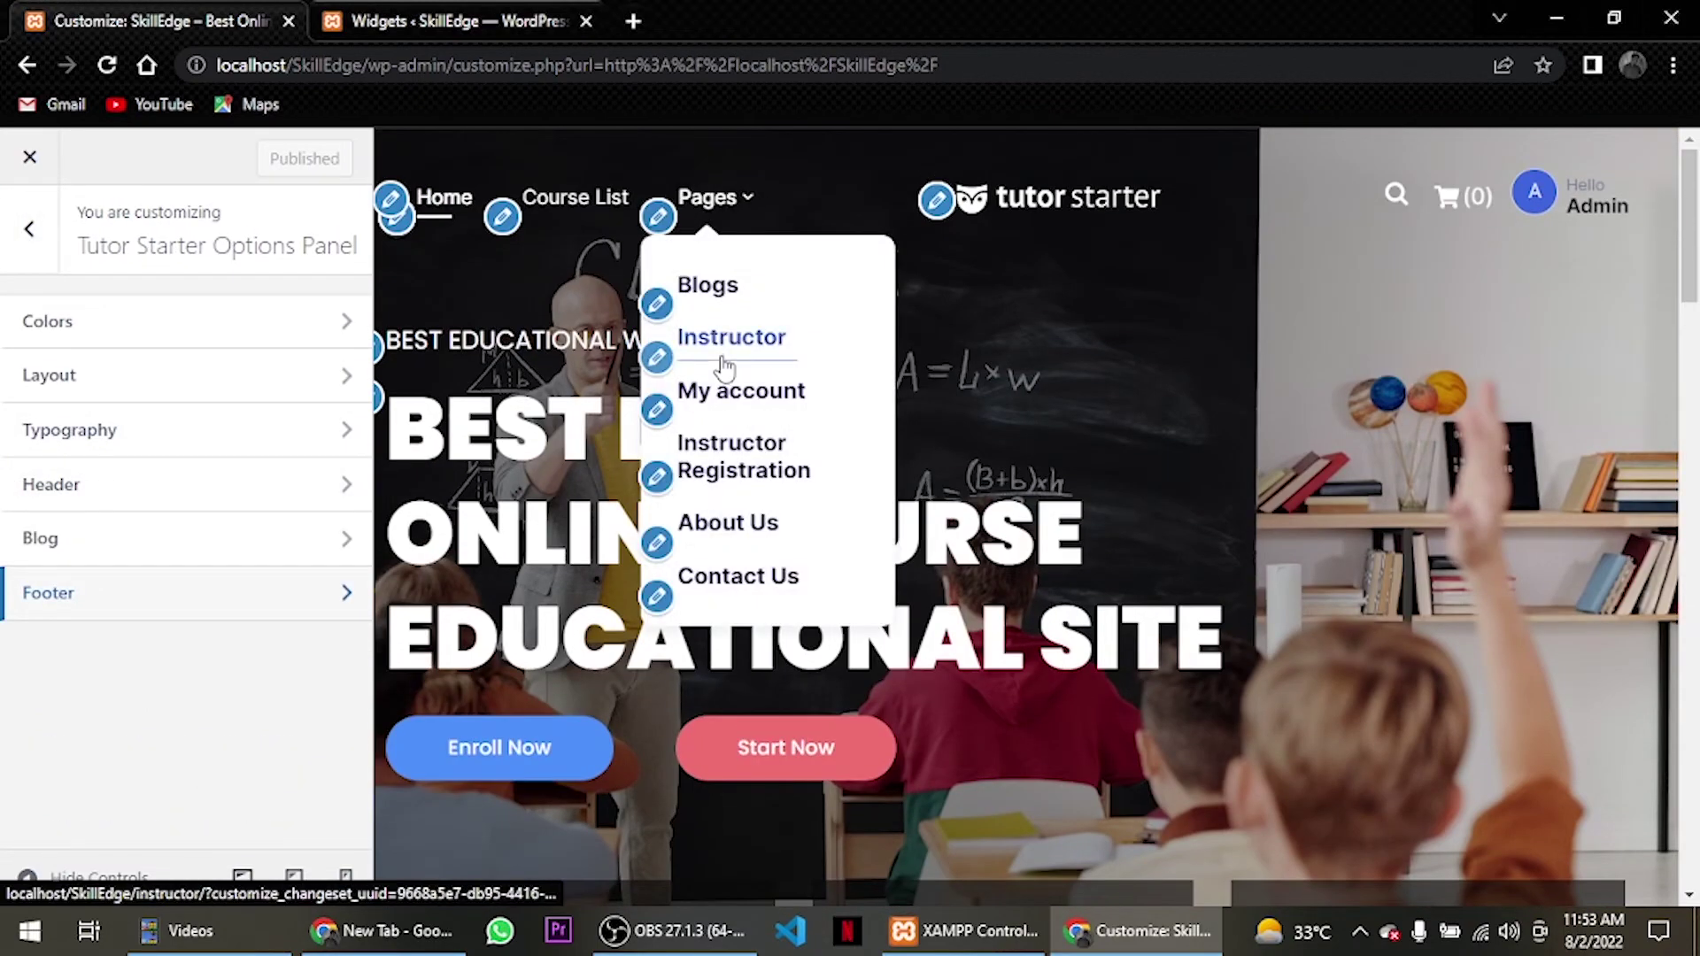
{"action": "left_click", "coordinate": [718, 292]}
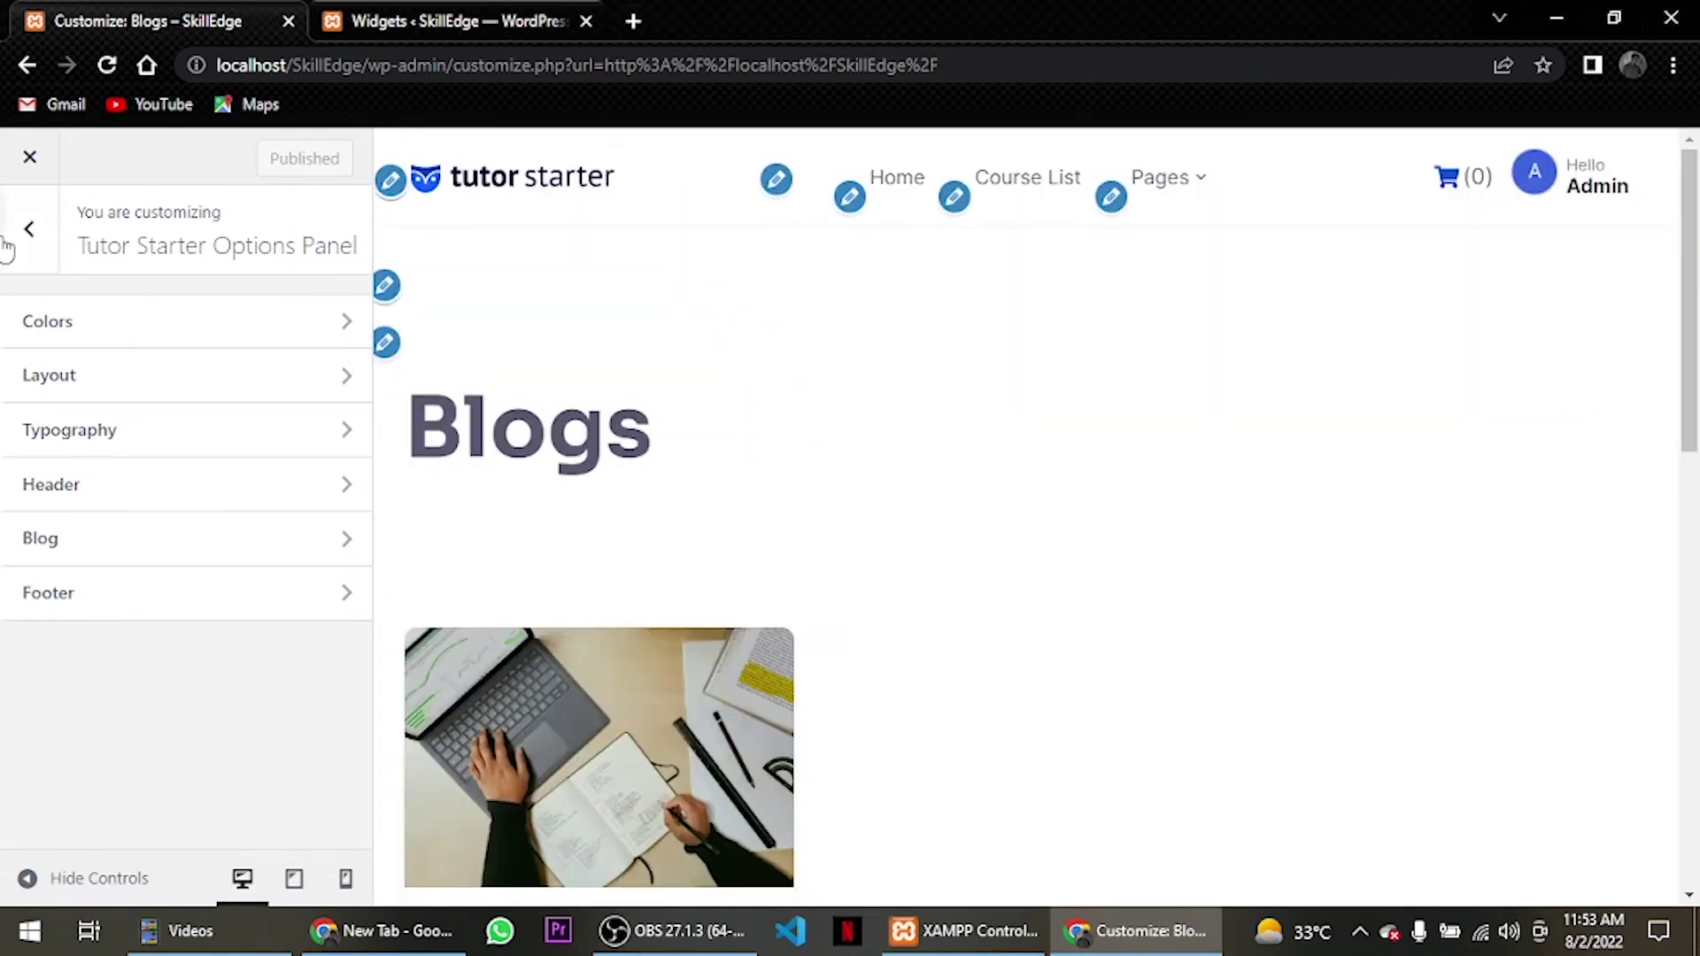
Set the Tutor Starter Blog Layout to List View and publish it.
{"action": "left_click", "coordinate": [30, 232]}
{"action": "left_click", "coordinate": [133, 427]}
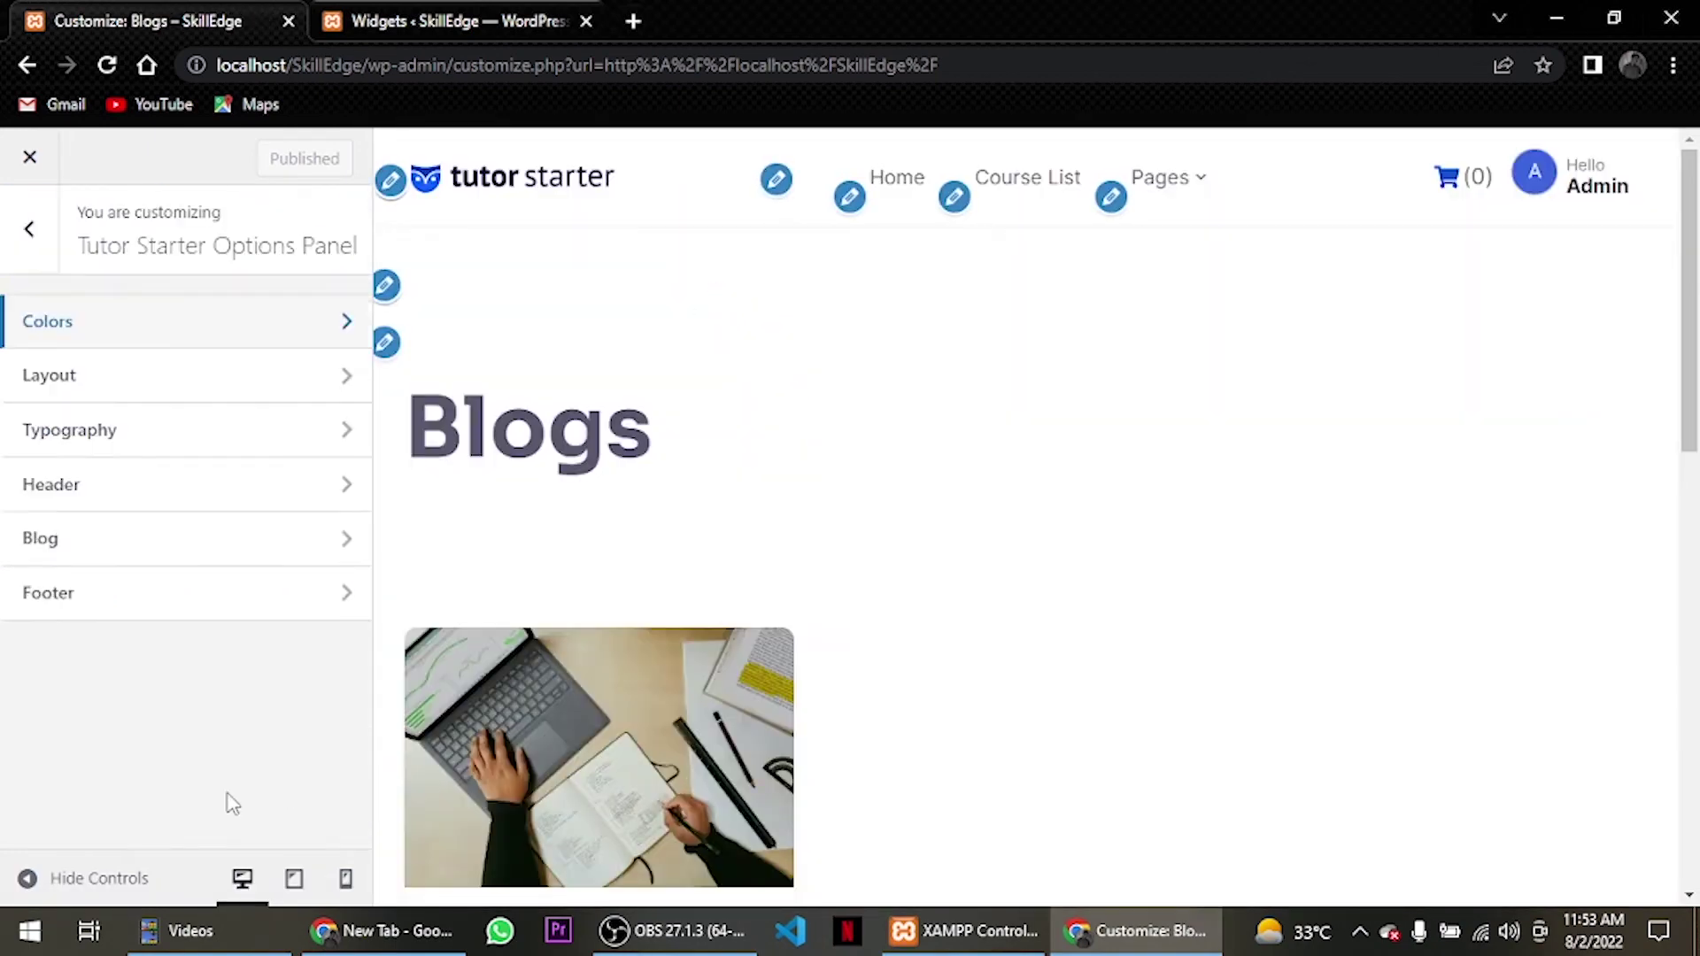
{"action": "left_click", "coordinate": [92, 549]}
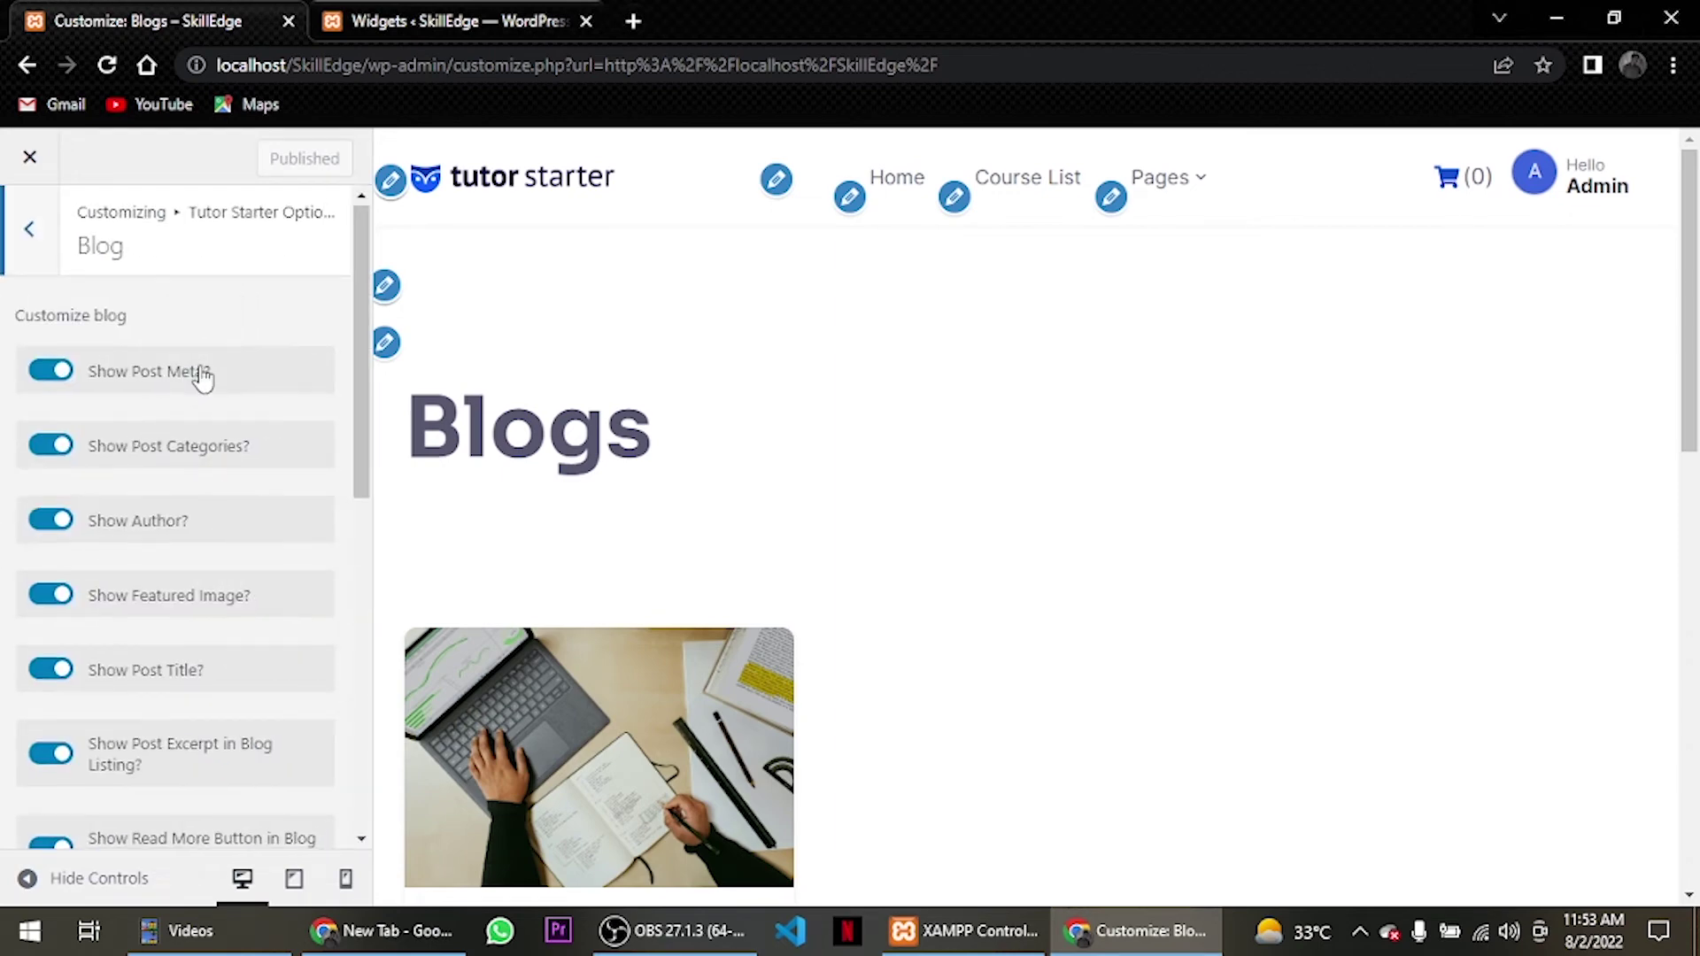
{"action": "scroll", "coordinate": [198, 372], "scroll_direction": "down", "scroll_amount": 5}
{"action": "scroll", "coordinate": [203, 378], "scroll_direction": "down", "scroll_amount": 3}
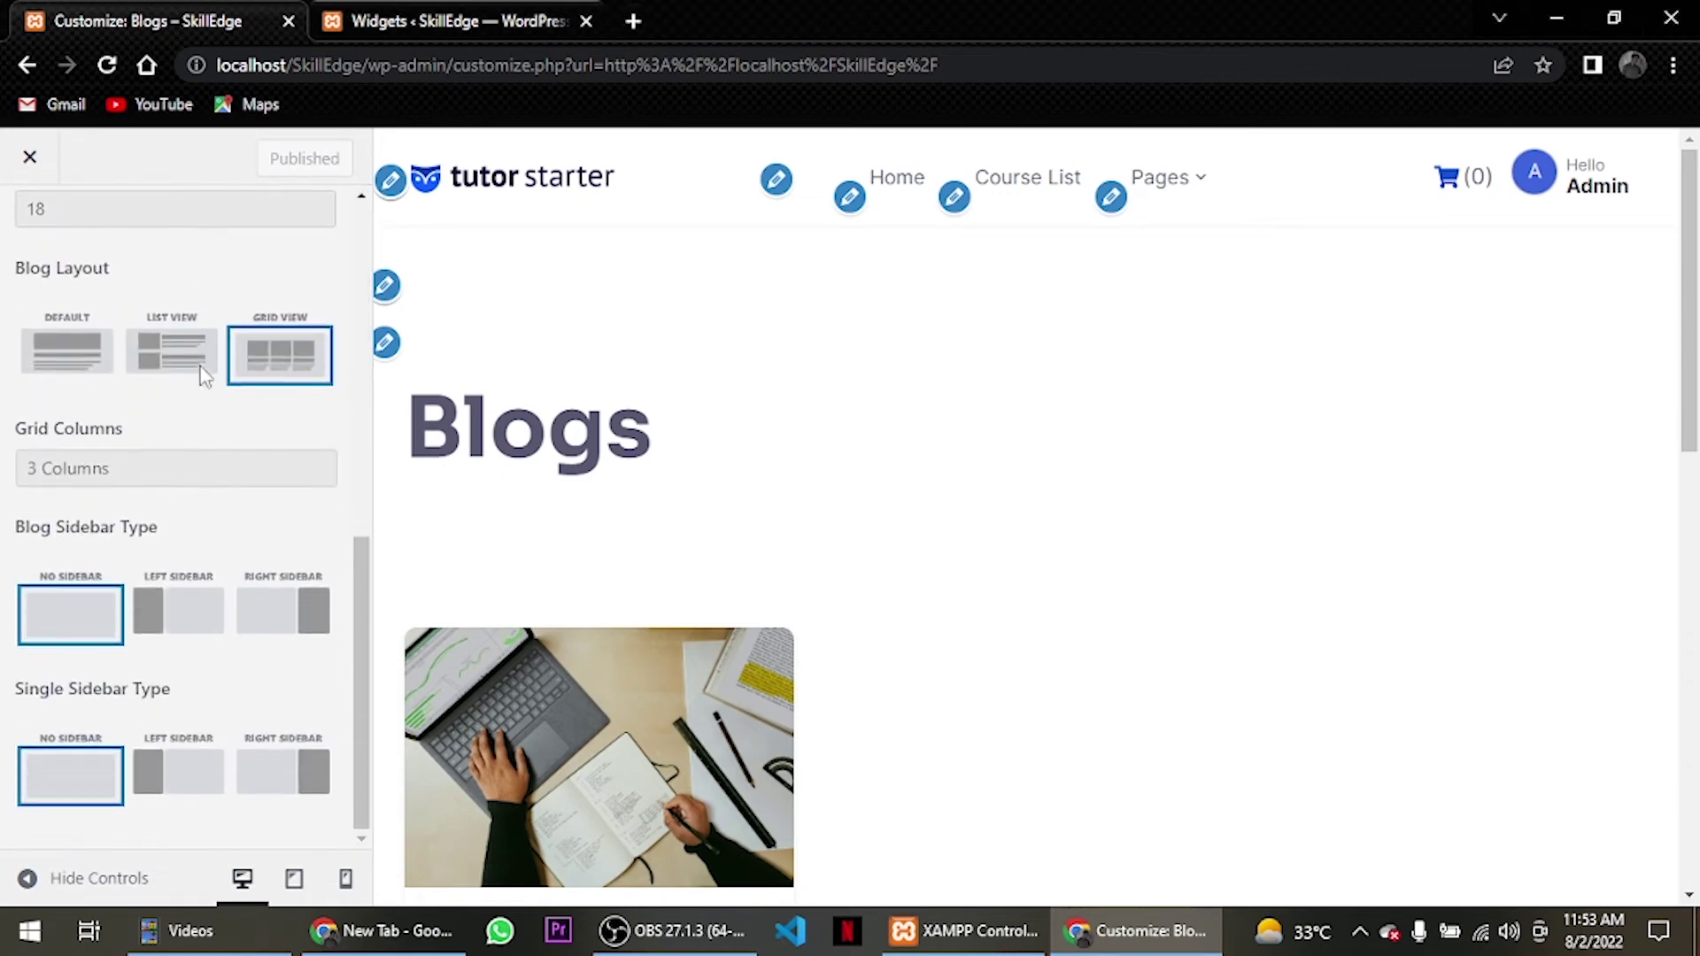
{"action": "left_click", "coordinate": [186, 354]}
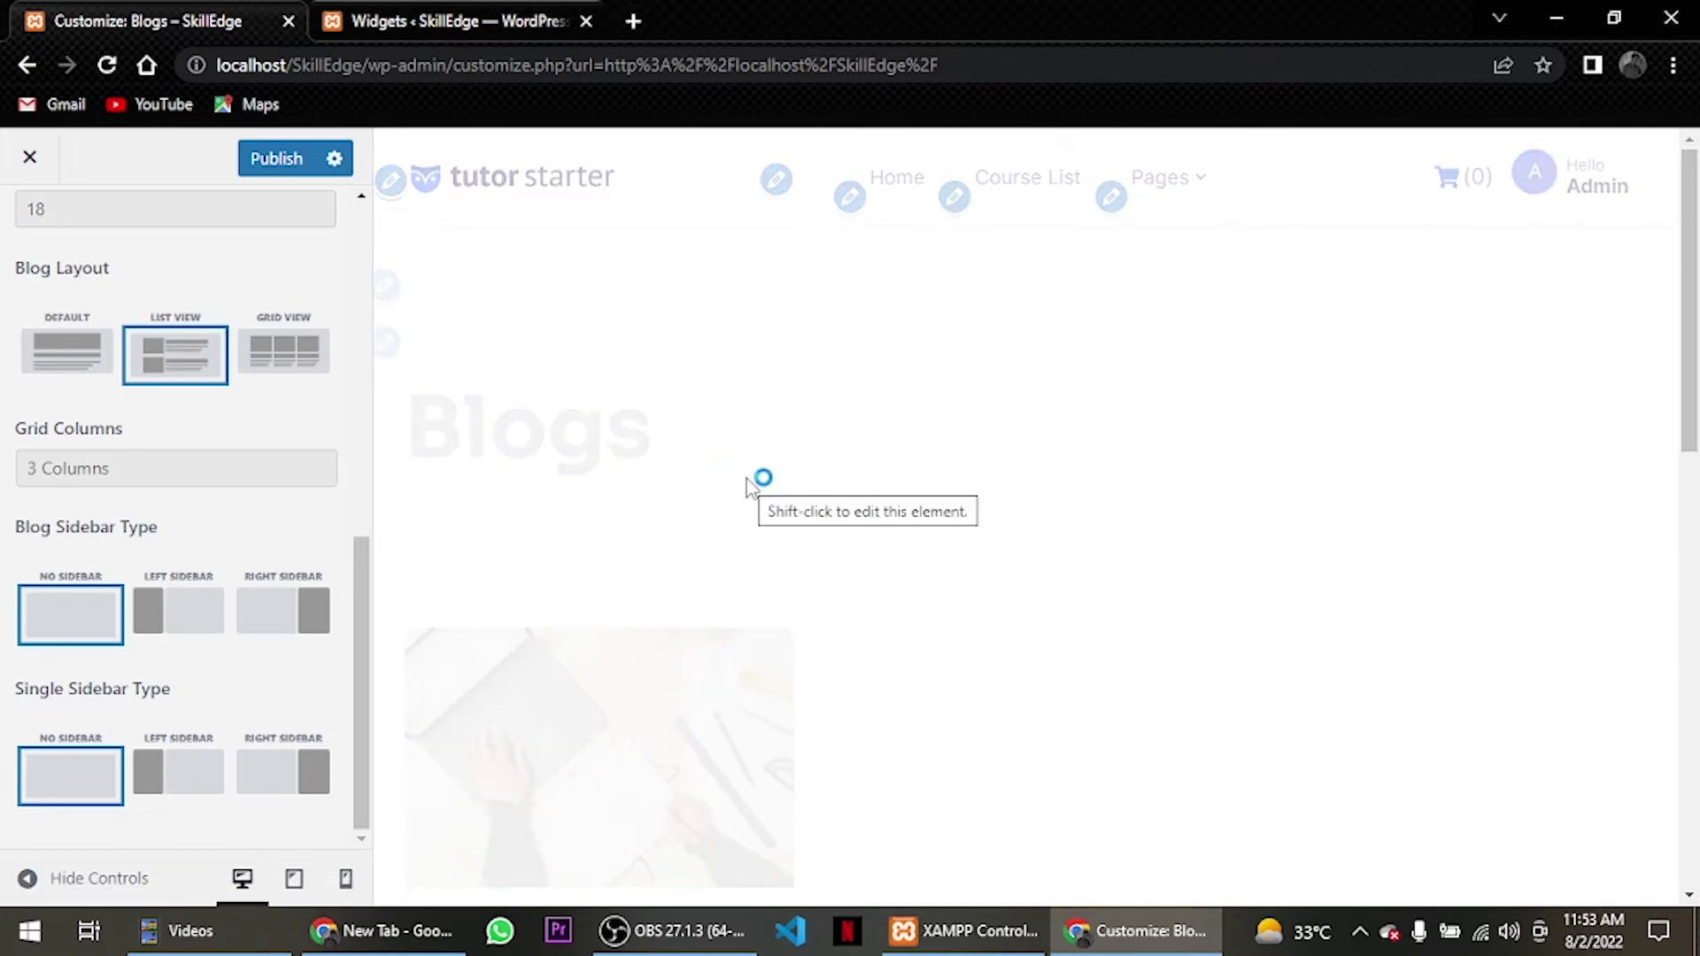
{"action": "scroll", "coordinate": [746, 482], "scroll_direction": "down", "scroll_amount": 4}
{"action": "scroll", "coordinate": [749, 490], "scroll_direction": "up", "scroll_amount": 4}
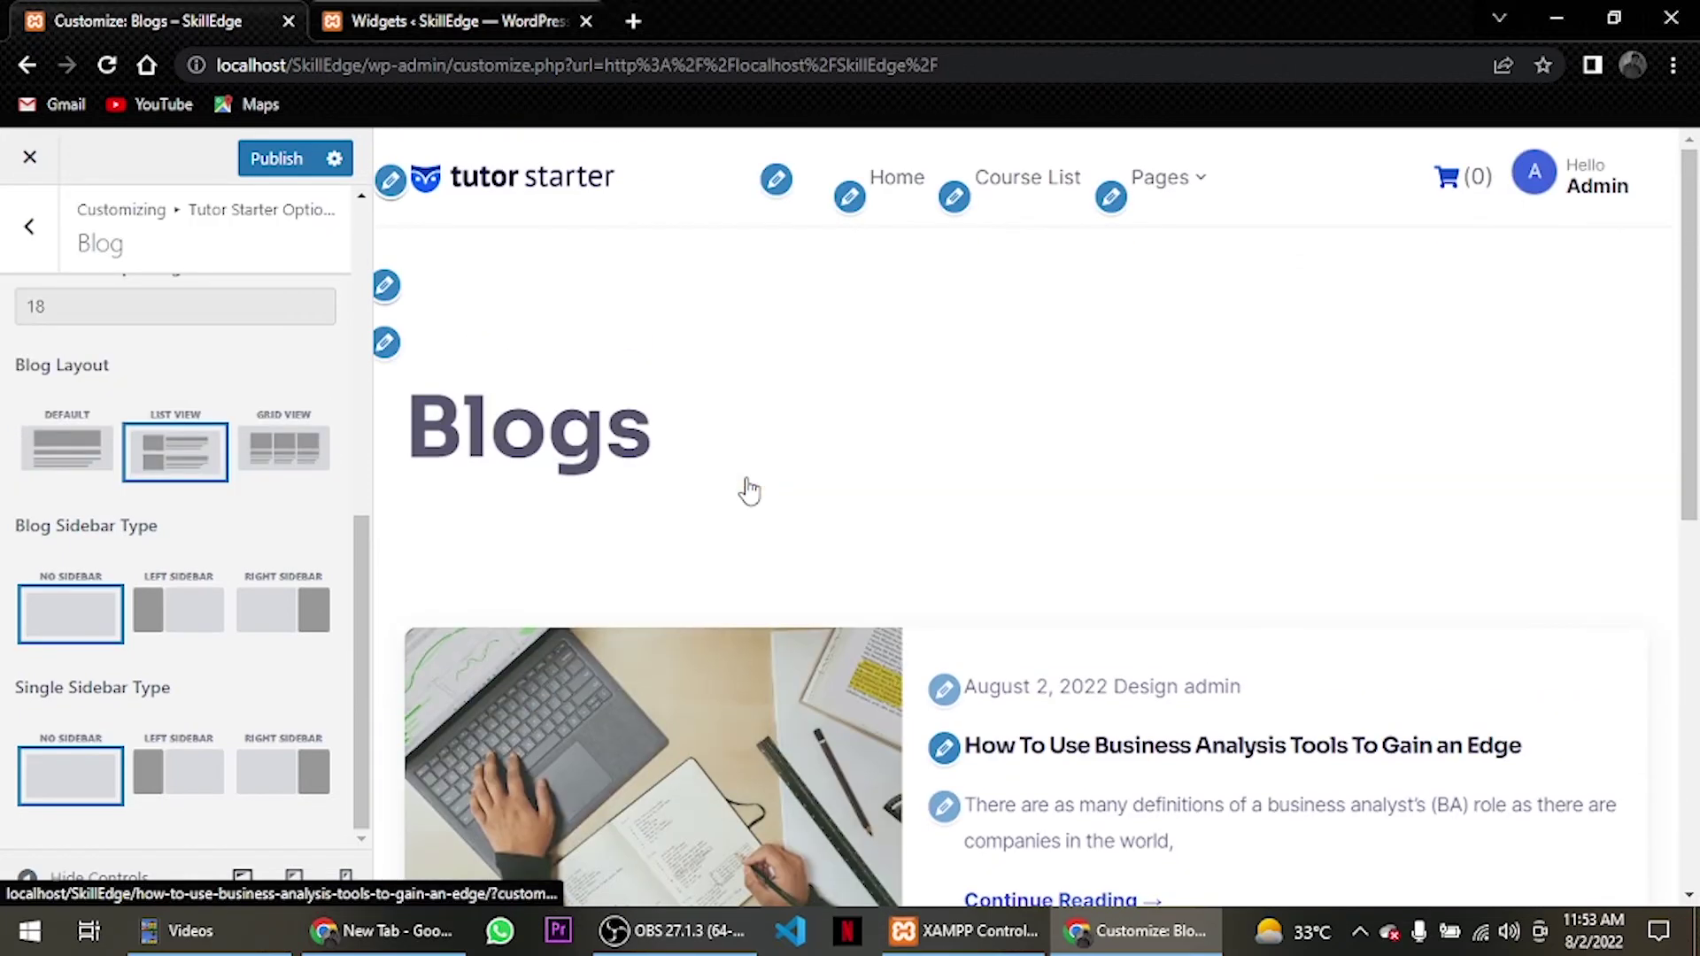
{"action": "scroll", "coordinate": [749, 490], "scroll_direction": "down", "scroll_amount": 4}
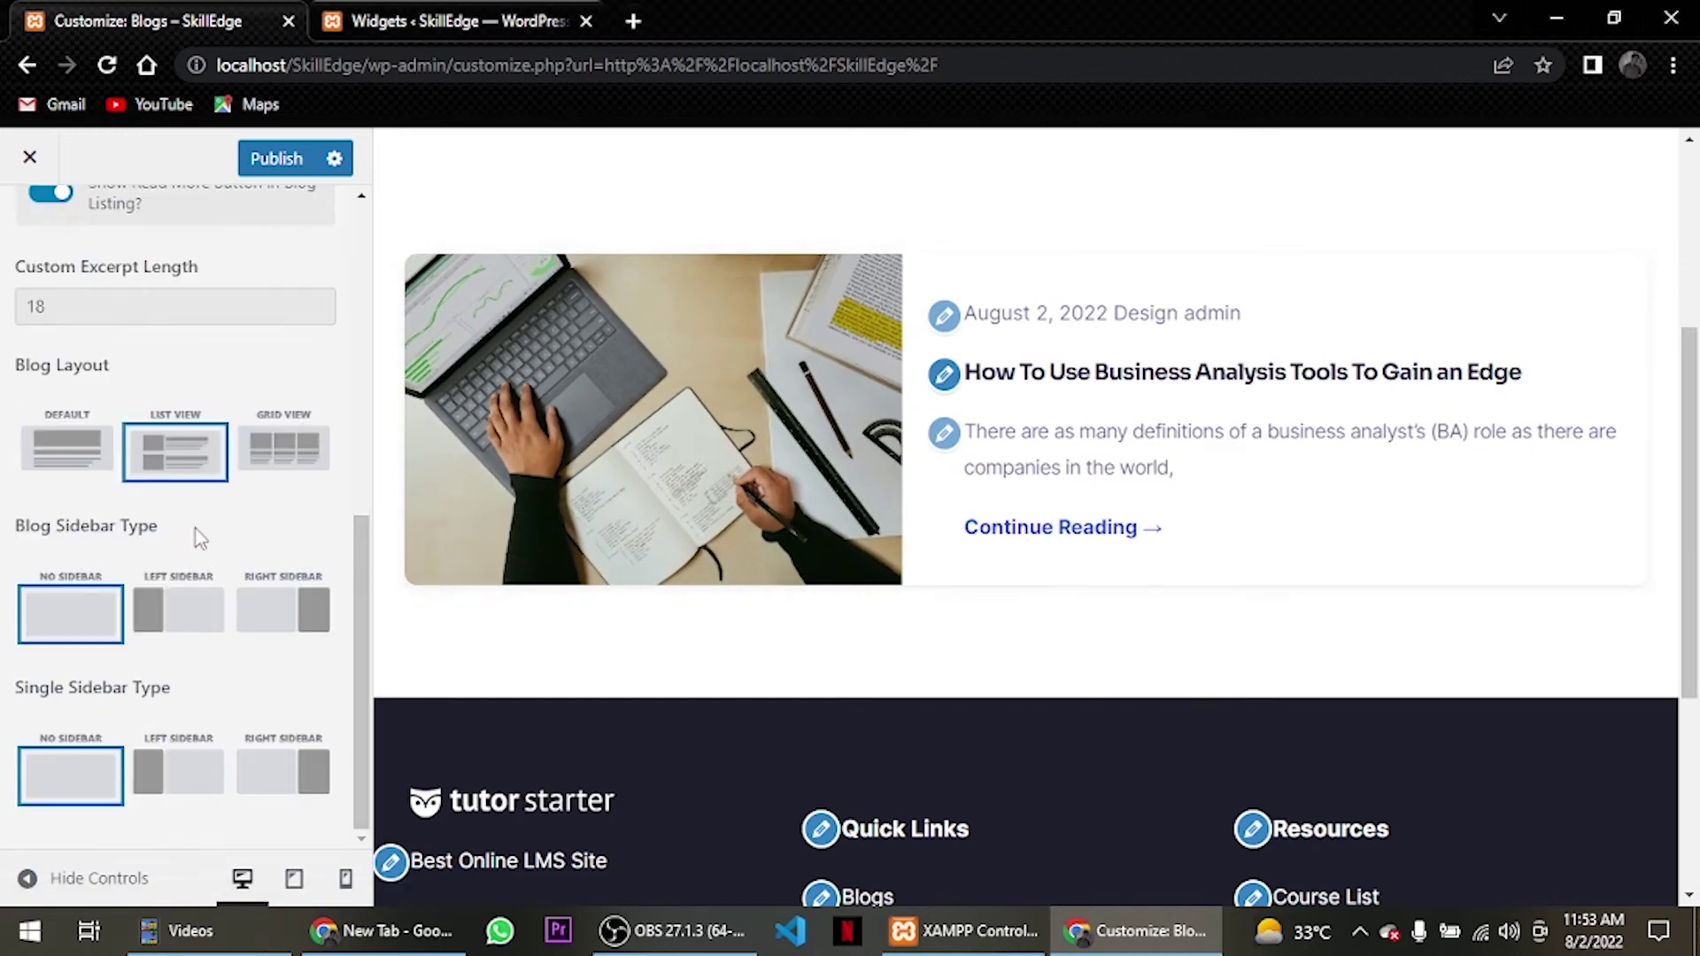
{"action": "scroll", "coordinate": [195, 528], "scroll_direction": "up", "scroll_amount": 10}
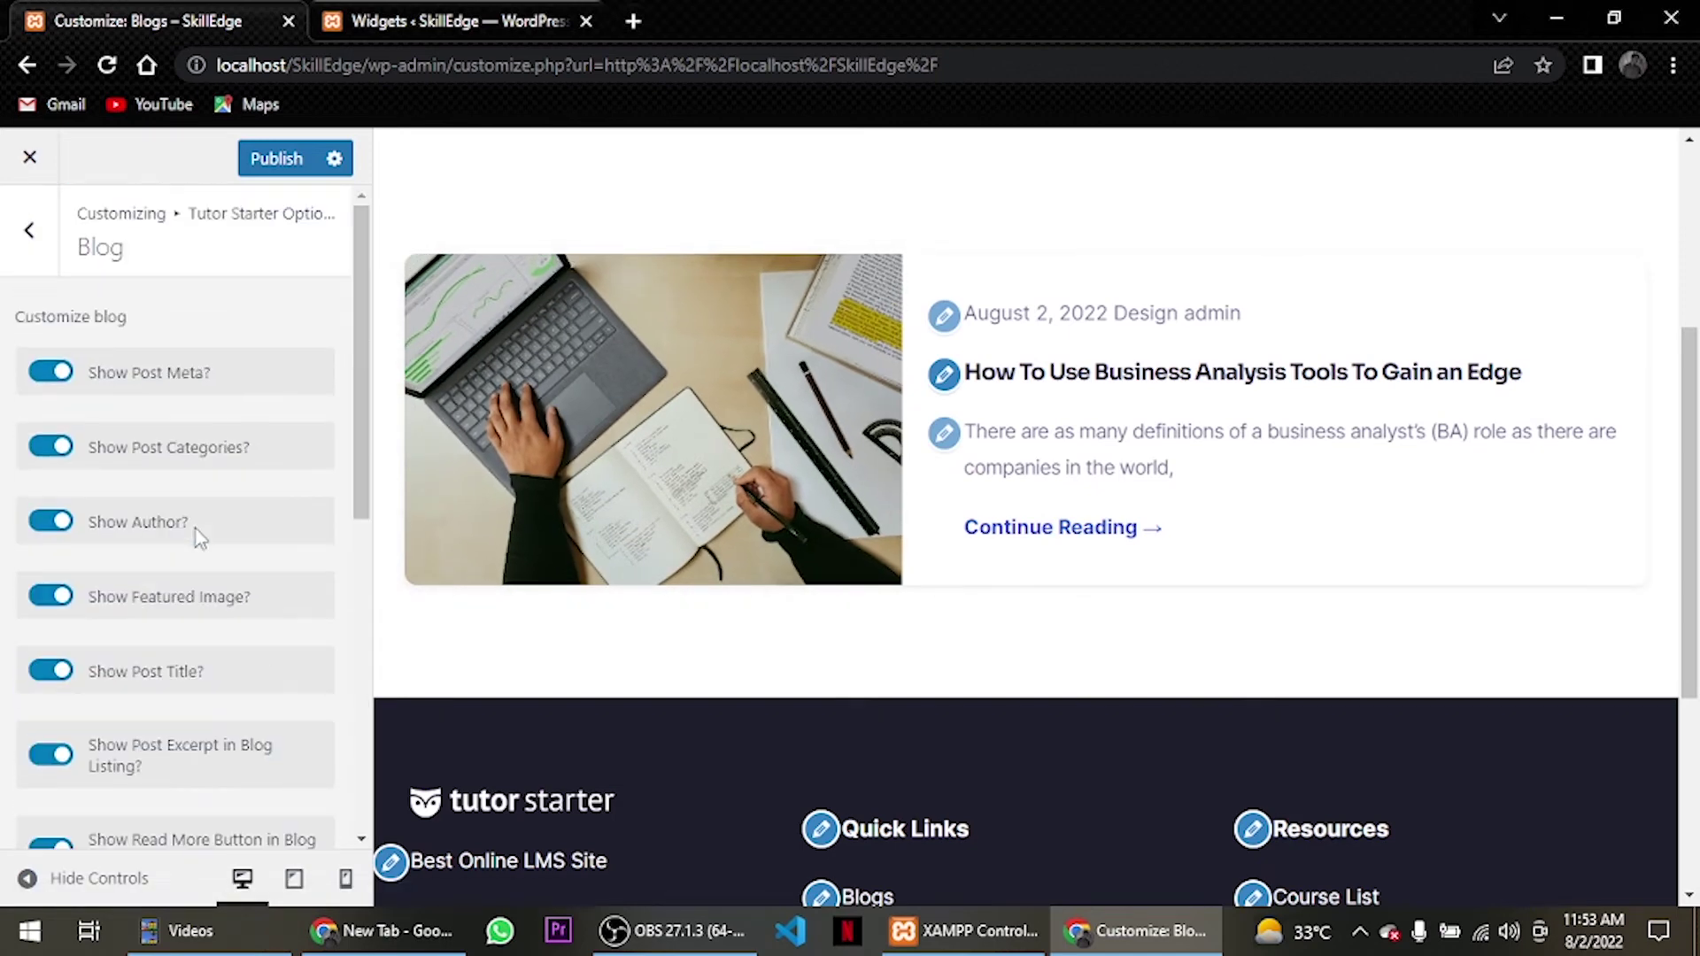
{"action": "left_click", "coordinate": [290, 158]}
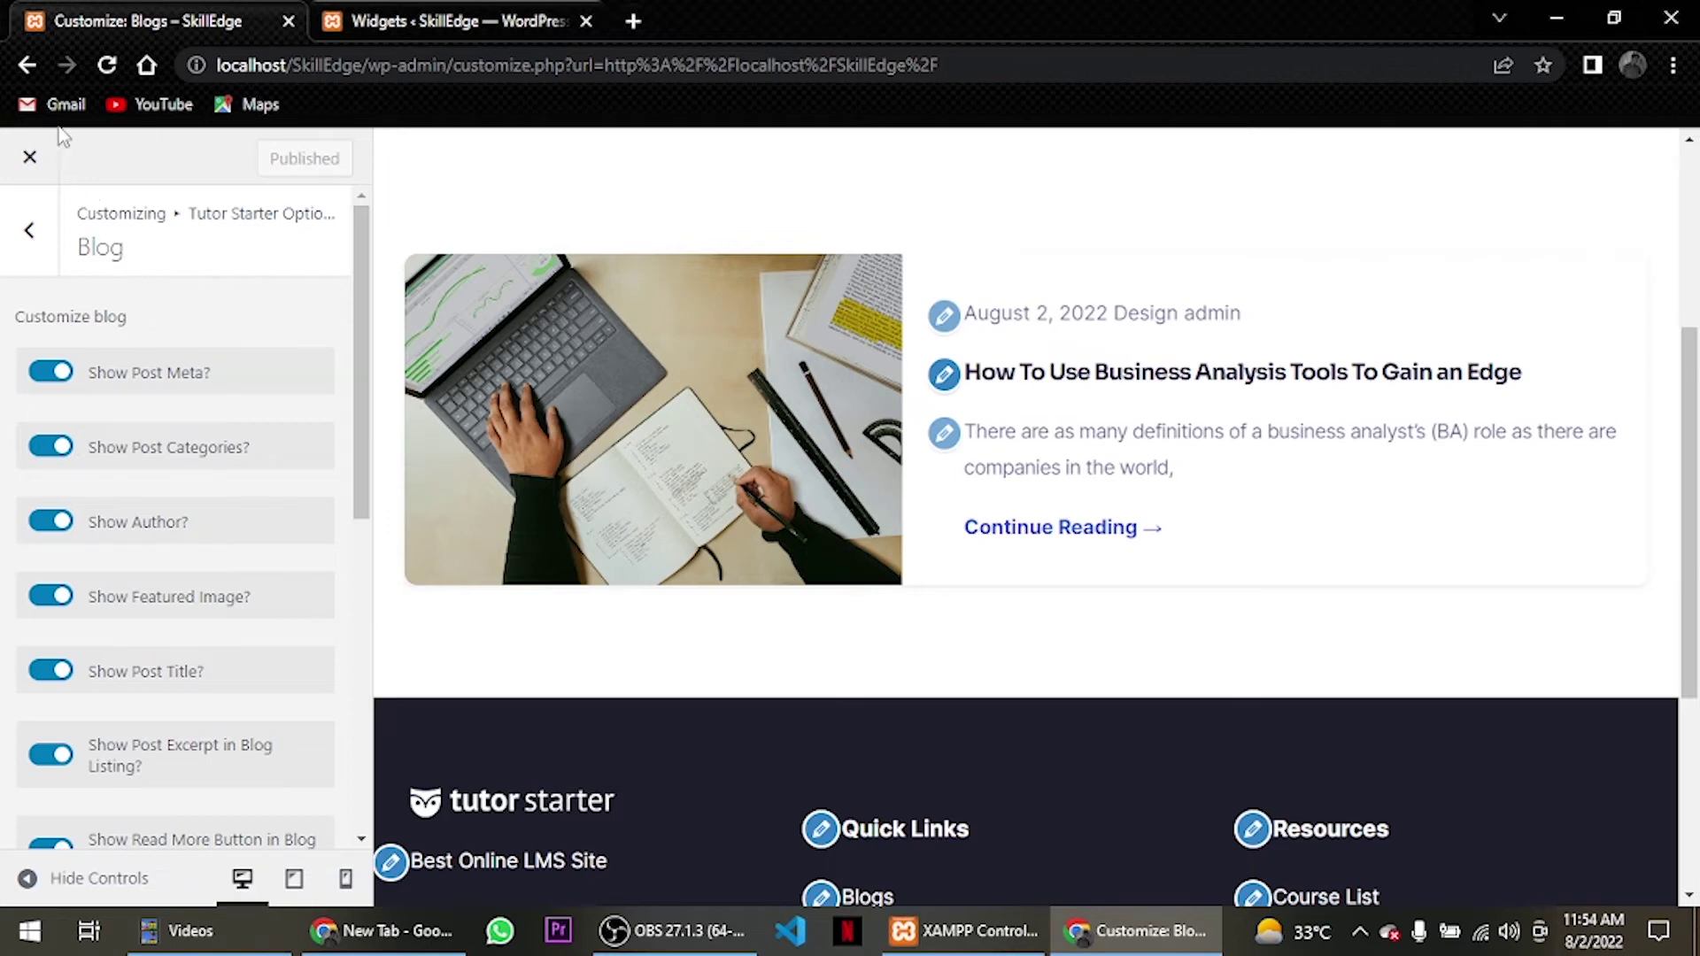
Close the Customizer and scroll through the live SkillEdge front page.
{"action": "left_click", "coordinate": [29, 157]}
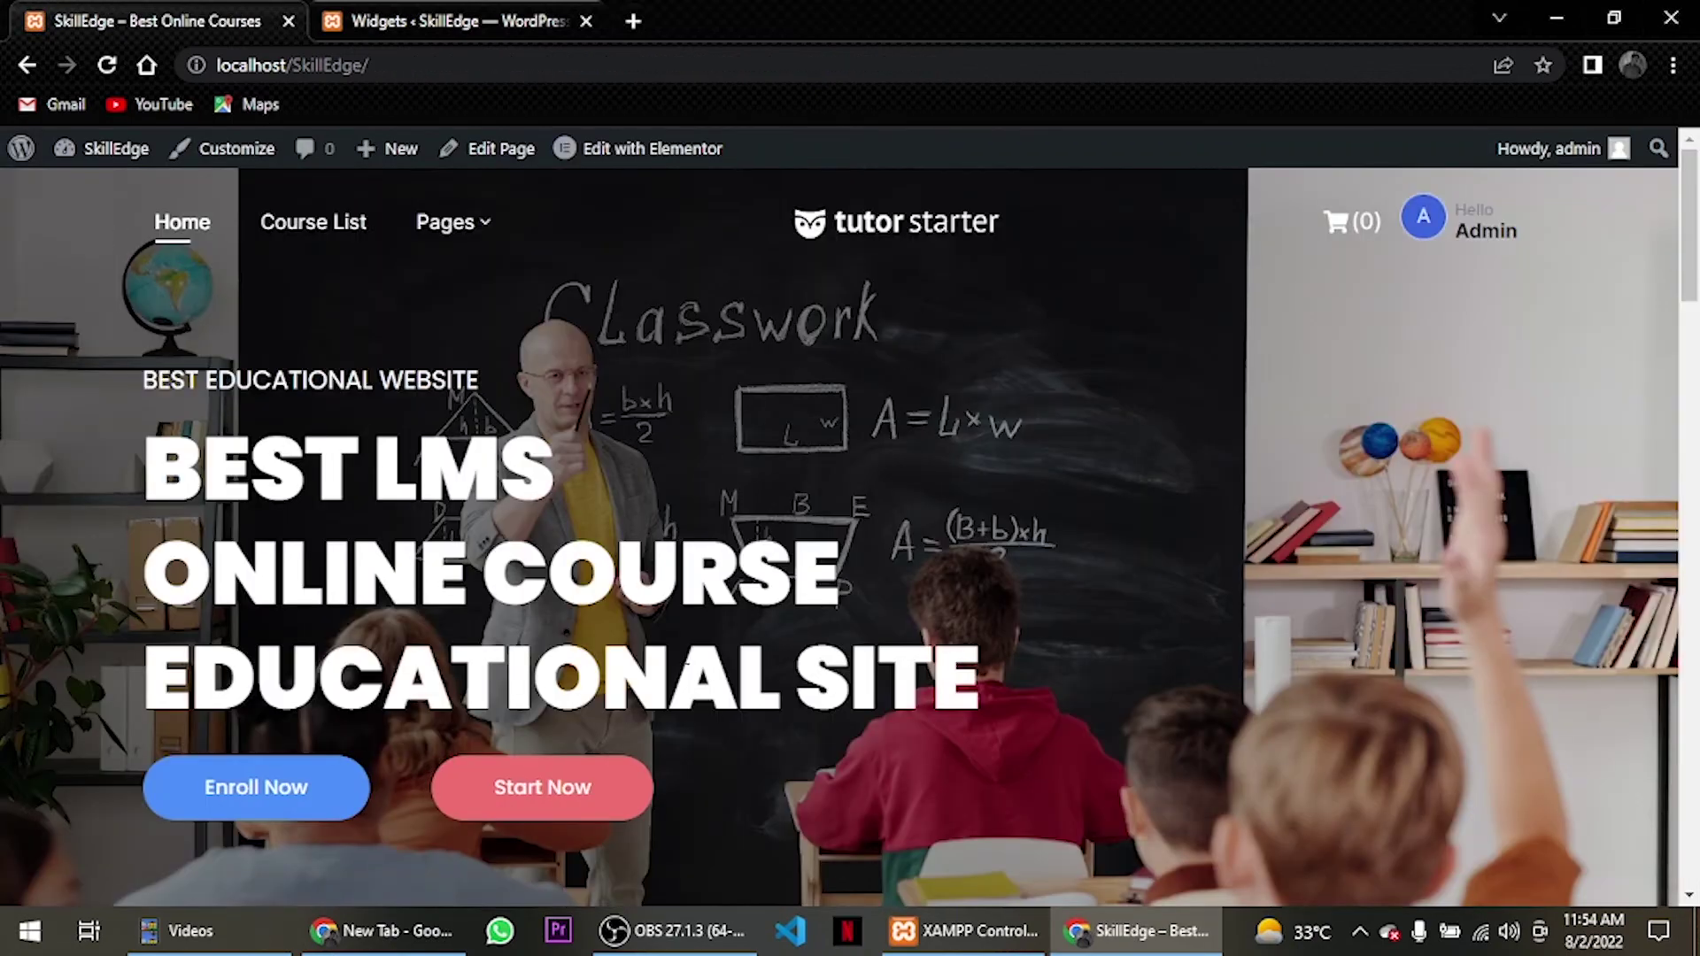
{"action": "scroll", "coordinate": [699, 288], "scroll_direction": "down", "scroll_amount": 10}
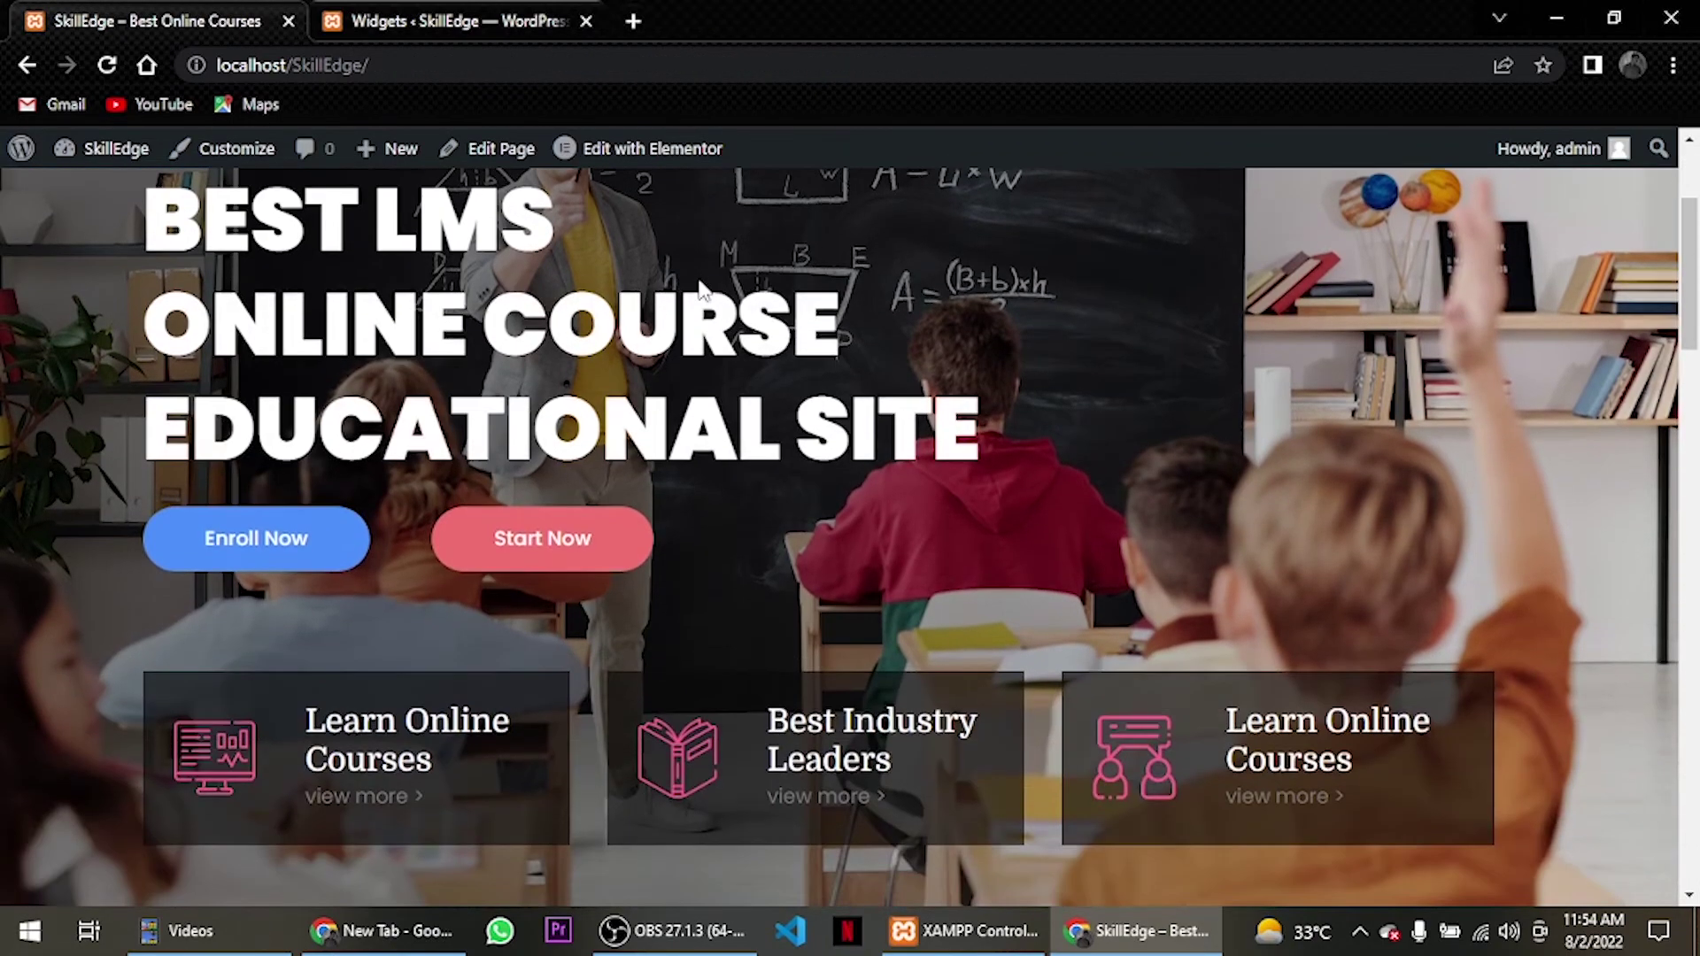
{"action": "scroll", "coordinate": [701, 291], "scroll_direction": "down", "scroll_amount": 10}
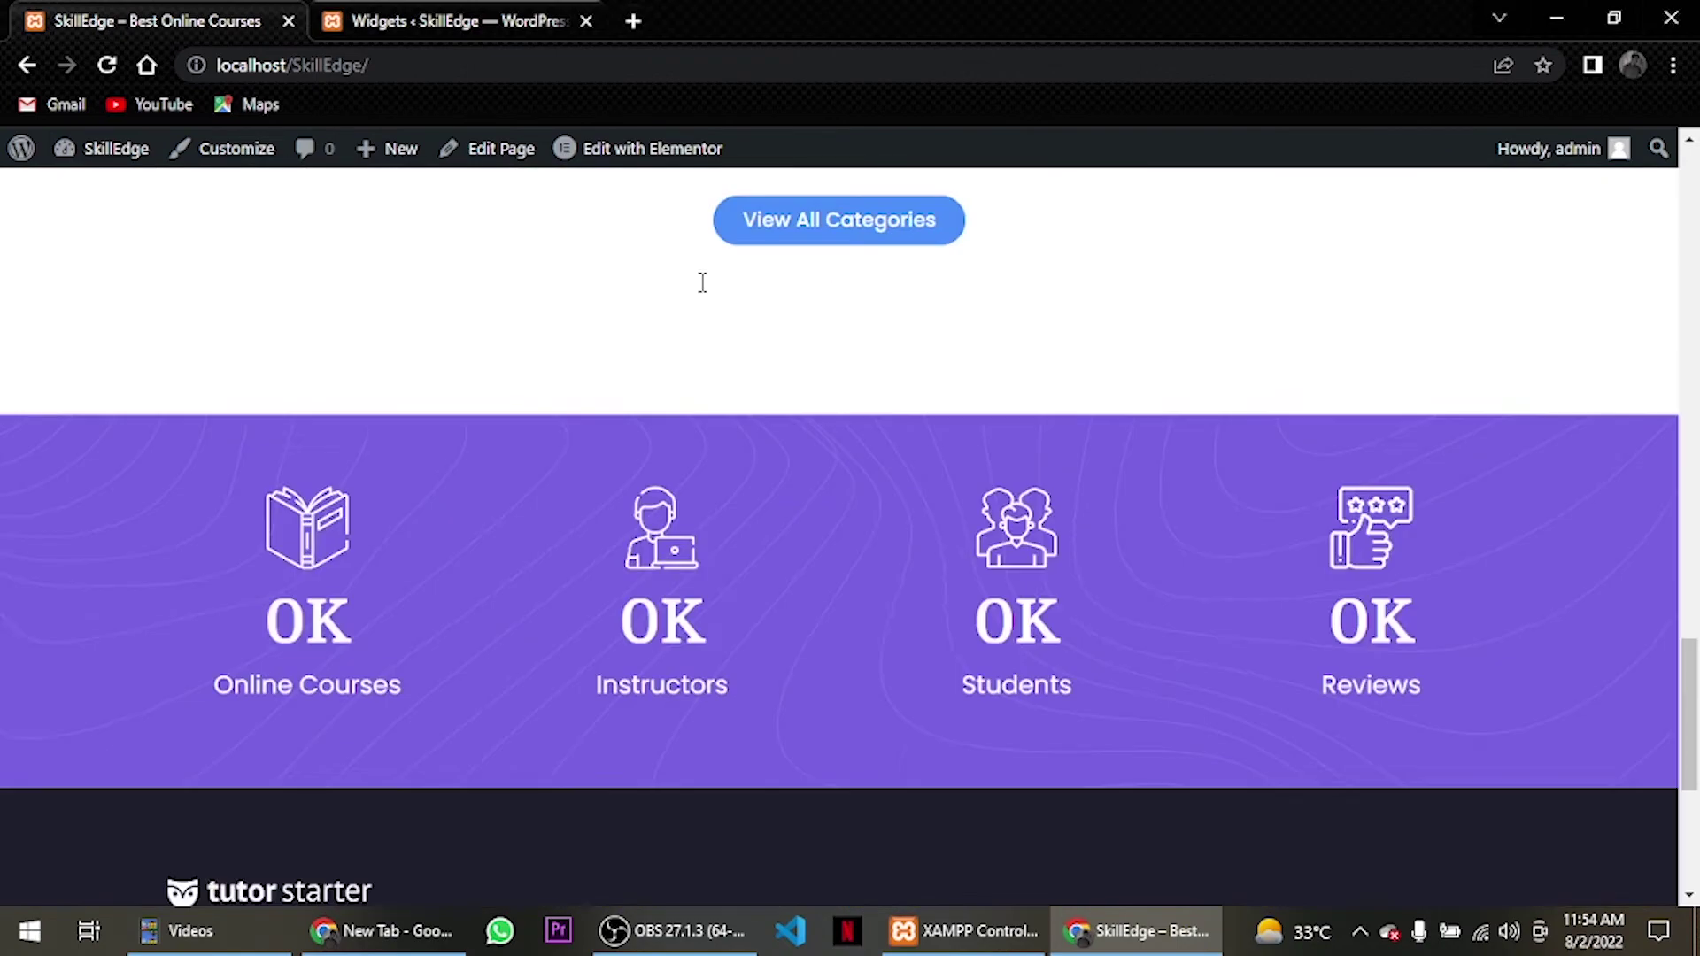
{"action": "scroll", "coordinate": [700, 290], "scroll_direction": "up", "scroll_amount": 15}
{"action": "scroll", "coordinate": [700, 288], "scroll_direction": "up", "scroll_amount": 10}
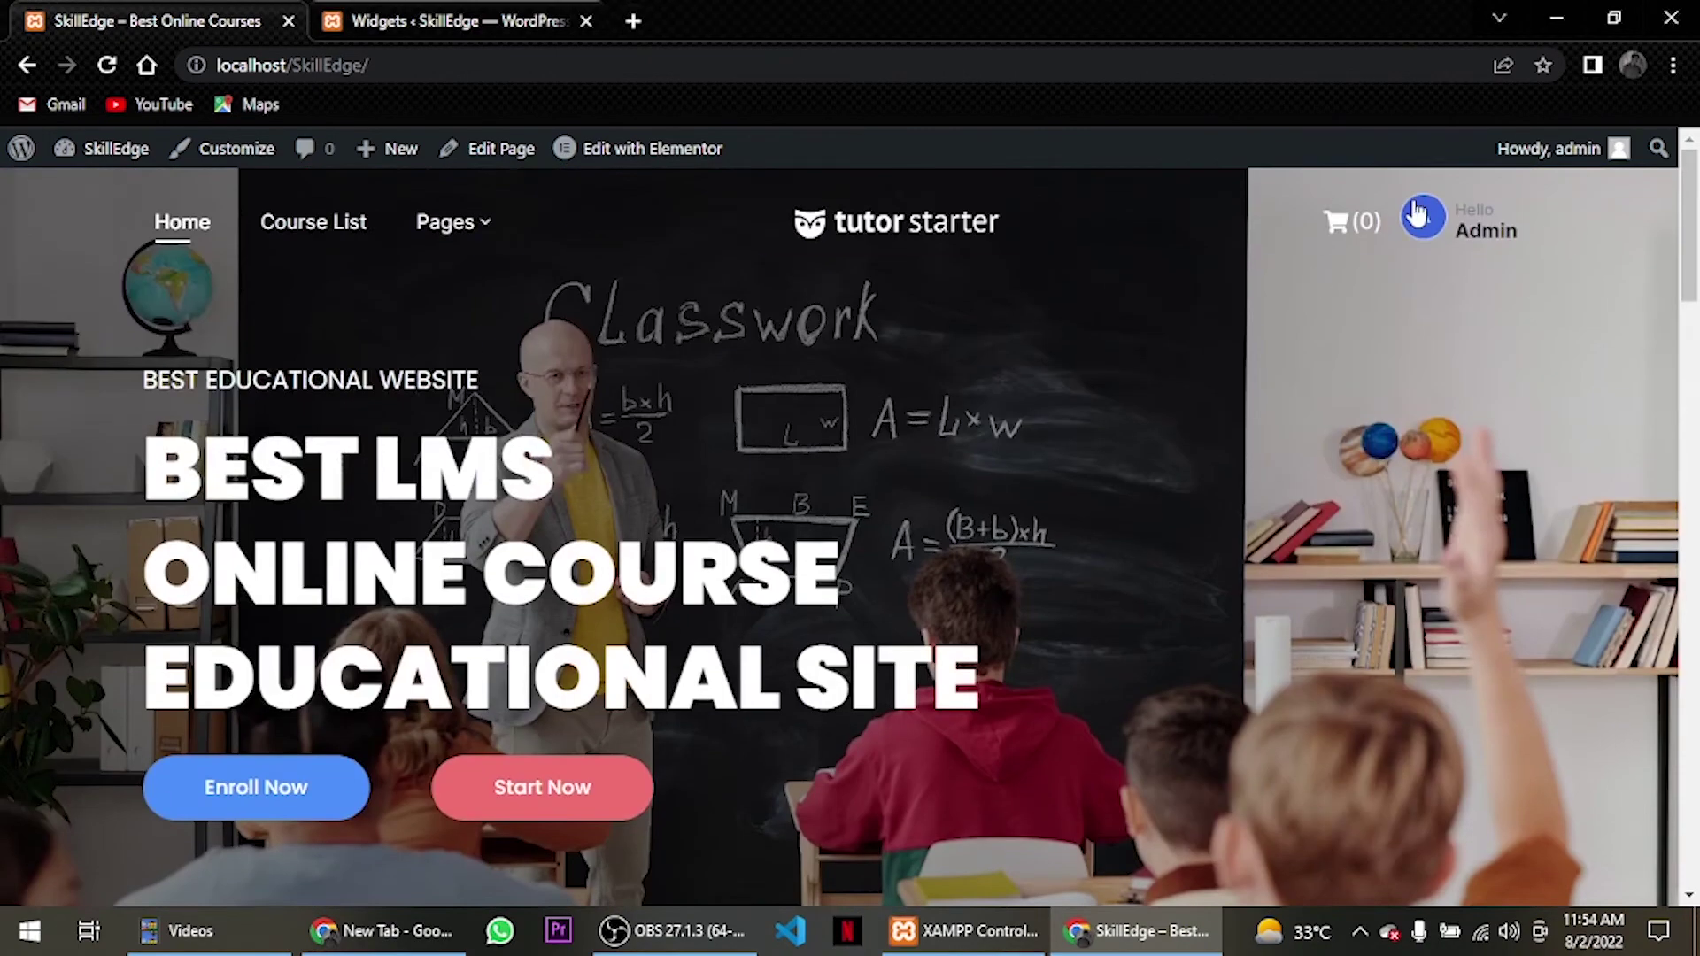
View the Course List page, return home, and copy the site address.
{"action": "left_click", "coordinate": [1422, 216]}
{"action": "mouse_move", "coordinate": [429, 235]}
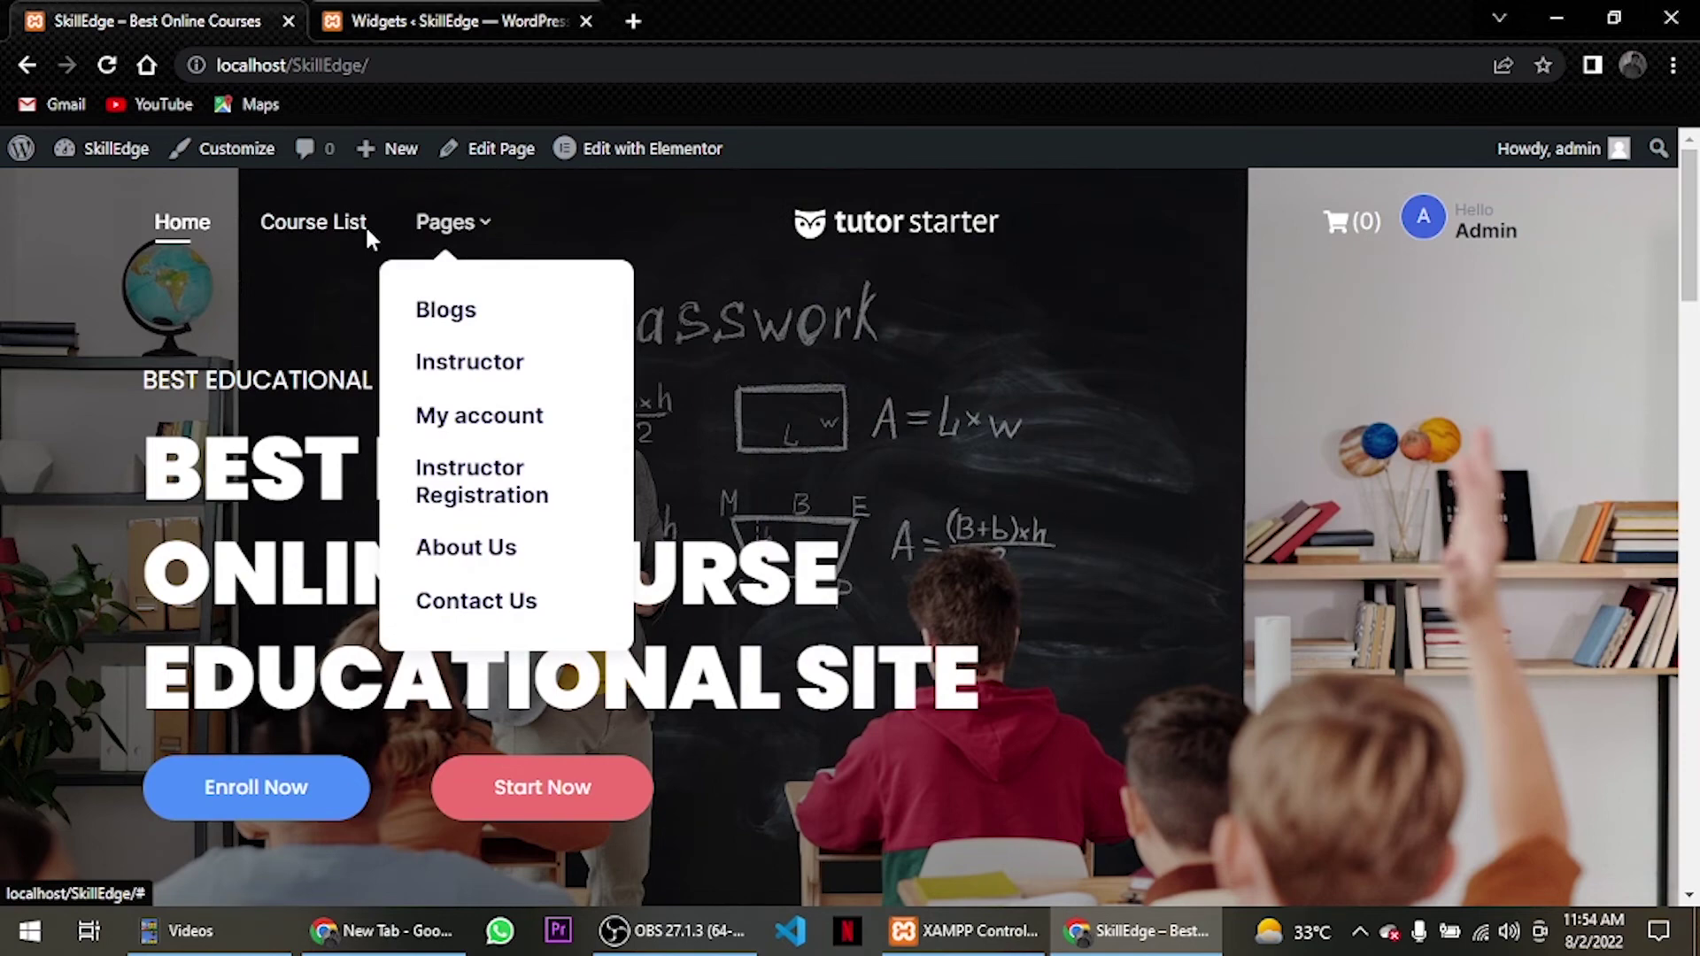
{"action": "left_click", "coordinate": [292, 227]}
{"action": "scroll", "coordinate": [581, 443], "scroll_direction": "down", "scroll_amount": 10}
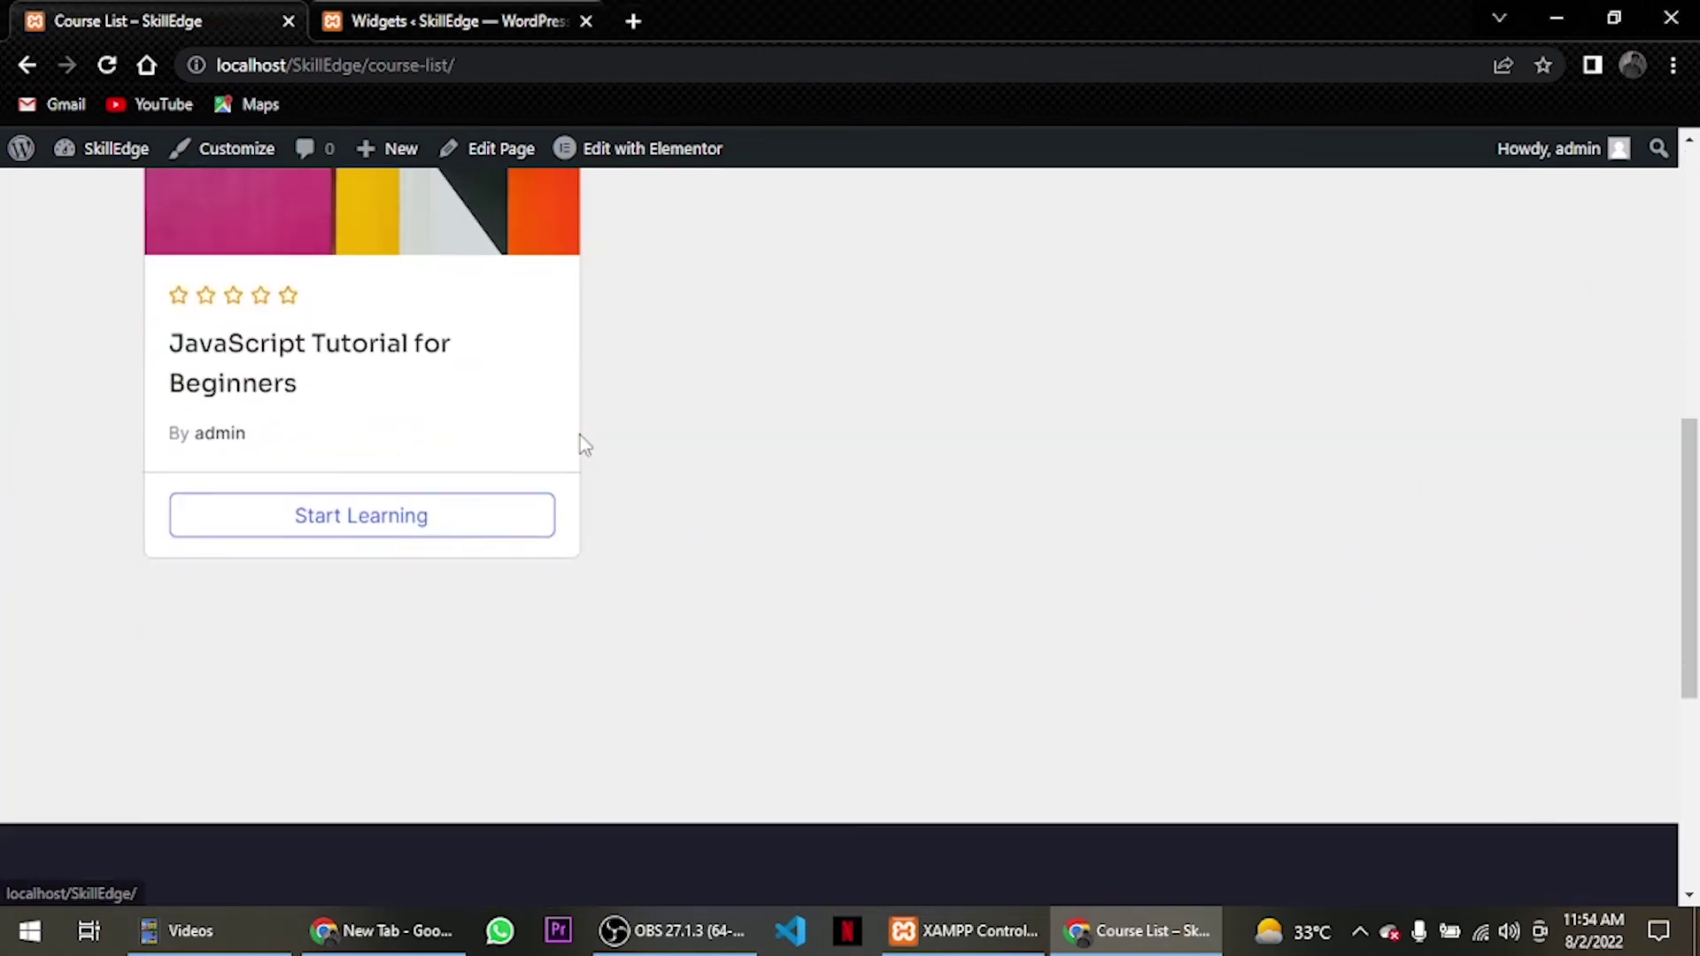
{"action": "scroll", "coordinate": [581, 443], "scroll_direction": "up", "scroll_amount": 7}
{"action": "scroll", "coordinate": [580, 436], "scroll_direction": "up", "scroll_amount": 1}
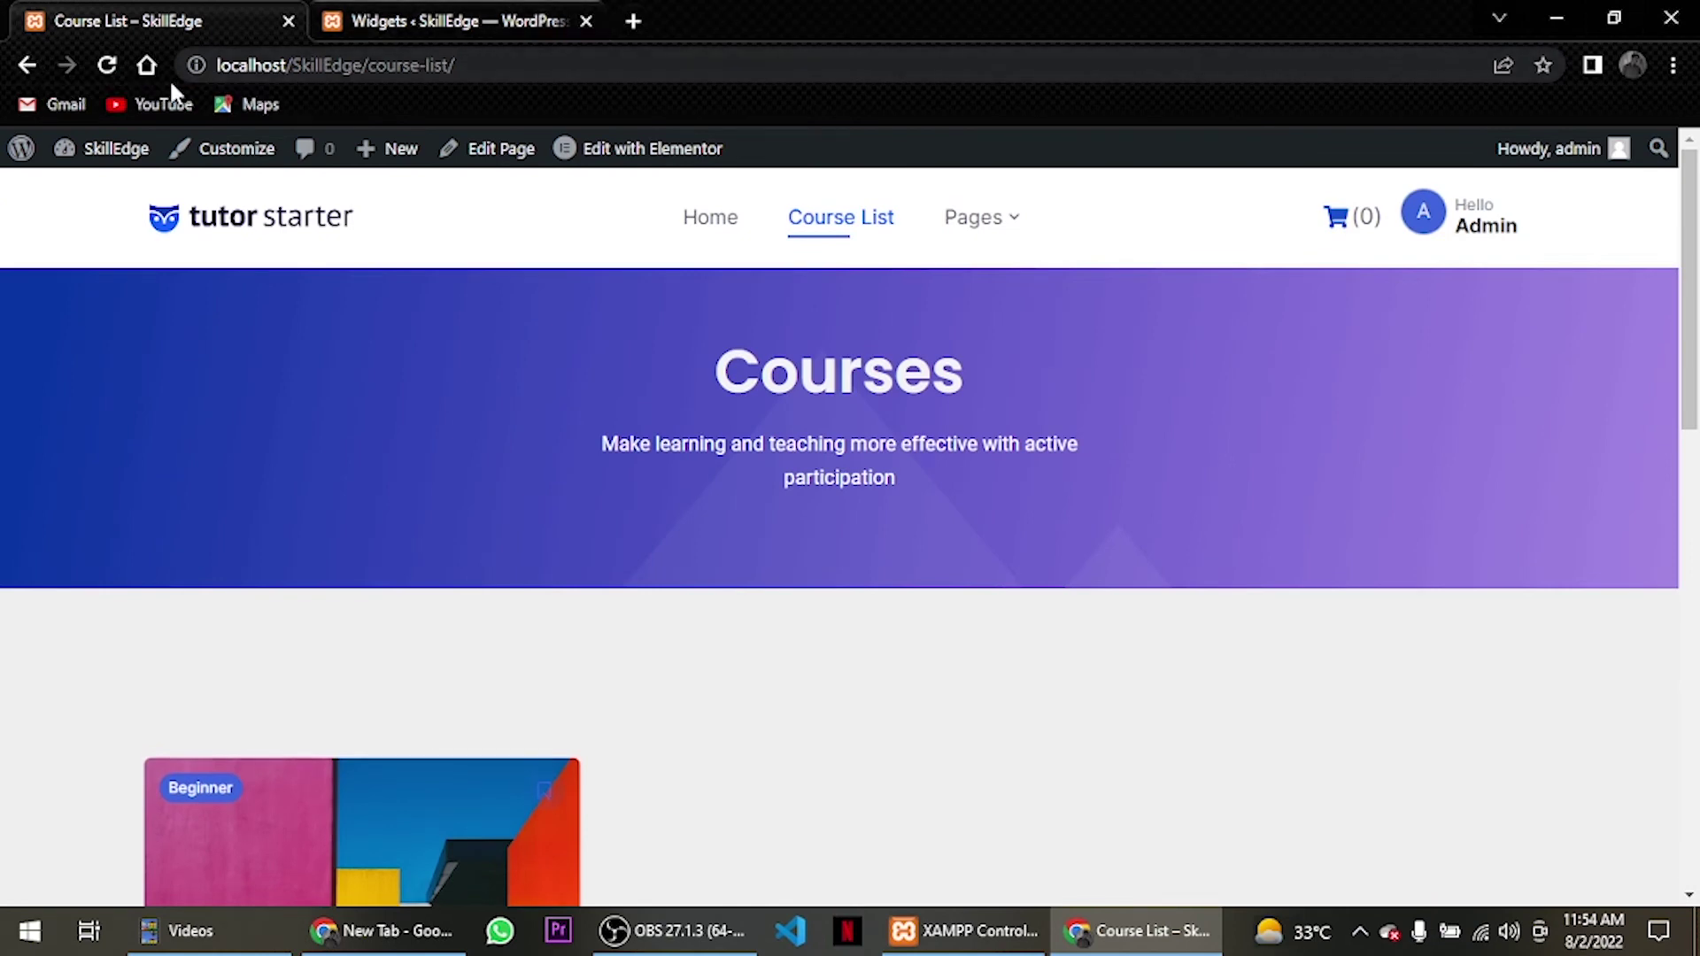
{"action": "left_click", "coordinate": [21, 66]}
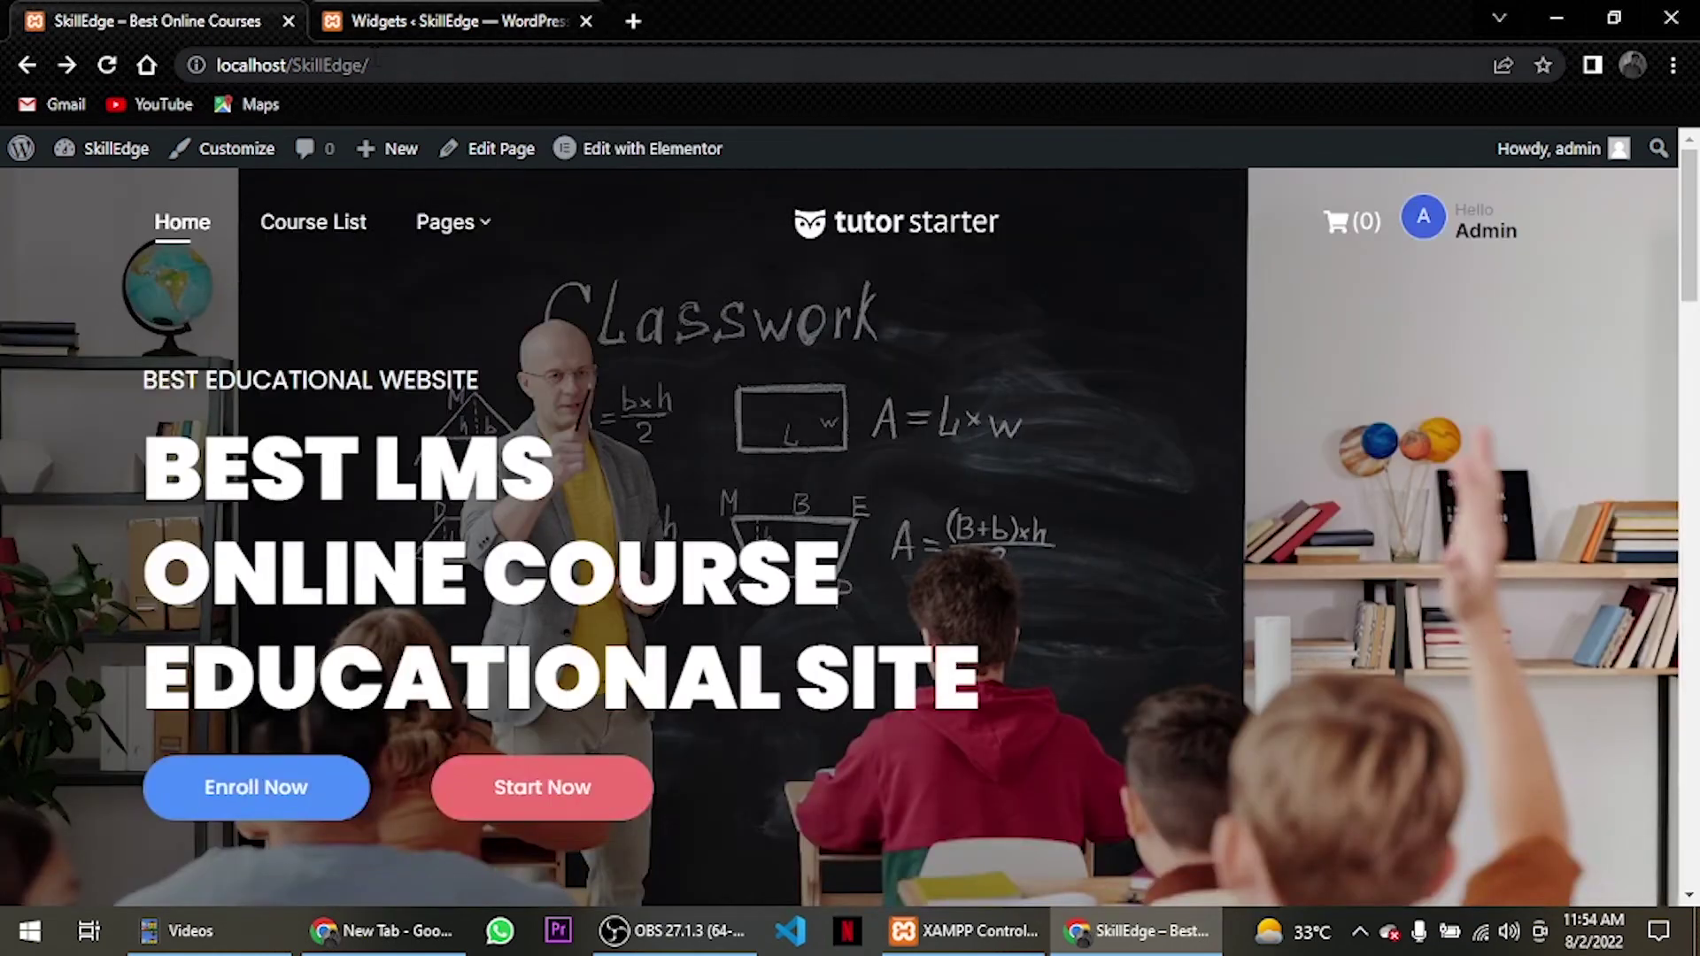
{"action": "left_click", "coordinate": [395, 65]}
{"action": "key", "text": "ctrl+a"}
{"action": "key", "text": "ctrl+c"}
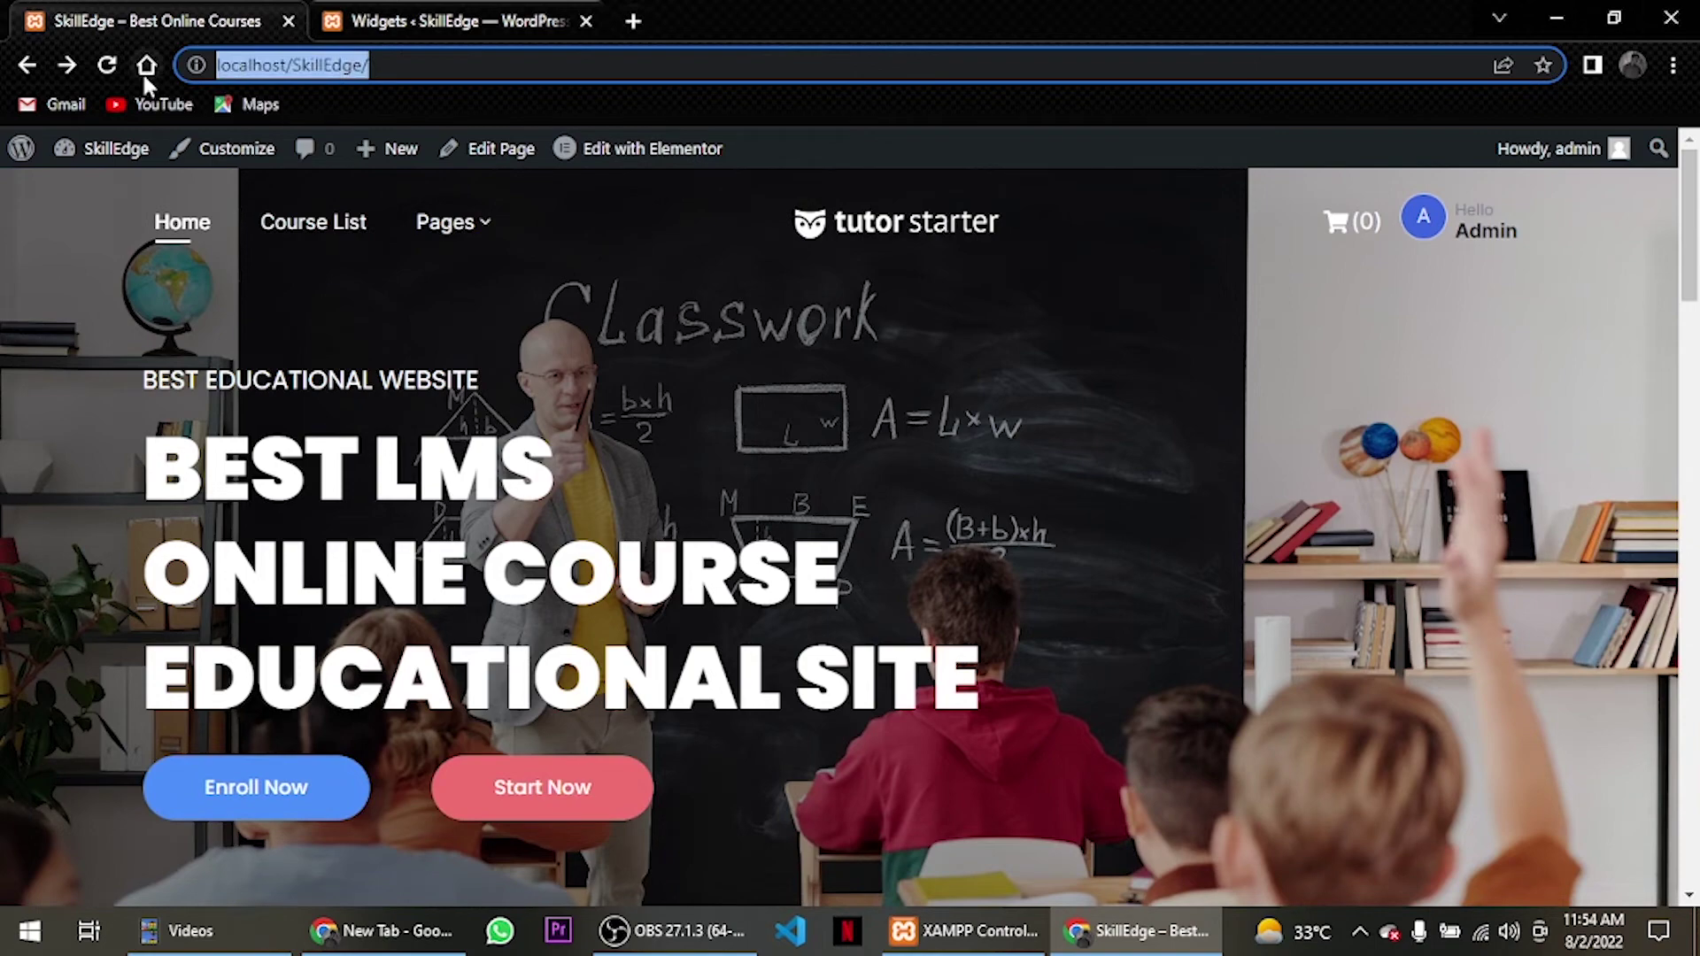
Load localhost/SkillEdge/ in a new Incognito window and scroll to the course card.
{"action": "left_click", "coordinate": [1673, 65]}
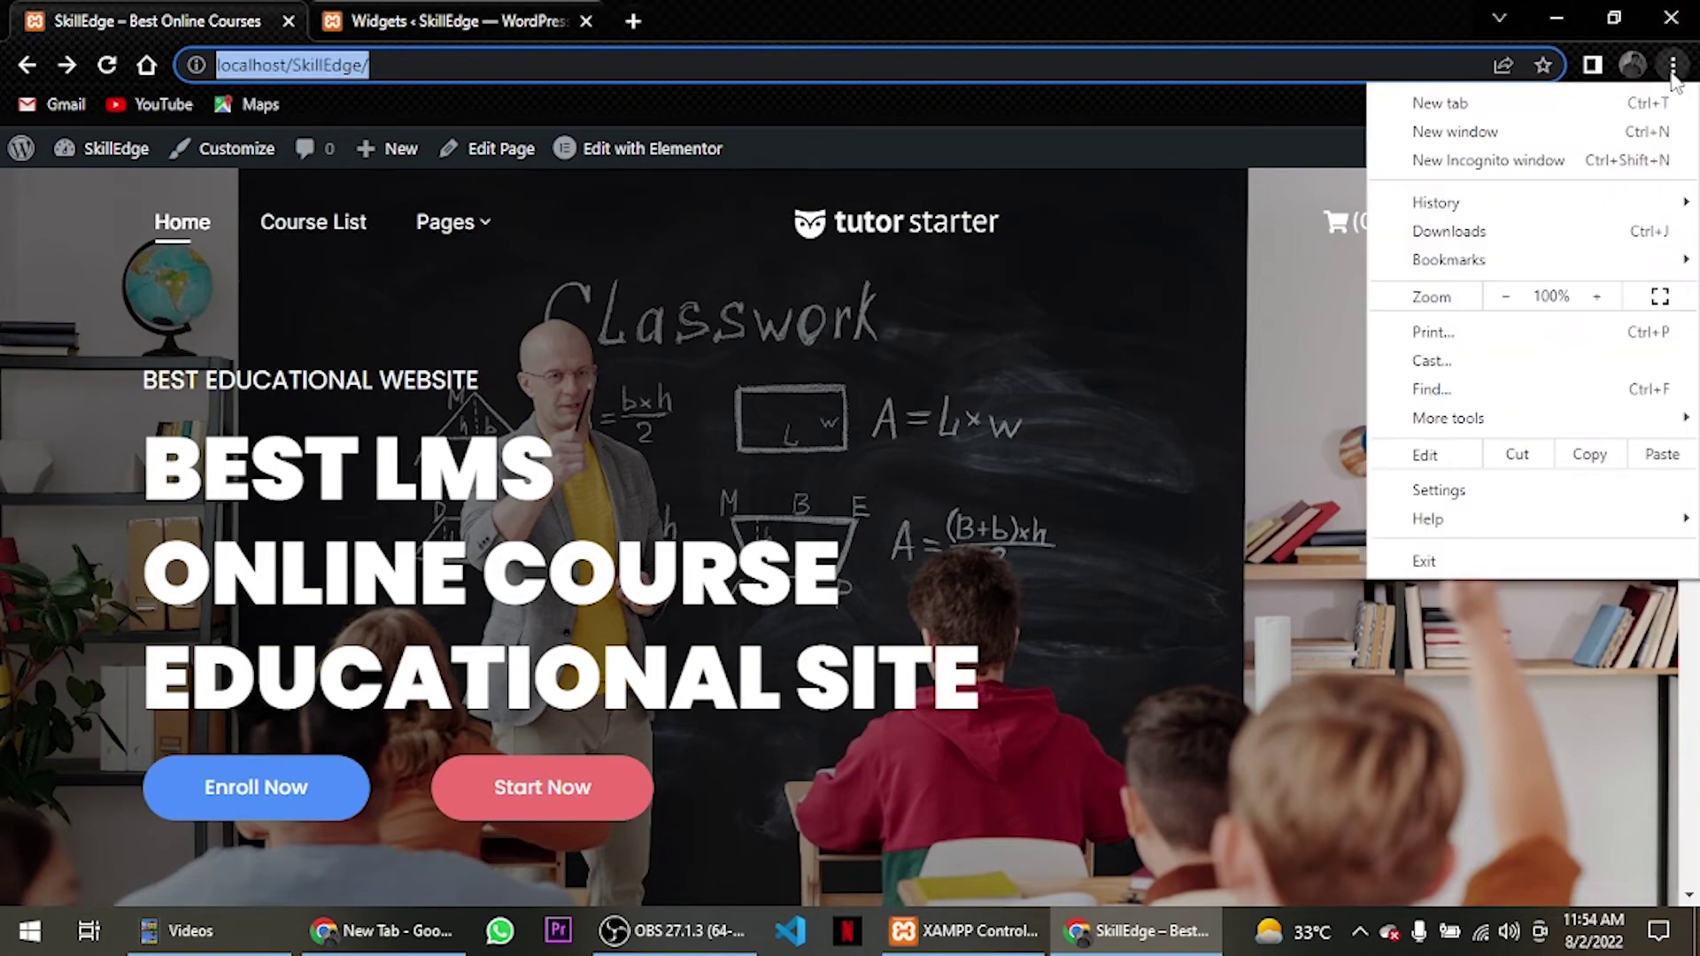
{"action": "left_click", "coordinate": [1647, 133]}
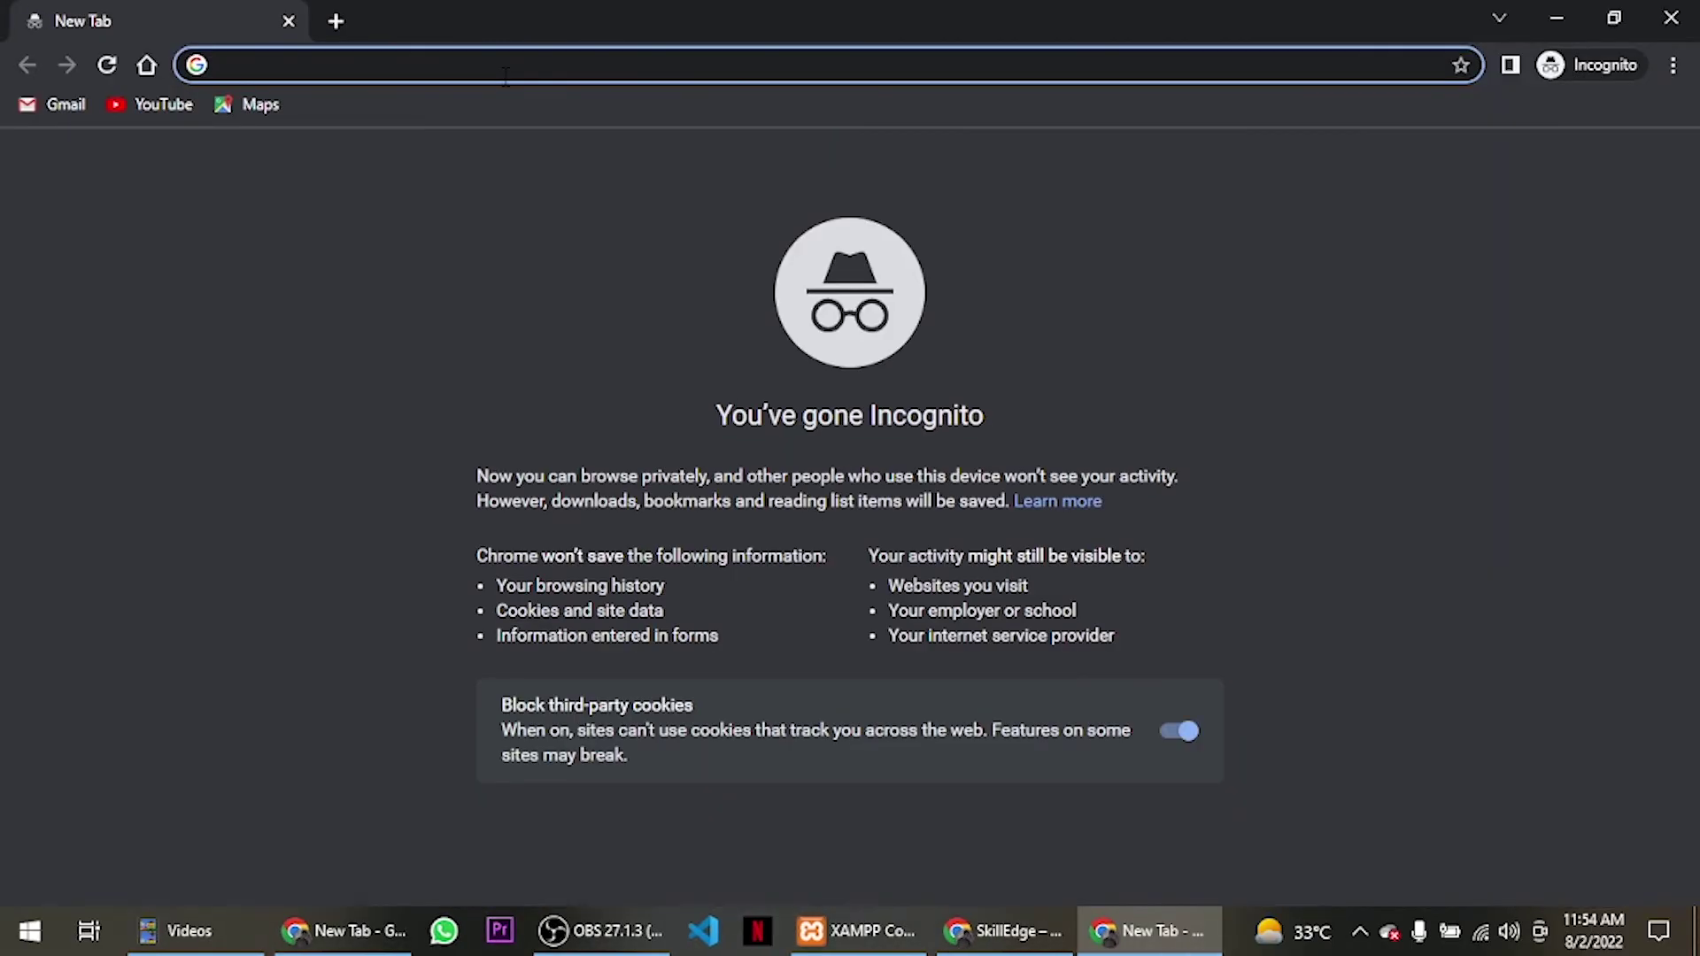
{"action": "key", "text": "ctrl+v"}
{"action": "key", "text": "Return"}
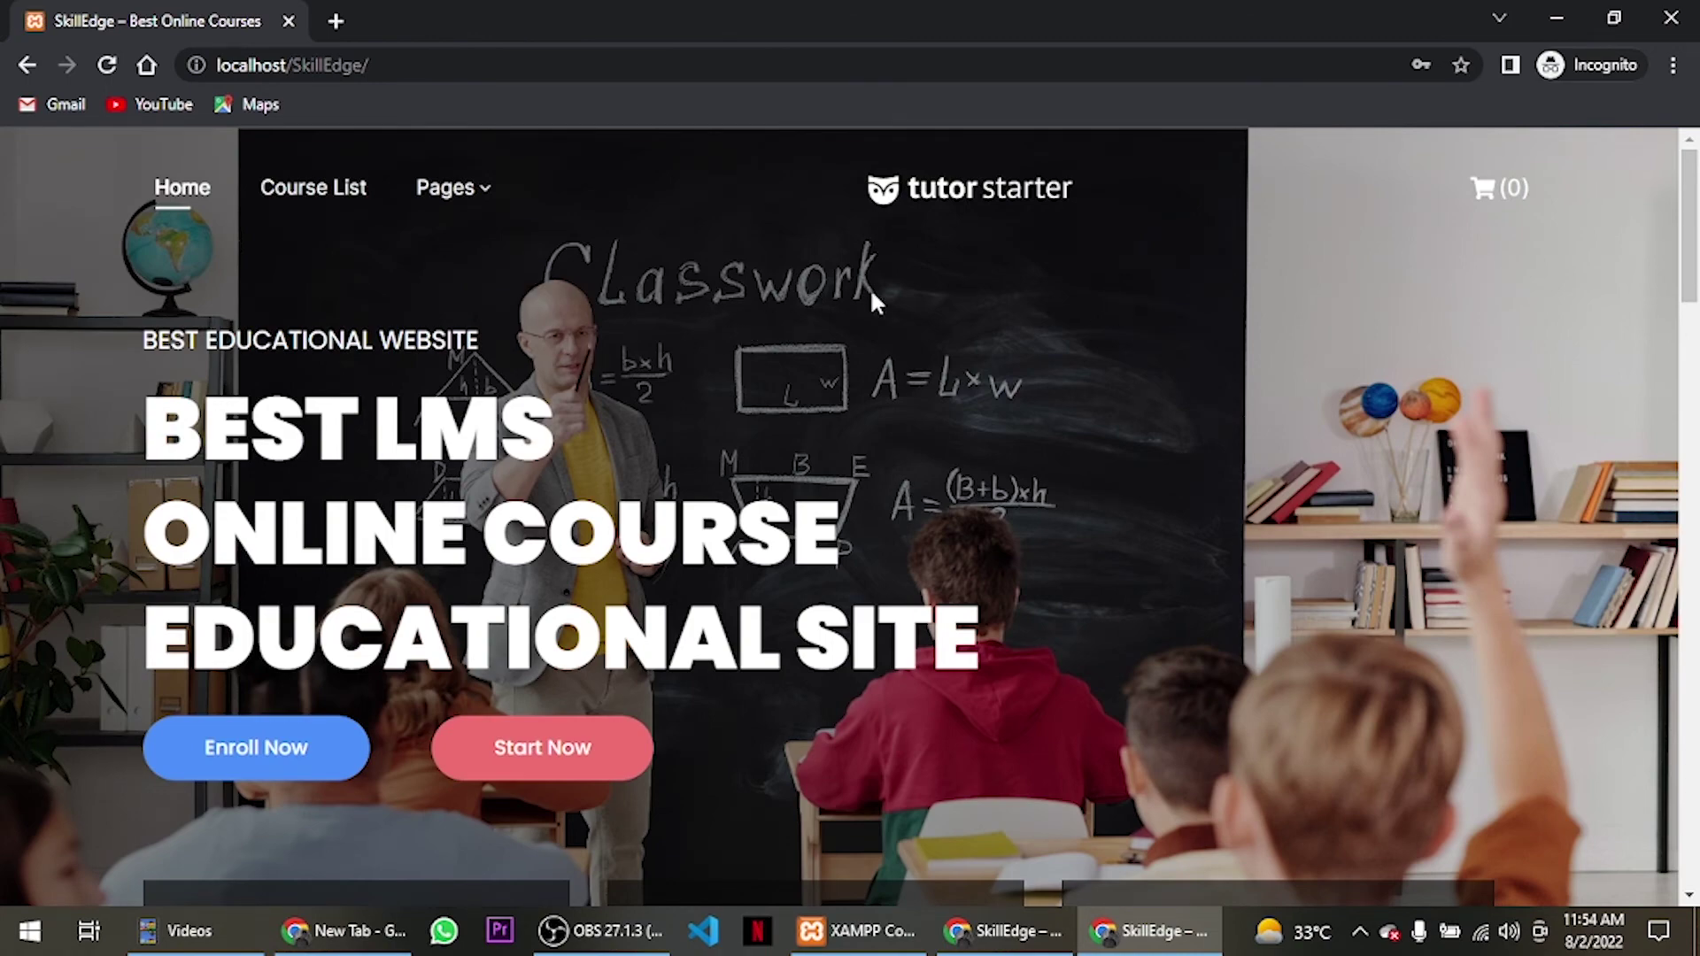
{"action": "scroll", "coordinate": [873, 293], "scroll_direction": "down", "scroll_amount": 12}
{"action": "scroll", "coordinate": [901, 274], "scroll_direction": "down", "scroll_amount": 10}
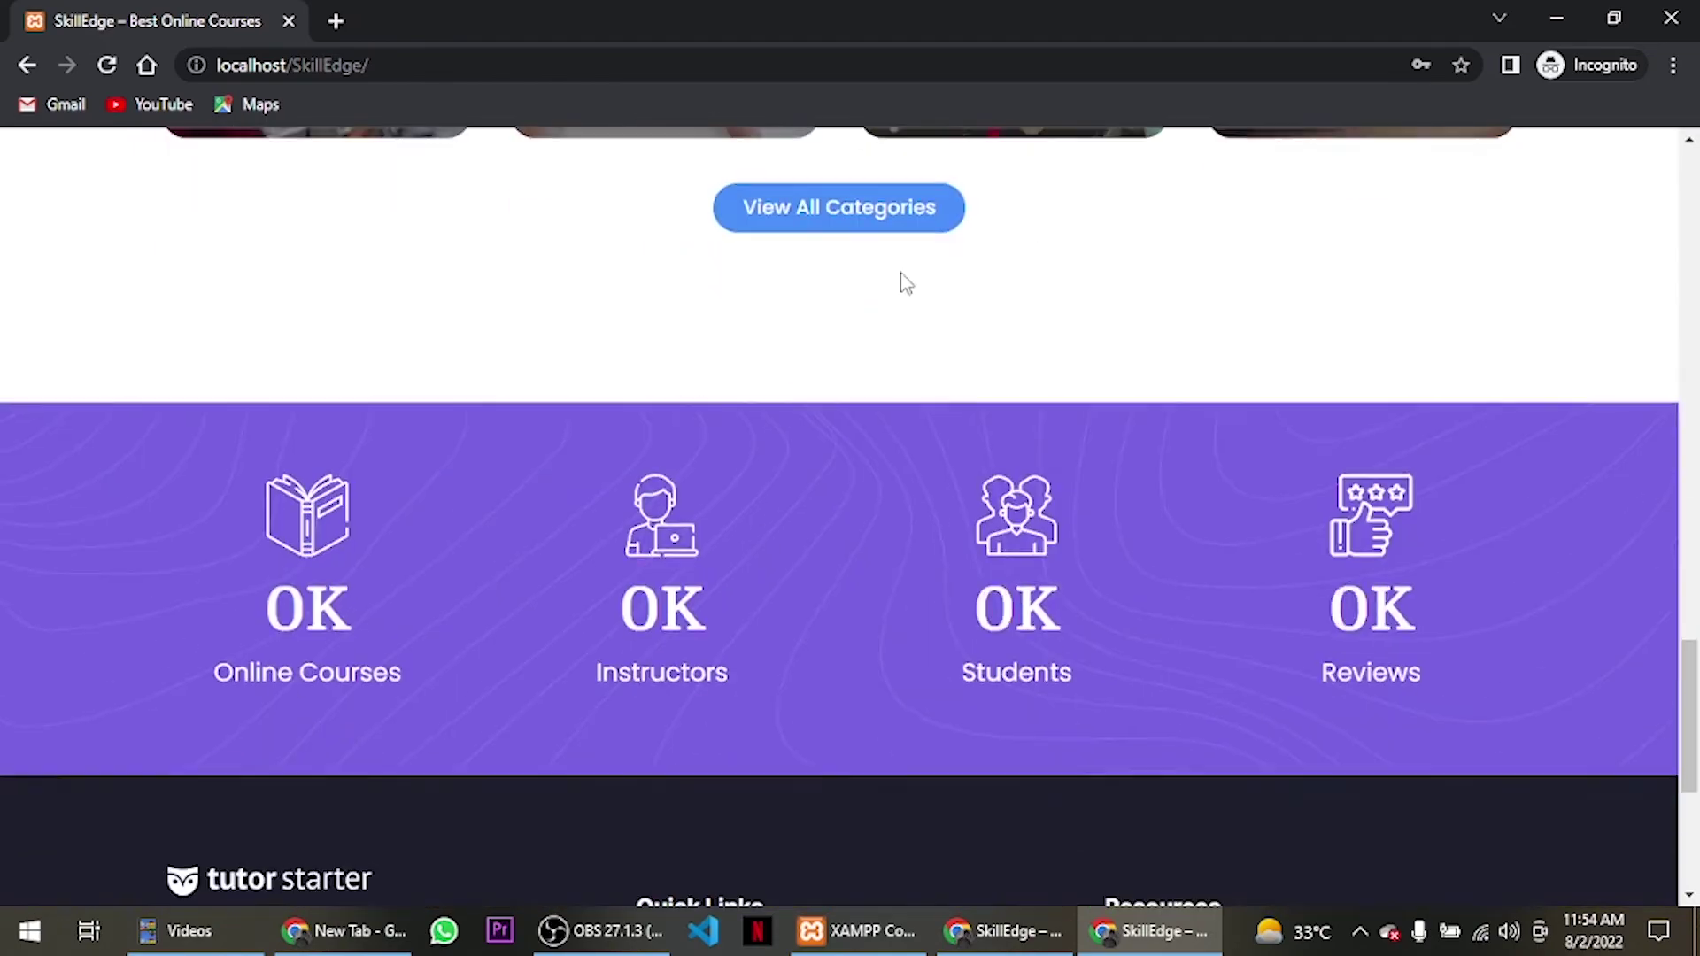
{"action": "scroll", "coordinate": [900, 279], "scroll_direction": "up", "scroll_amount": 15}
{"action": "scroll", "coordinate": [900, 268], "scroll_direction": "up", "scroll_amount": 5}
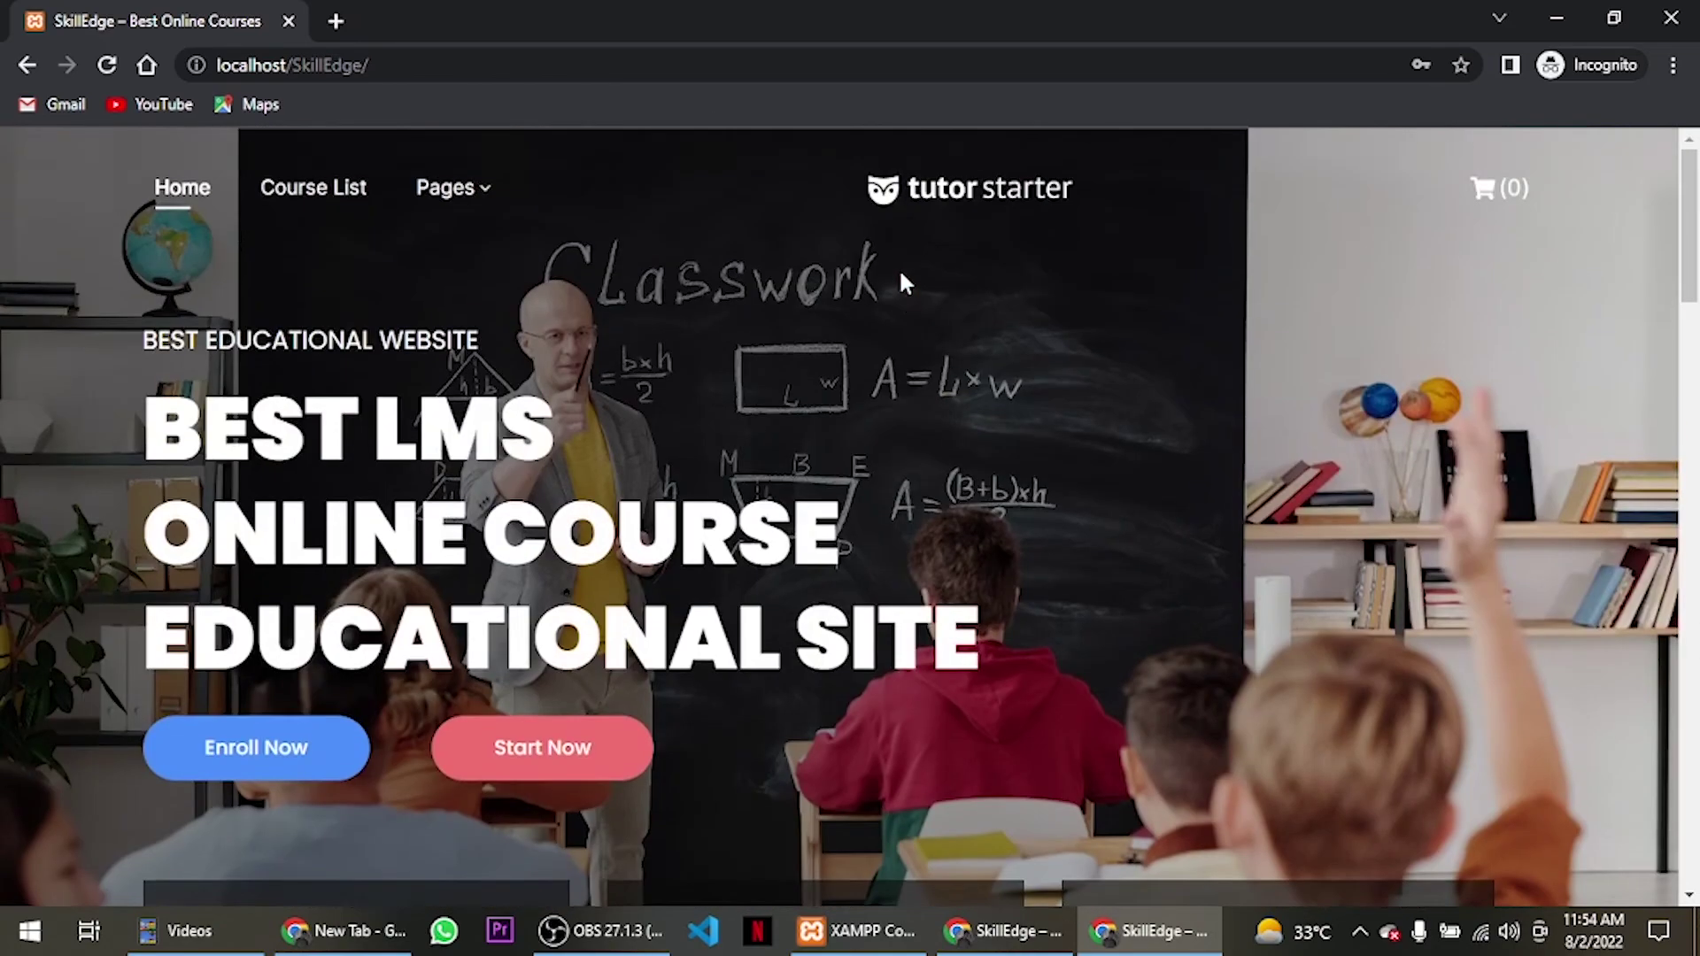
{"action": "scroll", "coordinate": [480, 246], "scroll_direction": "down", "scroll_amount": 15}
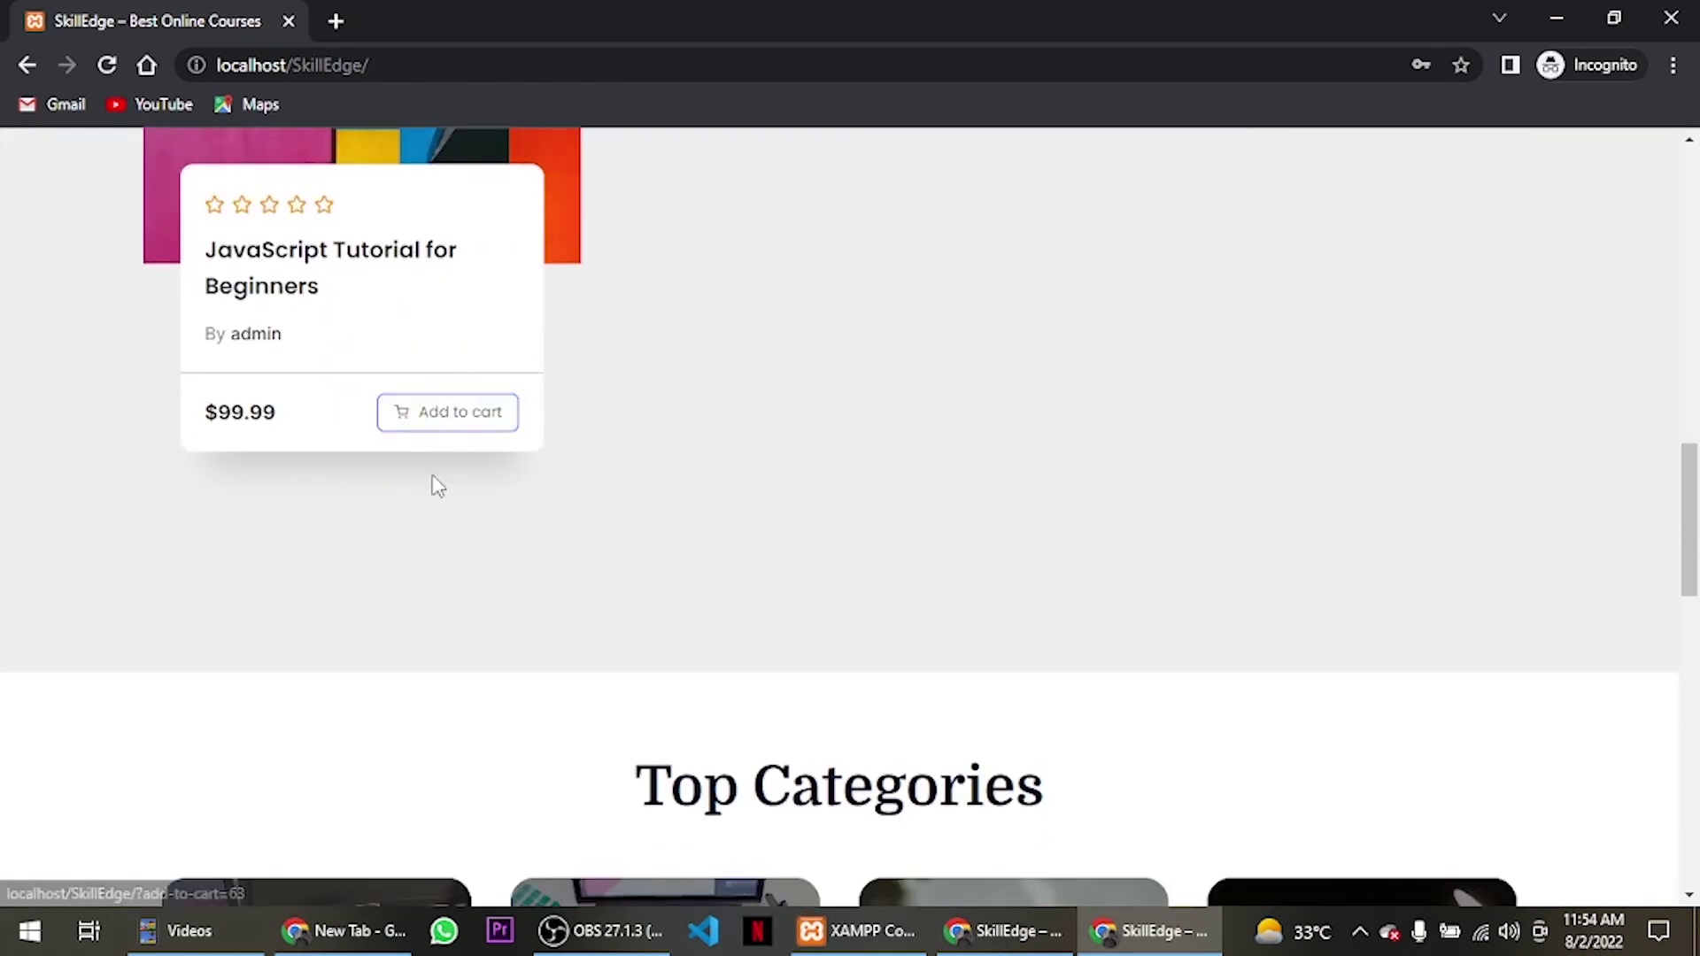
Add the JavaScript course to the cart, landing on the student registration page.
{"action": "left_click", "coordinate": [418, 425]}
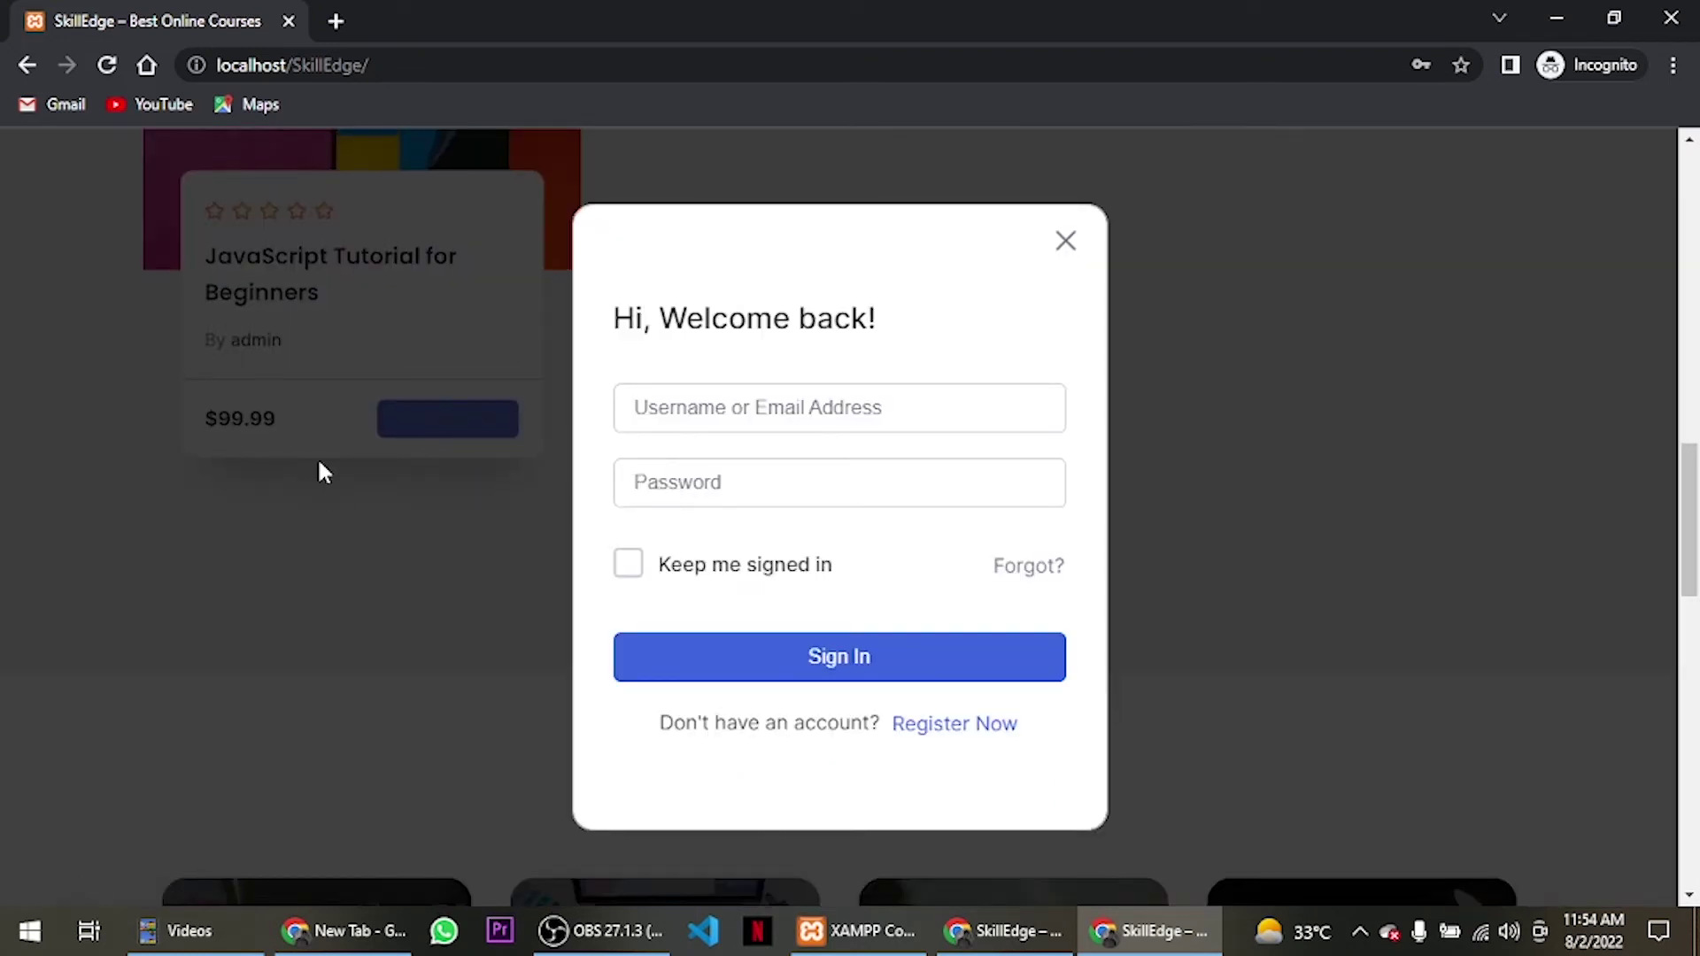
{"action": "left_click", "coordinate": [931, 731]}
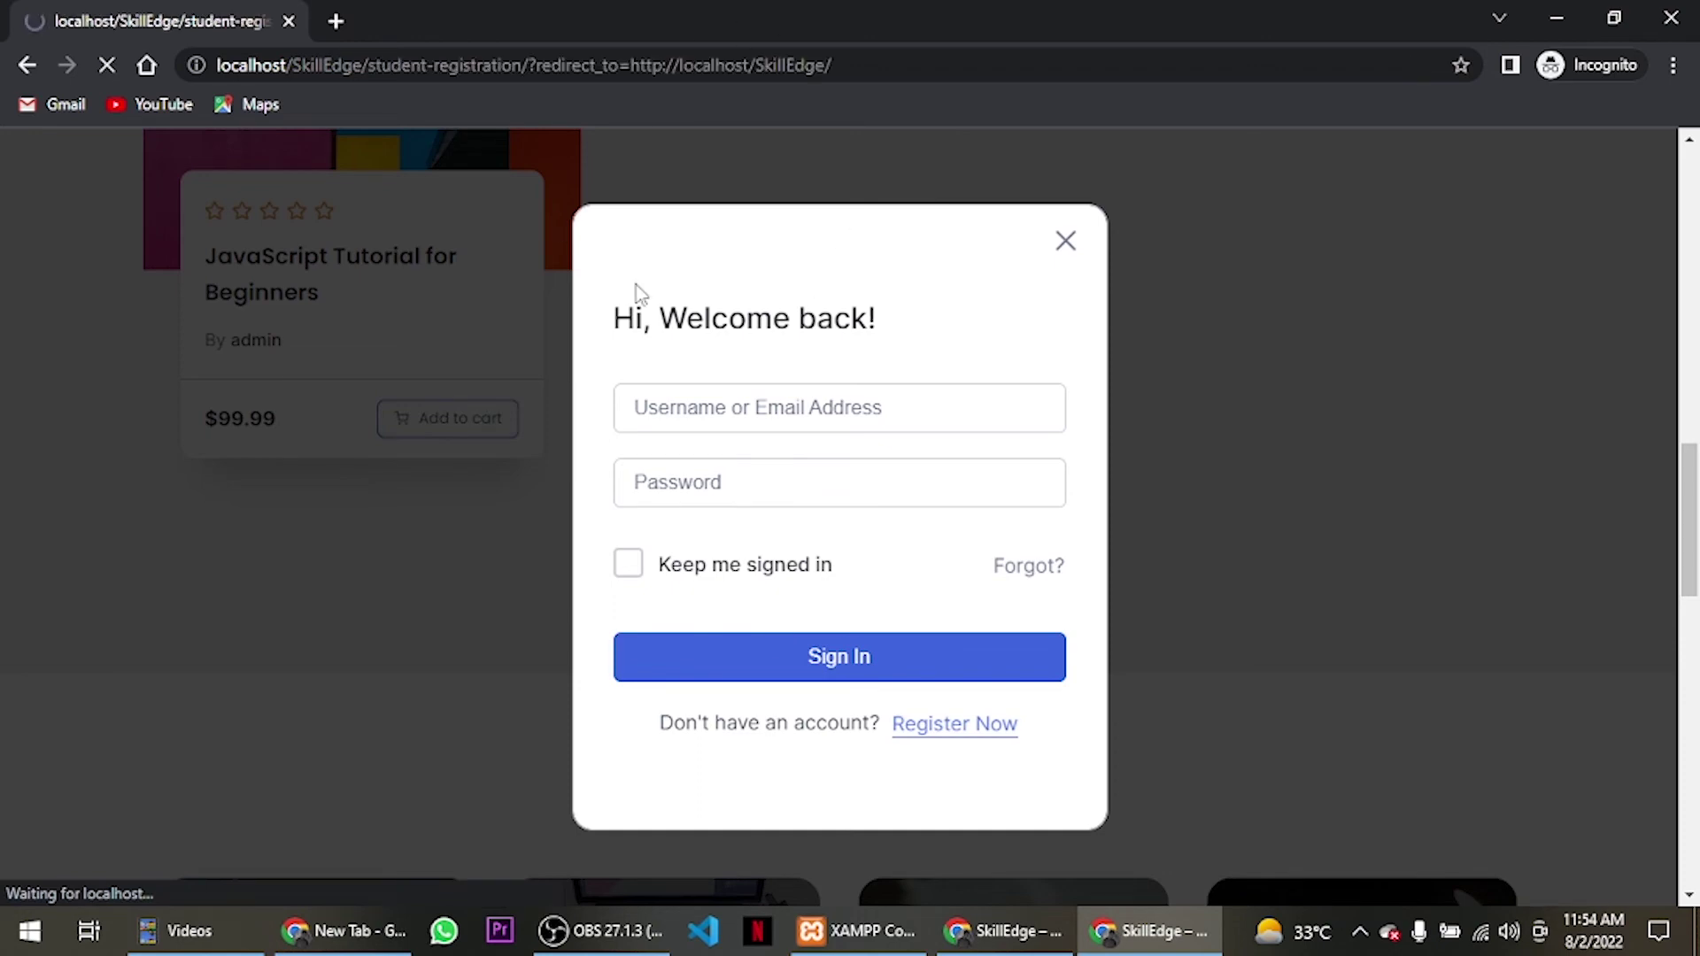
{"action": "scroll", "coordinate": [505, 356], "scroll_direction": "down", "scroll_amount": 7}
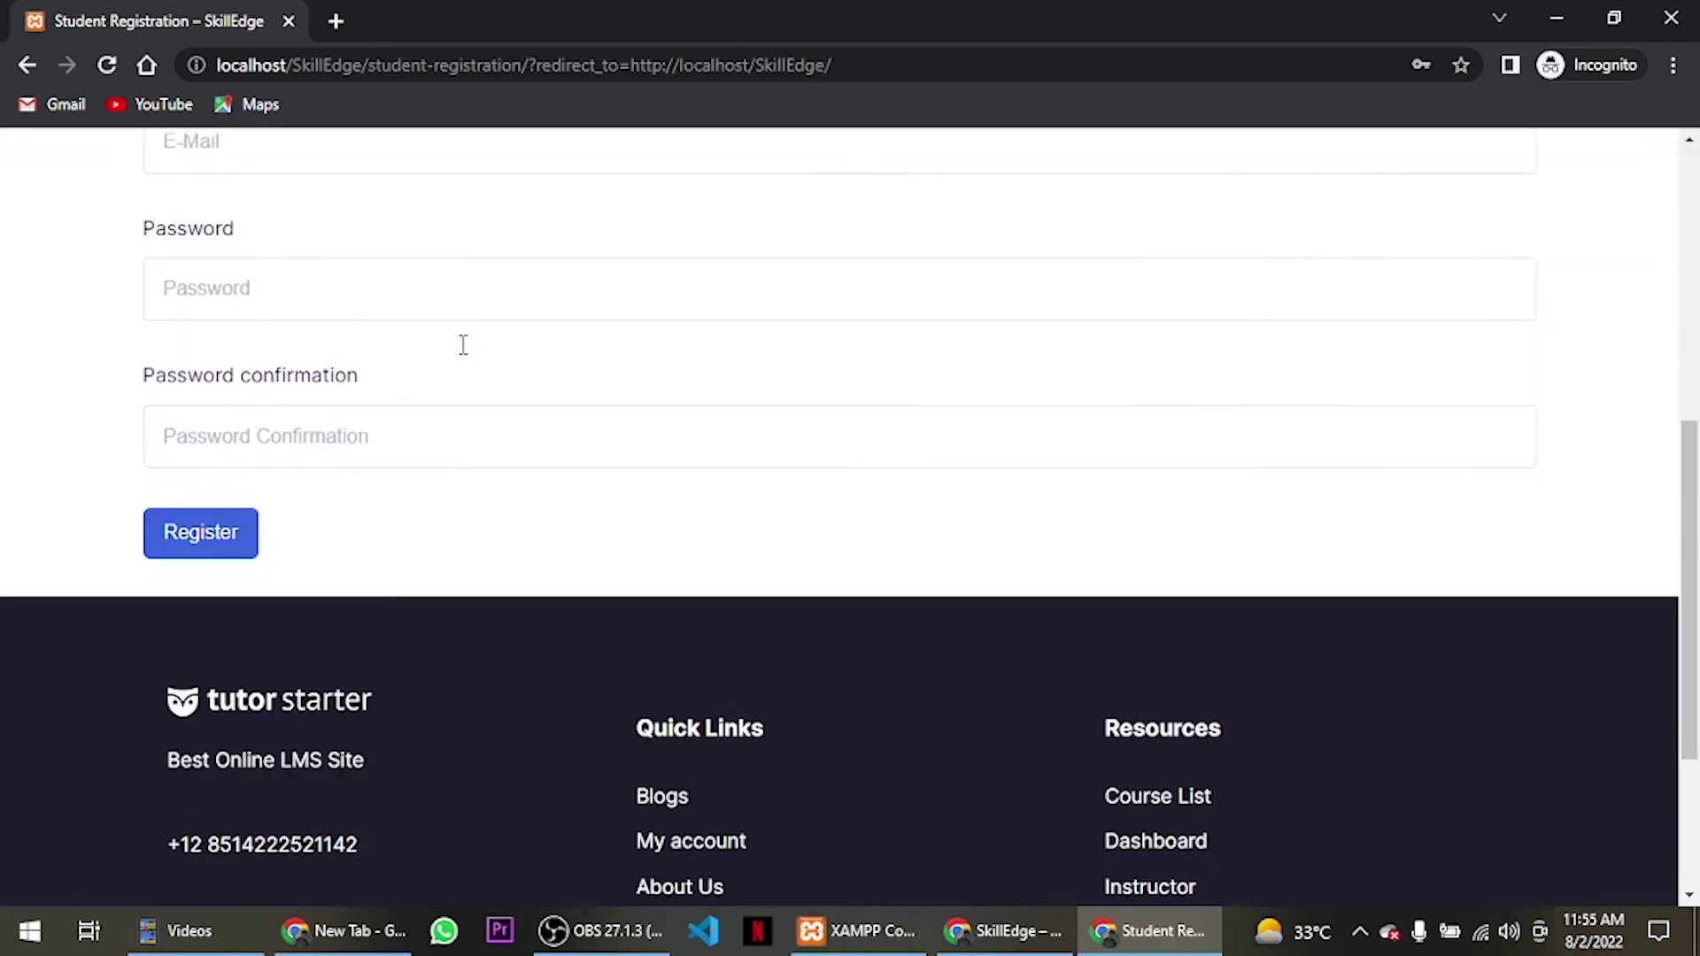
{"action": "scroll", "coordinate": [459, 346], "scroll_direction": "up", "scroll_amount": 7}
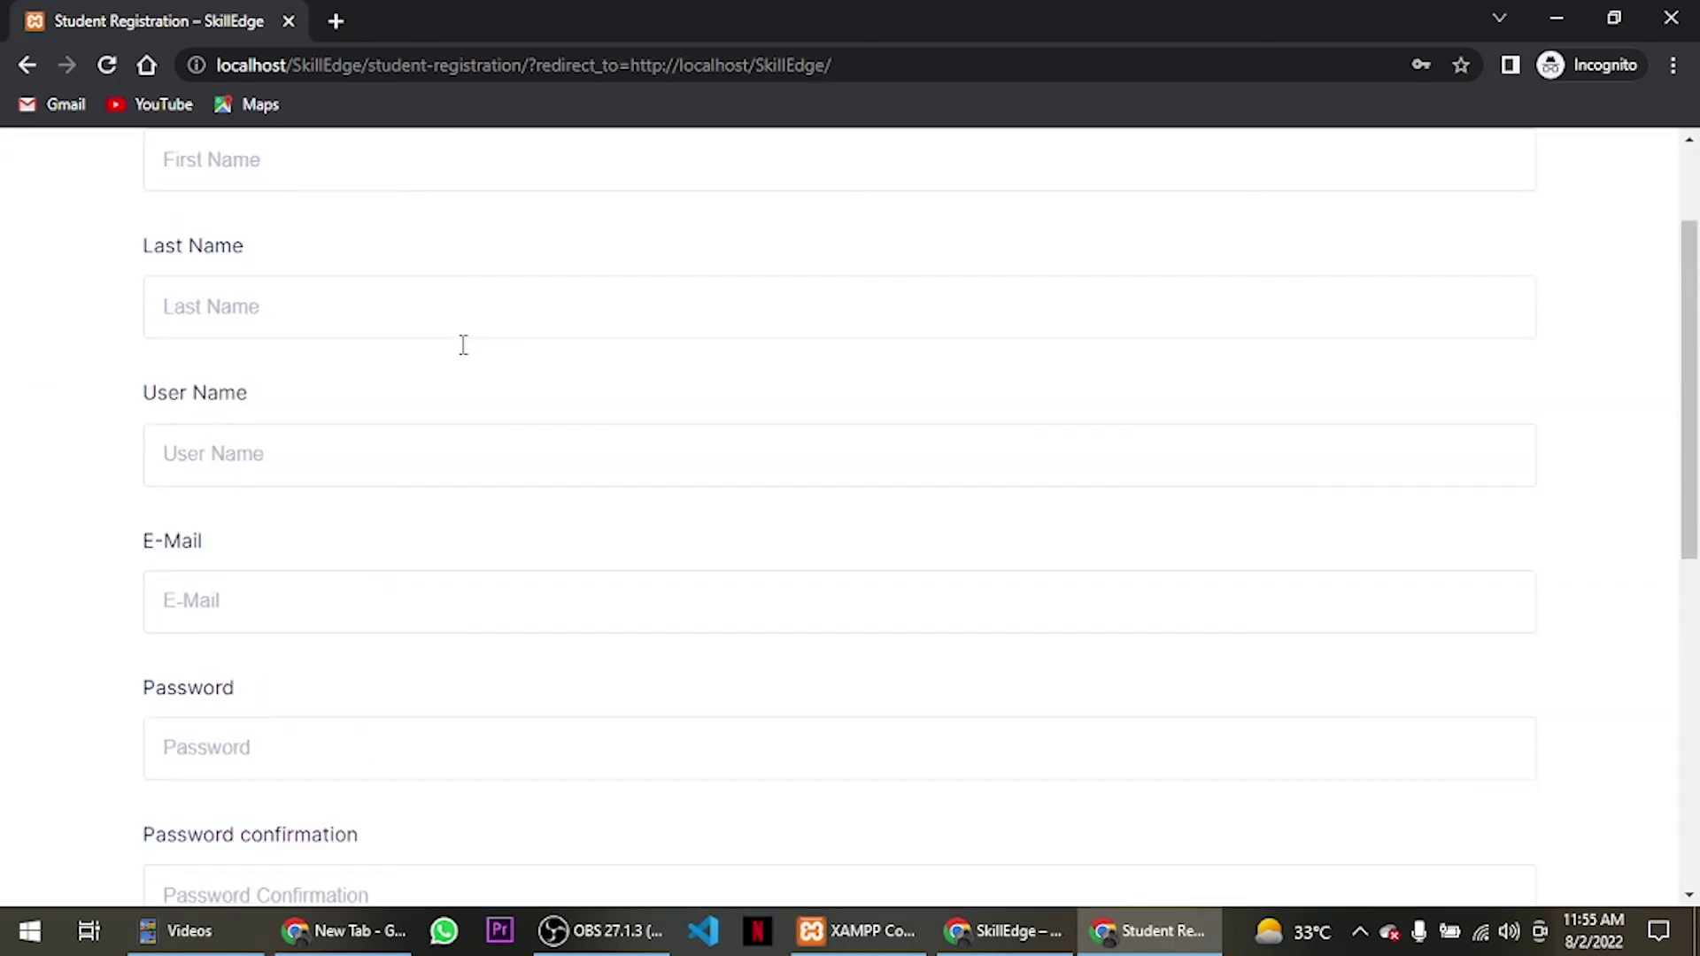
Fill in the student's first name, last name, user name and e-mail address.
{"action": "left_click", "coordinate": [346, 310]}
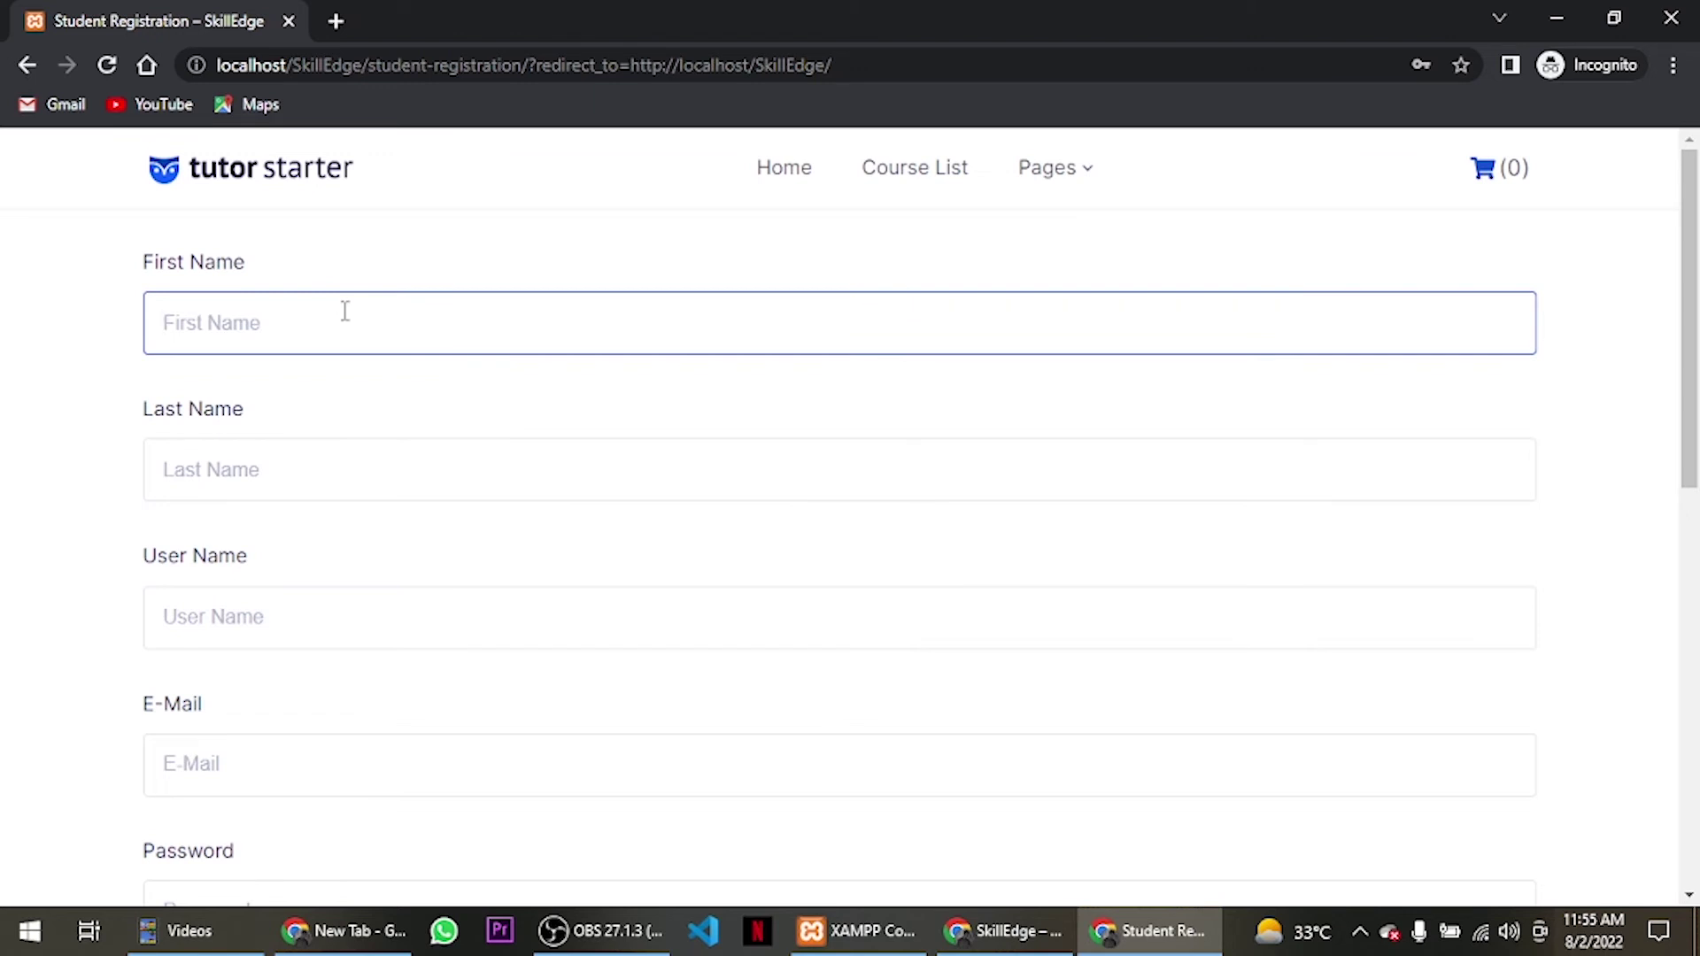
{"action": "type", "text": "jo0h"}
{"action": "left_click", "coordinate": [448, 459]}
{"action": "type", "text": "w"}
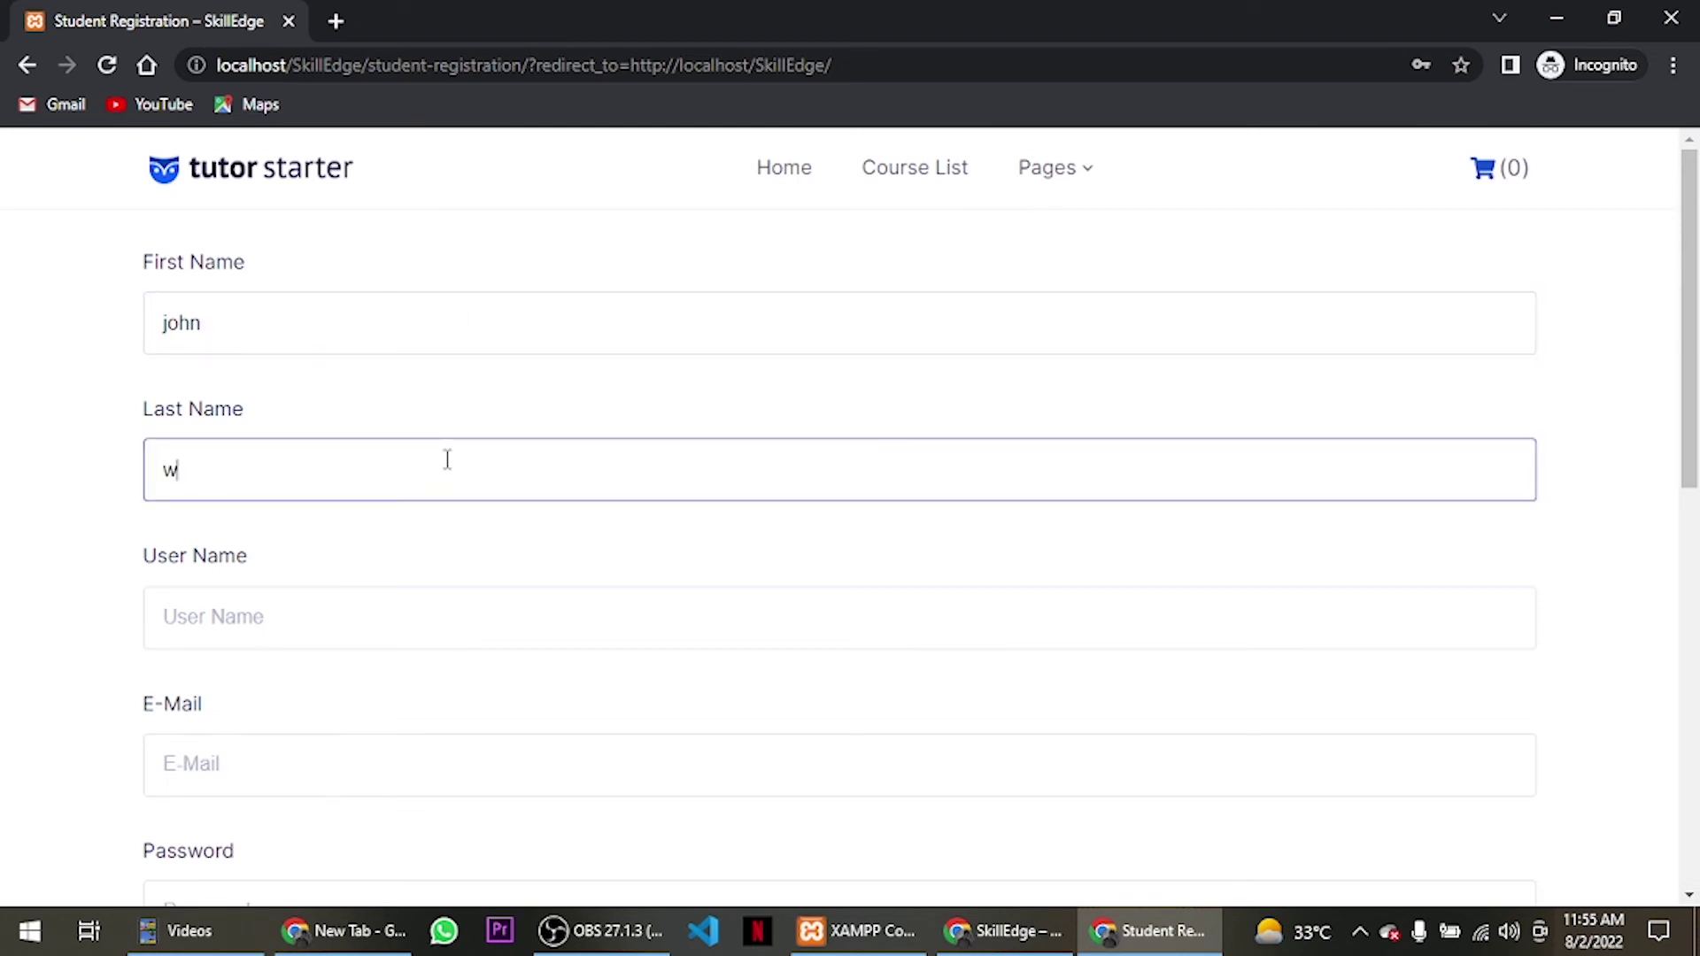
{"action": "type", "text": "ick"}
{"action": "scroll", "coordinate": [447, 459], "scroll_direction": "down", "scroll_amount": 3}
{"action": "left_click", "coordinate": [436, 390]}
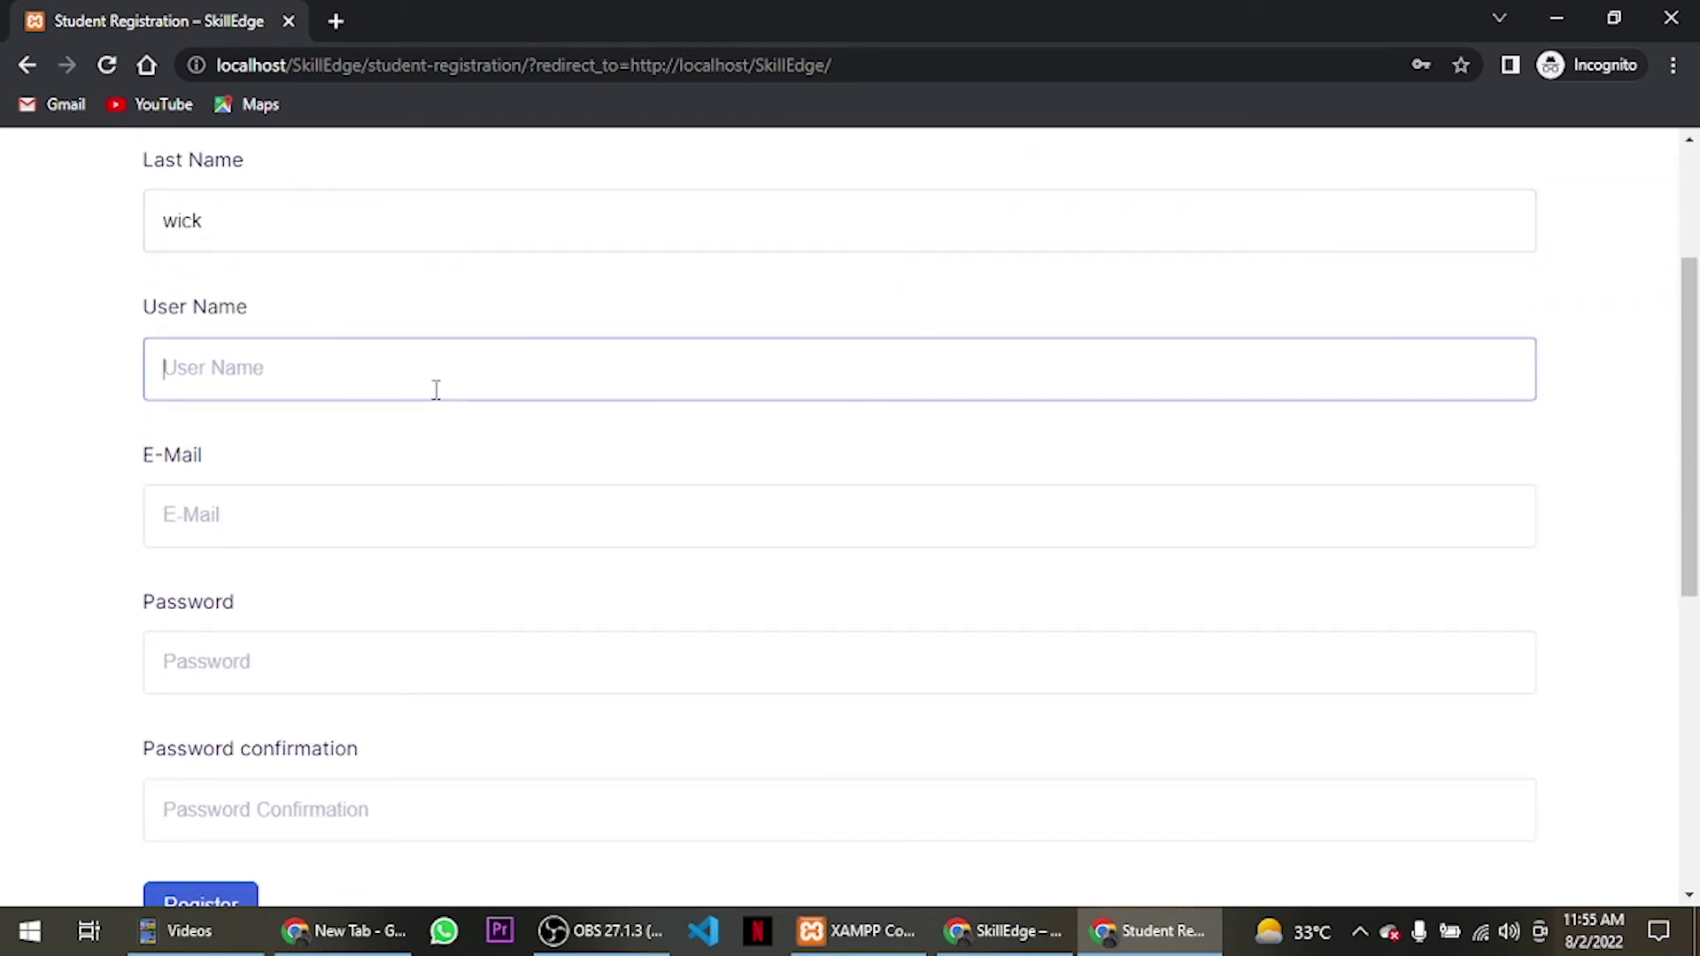
{"action": "type", "text": "johnwick123"}
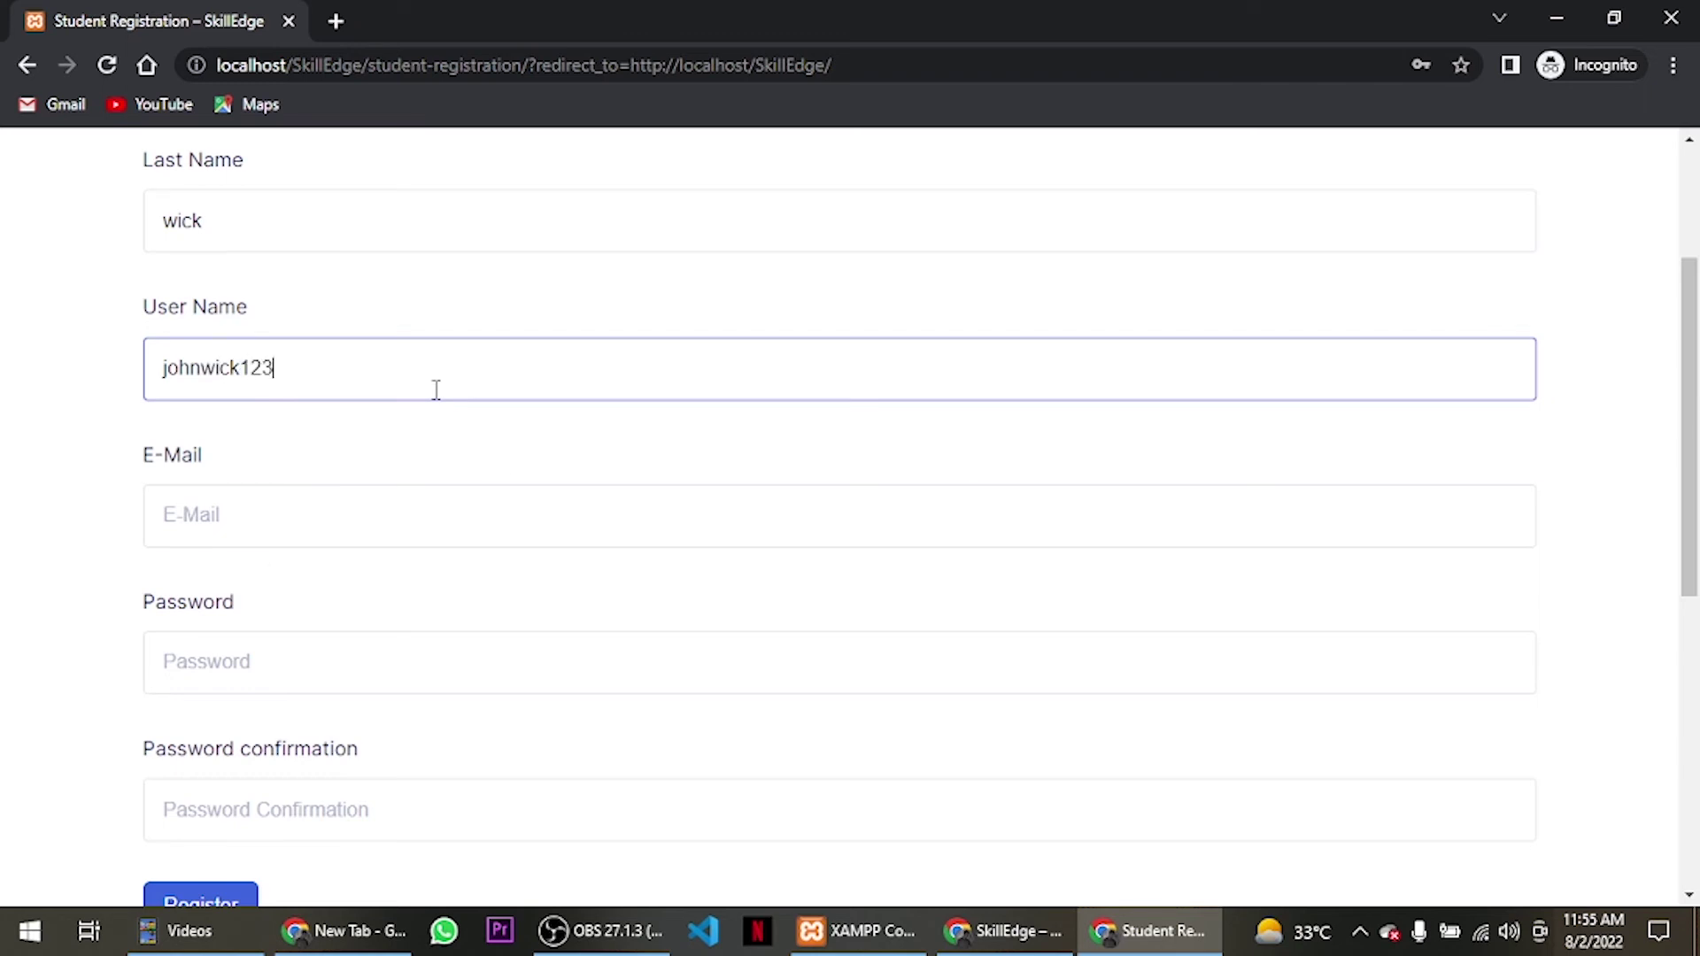
{"action": "left_click", "coordinate": [503, 459]}
{"action": "left_click", "coordinate": [469, 504]}
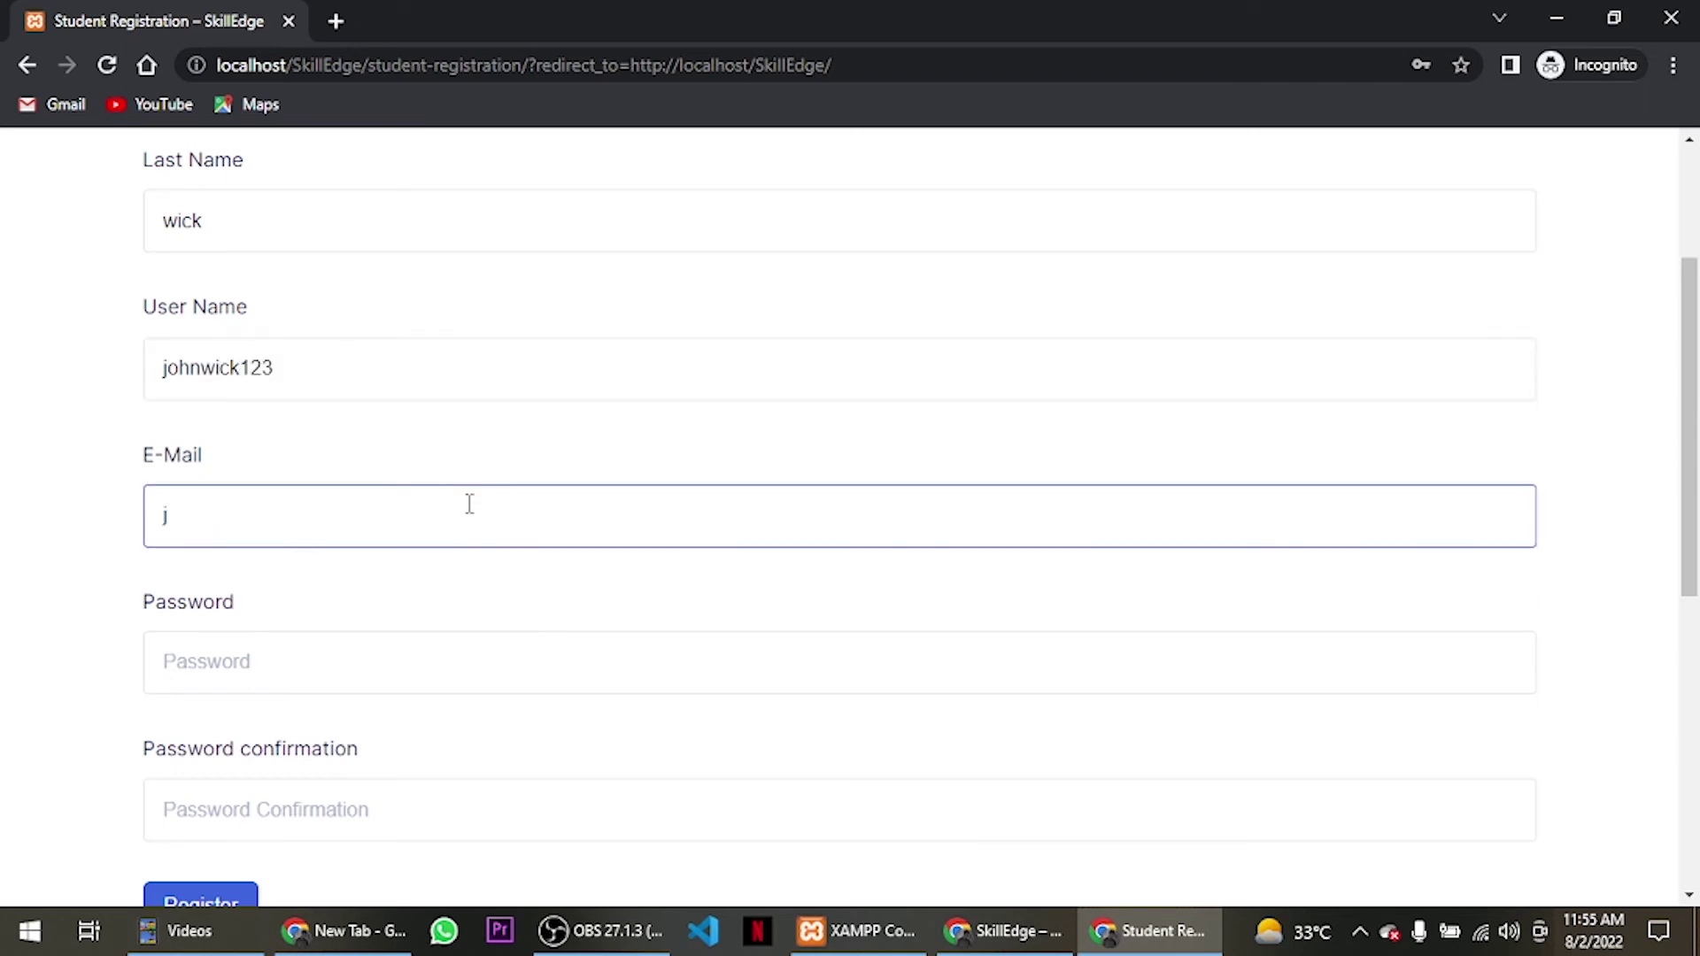
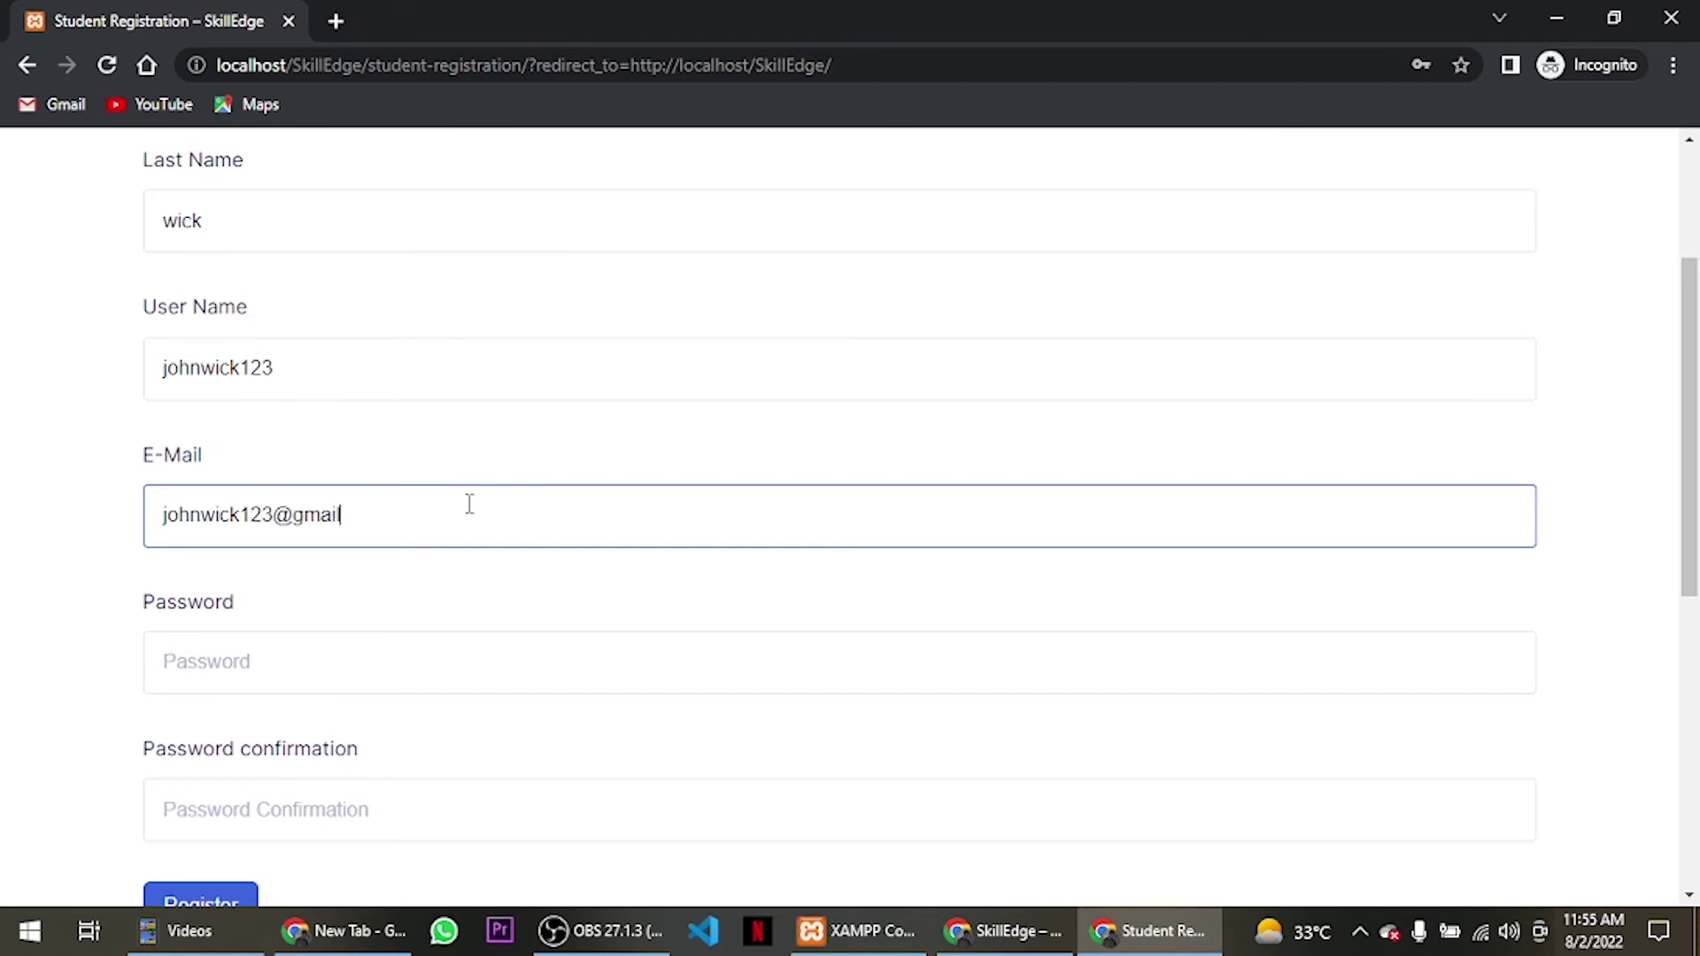
Enter and confirm the account password, then submit the registration.
{"action": "scroll", "coordinate": [470, 504], "scroll_direction": "down", "scroll_amount": 3}
{"action": "left_click", "coordinate": [404, 427]}
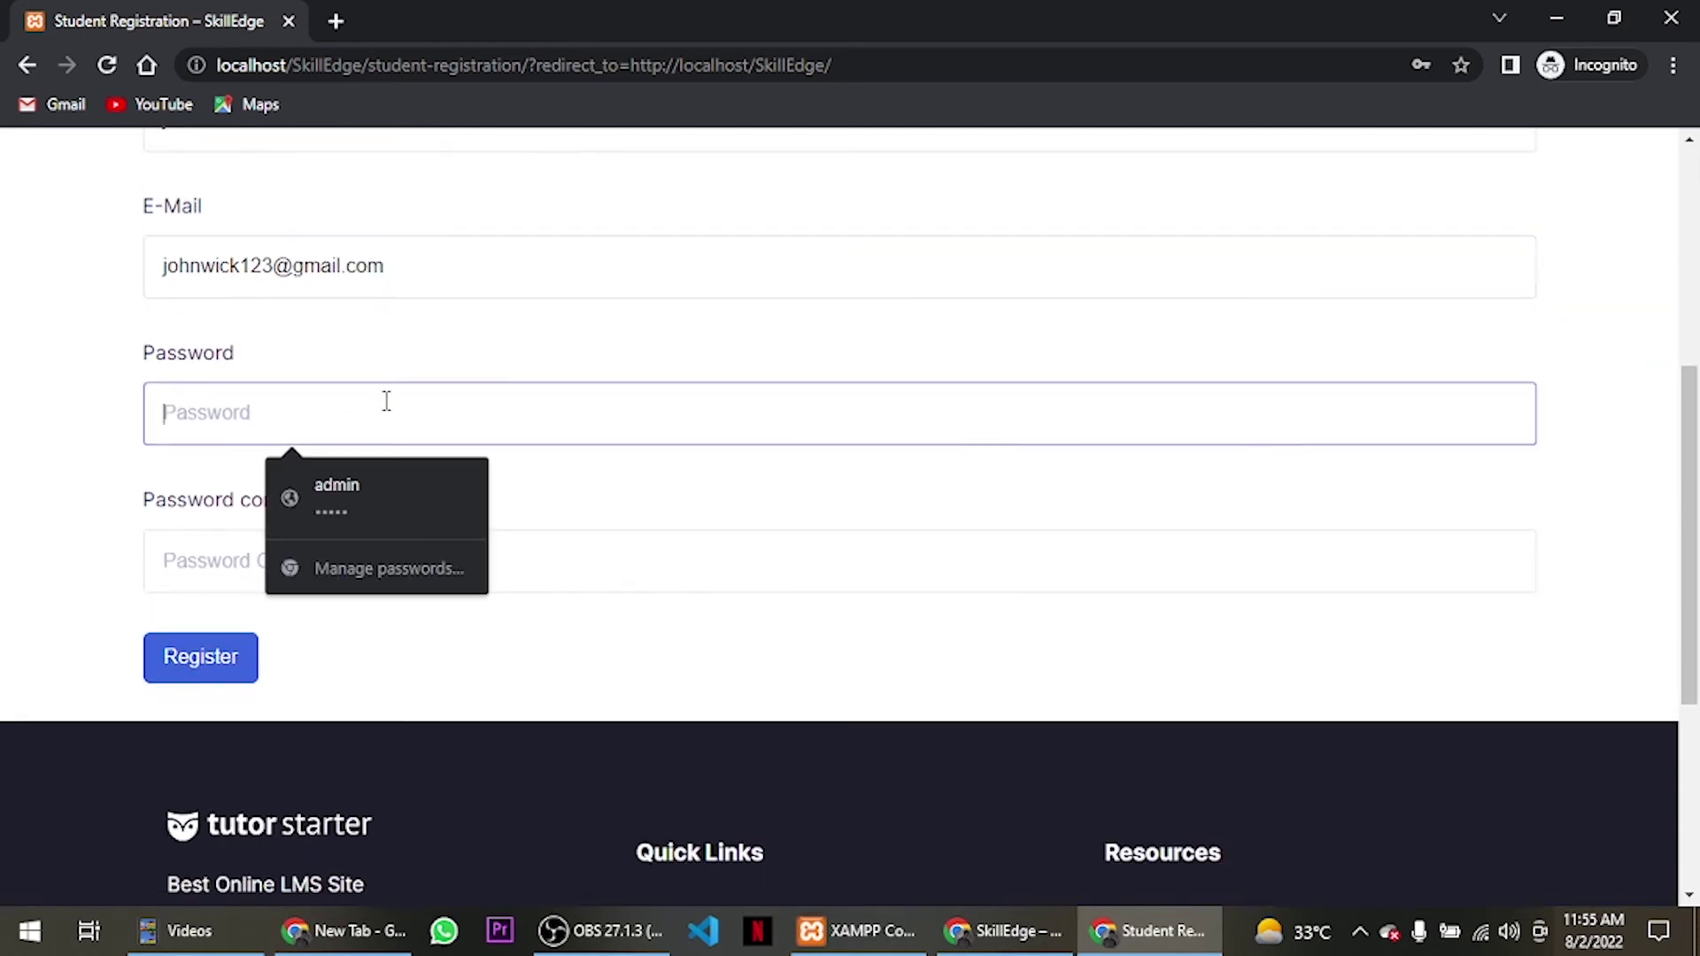
{"action": "type", "text": "1"}
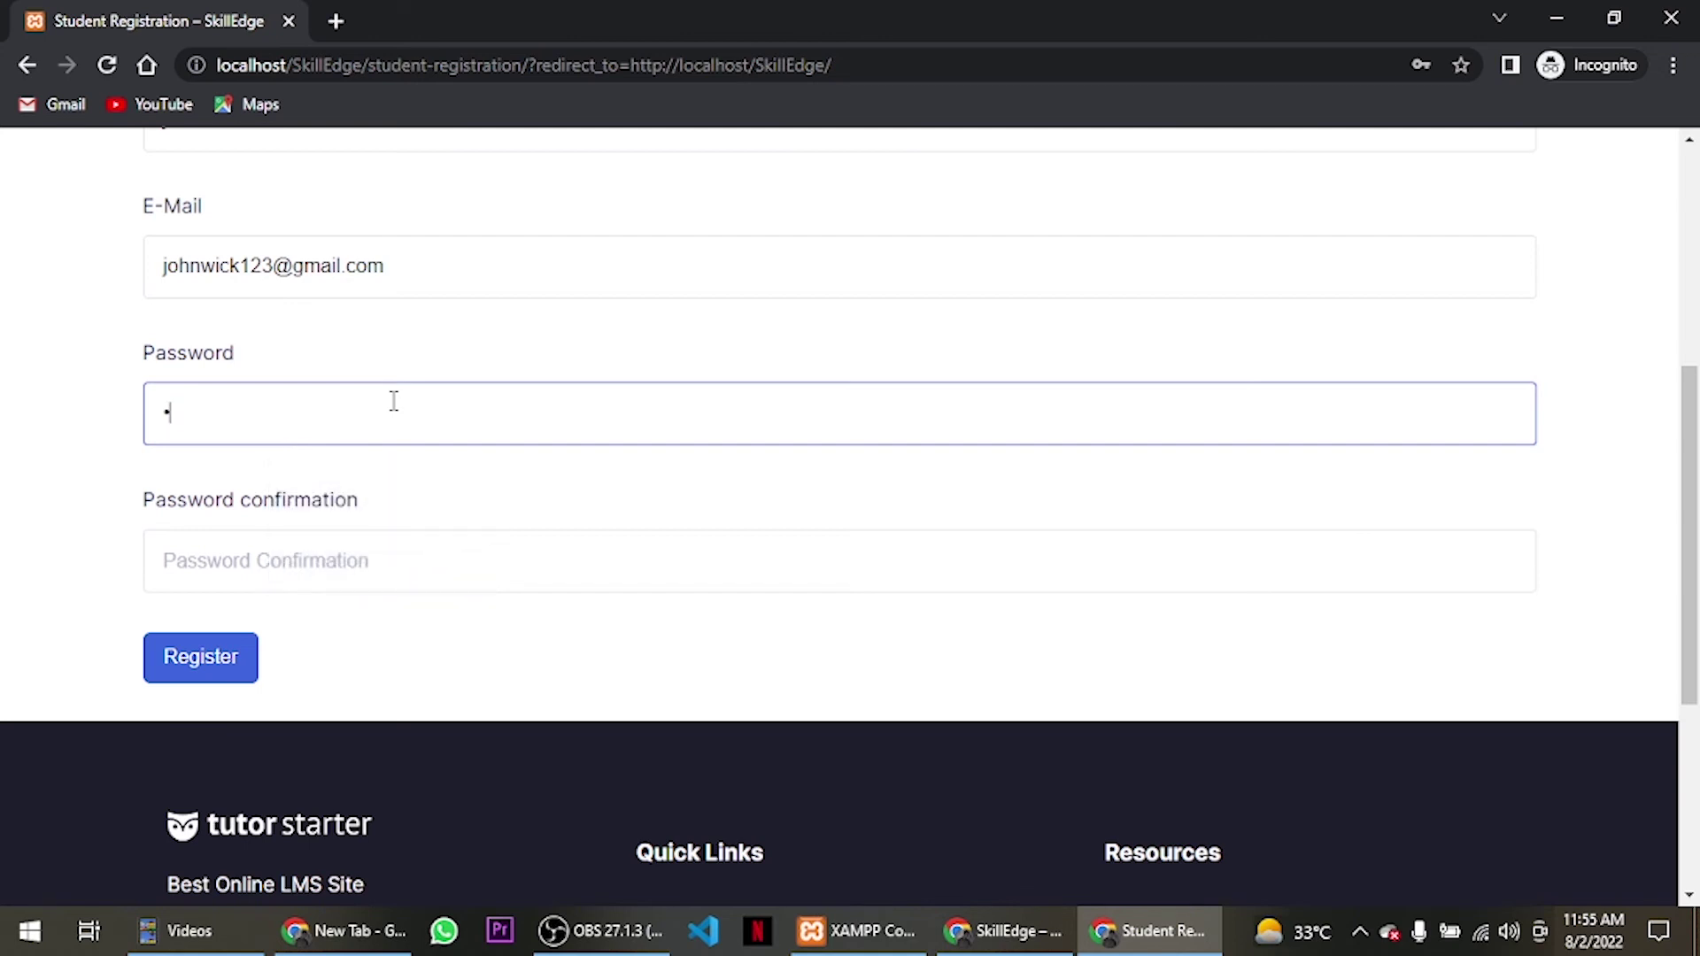
{"action": "left_click", "coordinate": [300, 553]}
{"action": "type", "text": "1234"}
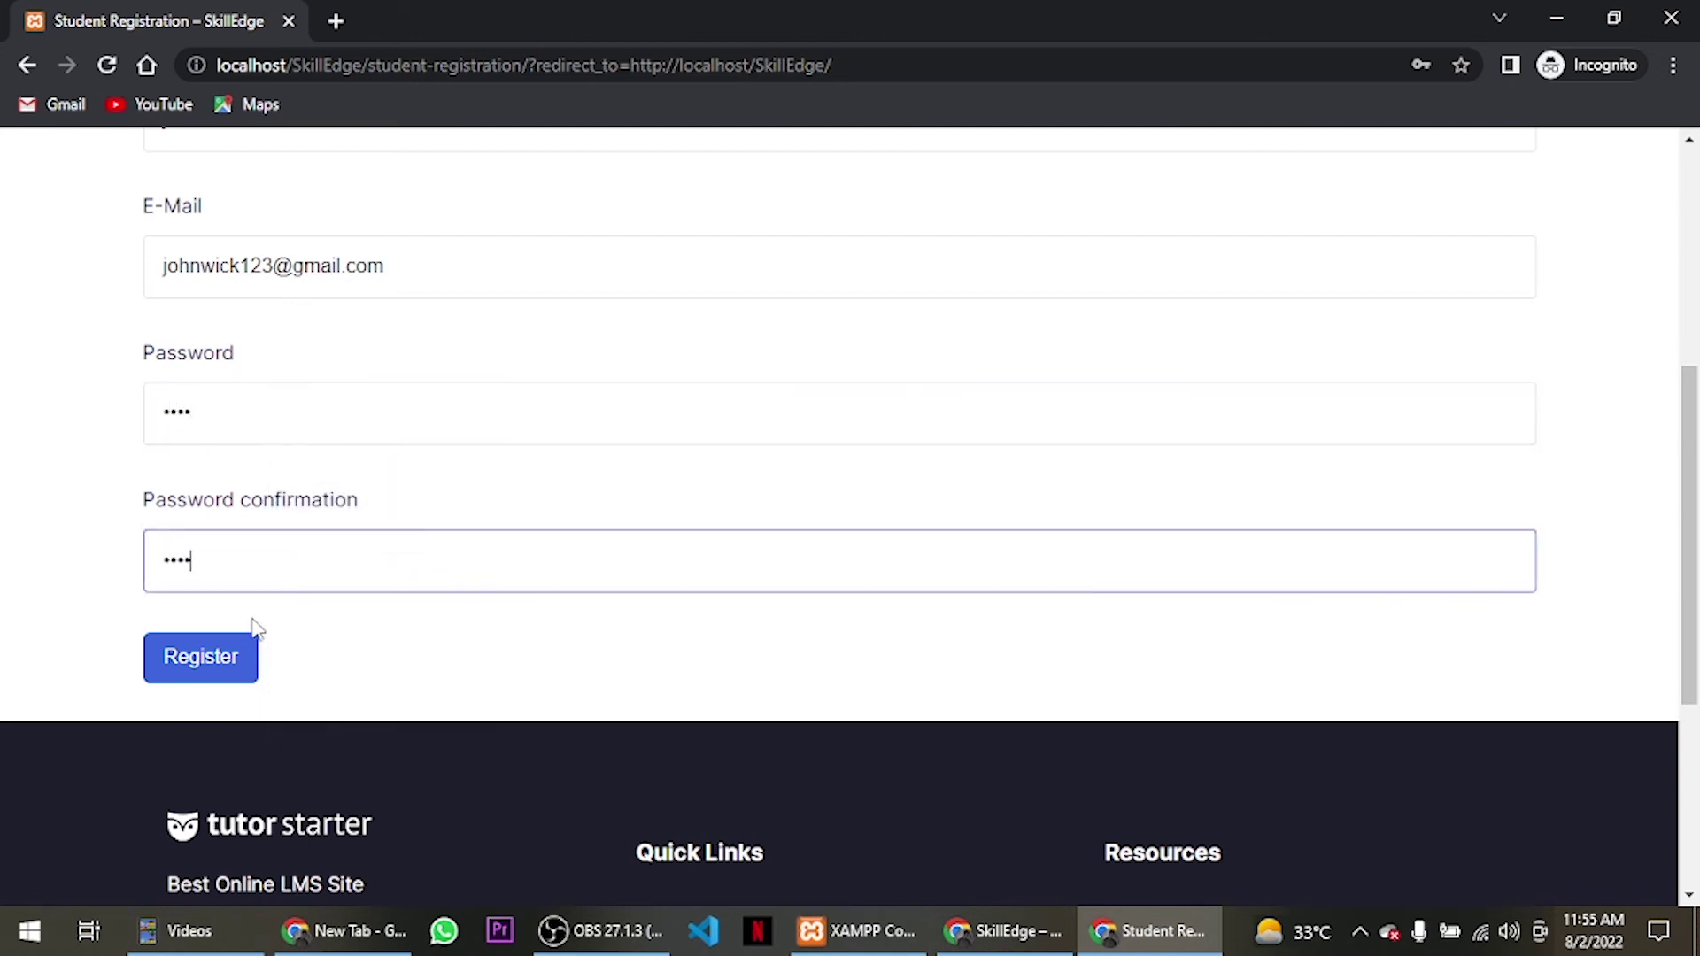
{"action": "left_click", "coordinate": [236, 658]}
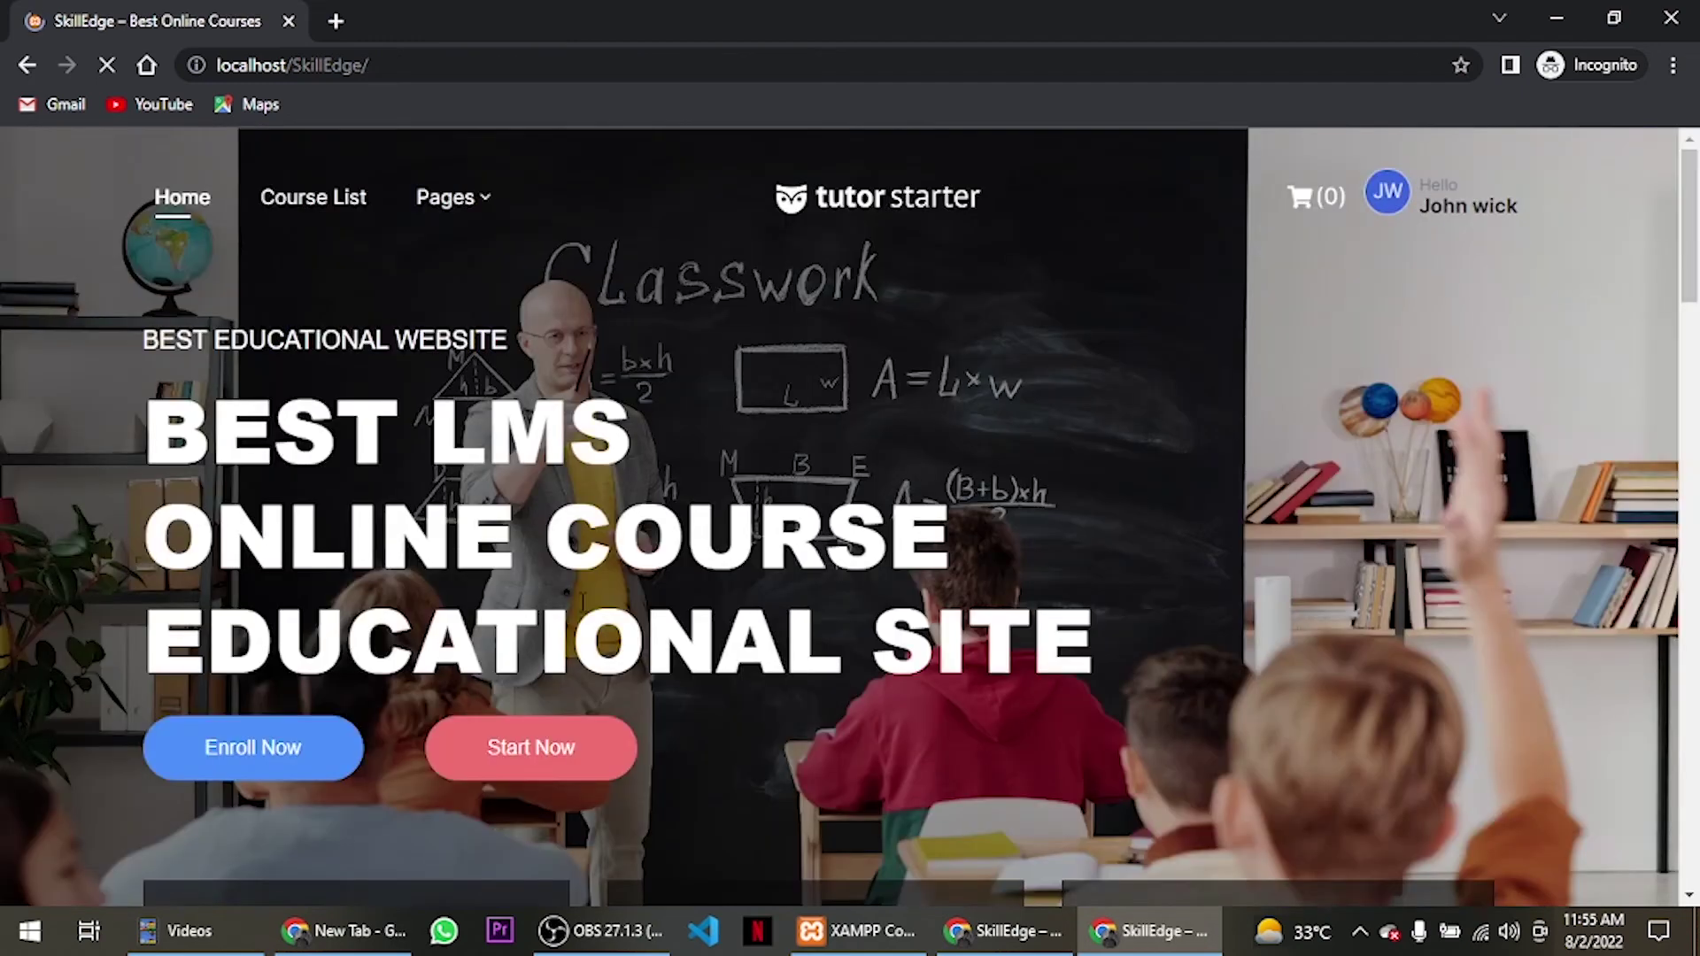
Add JavaScript Tutorial for Beginners to the cart and open the cart.
{"action": "scroll", "coordinate": [1071, 342], "scroll_direction": "down", "scroll_amount": 15}
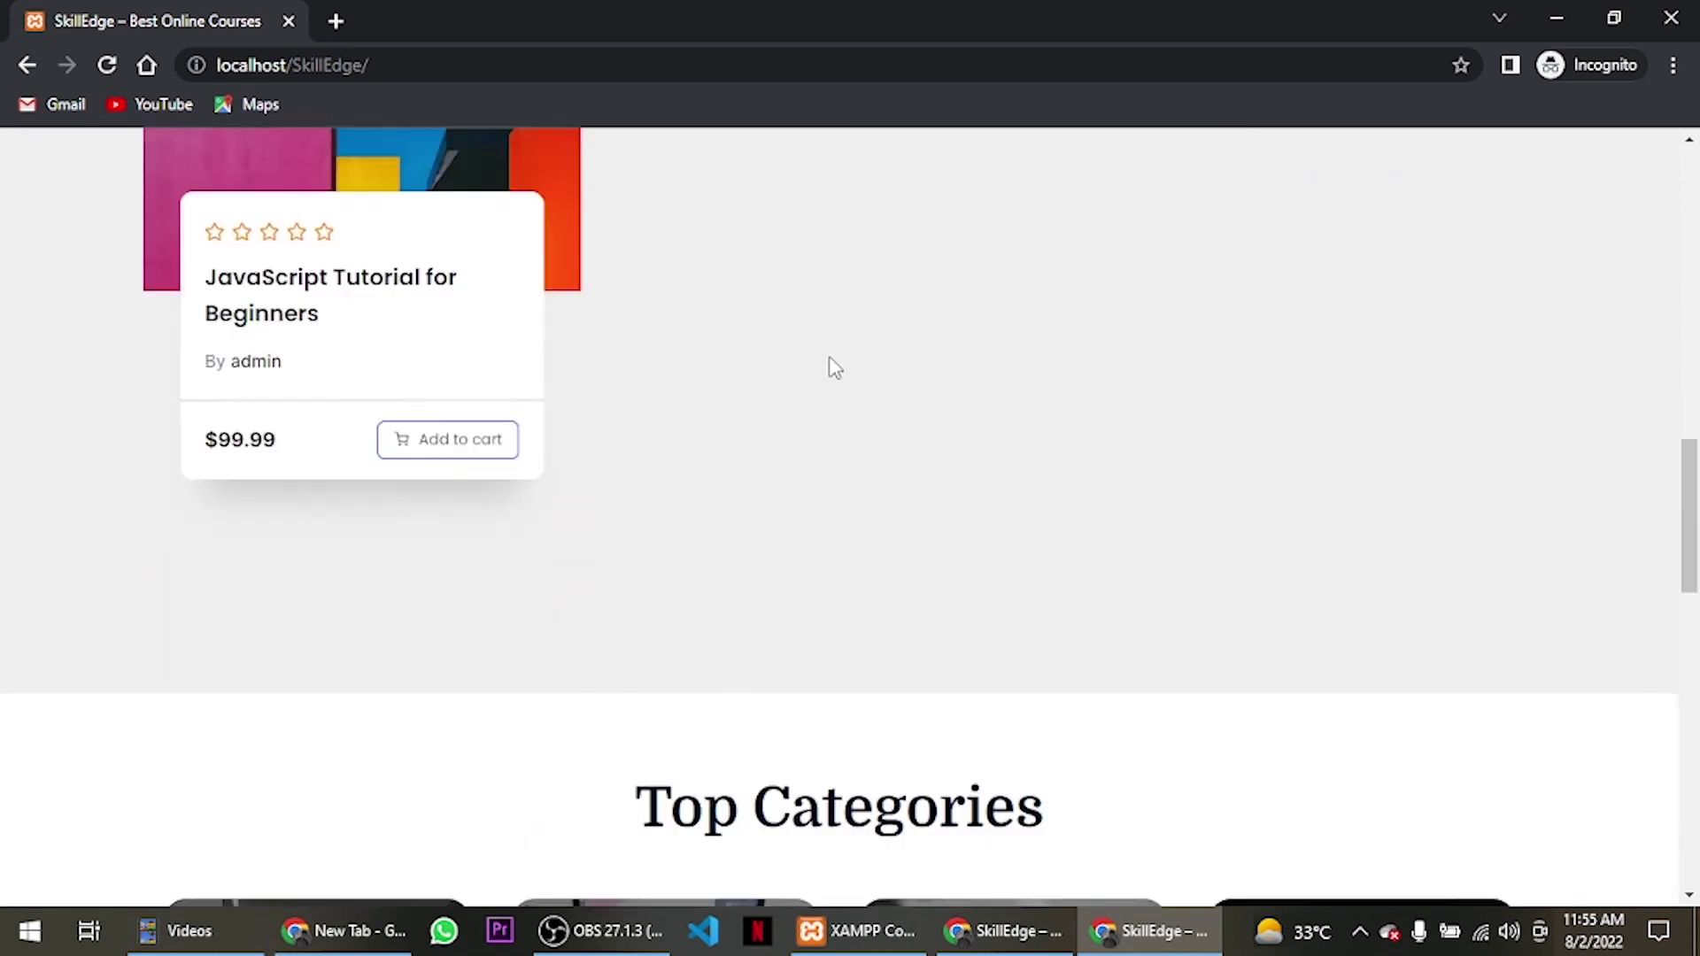
{"action": "scroll", "coordinate": [832, 368], "scroll_direction": "up", "scroll_amount": 2}
{"action": "left_click", "coordinate": [493, 665]}
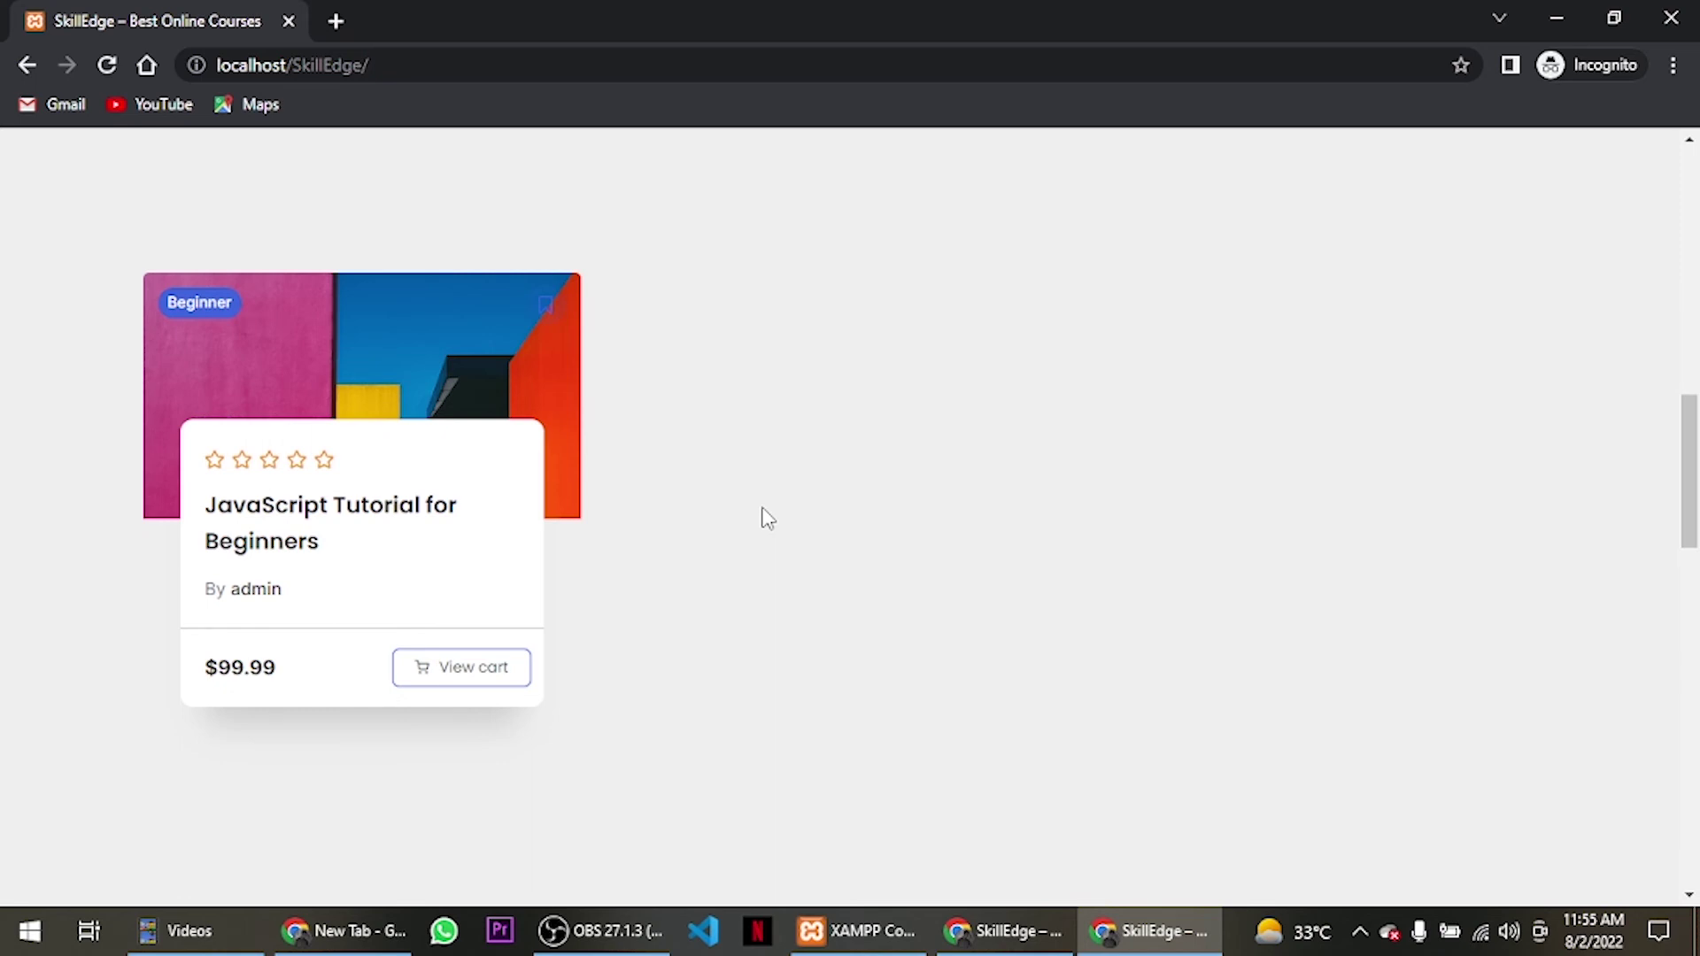
{"action": "scroll", "coordinate": [402, 558], "scroll_direction": "down", "scroll_amount": 4}
{"action": "left_click", "coordinate": [472, 286]}
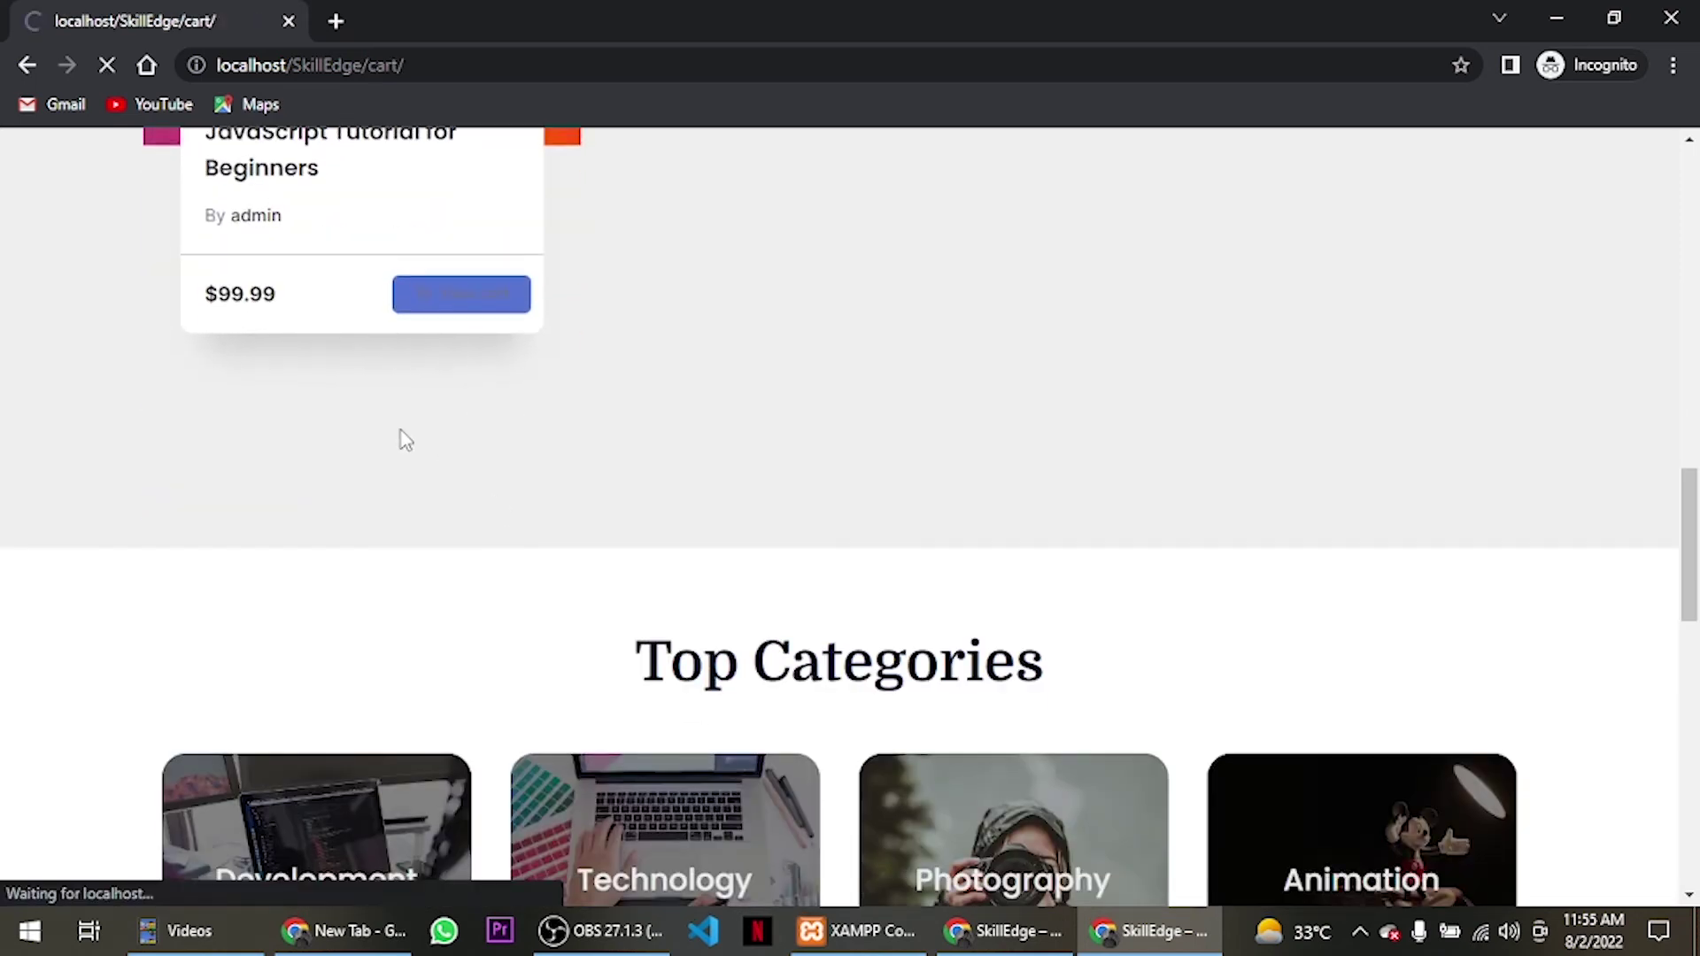
Review the $99.99 course plus GST 10% totalling $109.99, then proceed to checkout.
{"action": "scroll", "coordinate": [469, 379], "scroll_direction": "down", "scroll_amount": 3}
{"action": "scroll", "coordinate": [1027, 392], "scroll_direction": "up", "scroll_amount": 3}
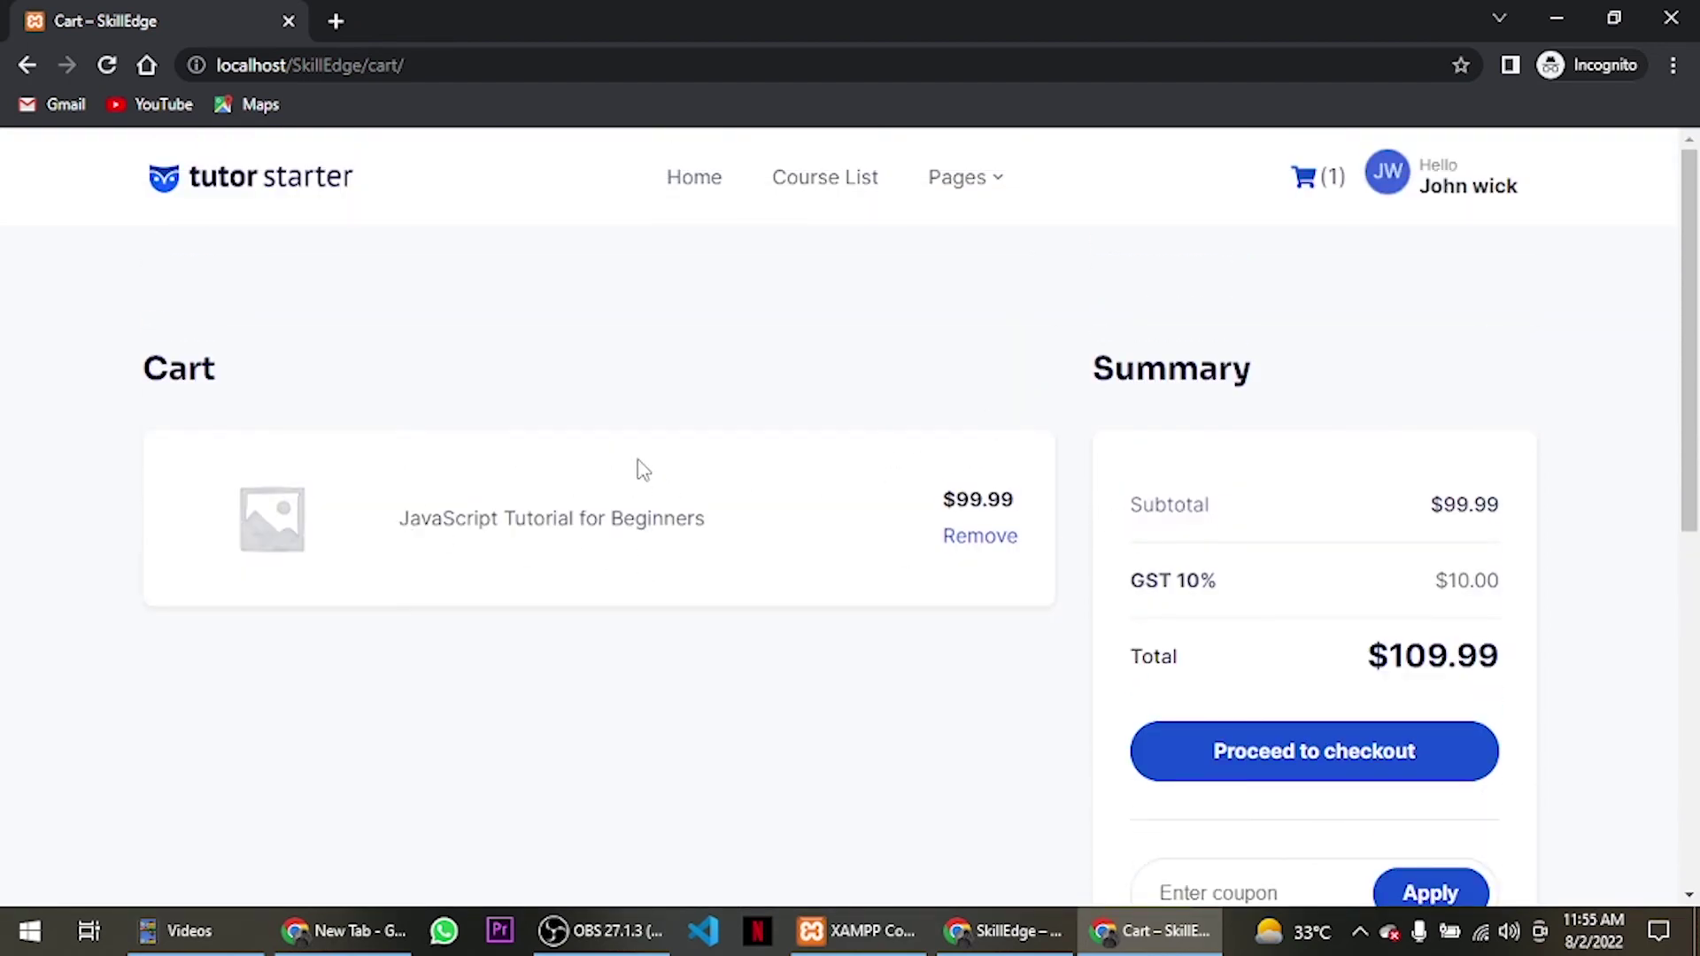
{"action": "scroll", "coordinate": [767, 452], "scroll_direction": "down", "scroll_amount": 3}
{"action": "scroll", "coordinate": [1128, 383], "scroll_direction": "up", "scroll_amount": 1}
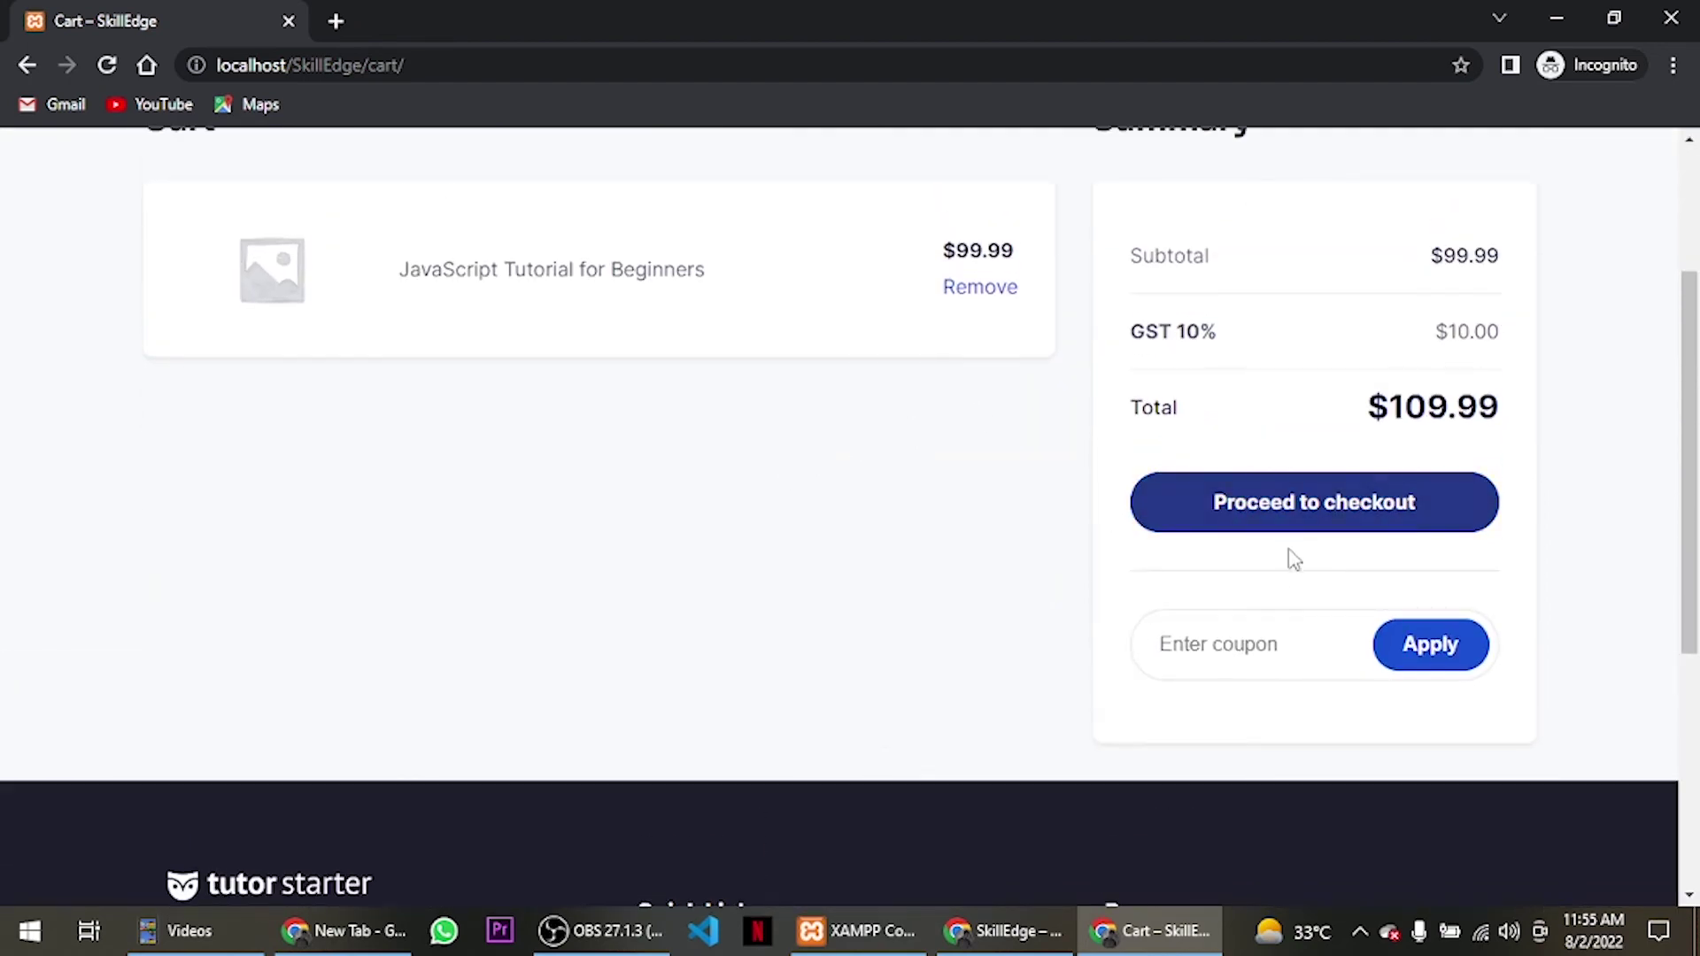
{"action": "scroll", "coordinate": [1293, 559], "scroll_direction": "up", "scroll_amount": 1}
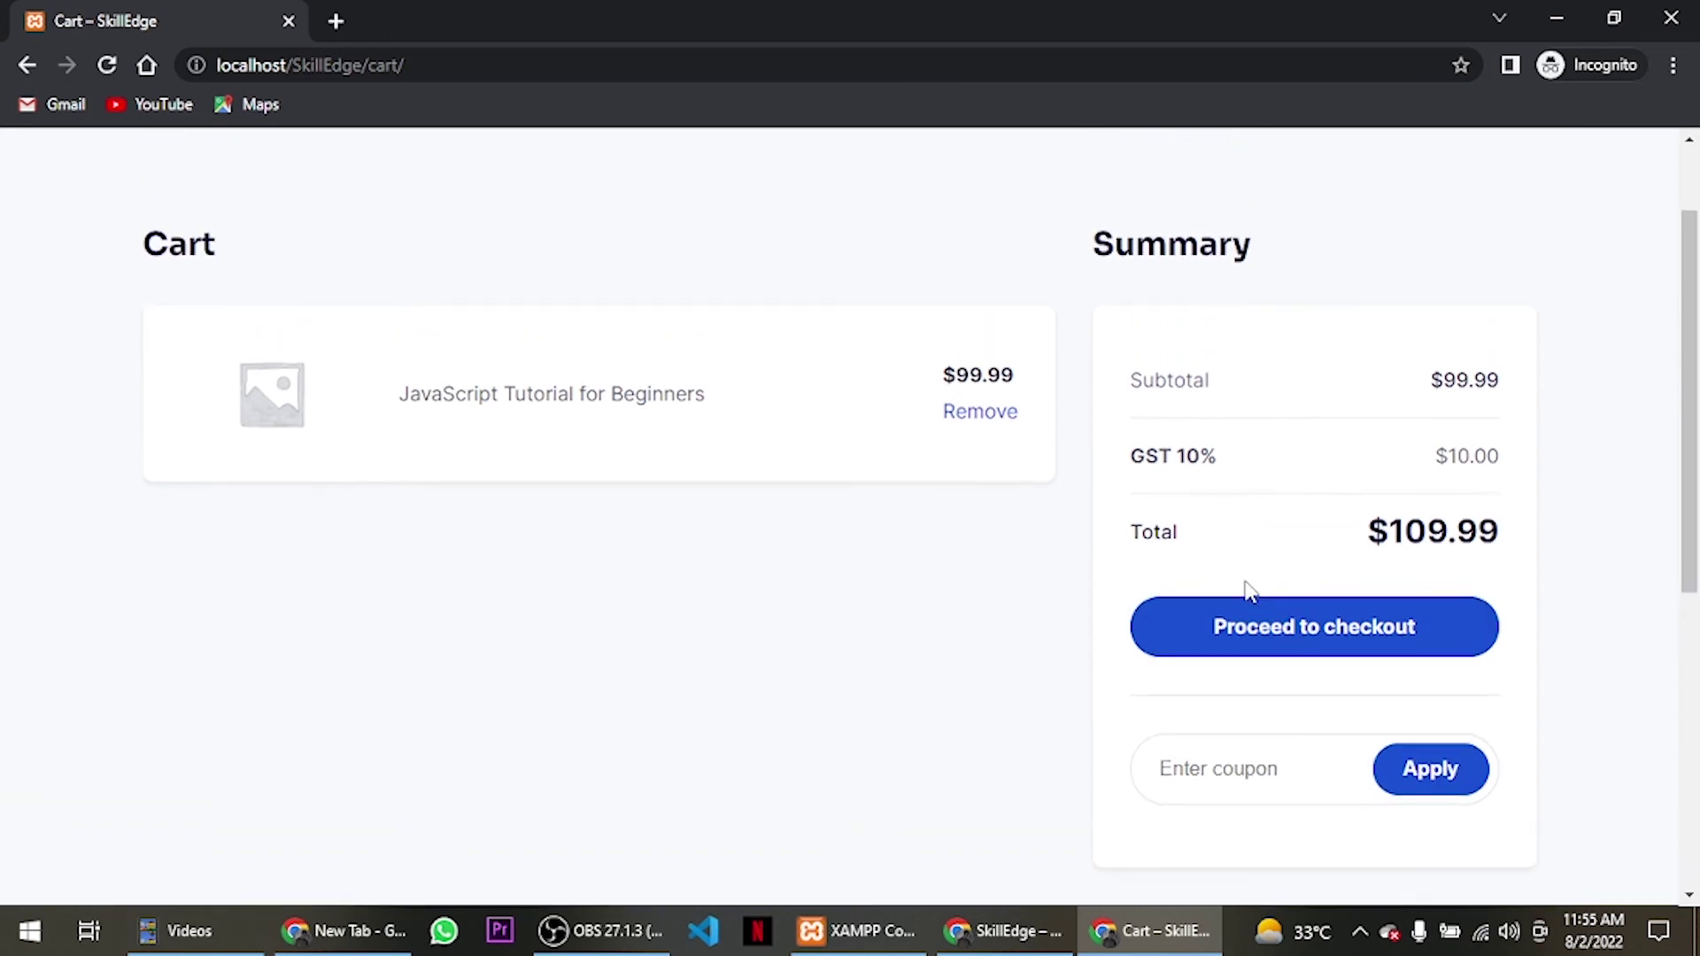
{"action": "left_click", "coordinate": [1247, 779]}
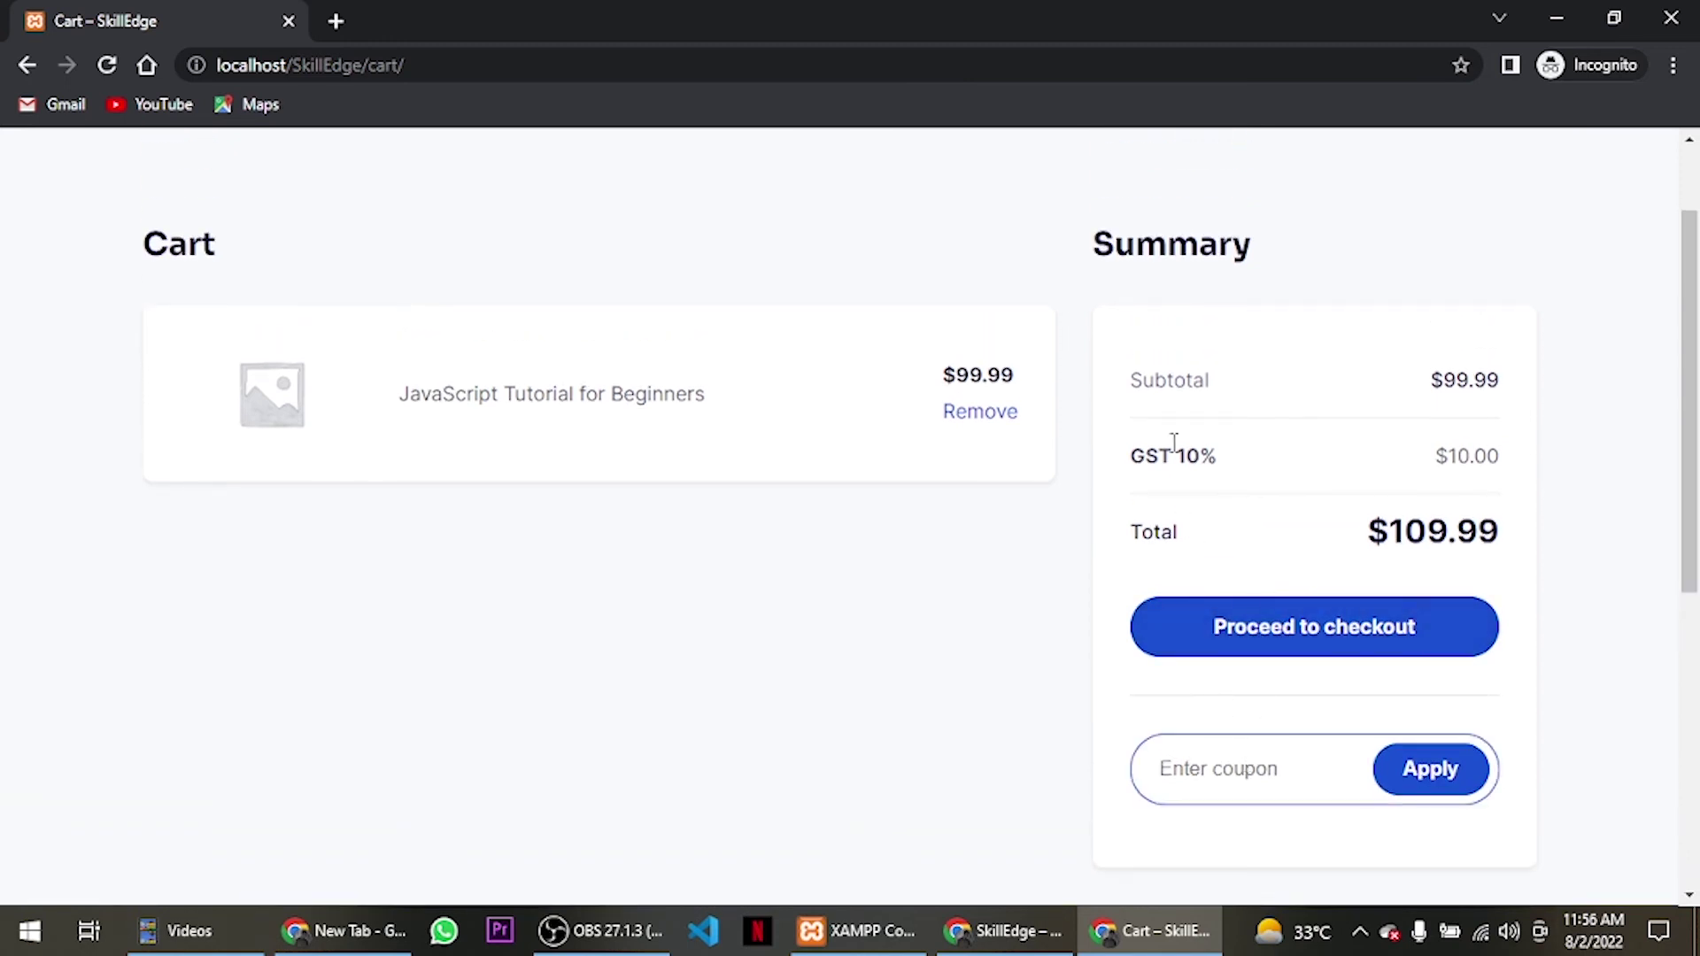
{"action": "left_click_drag", "start_coordinate": [1130, 455], "coordinate": [1229, 447]}
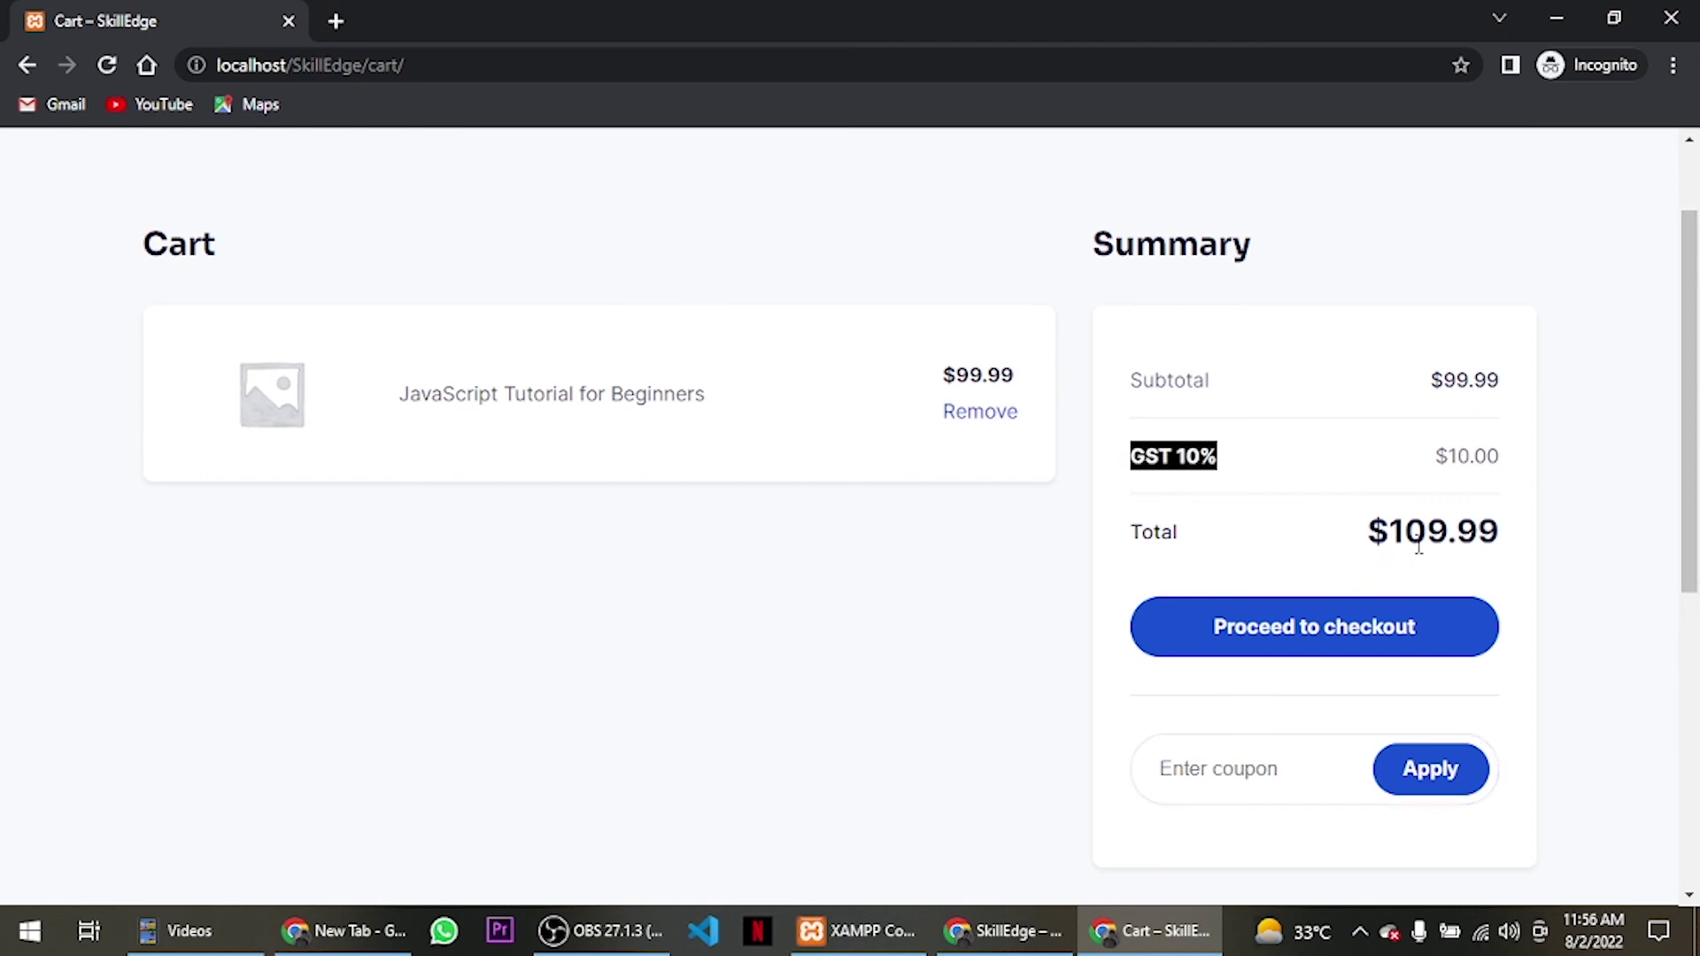
{"action": "left_click", "coordinate": [1275, 653]}
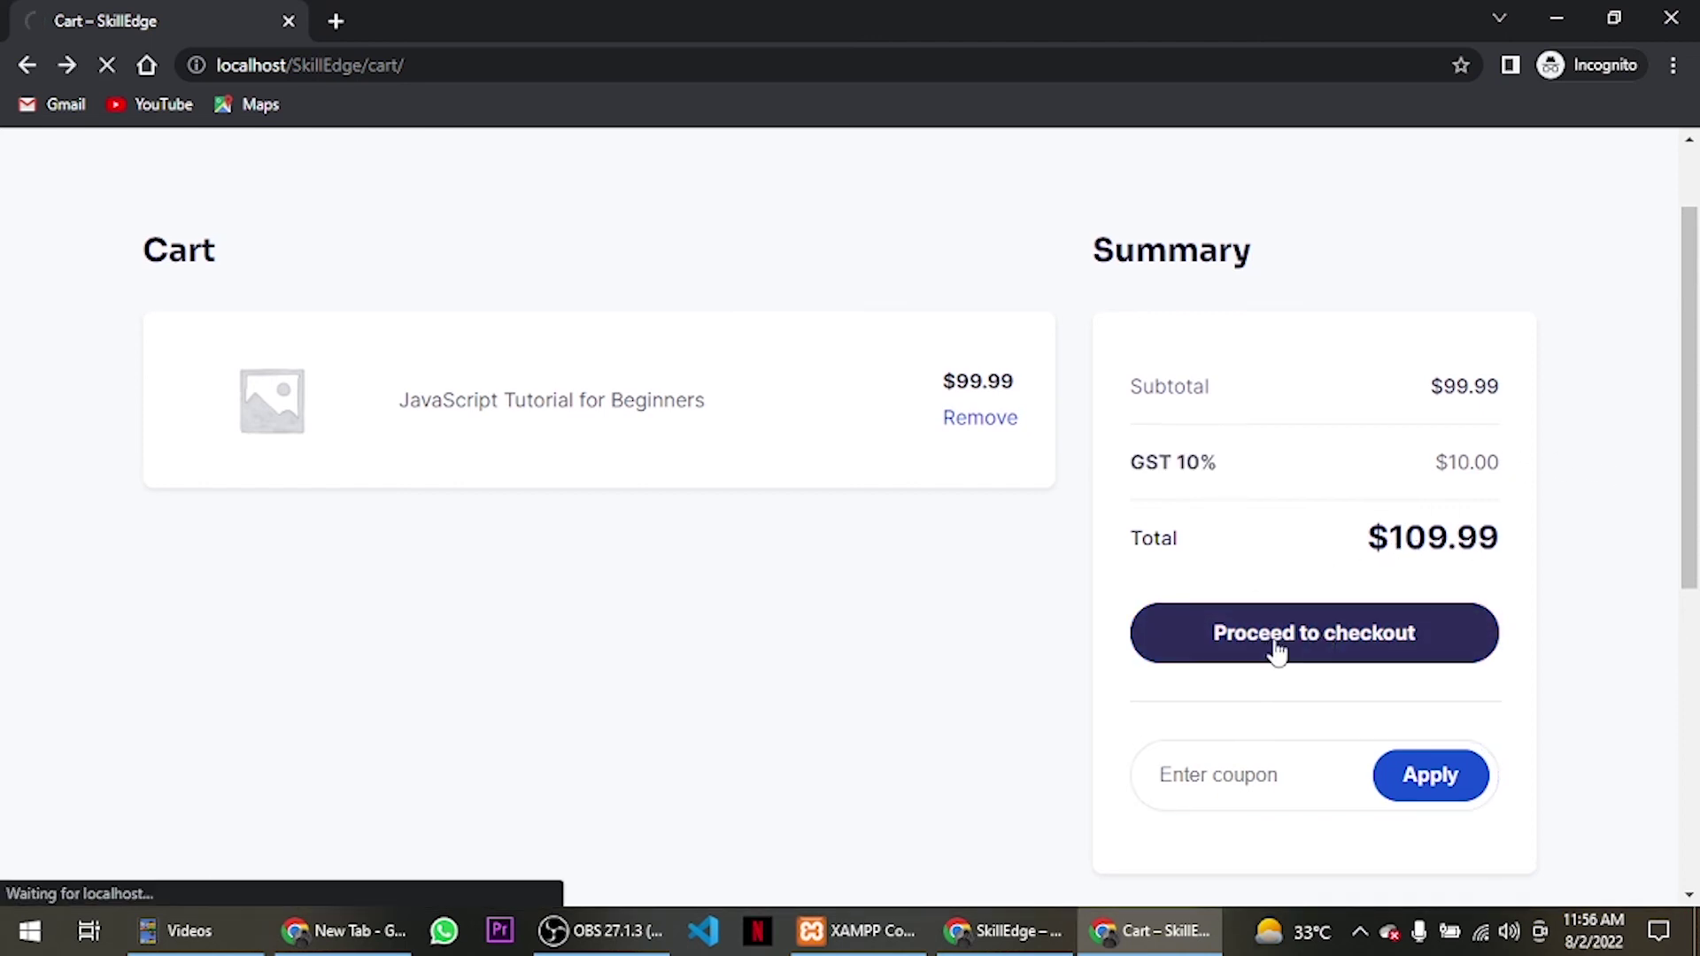
Choose JazzCash and attempt payment with blank billing details, triggering required-field errors.
{"action": "scroll", "coordinate": [747, 427], "scroll_direction": "down", "scroll_amount": 4}
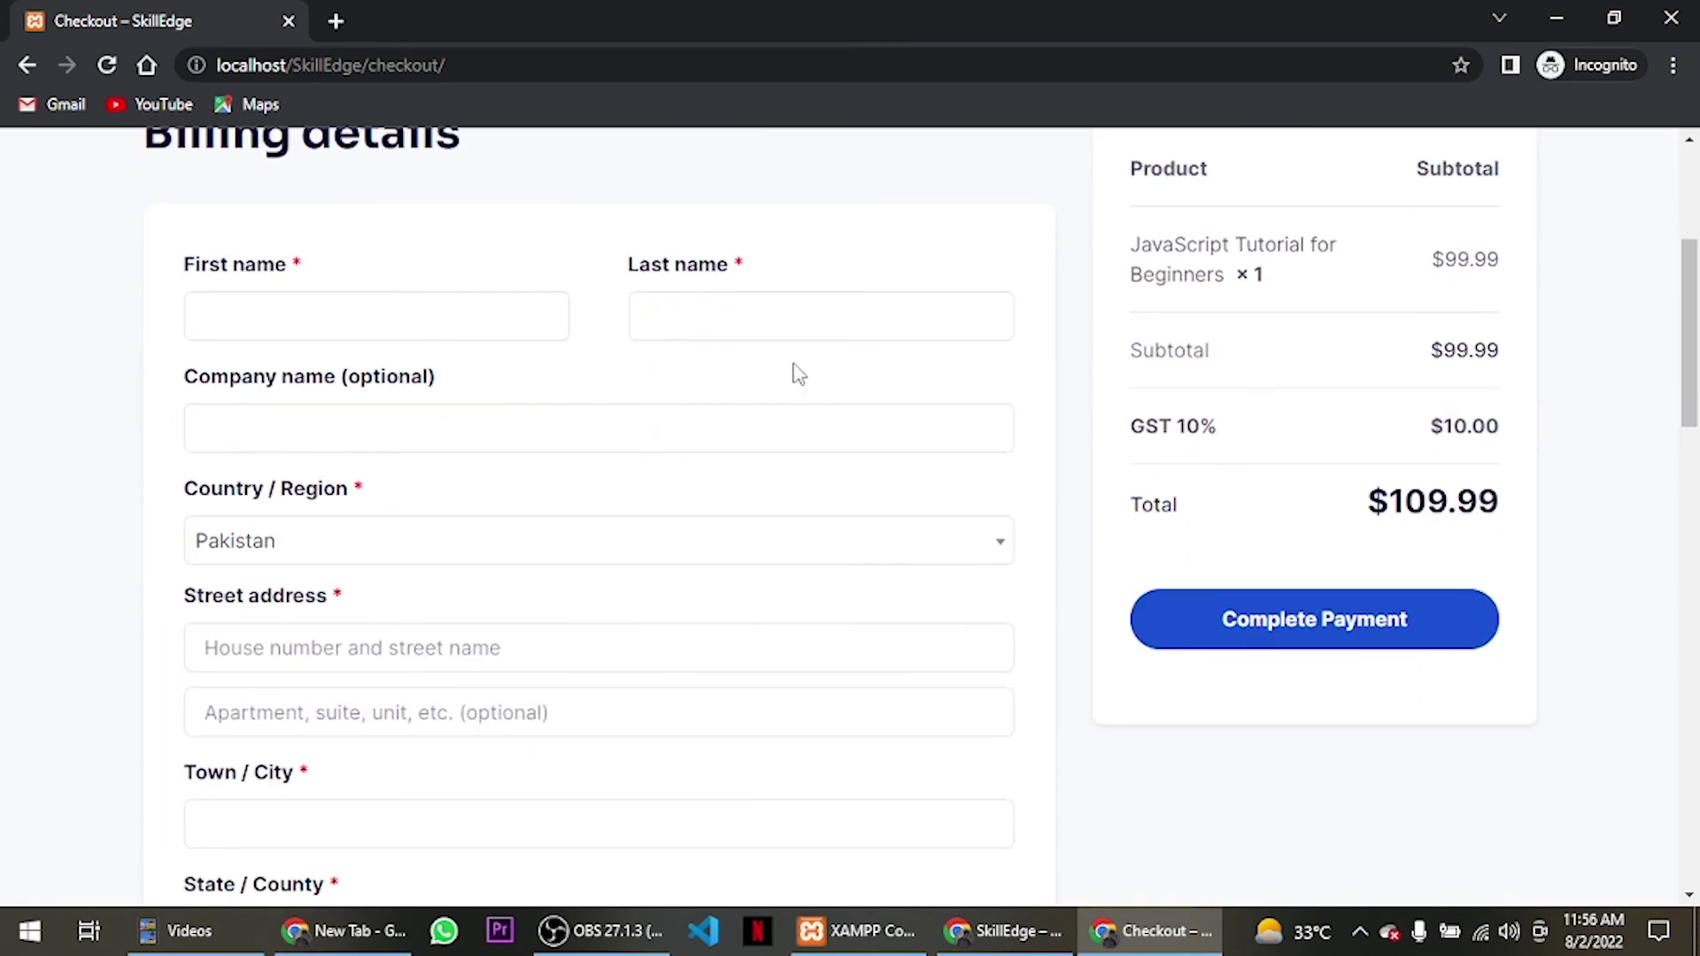
{"action": "scroll", "coordinate": [459, 448], "scroll_direction": "down", "scroll_amount": 10}
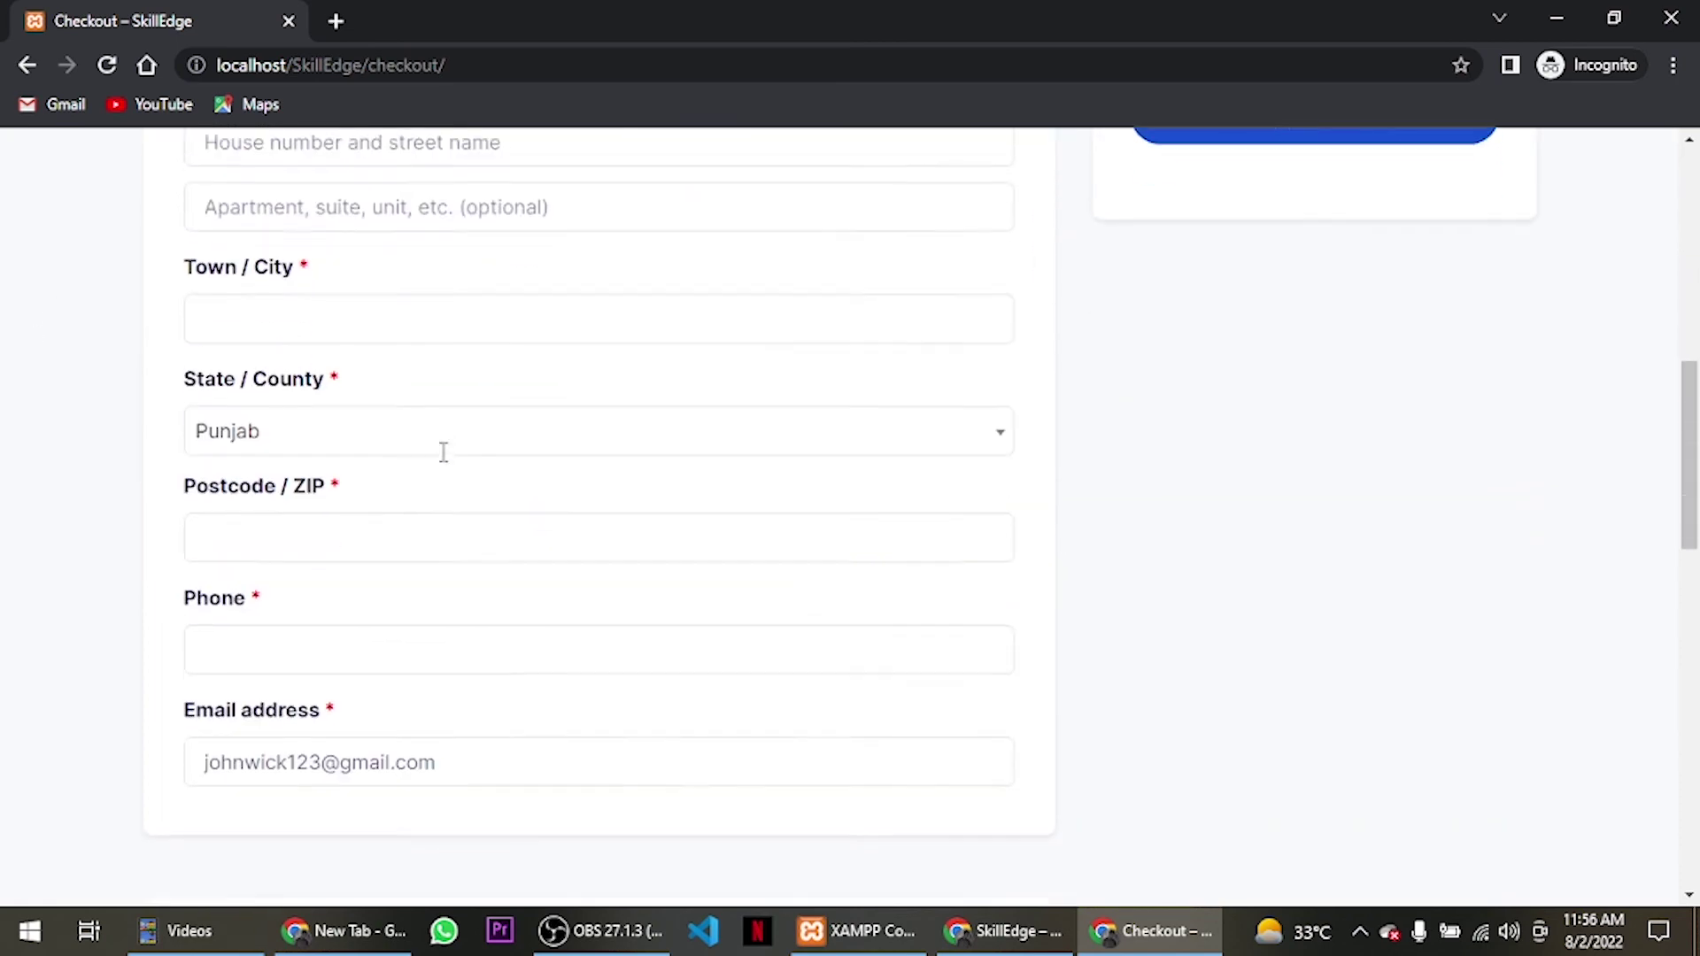
{"action": "scroll", "coordinate": [444, 452], "scroll_direction": "down", "scroll_amount": 3}
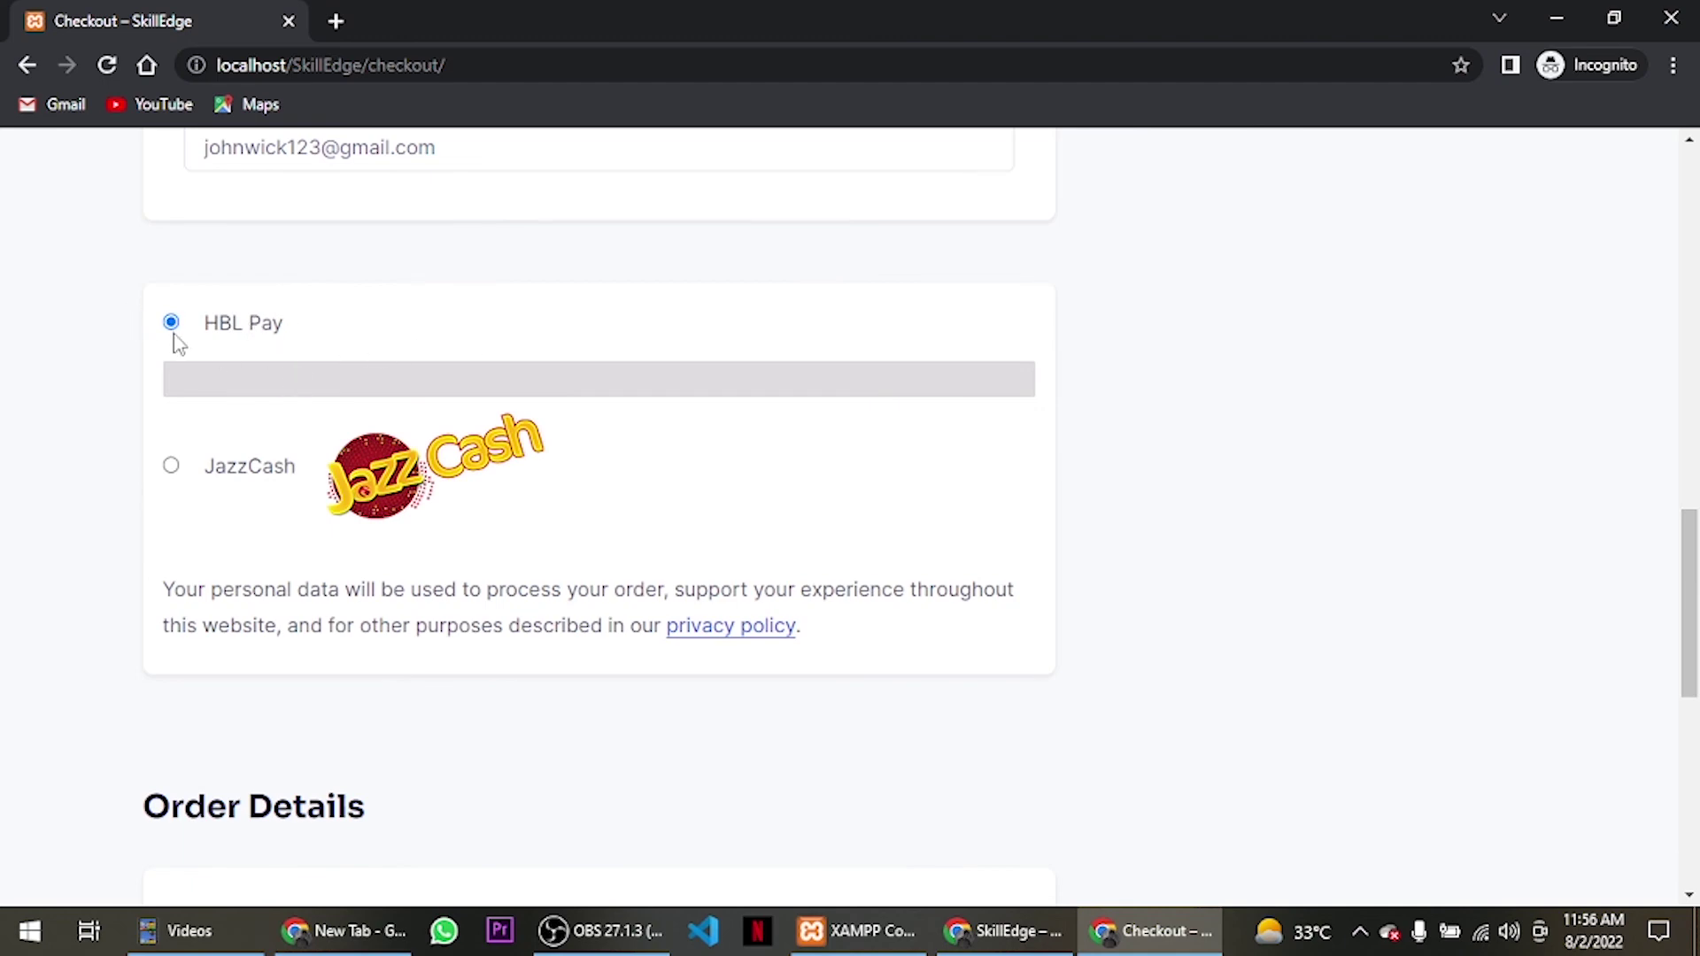
{"action": "left_click", "coordinate": [173, 466]}
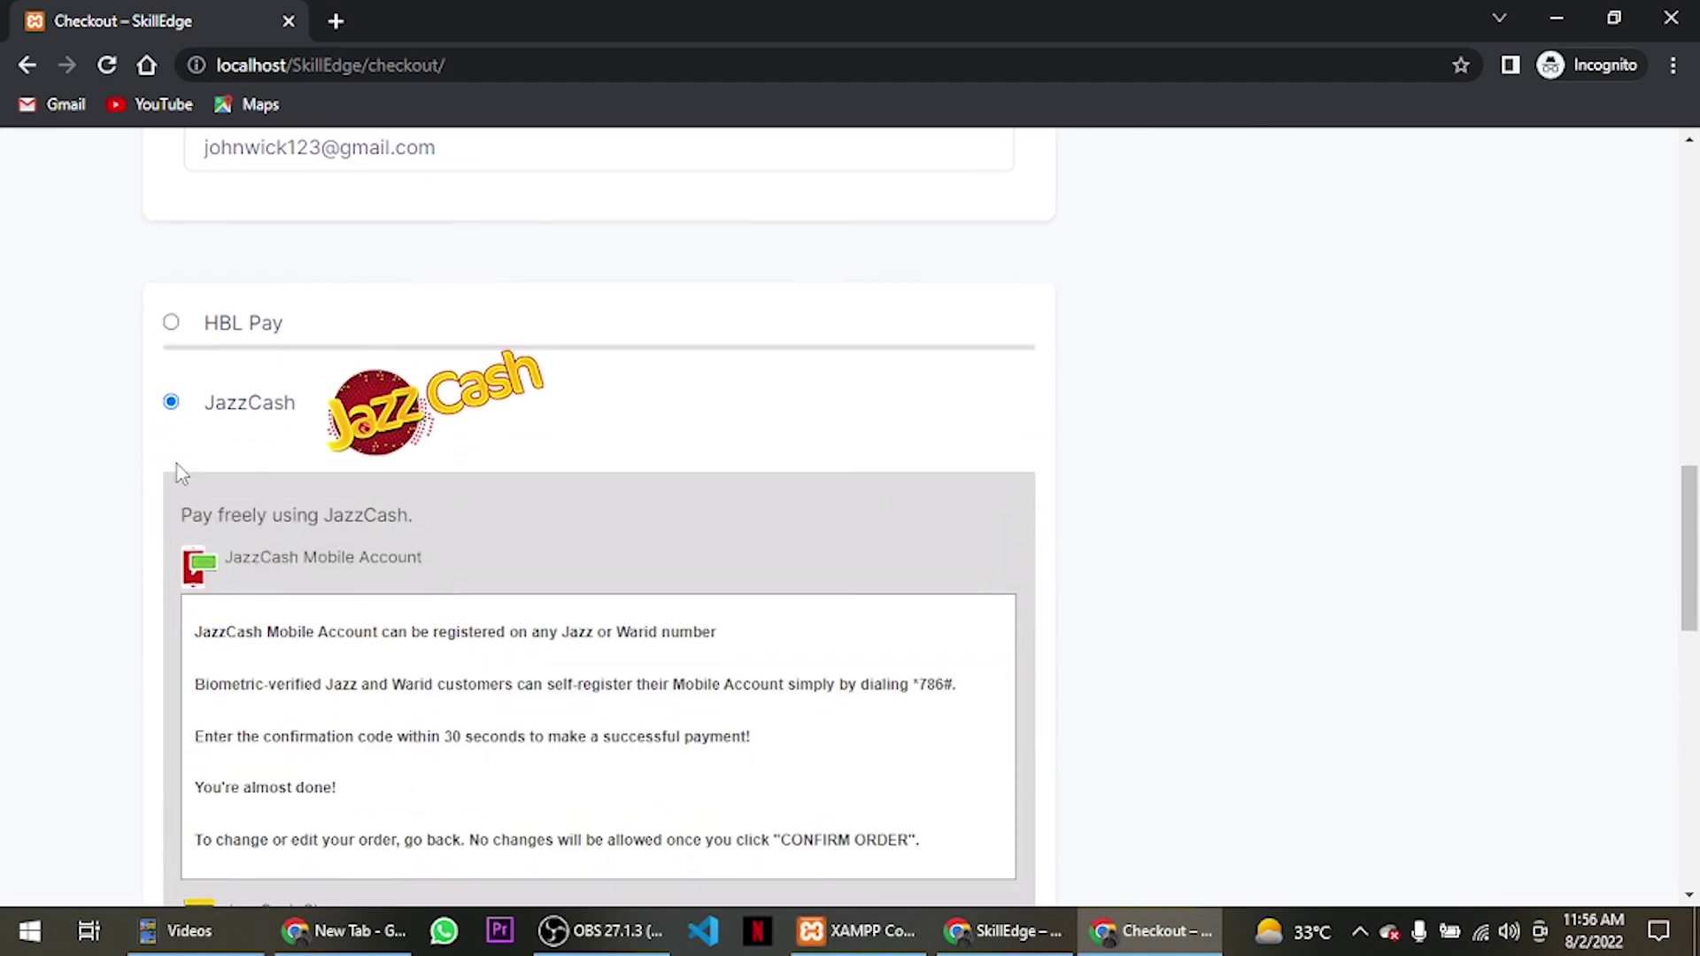
{"action": "scroll", "coordinate": [433, 535], "scroll_direction": "down", "scroll_amount": 4}
{"action": "scroll", "coordinate": [437, 532], "scroll_direction": "up", "scroll_amount": 10}
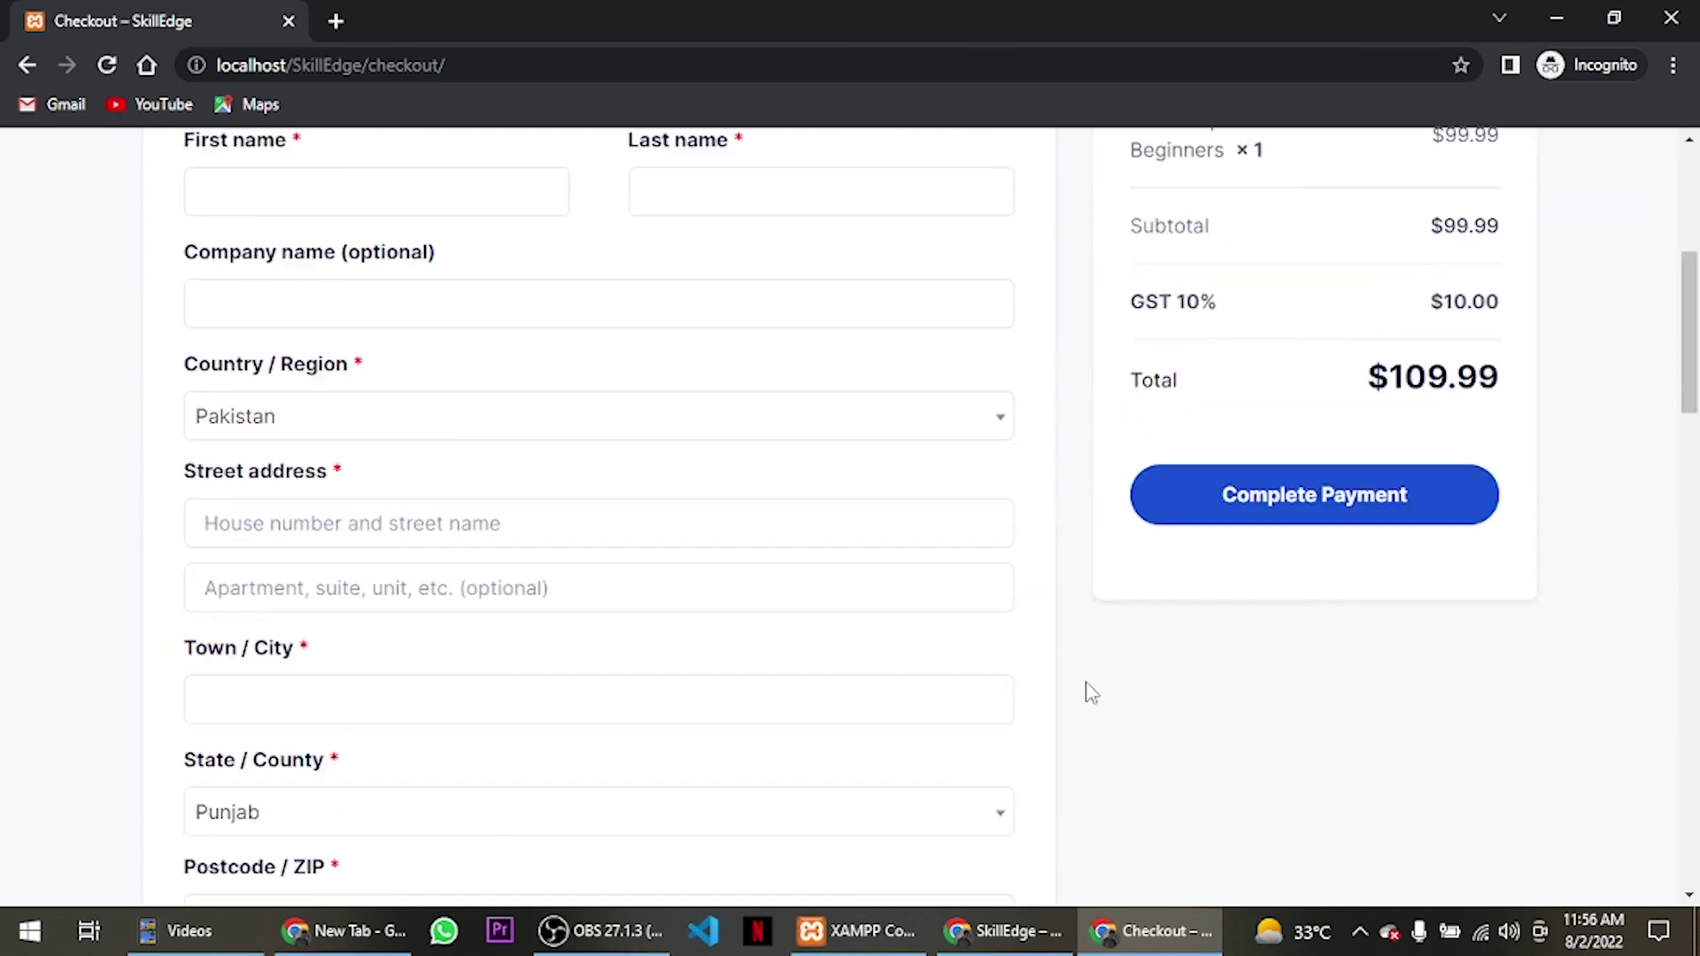
{"action": "scroll", "coordinate": [1291, 581], "scroll_direction": "up", "scroll_amount": 5}
{"action": "scroll", "coordinate": [1290, 581], "scroll_direction": "down", "scroll_amount": 8}
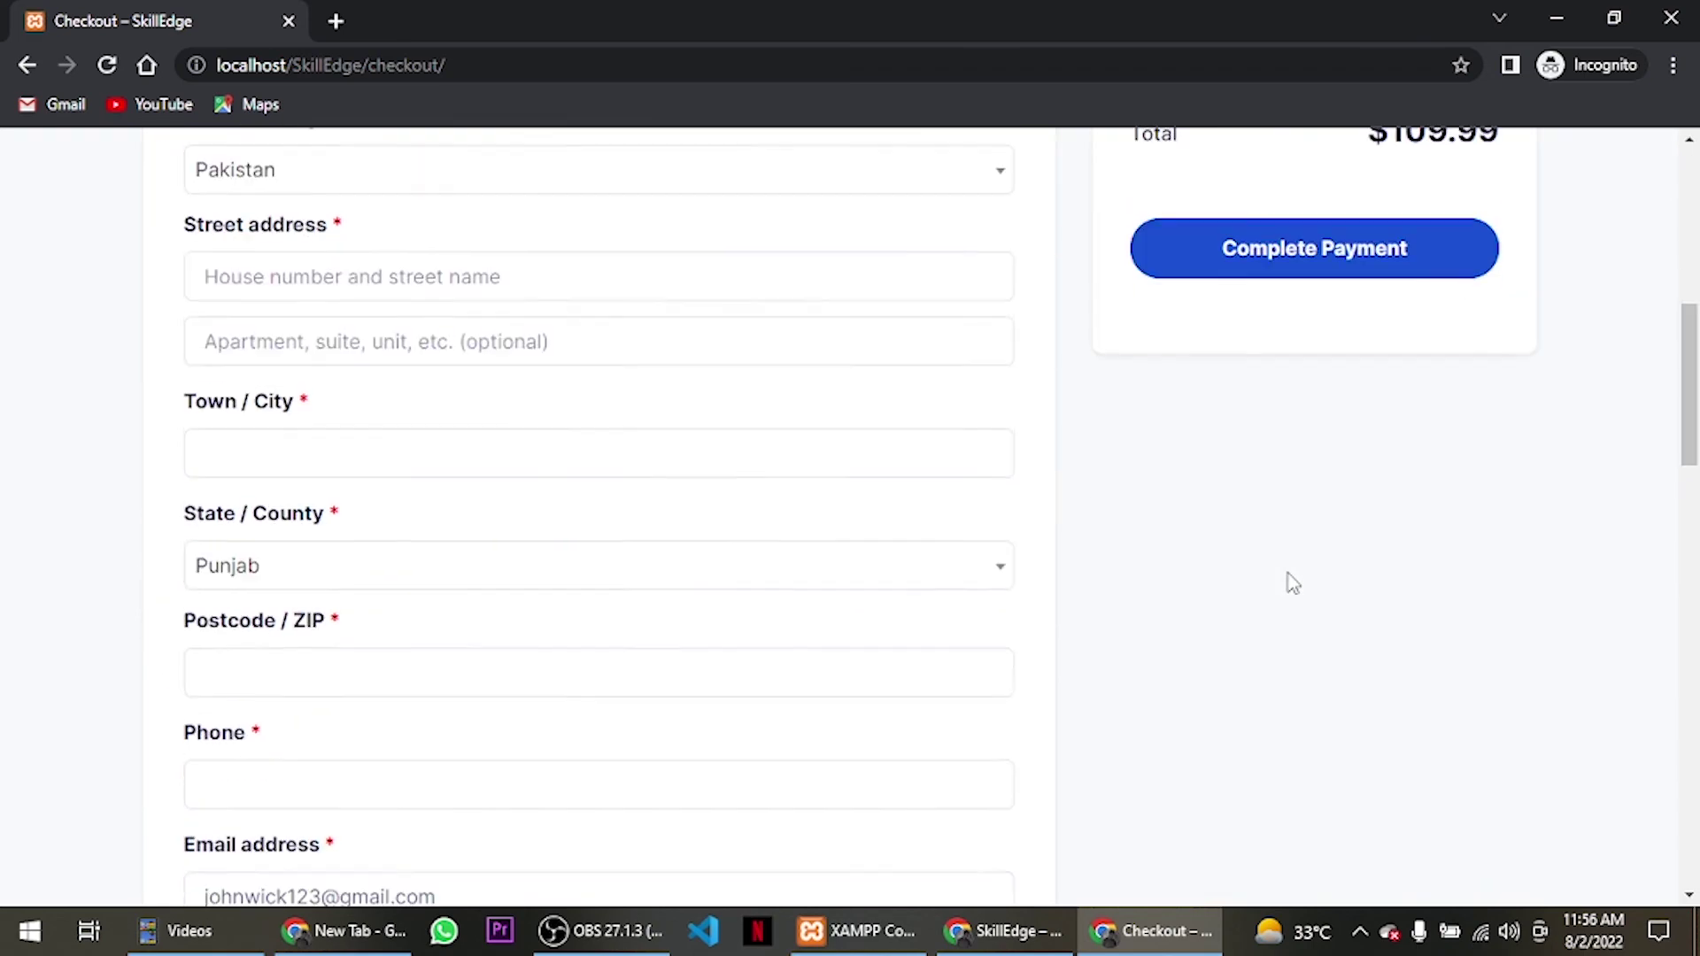
{"action": "left_click", "coordinate": [1314, 277]}
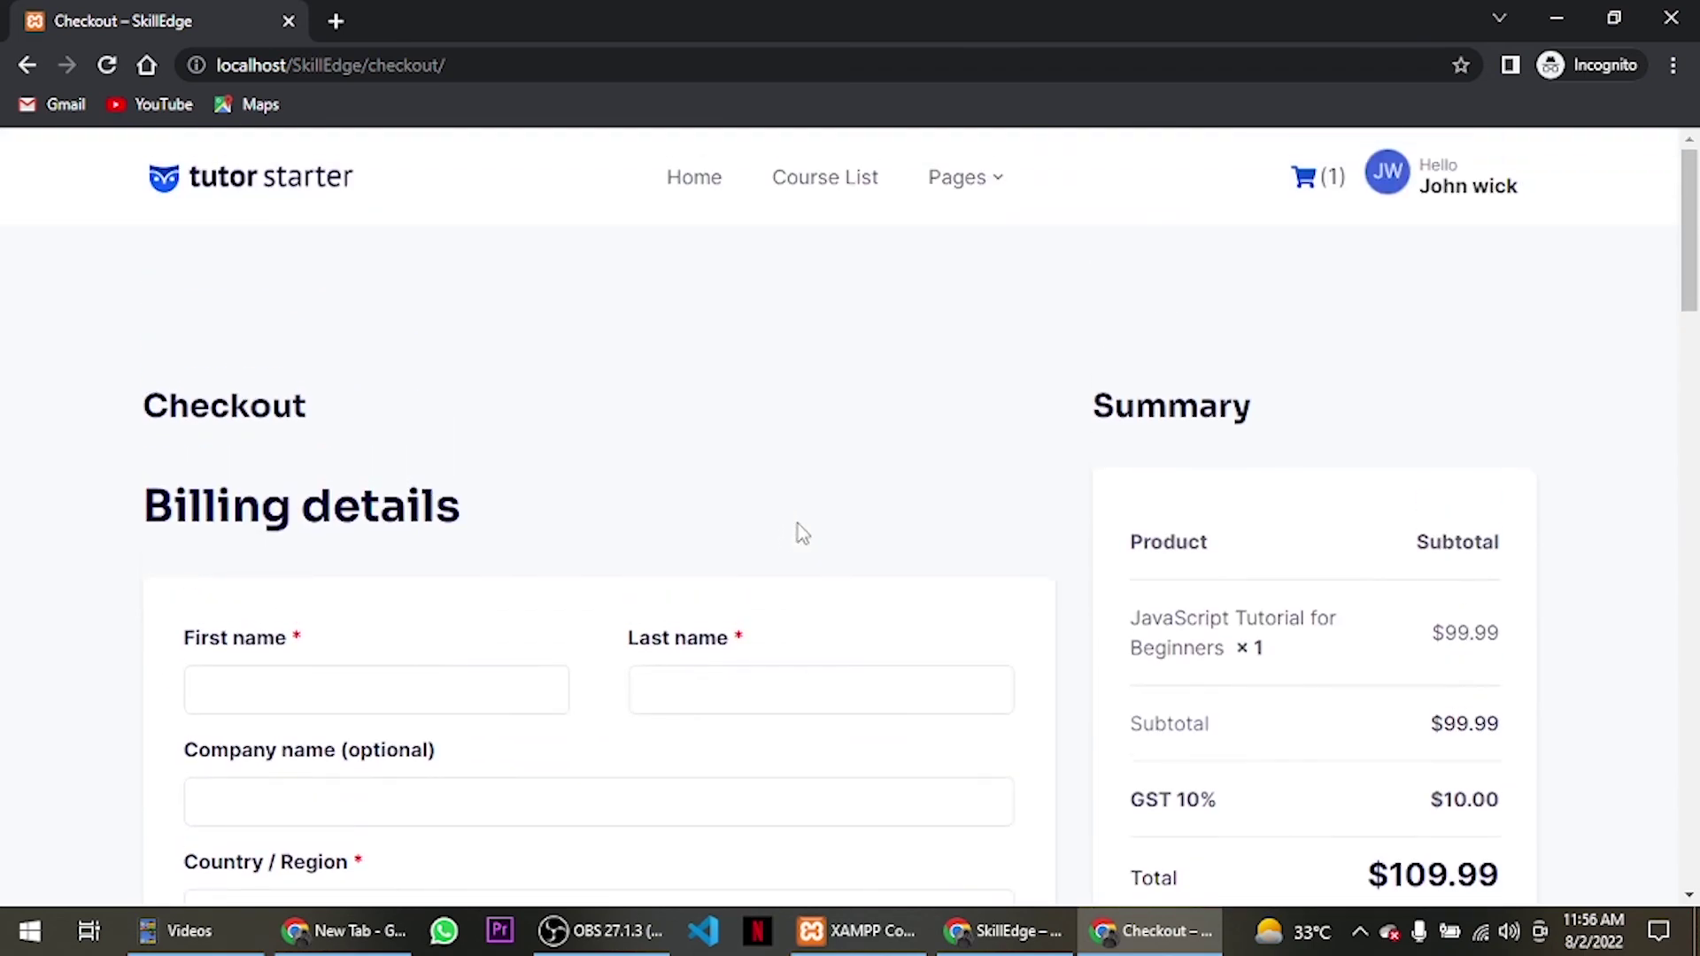
Review the billing errors and return to the home page via the logo.
{"action": "scroll", "coordinate": [197, 209], "scroll_direction": "down", "scroll_amount": 1}
{"action": "scroll", "coordinate": [242, 197], "scroll_direction": "up", "scroll_amount": 1}
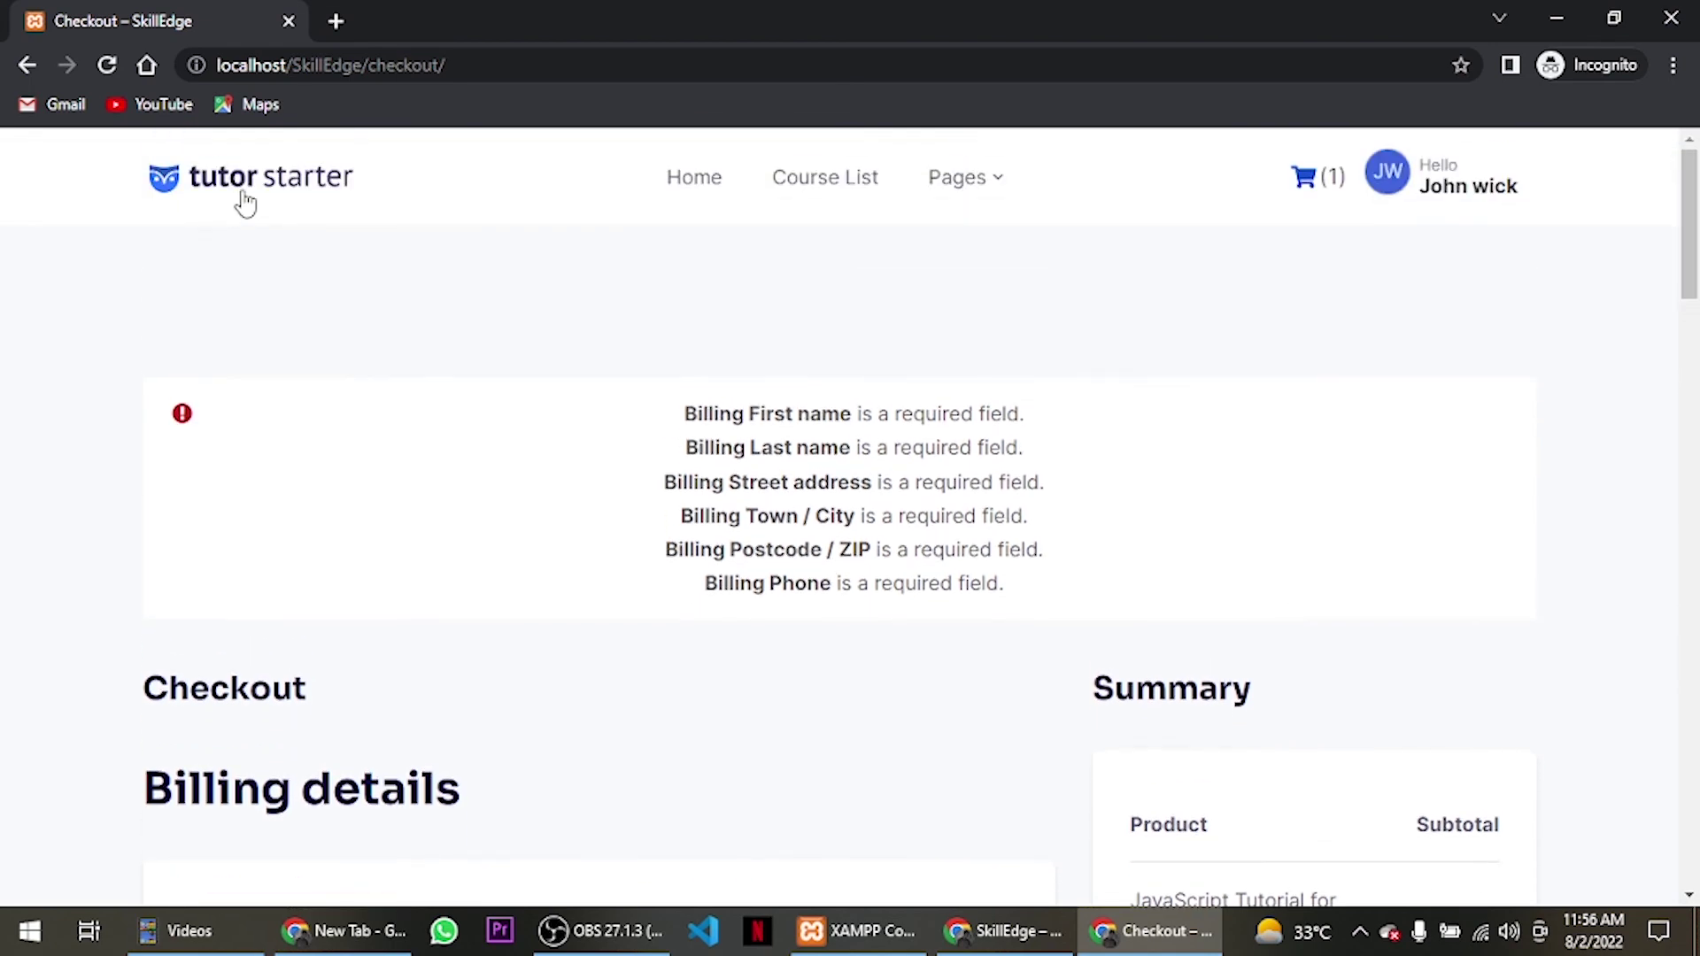
{"action": "left_click", "coordinate": [248, 188]}
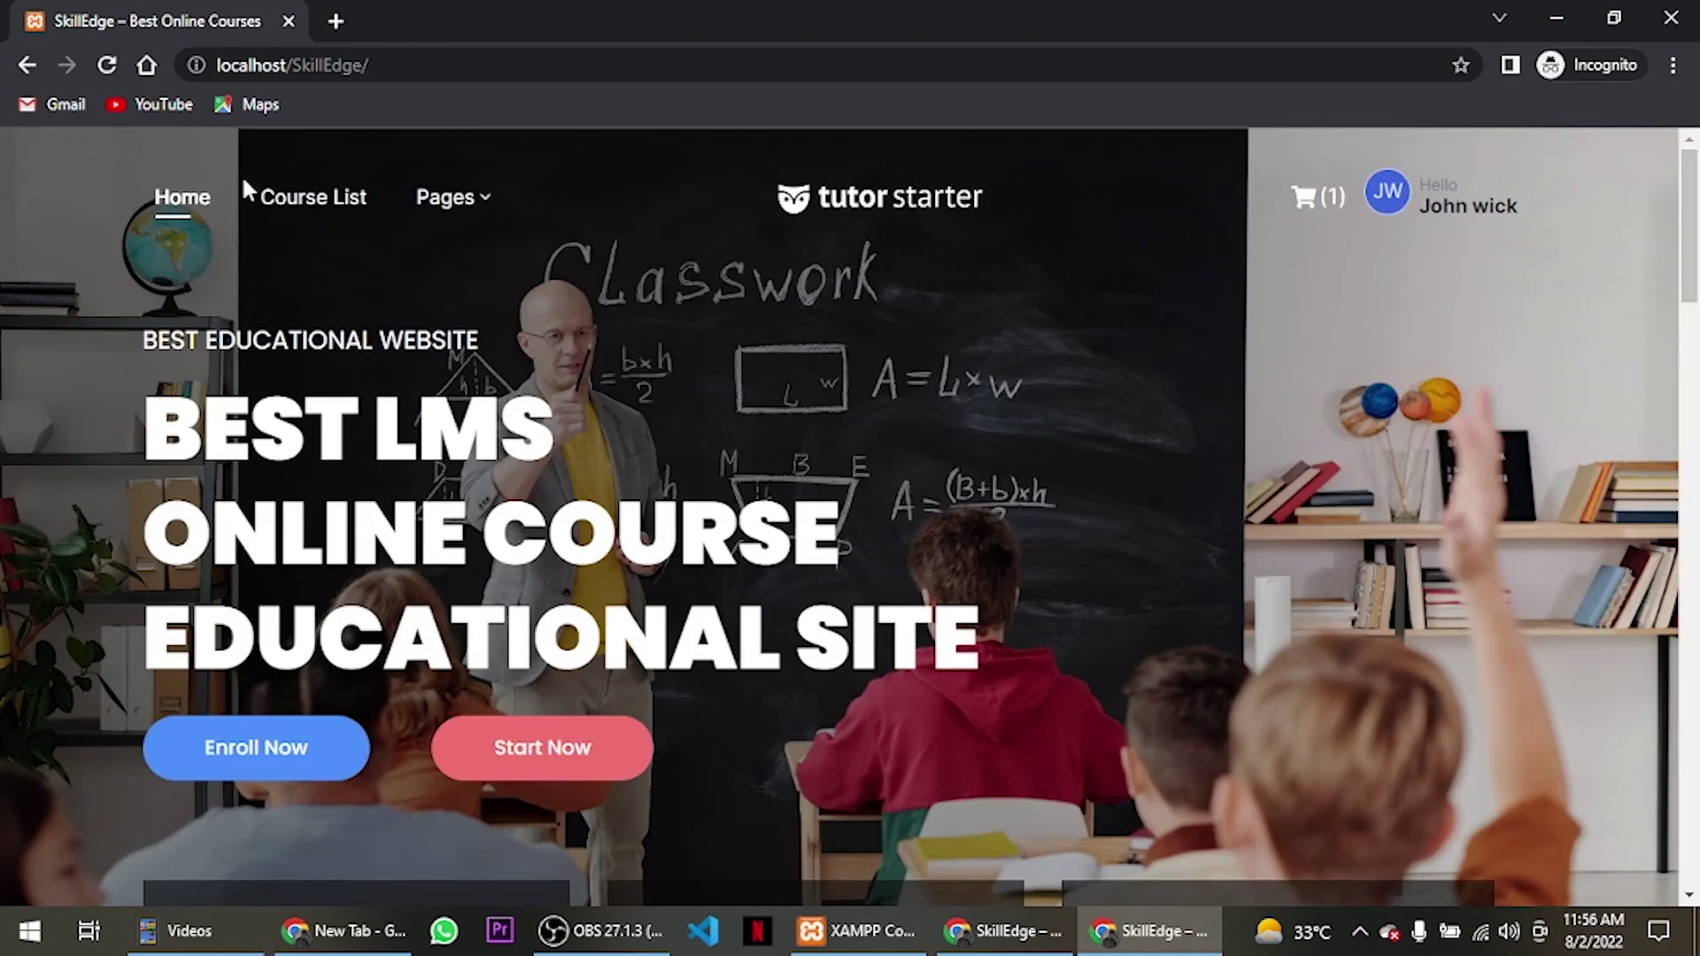
Open the SkillEdge student dashboard and look over its contents.
{"action": "scroll", "coordinate": [243, 186], "scroll_direction": "down", "scroll_amount": 4}
{"action": "left_click", "coordinate": [279, 399]}
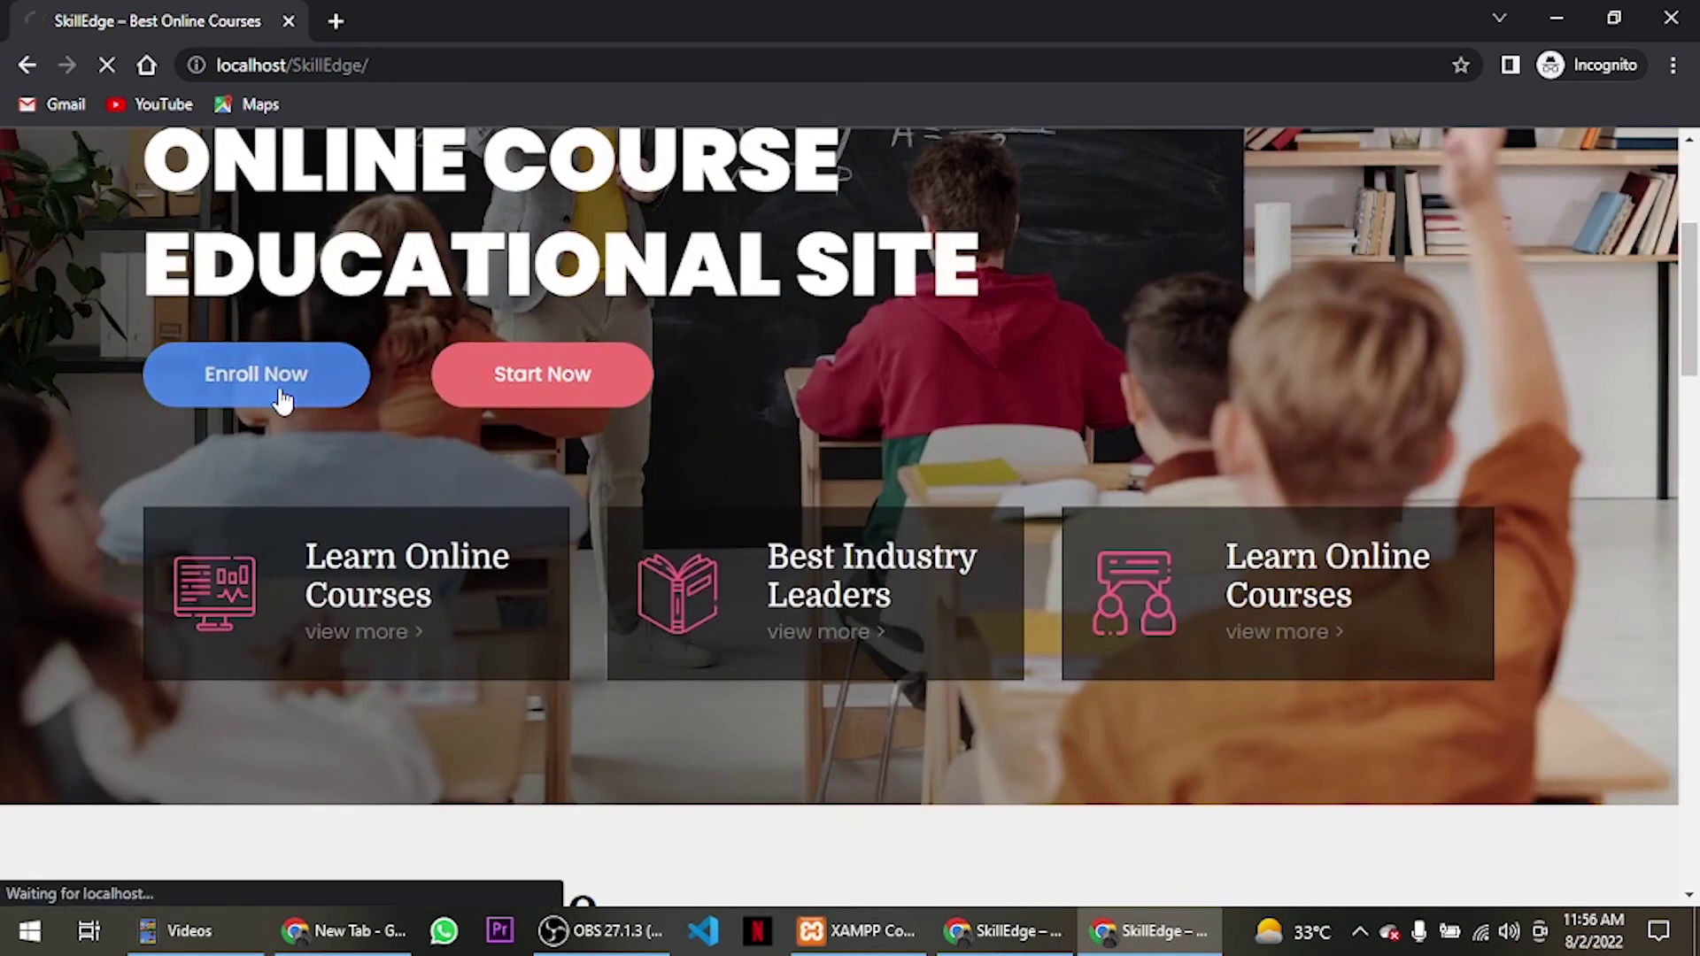
{"action": "scroll", "coordinate": [670, 409], "scroll_direction": "down", "scroll_amount": 8}
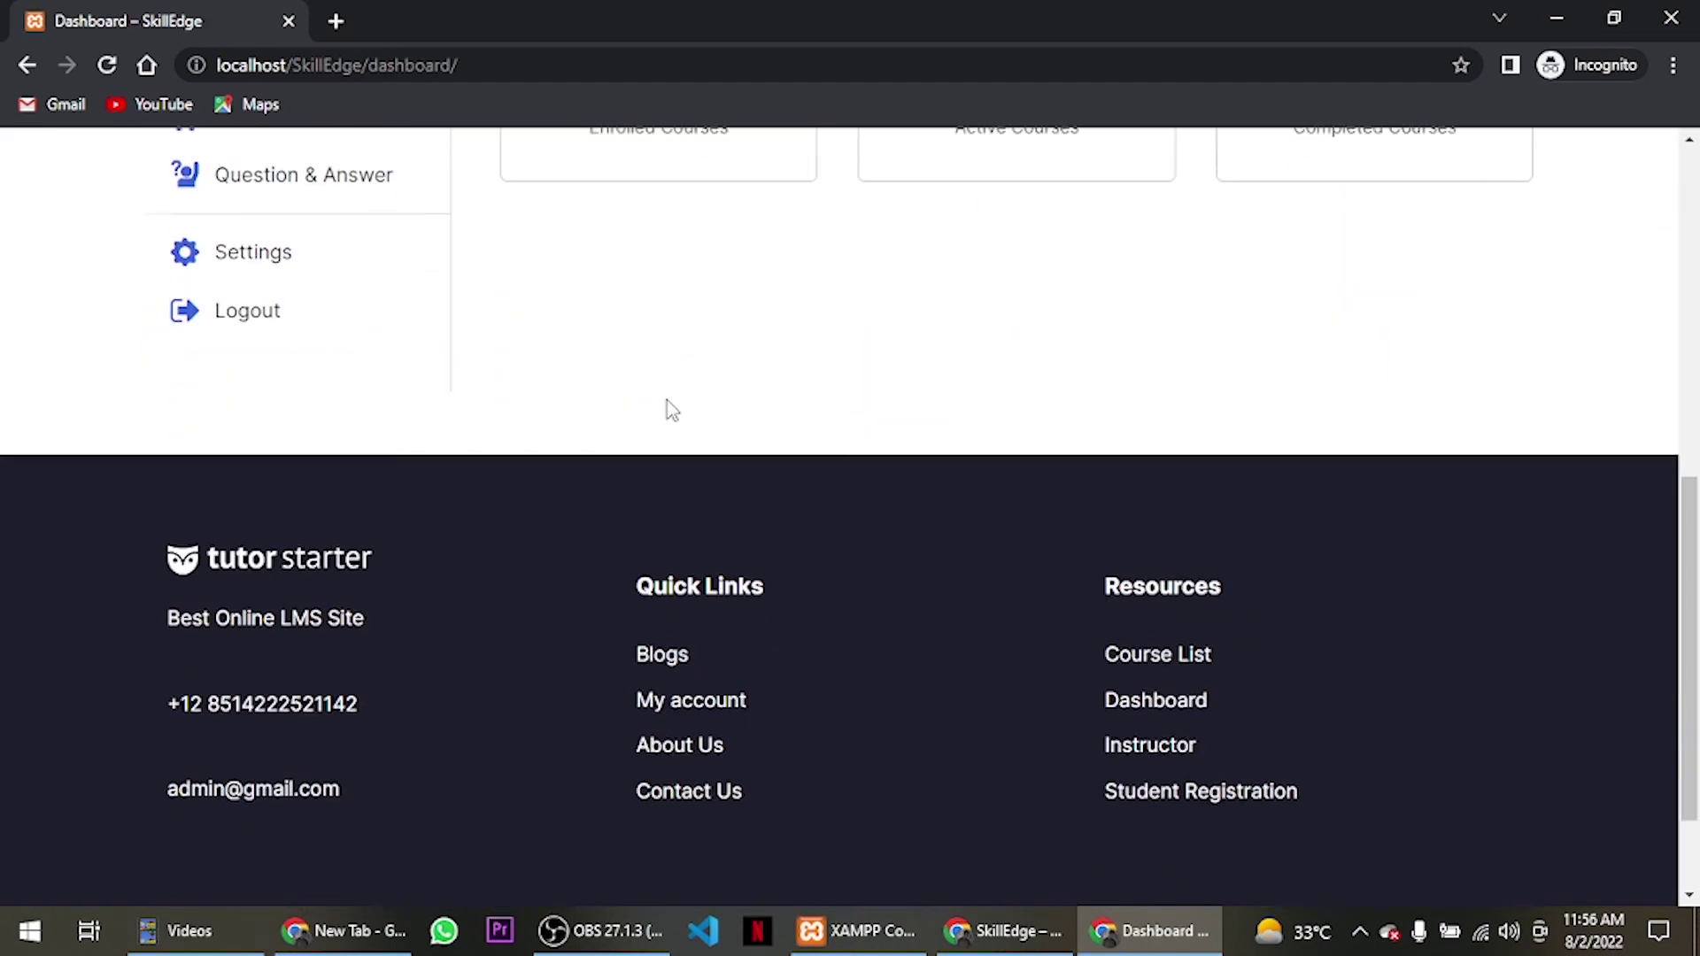
{"action": "scroll", "coordinate": [670, 409], "scroll_direction": "up", "scroll_amount": 8}
{"action": "scroll", "coordinate": [669, 406], "scroll_direction": "down", "scroll_amount": 5}
{"action": "scroll", "coordinate": [669, 405], "scroll_direction": "up", "scroll_amount": 5}
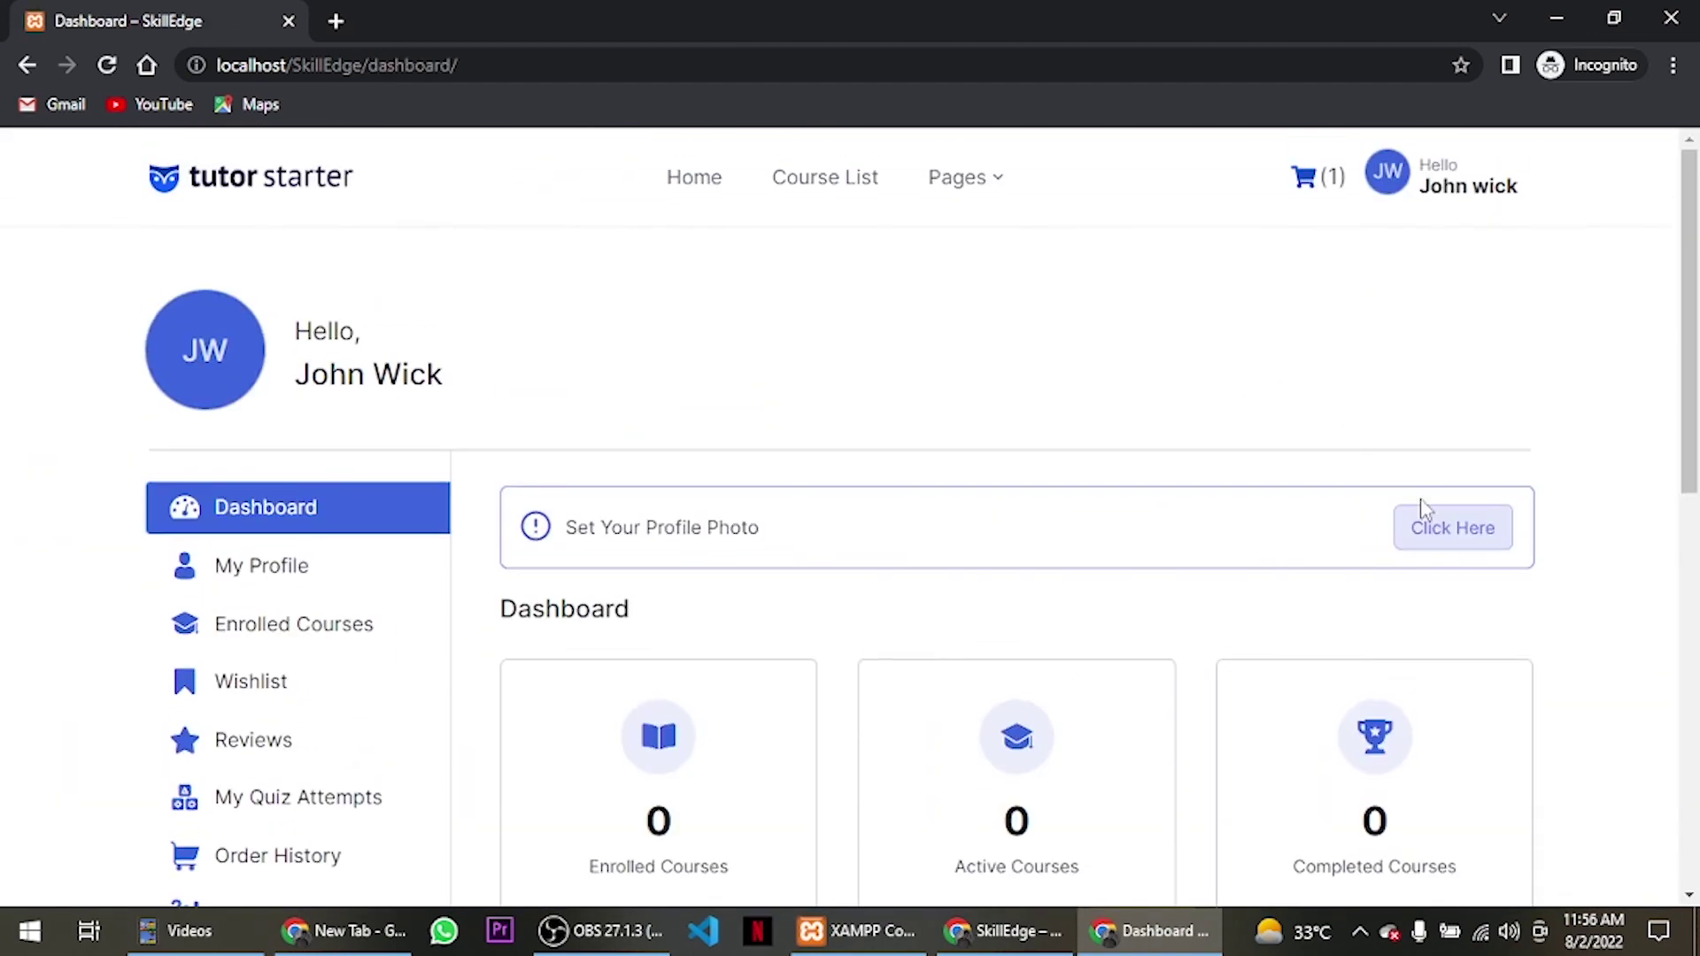
Check the profile photo and cover settings page, then log the student out.
{"action": "left_click", "coordinate": [1467, 544]}
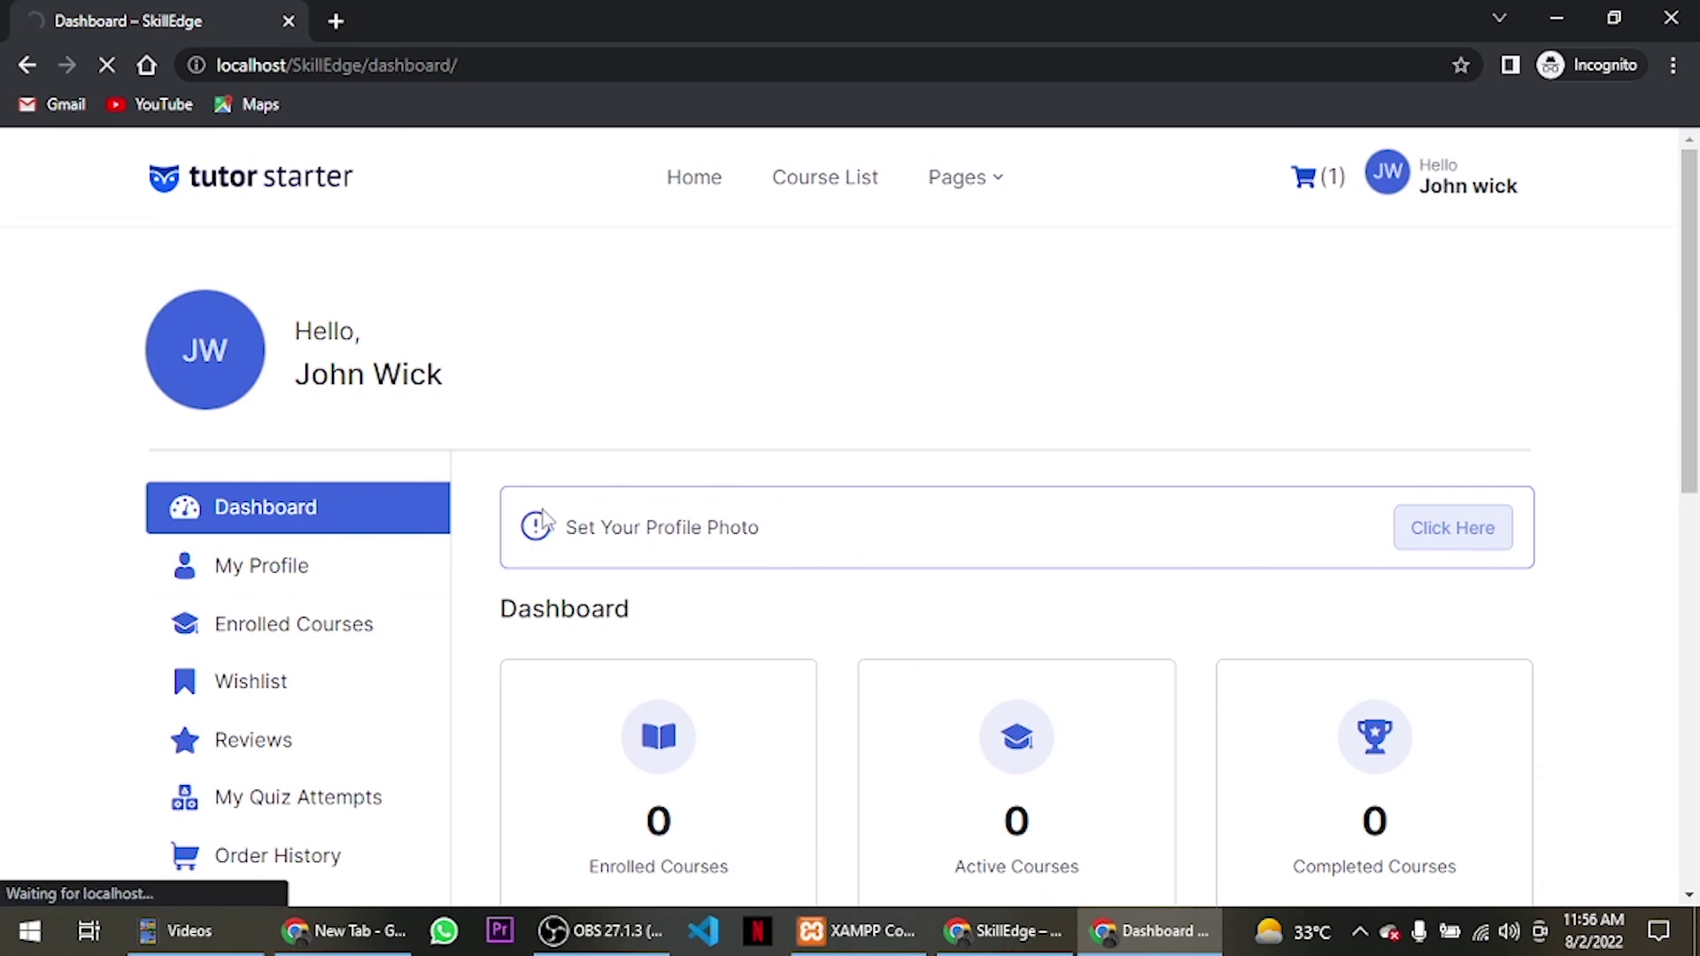
{"action": "scroll", "coordinate": [839, 475], "scroll_direction": "down", "scroll_amount": 8}
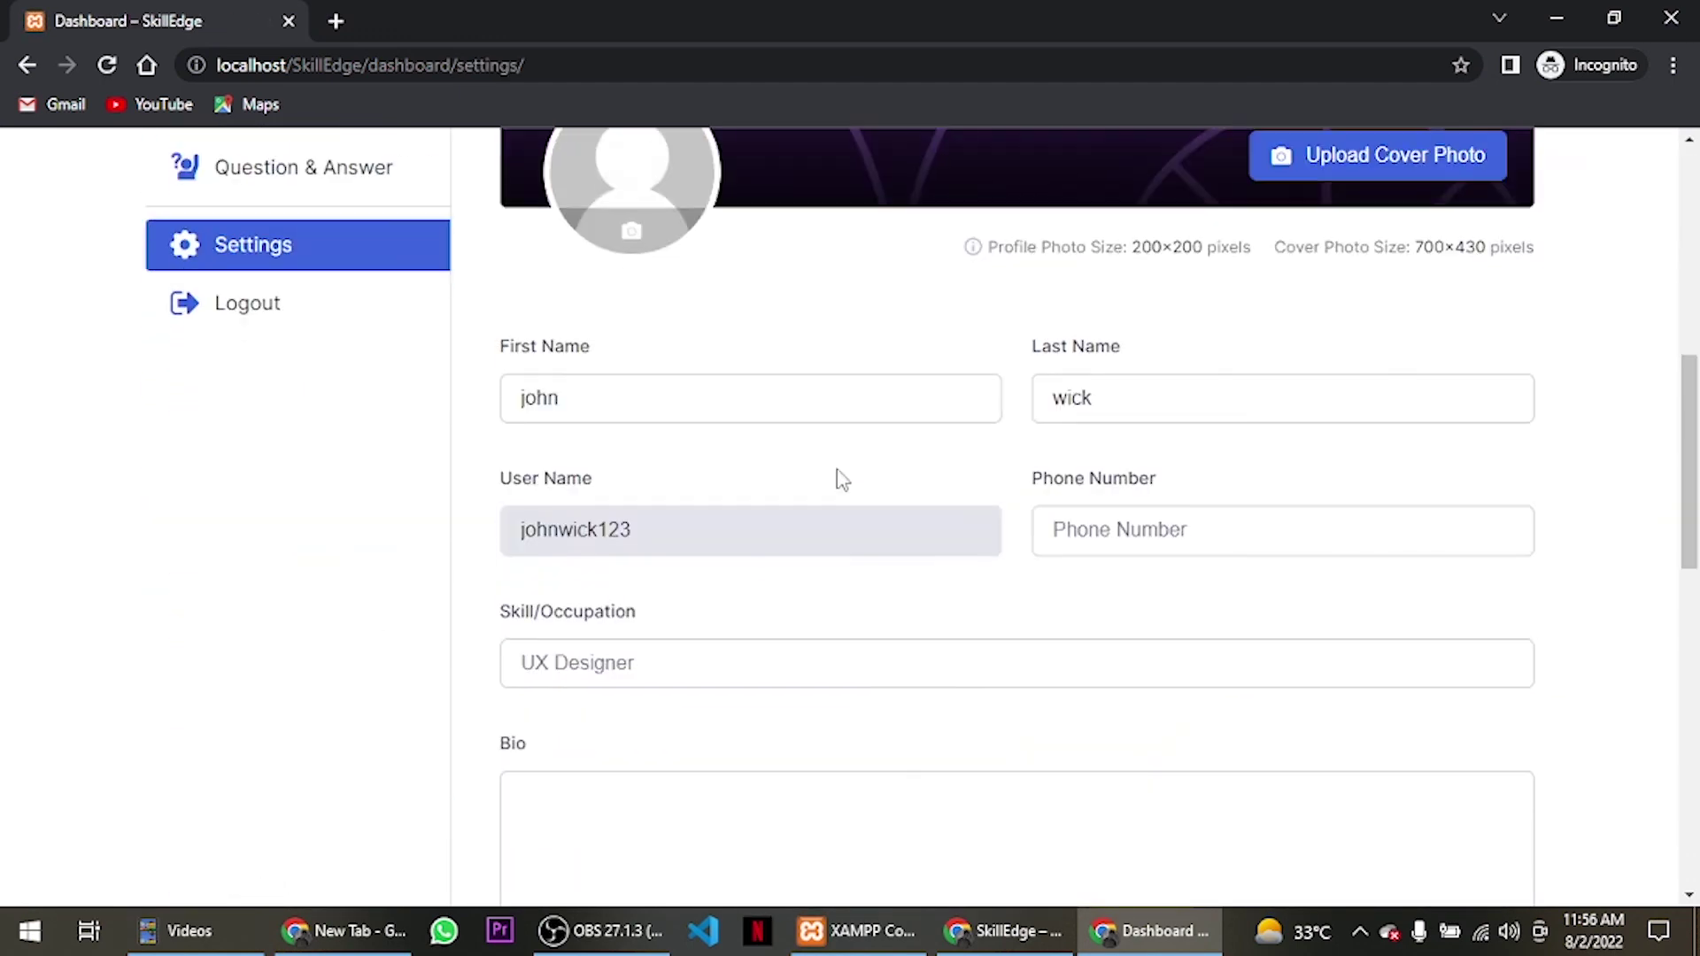
{"action": "scroll", "coordinate": [839, 478], "scroll_direction": "up", "scroll_amount": 8}
{"action": "scroll", "coordinate": [671, 450], "scroll_direction": "down", "scroll_amount": 5}
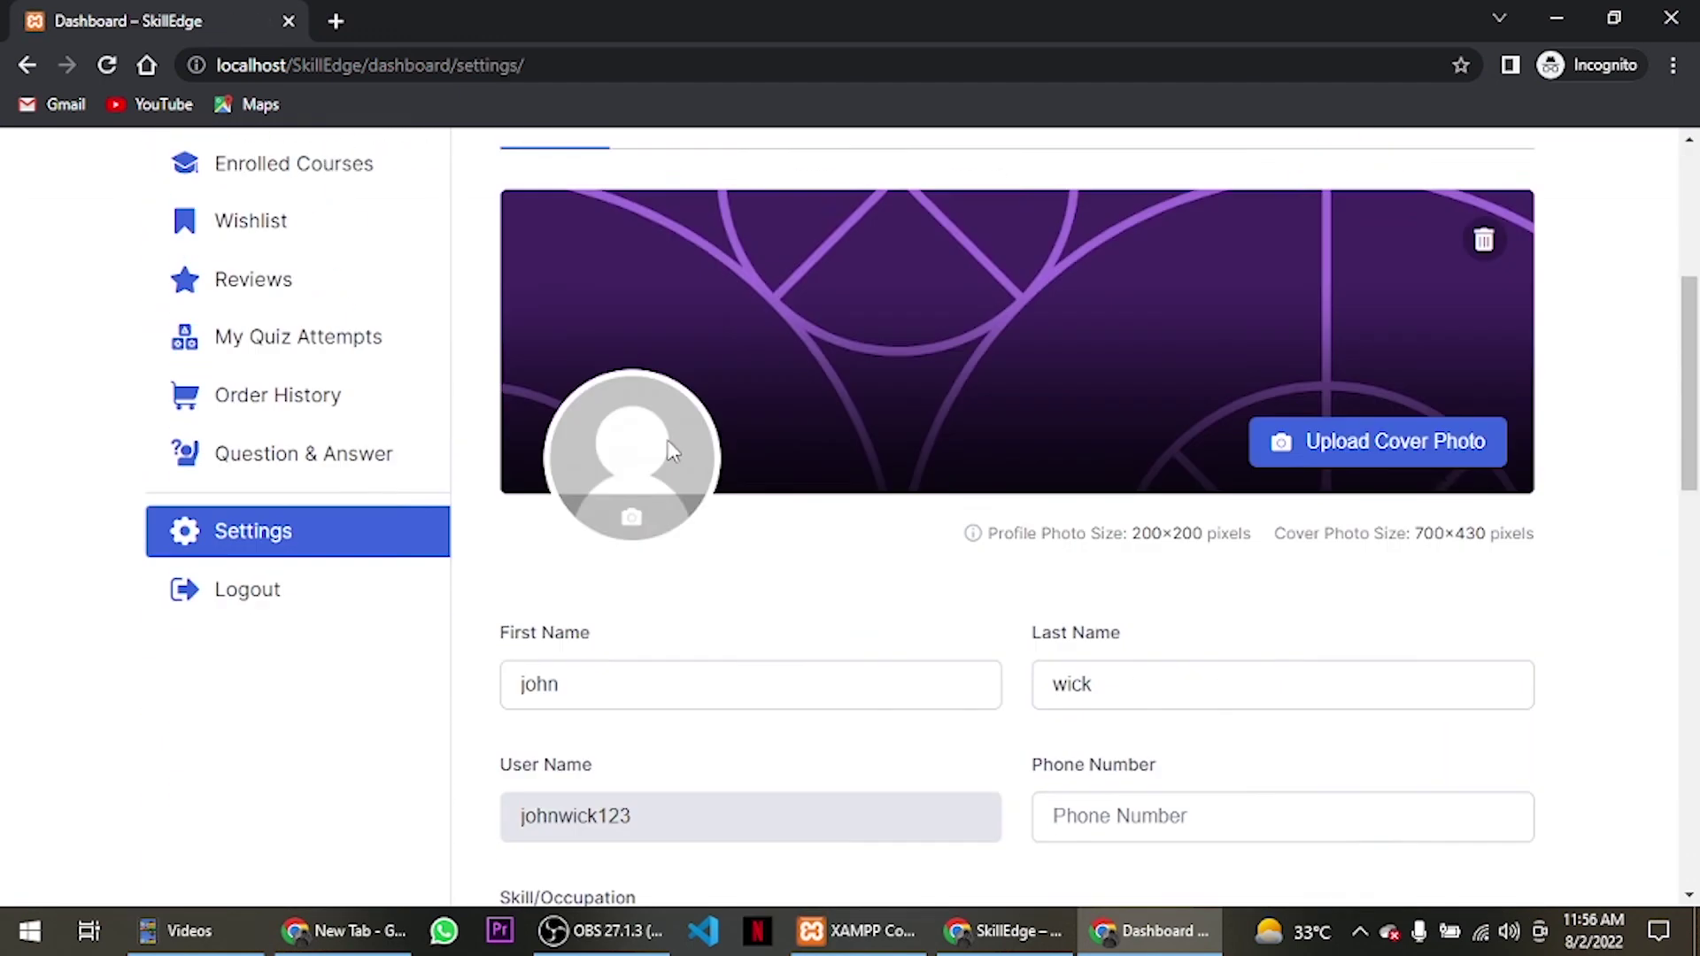
{"action": "left_click", "coordinate": [302, 551]}
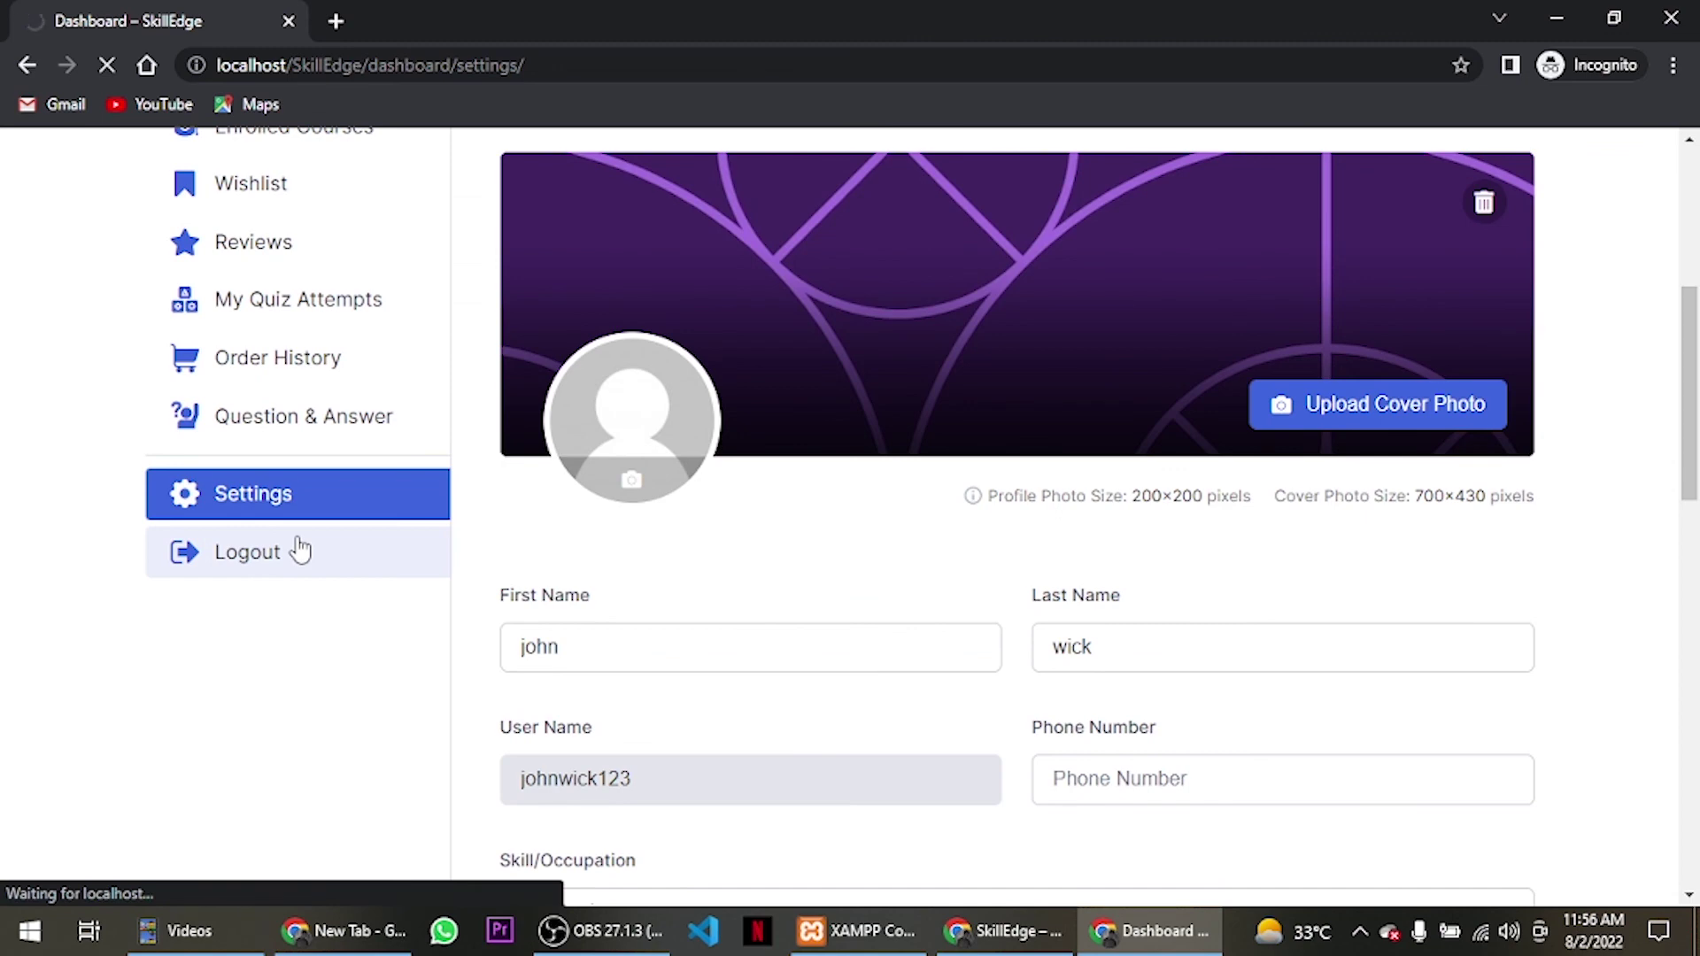